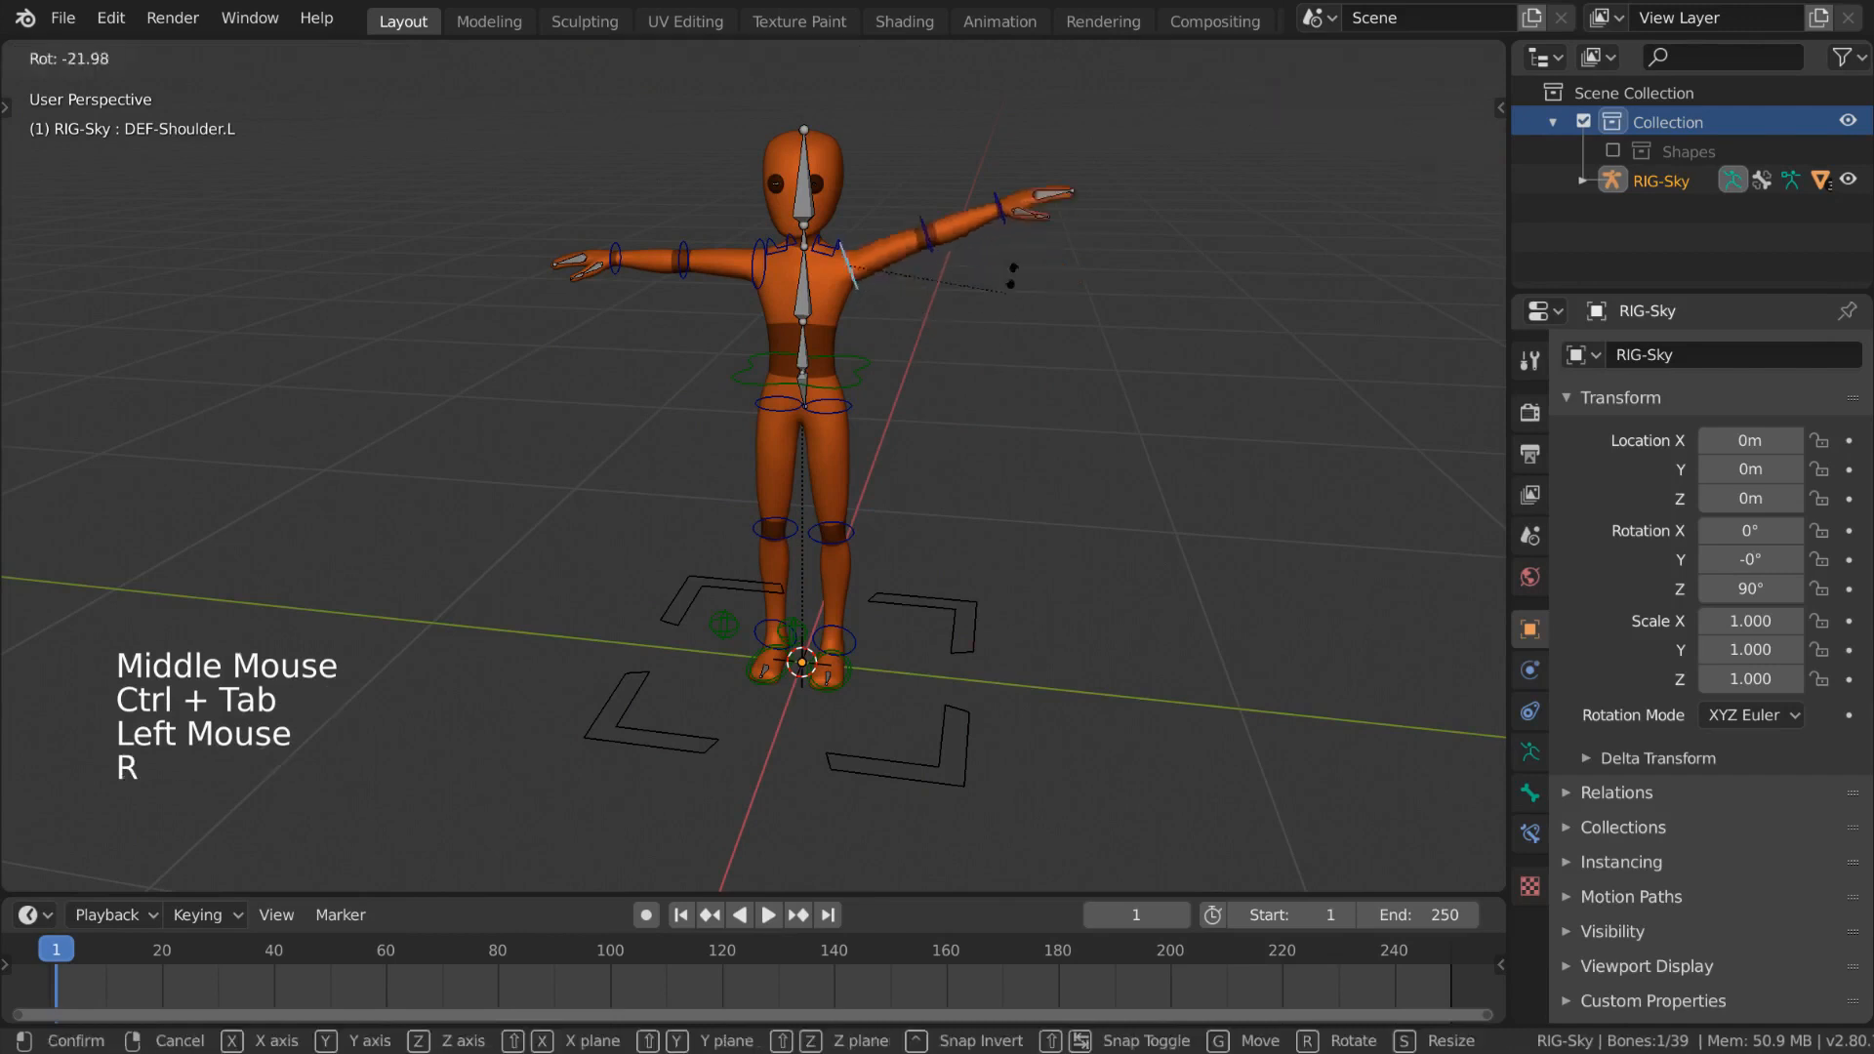
- Rotate the rig's left shoulder bone about the Z axis to lower the arm
{"action": "right_click", "coordinate": [1097, 377]}
- Select the left elbow bone and rotate it about the global Z axis to bend the forearm
{"action": "key", "text": "r"}
{"action": "key", "text": "z"}
{"action": "left_click", "coordinate": [966, 412]}
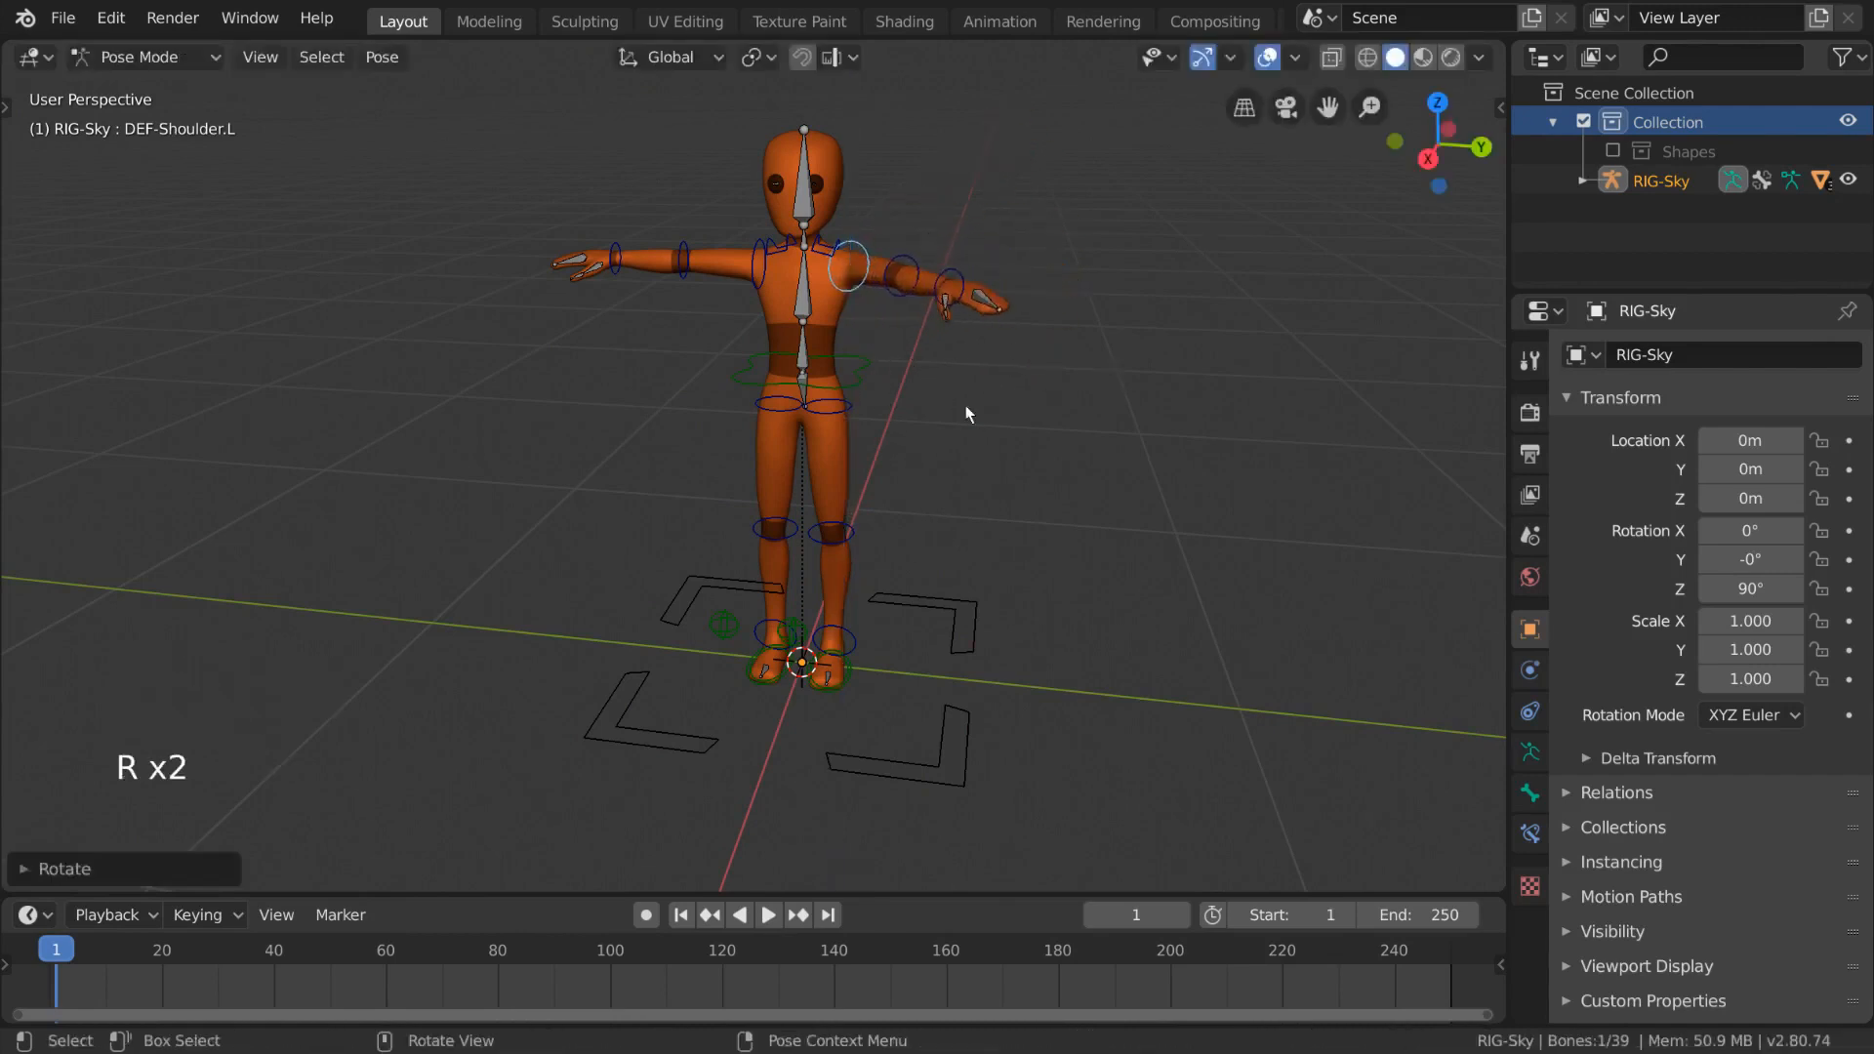
{"action": "left_click", "coordinate": [905, 257]}
{"action": "middle_click_drag", "start_coordinate": [906, 258], "coordinate": [937, 322]}
- Select the right elbow bone and rotate it about the Z axis
{"action": "key", "text": "r"}
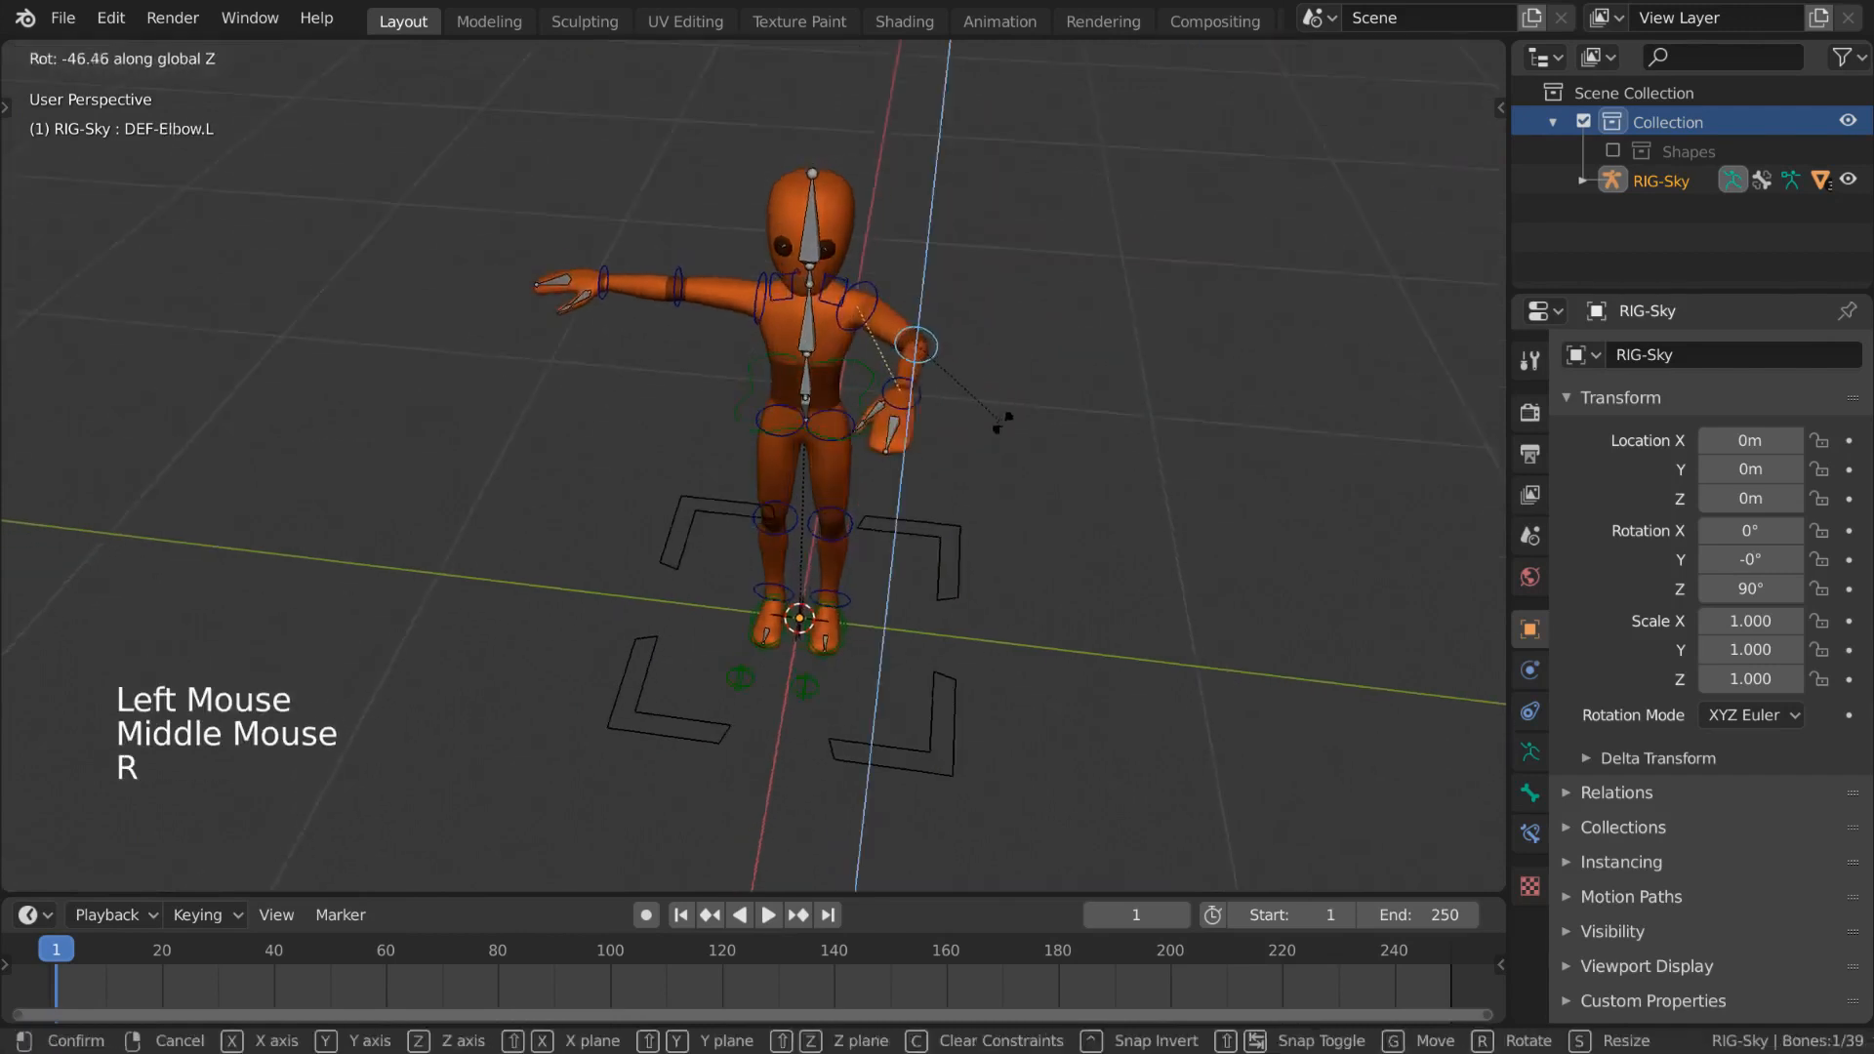
{"action": "left_click", "coordinate": [999, 431]}
{"action": "middle_click_drag", "start_coordinate": [999, 431], "coordinate": [688, 273]}
{"action": "left_click", "coordinate": [681, 279]}
- Select the left shoulder bone again and rotate it, first about Z and then freely, to raise the arm
{"action": "key", "text": "r"}
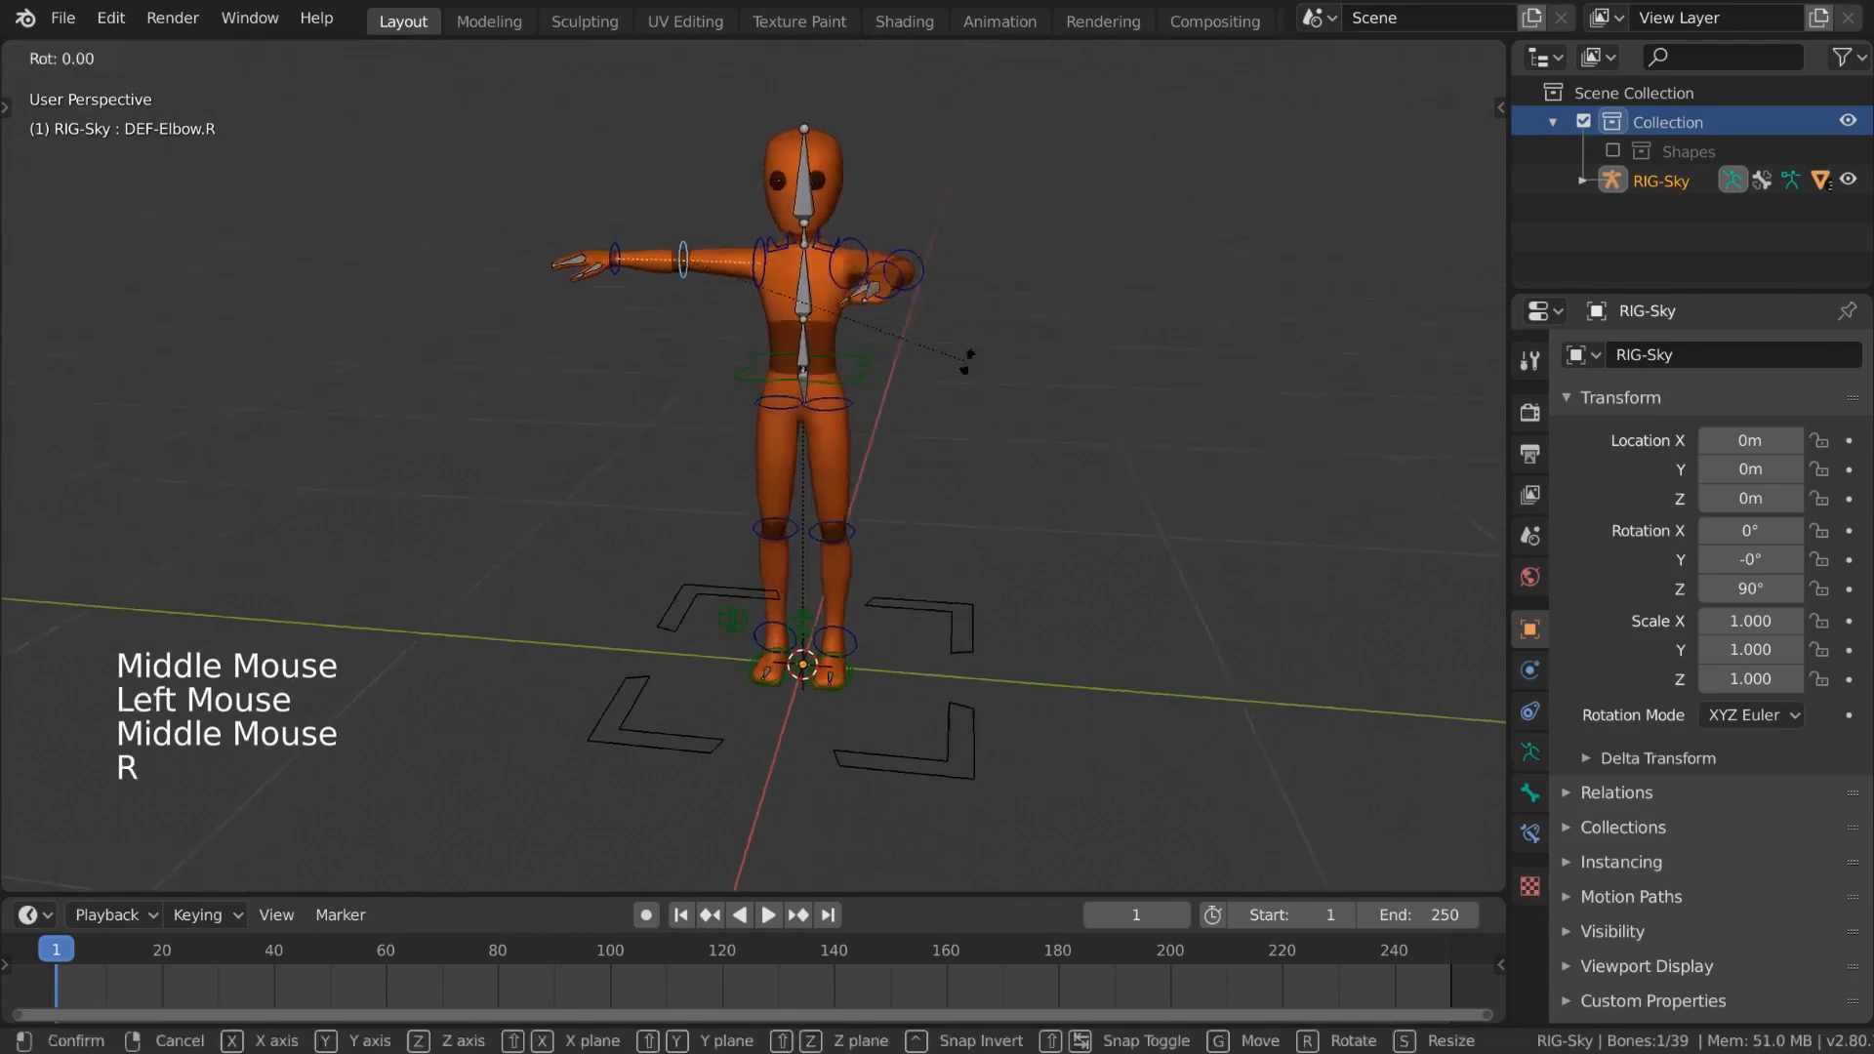
{"action": "key", "text": "z"}
{"action": "left_click", "coordinate": [974, 164]}
{"action": "middle_click_drag", "start_coordinate": [880, 440], "coordinate": [845, 361]}
{"action": "left_click", "coordinate": [845, 276]}
{"action": "key", "text": "r"}
{"action": "key", "text": "z"}
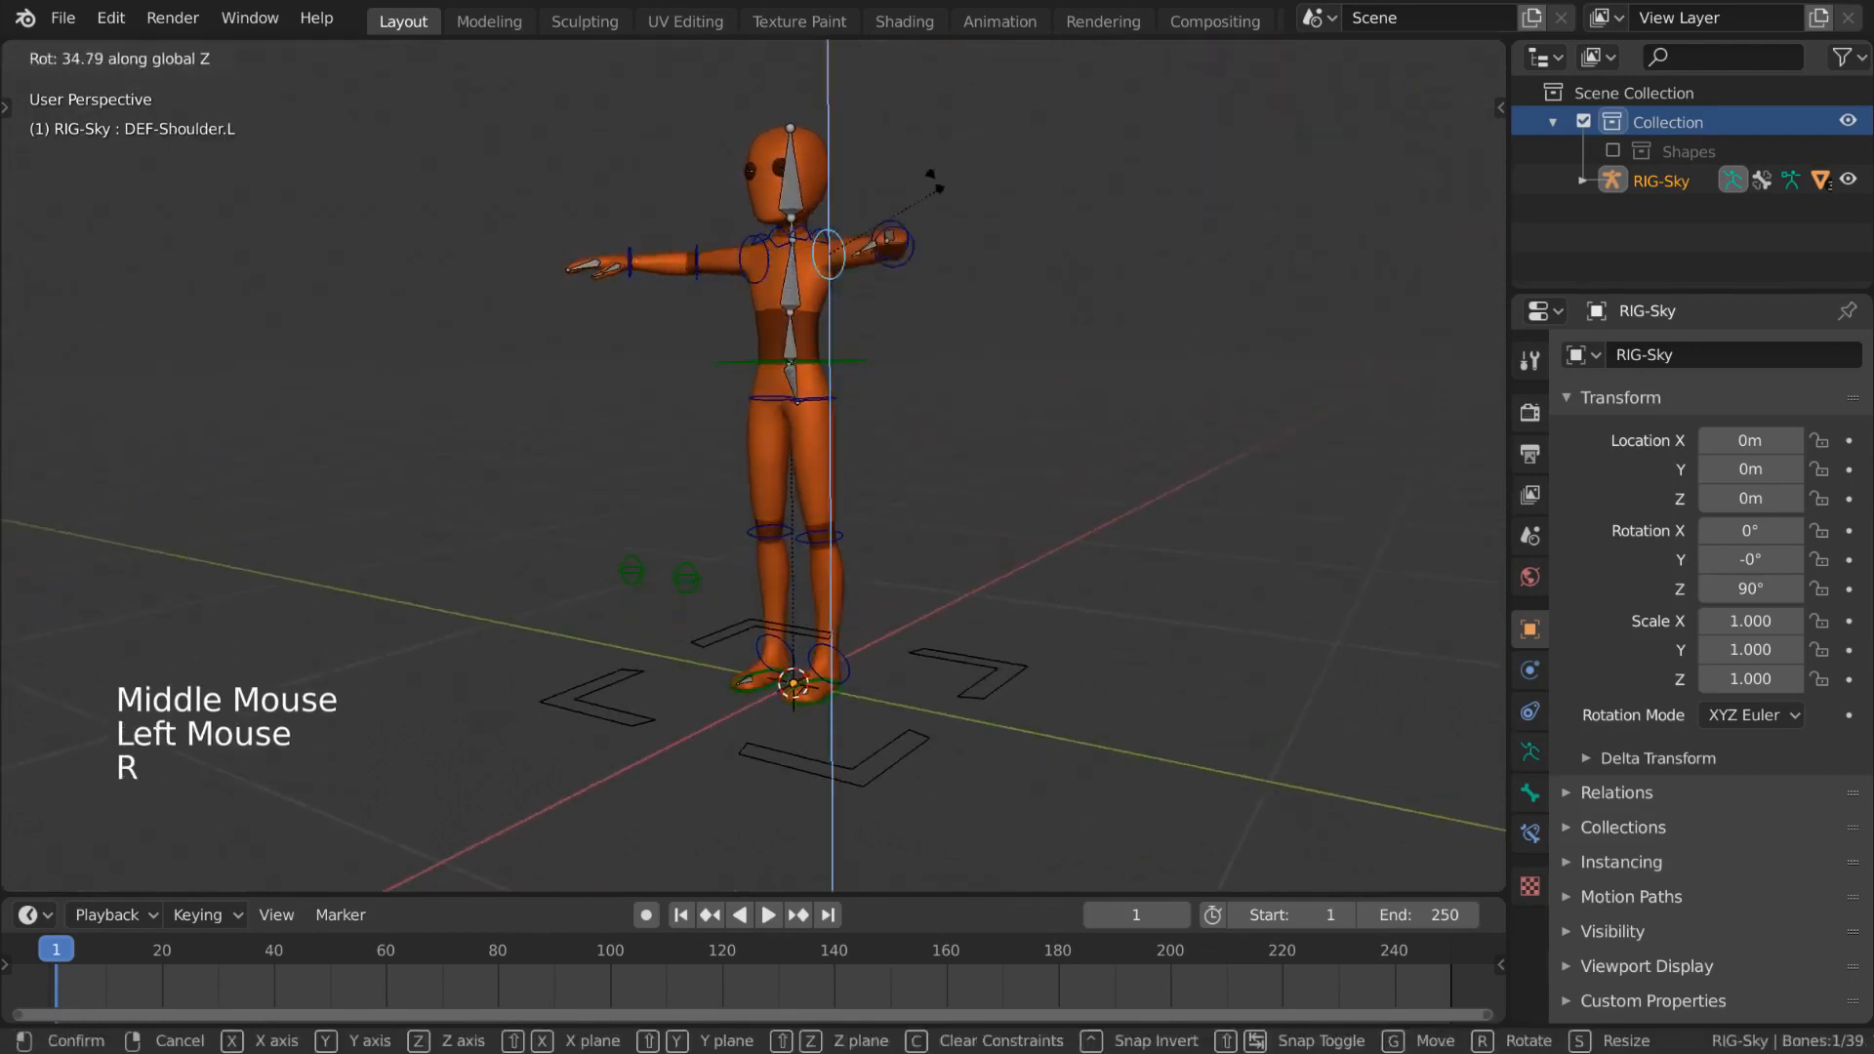
{"action": "left_click", "coordinate": [881, 161]}
{"action": "middle_click_drag", "start_coordinate": [962, 385], "coordinate": [980, 404]}
- Select the head bone and rotate it with trackball rotation
{"action": "key", "text": "r"}
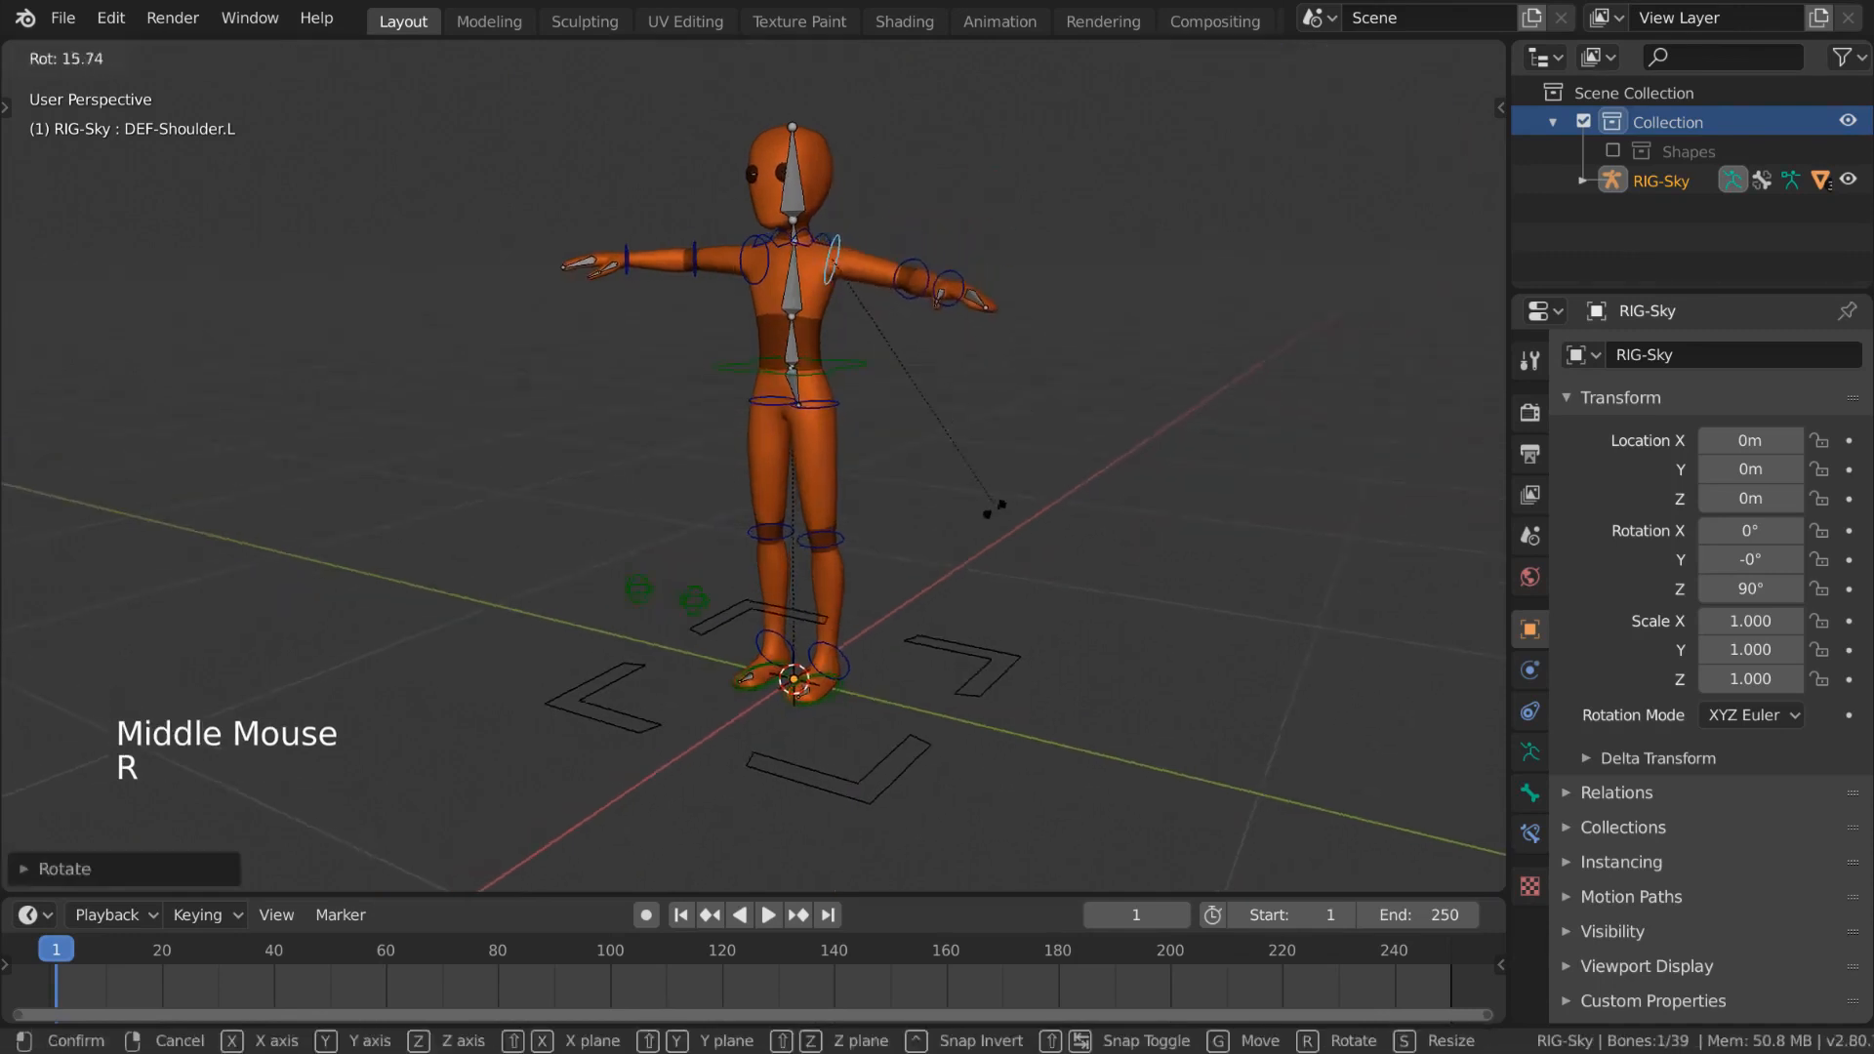
{"action": "left_click", "coordinate": [991, 499]}
{"action": "middle_click_drag", "start_coordinate": [992, 507], "coordinate": [1058, 408]}
{"action": "left_click", "coordinate": [798, 171]}
- Apply several more trackball rotations to the head bone
{"action": "key", "text": "r"}
{"action": "key", "text": "r"}
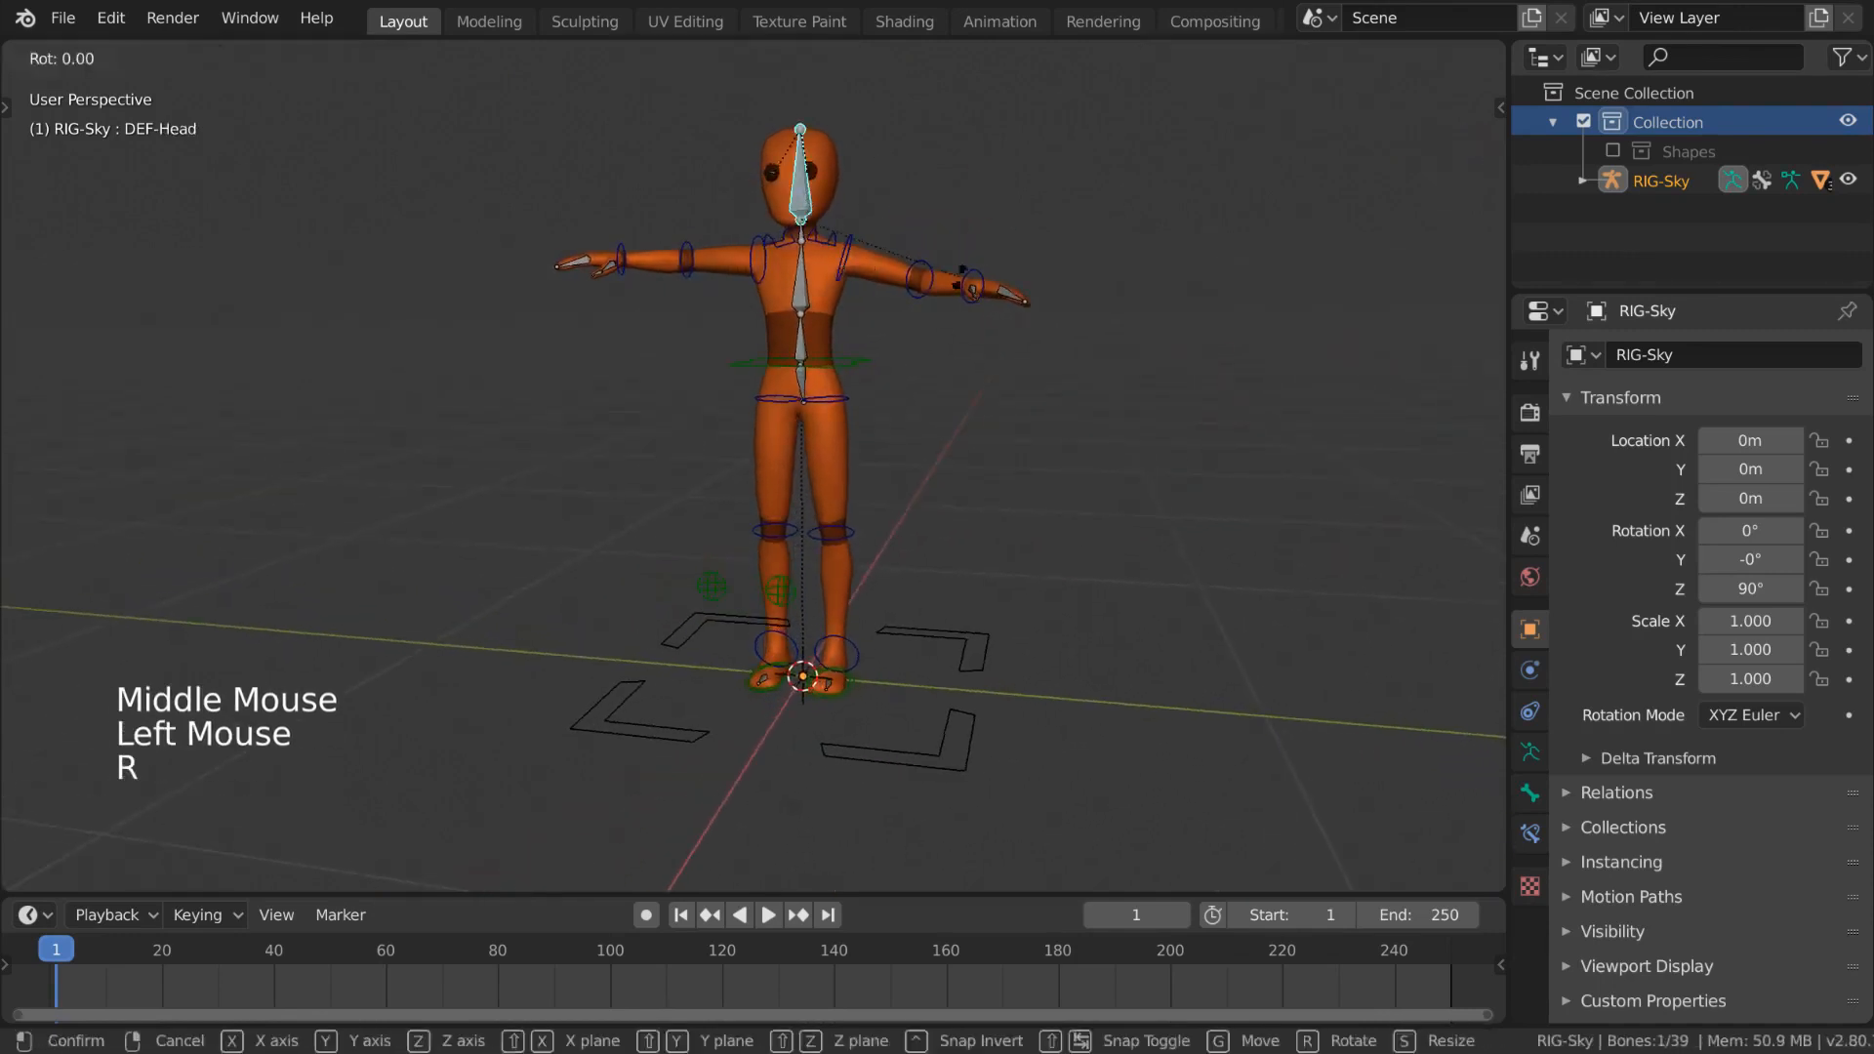
{"action": "left_click", "coordinate": [918, 260]}
{"action": "key", "text": "r"}
{"action": "key", "text": "r"}
{"action": "left_click", "coordinate": [942, 292]}
{"action": "key", "text": "r"}
{"action": "left_click", "coordinate": [961, 306]}
{"action": "key", "text": "r"}
{"action": "key", "text": "r"}
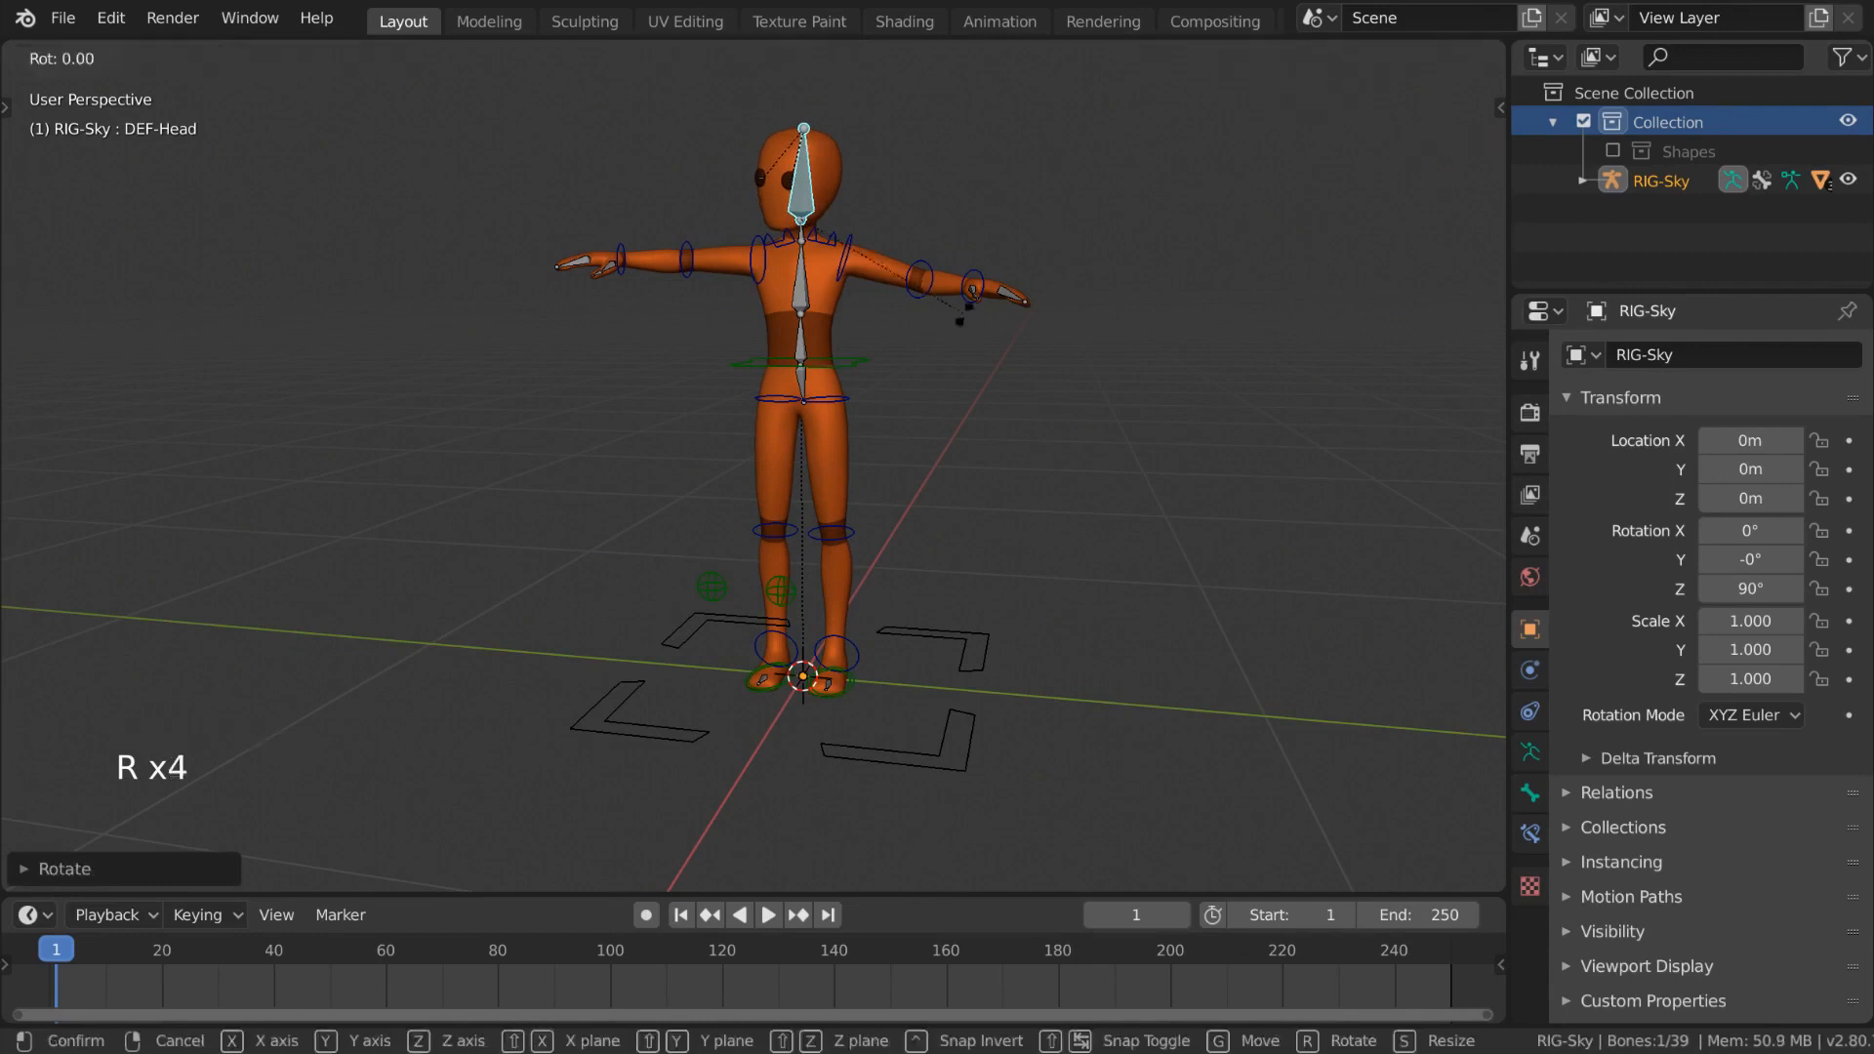
{"action": "left_click", "coordinate": [969, 313]}
- Select the pelvis bone and move it slightly downward
{"action": "left_click", "coordinate": [894, 369]}
{"action": "key", "text": "g"}
{"action": "left_click", "coordinate": [884, 389]}
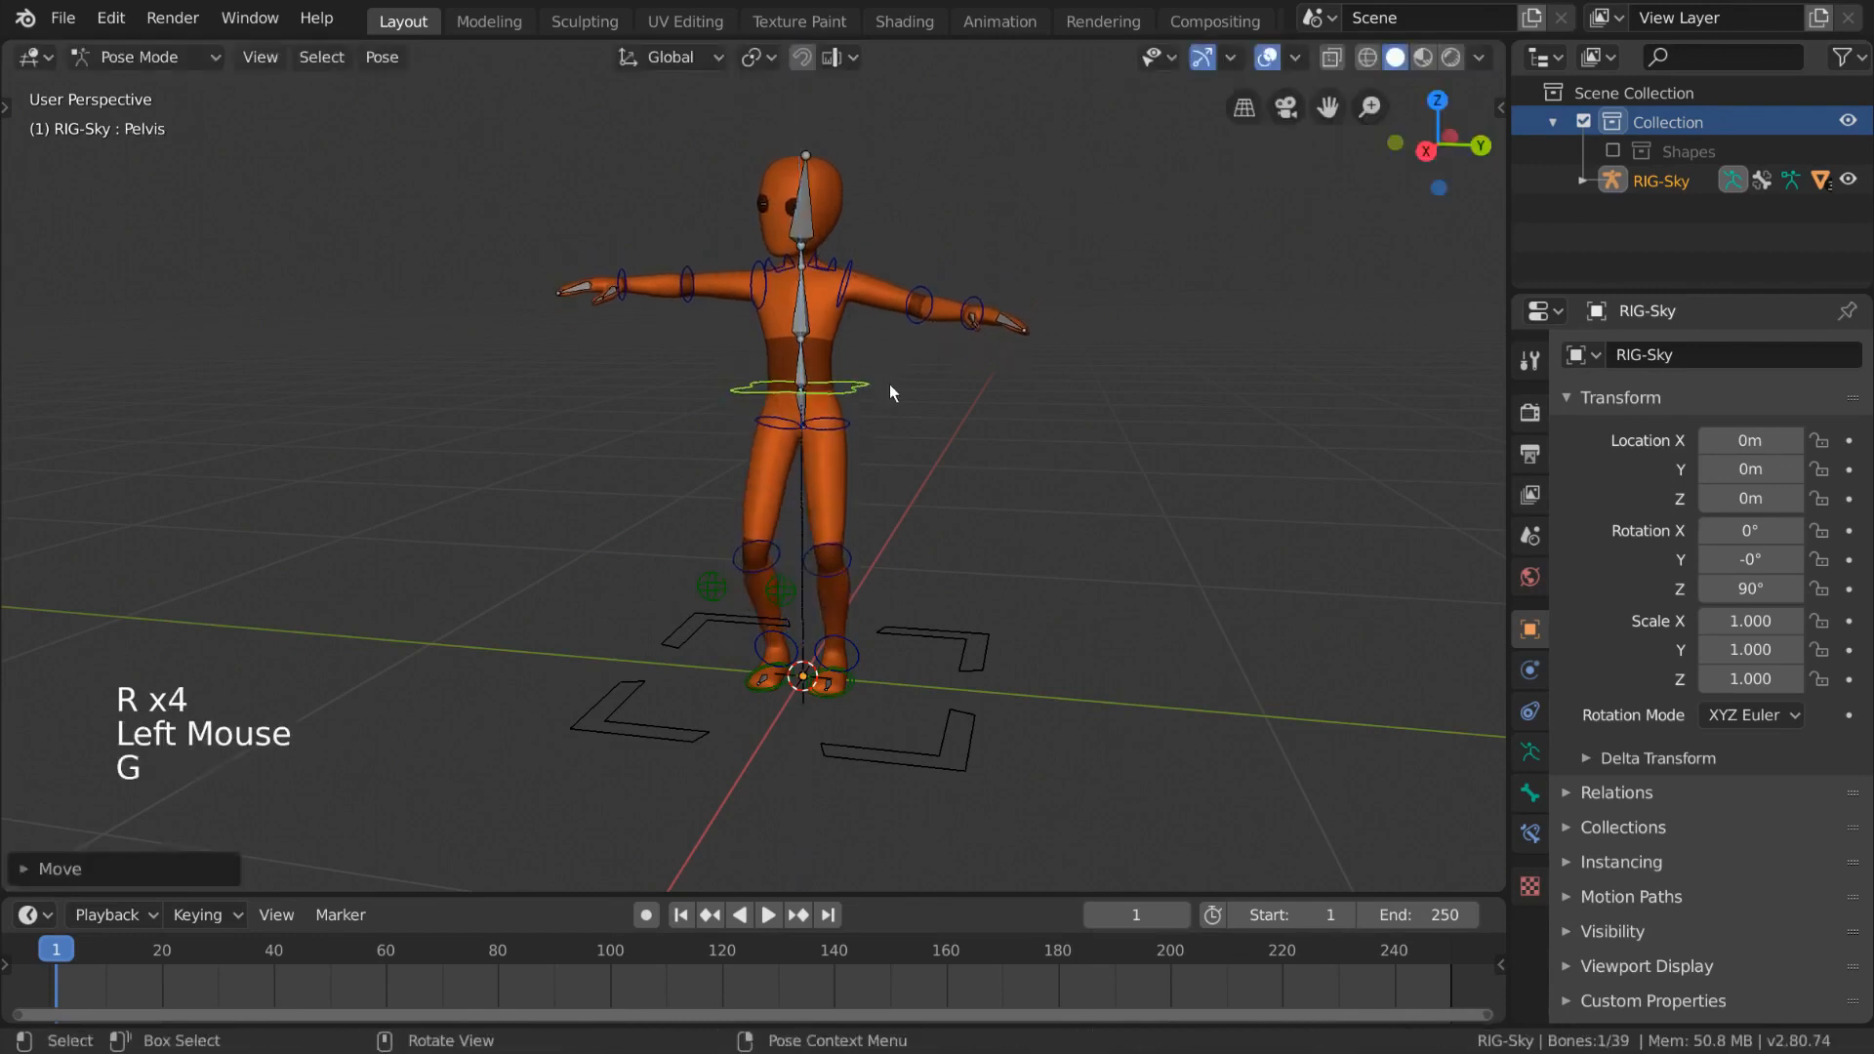
{"action": "middle_click_drag", "start_coordinate": [884, 388], "coordinate": [881, 393]}
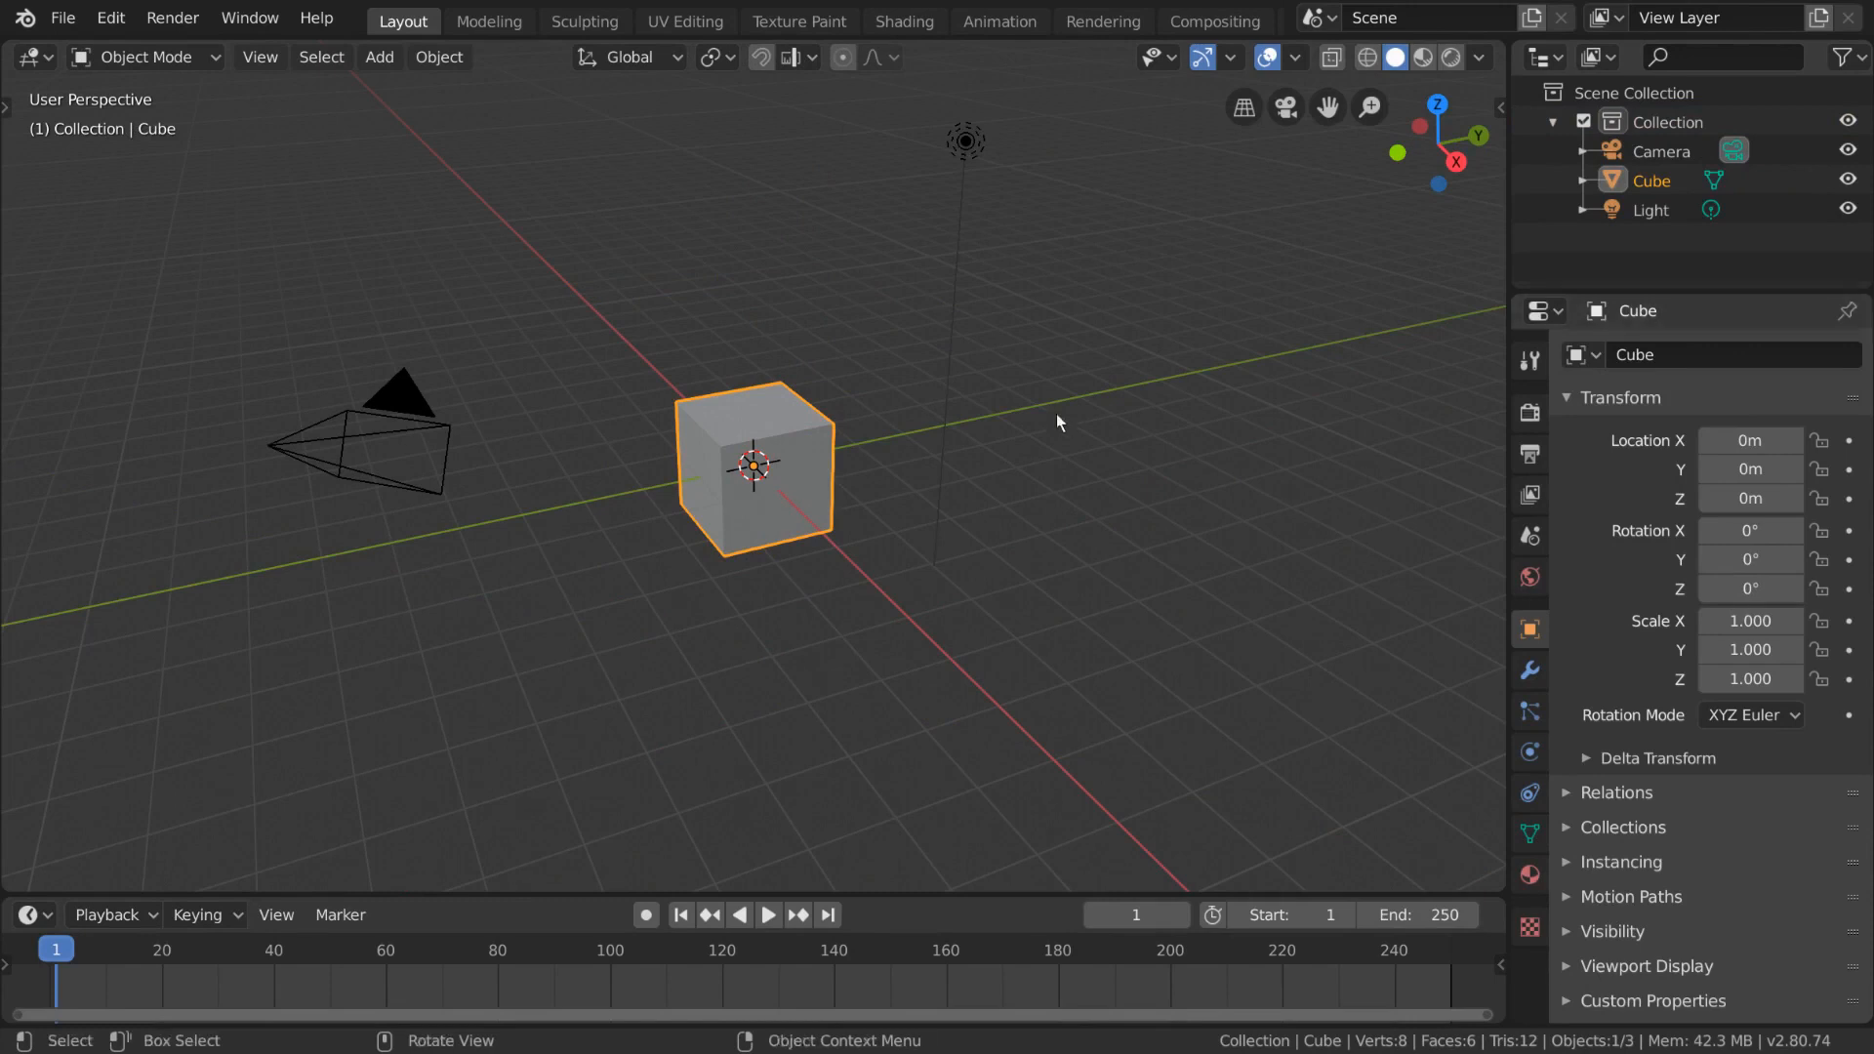
- Add a single-bone armature to the new scene at the origin
{"action": "left_click", "coordinate": [377, 58]}
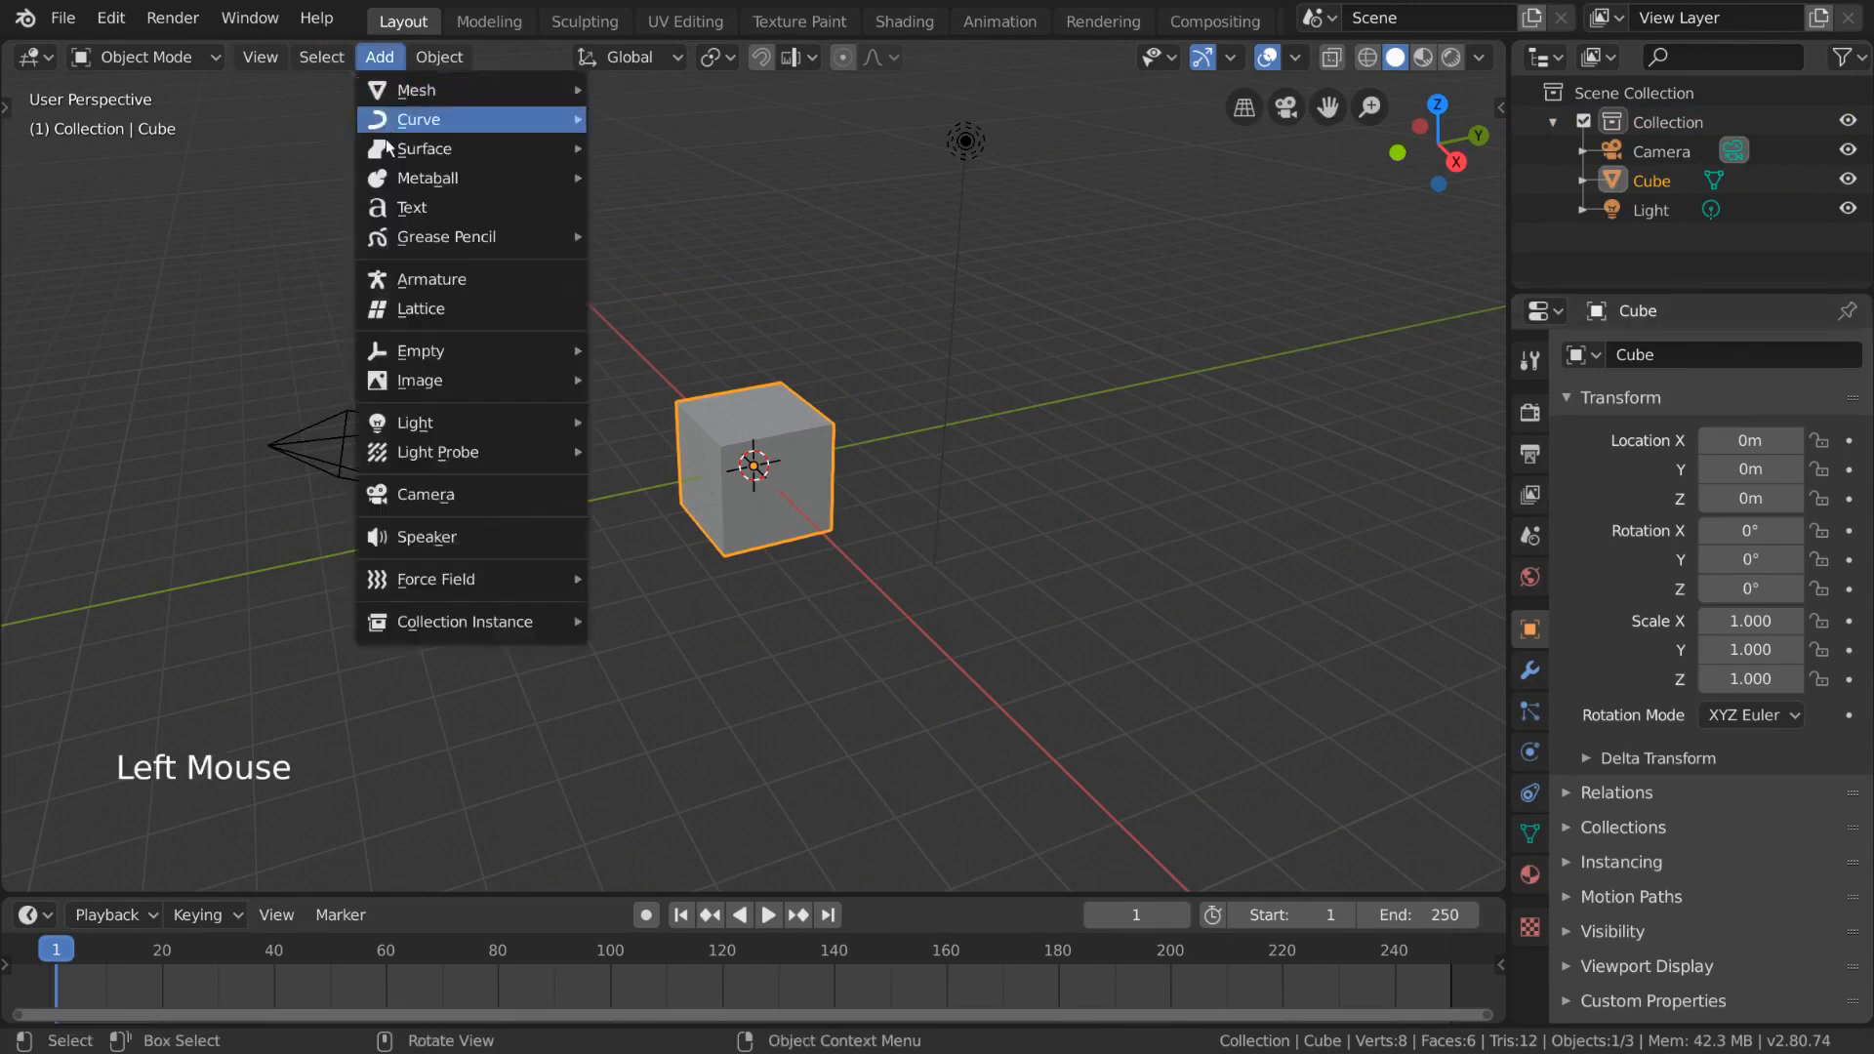
{"action": "left_click", "coordinate": [548, 281]}
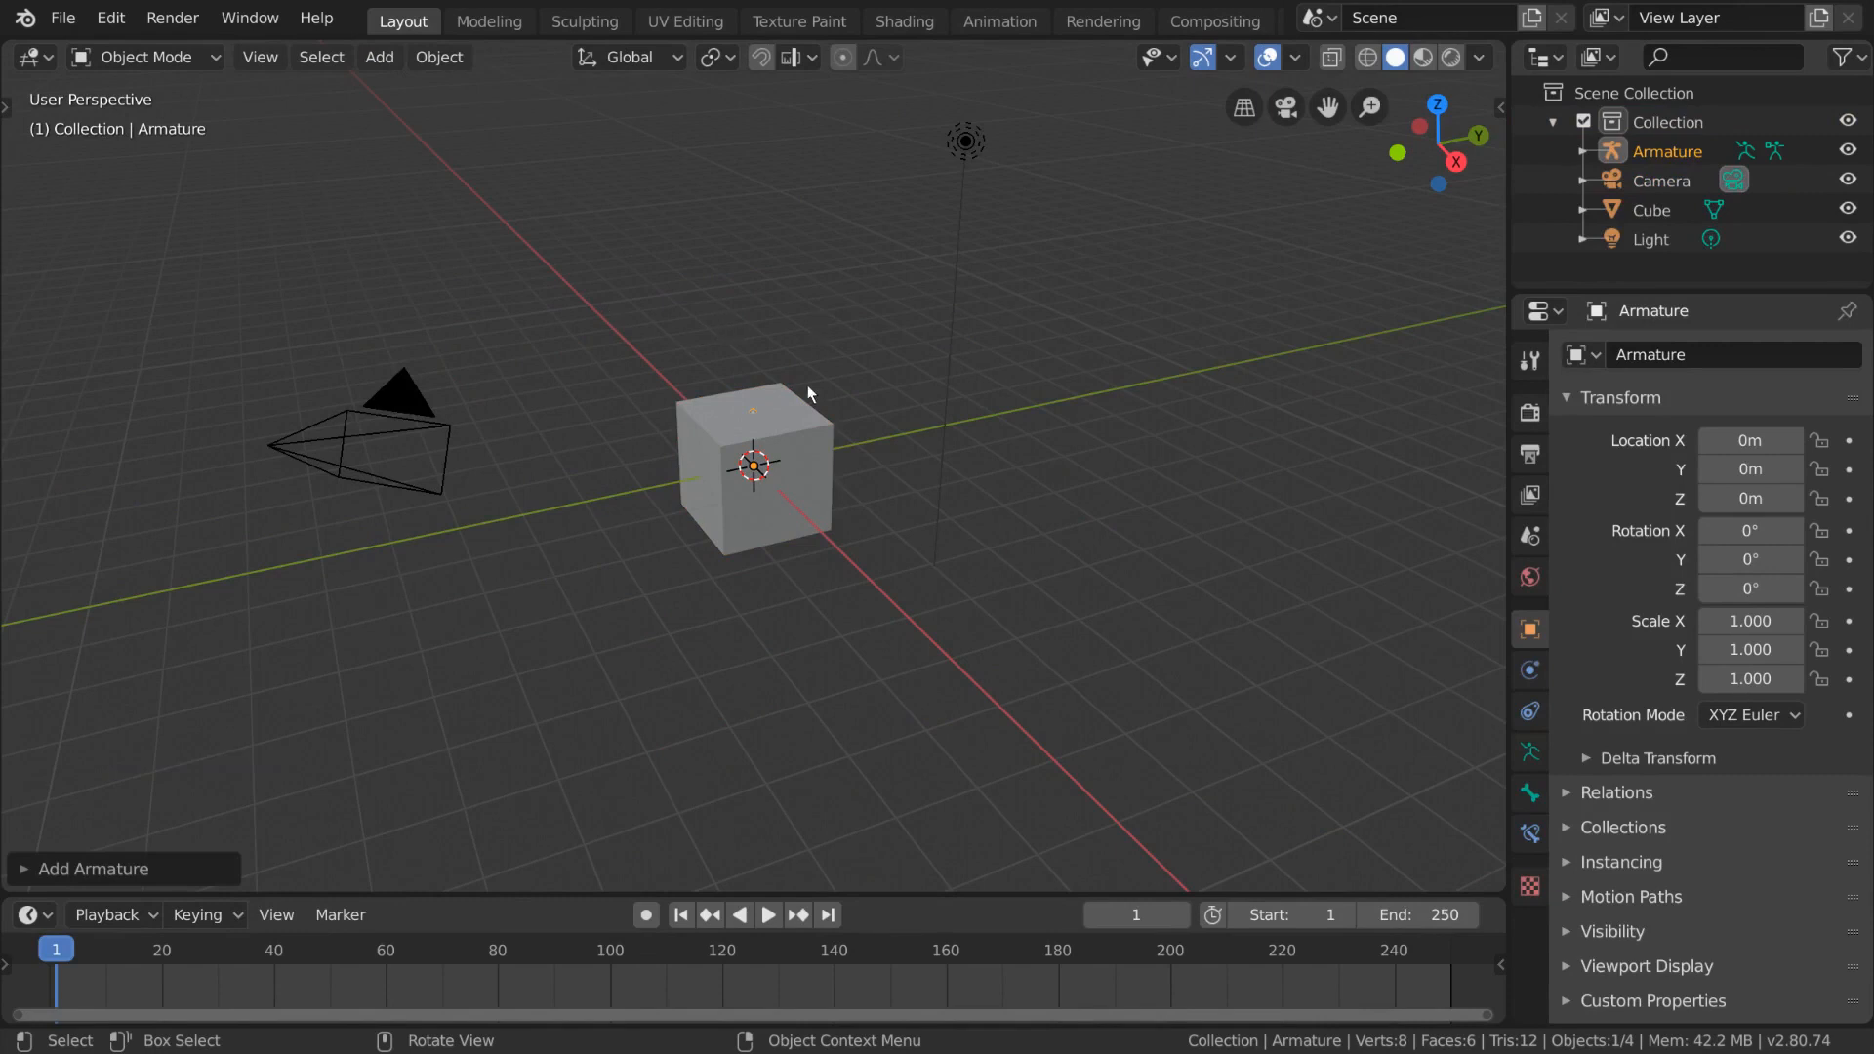
- Hide the cube from the viewport so the armature bone is visible
{"action": "left_click", "coordinate": [804, 425]}
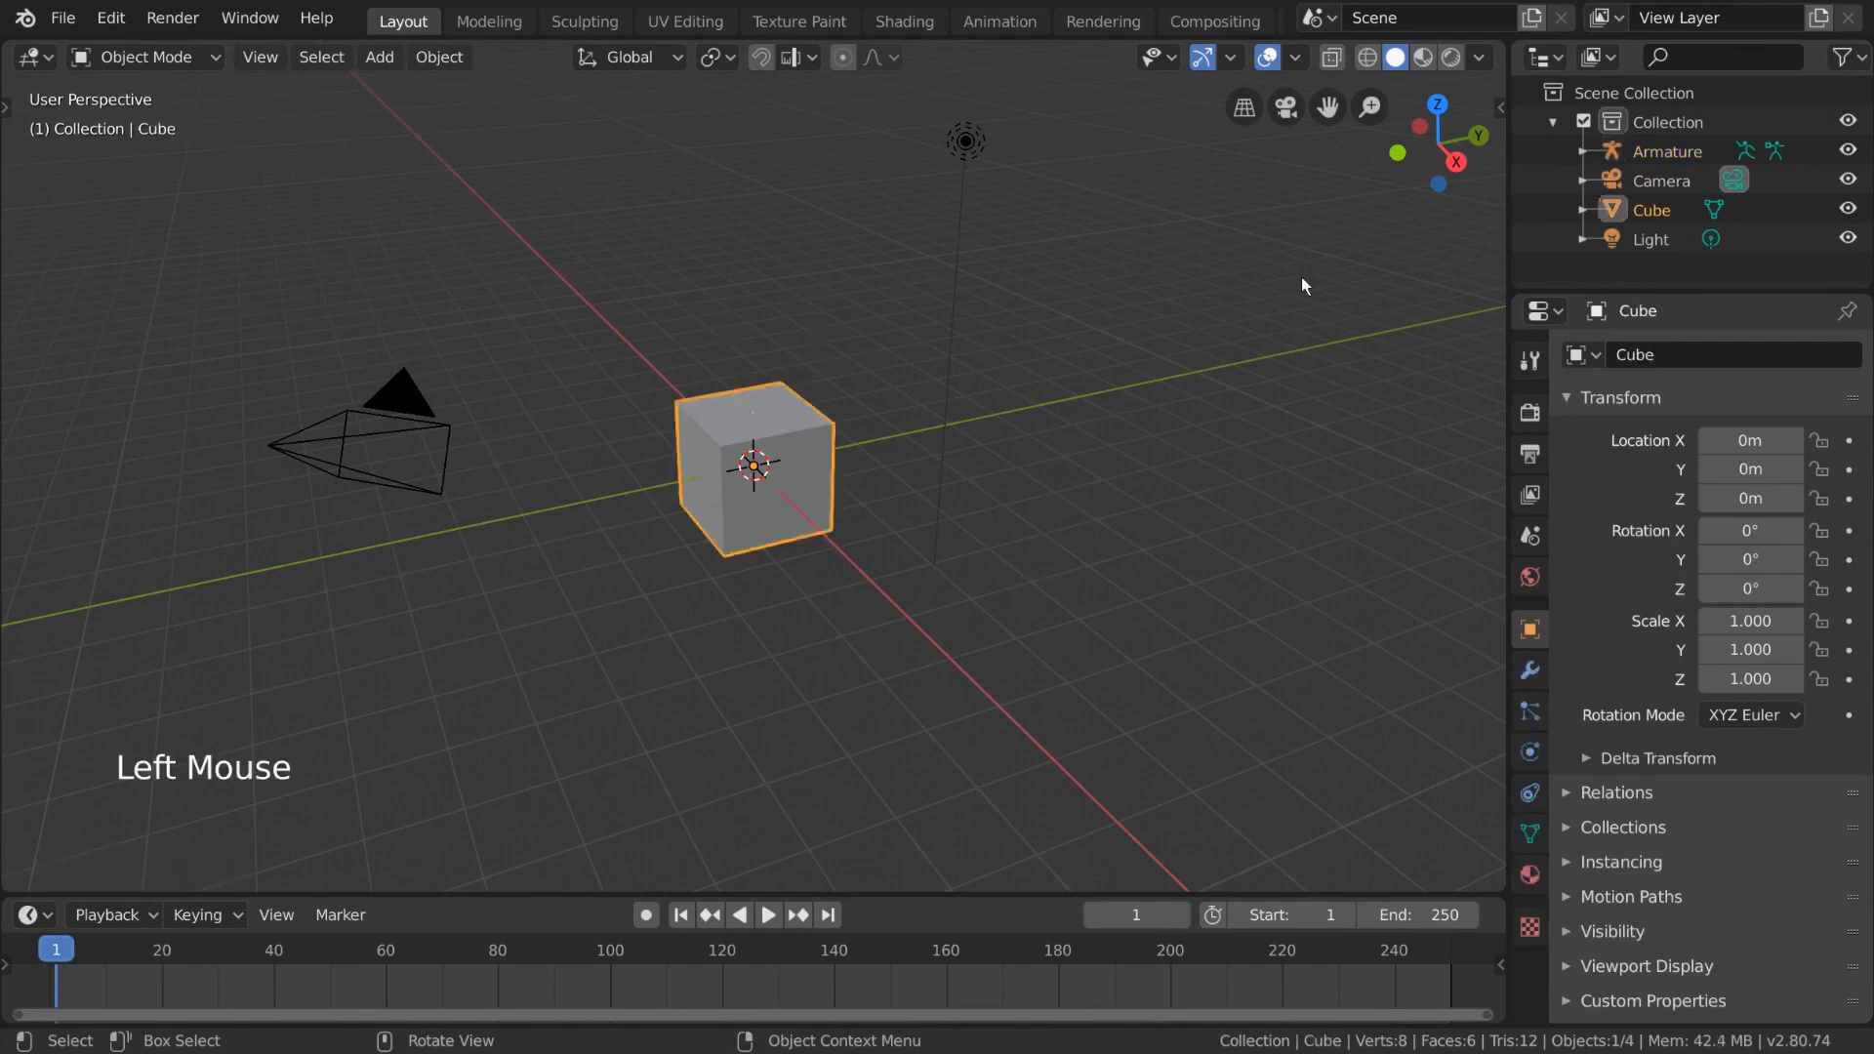
{"action": "left_click", "coordinate": [1848, 209]}
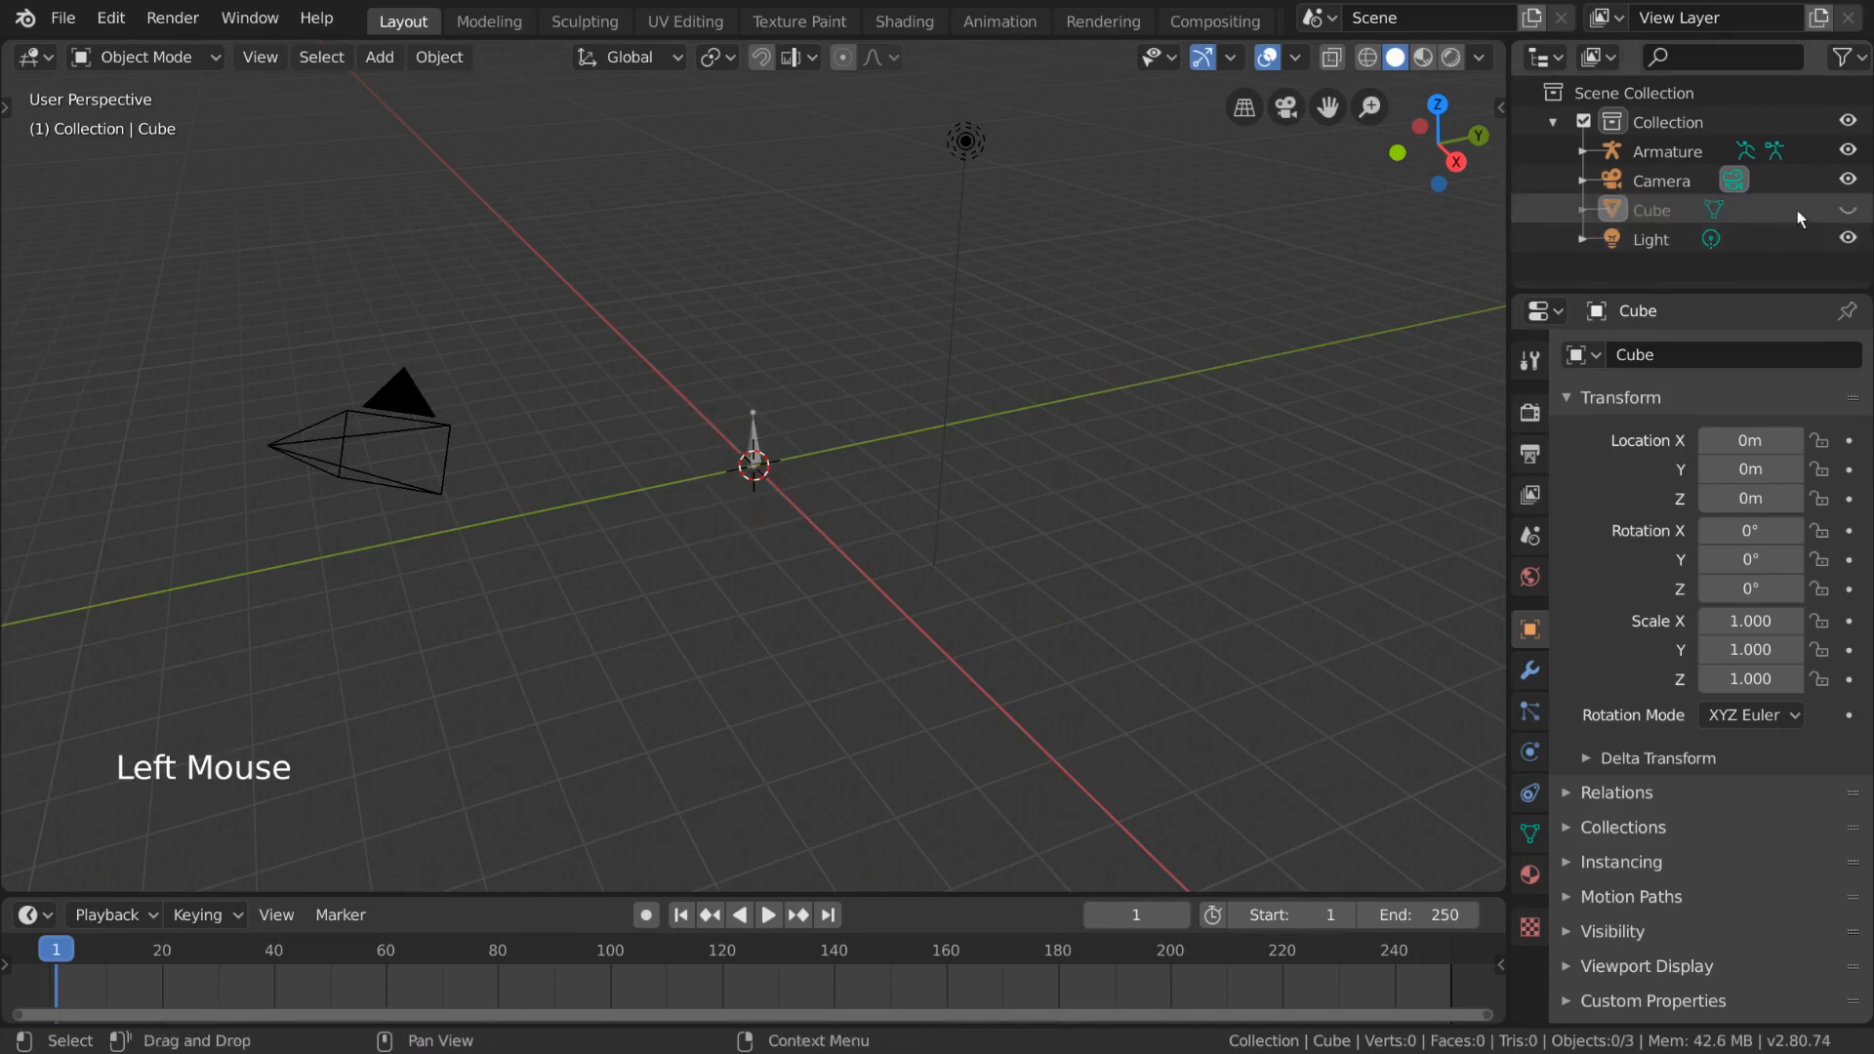
{"action": "left_click", "coordinate": [1847, 209]}
{"action": "left_click", "coordinate": [810, 455]}
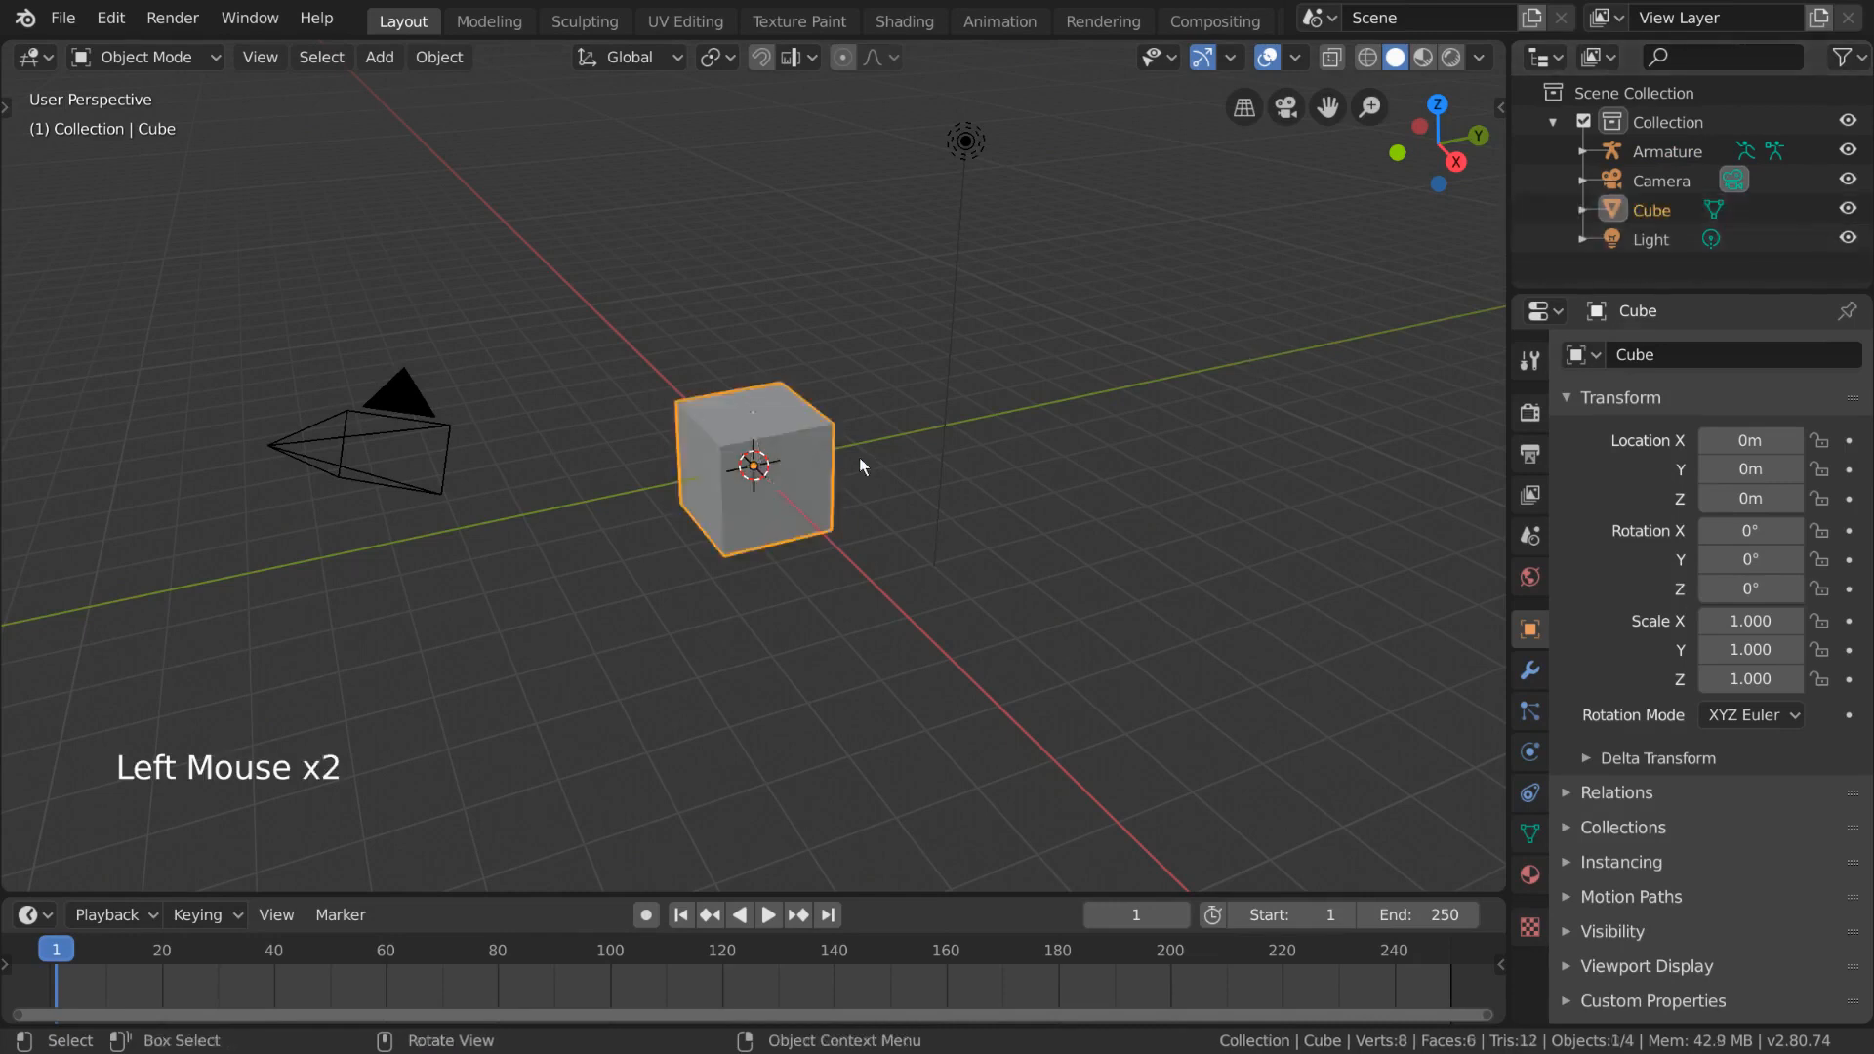
{"action": "key", "text": "h"}
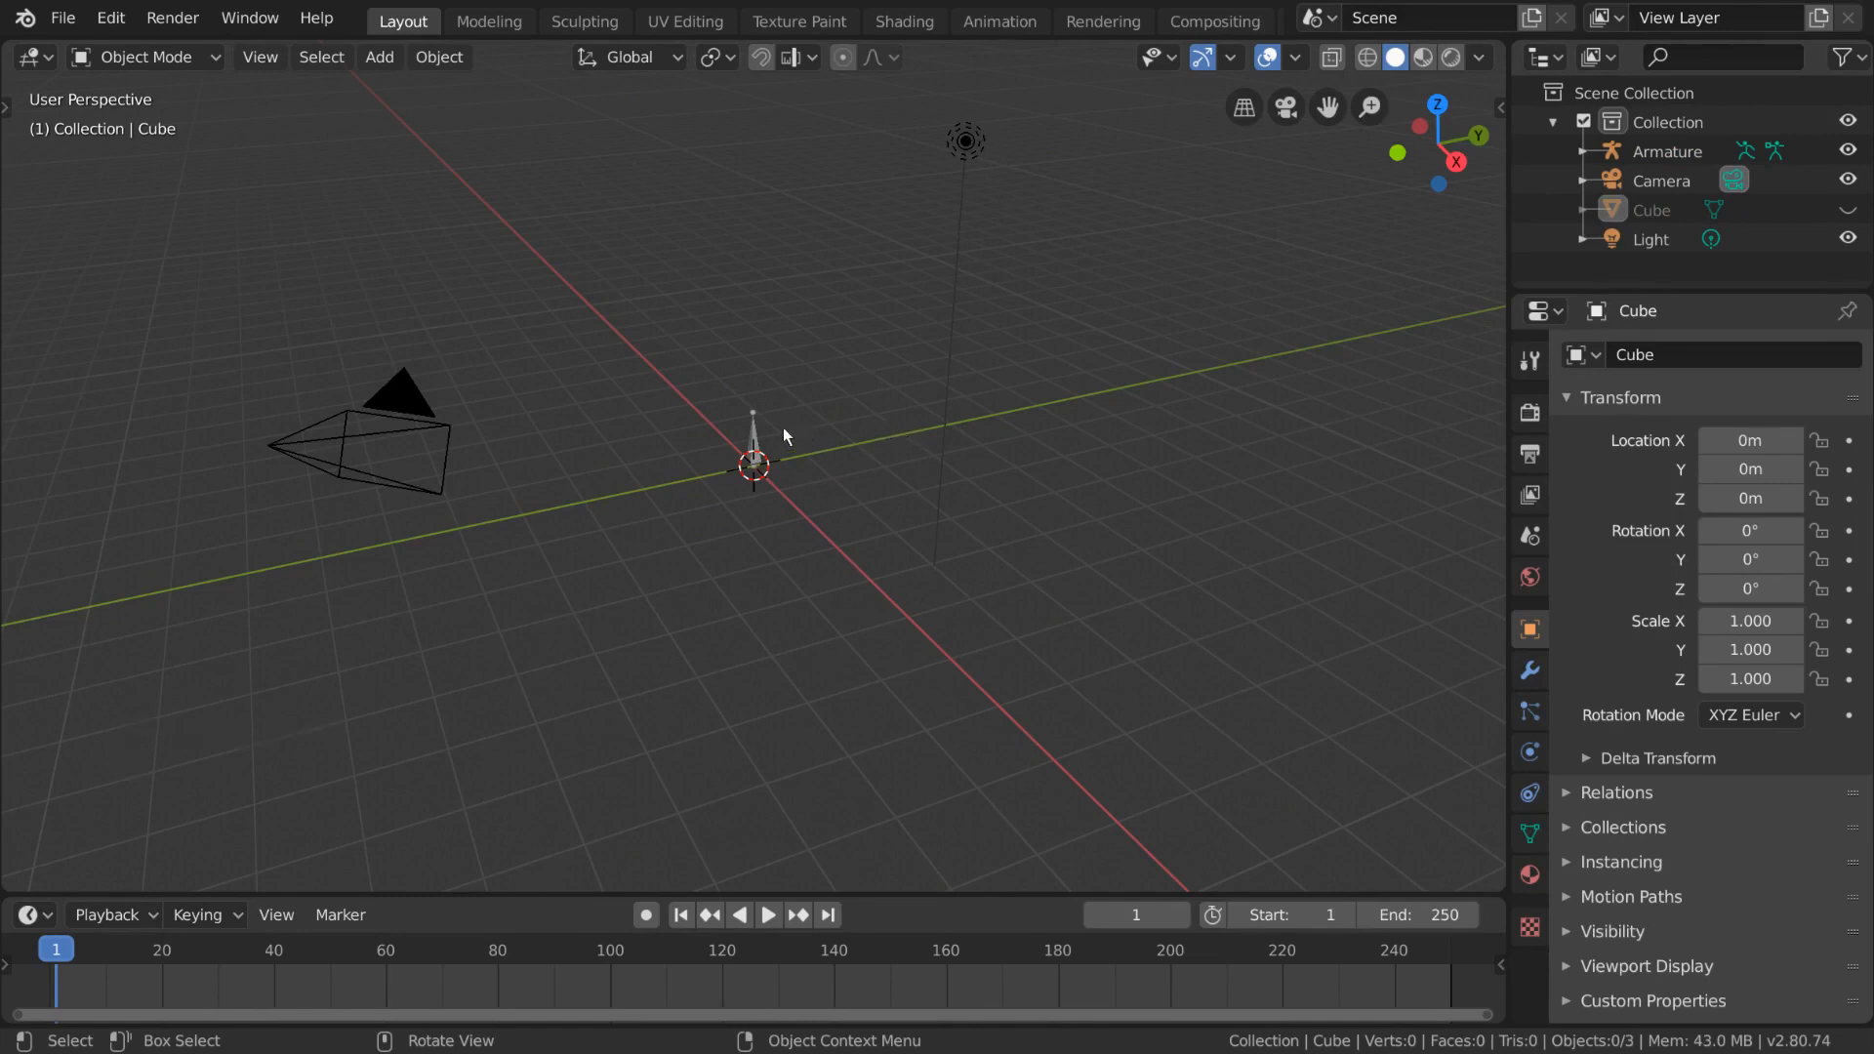
- Select the armature and switch it to Edit Mode
{"action": "left_click", "coordinate": [753, 434]}
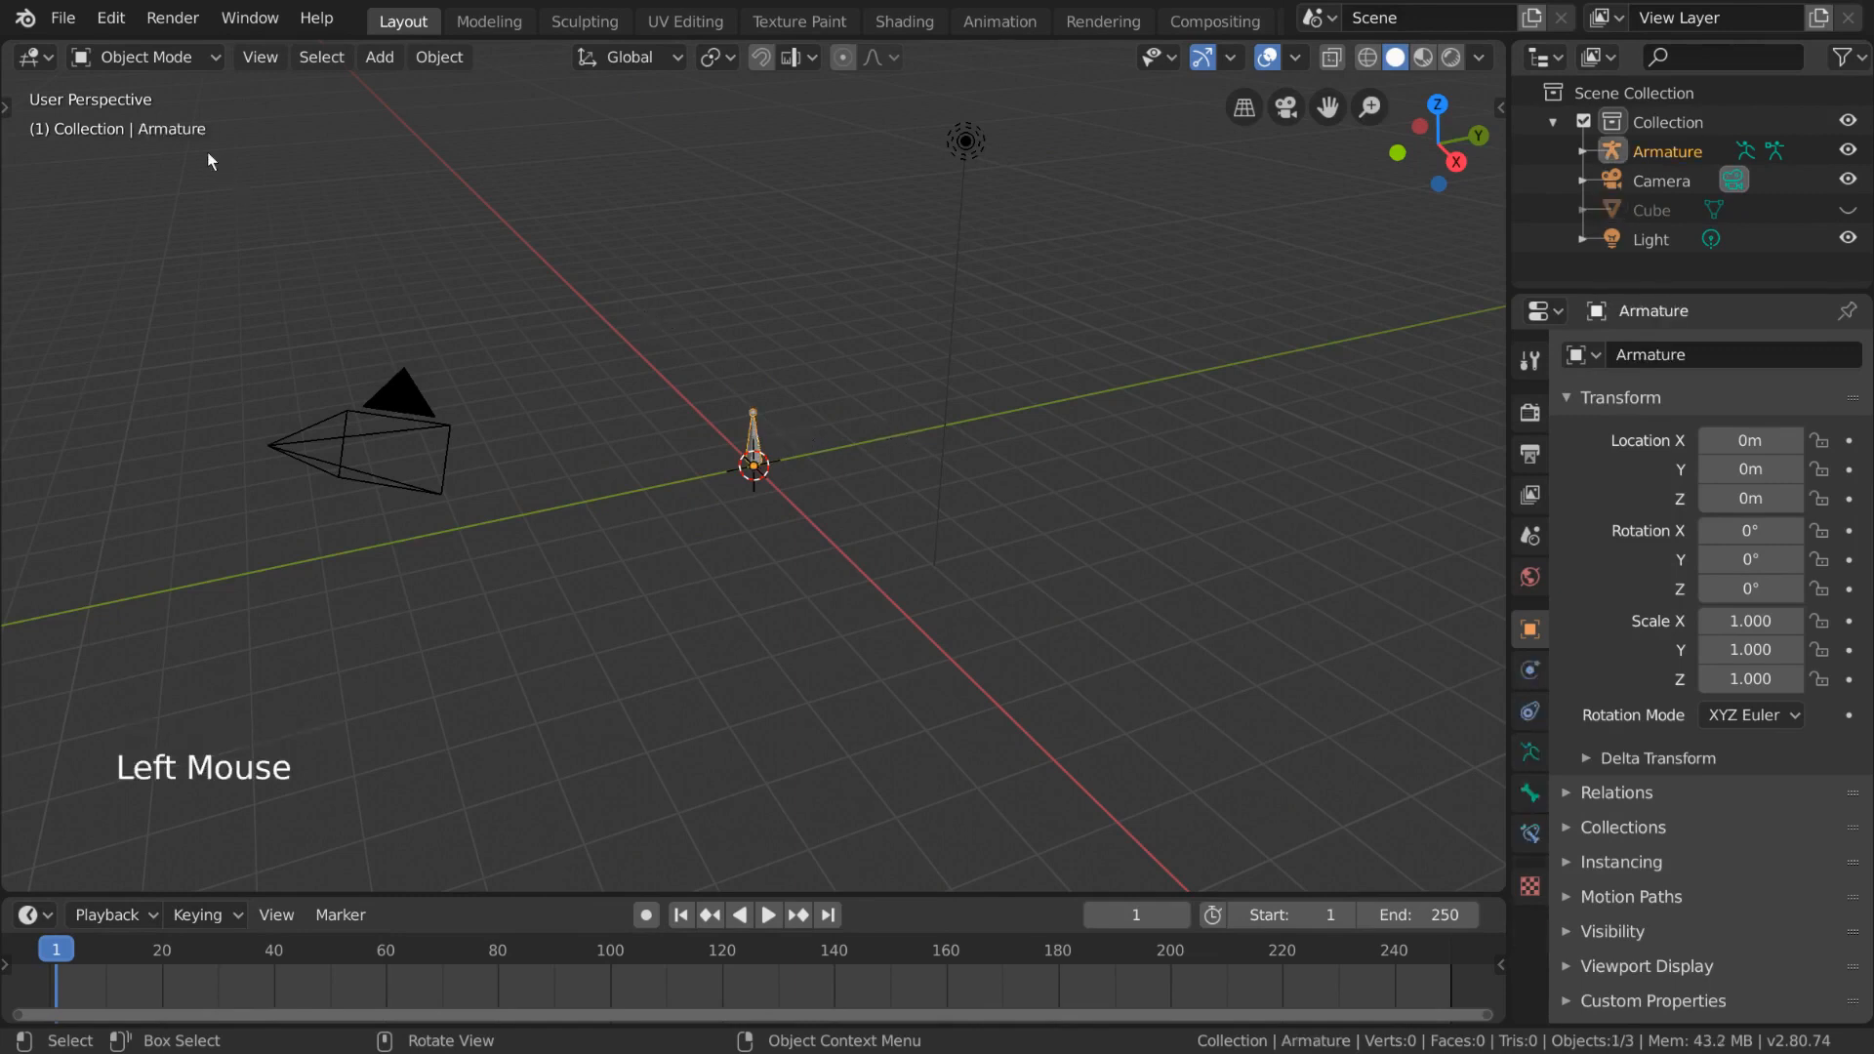
{"action": "left_click", "coordinate": [136, 56]}
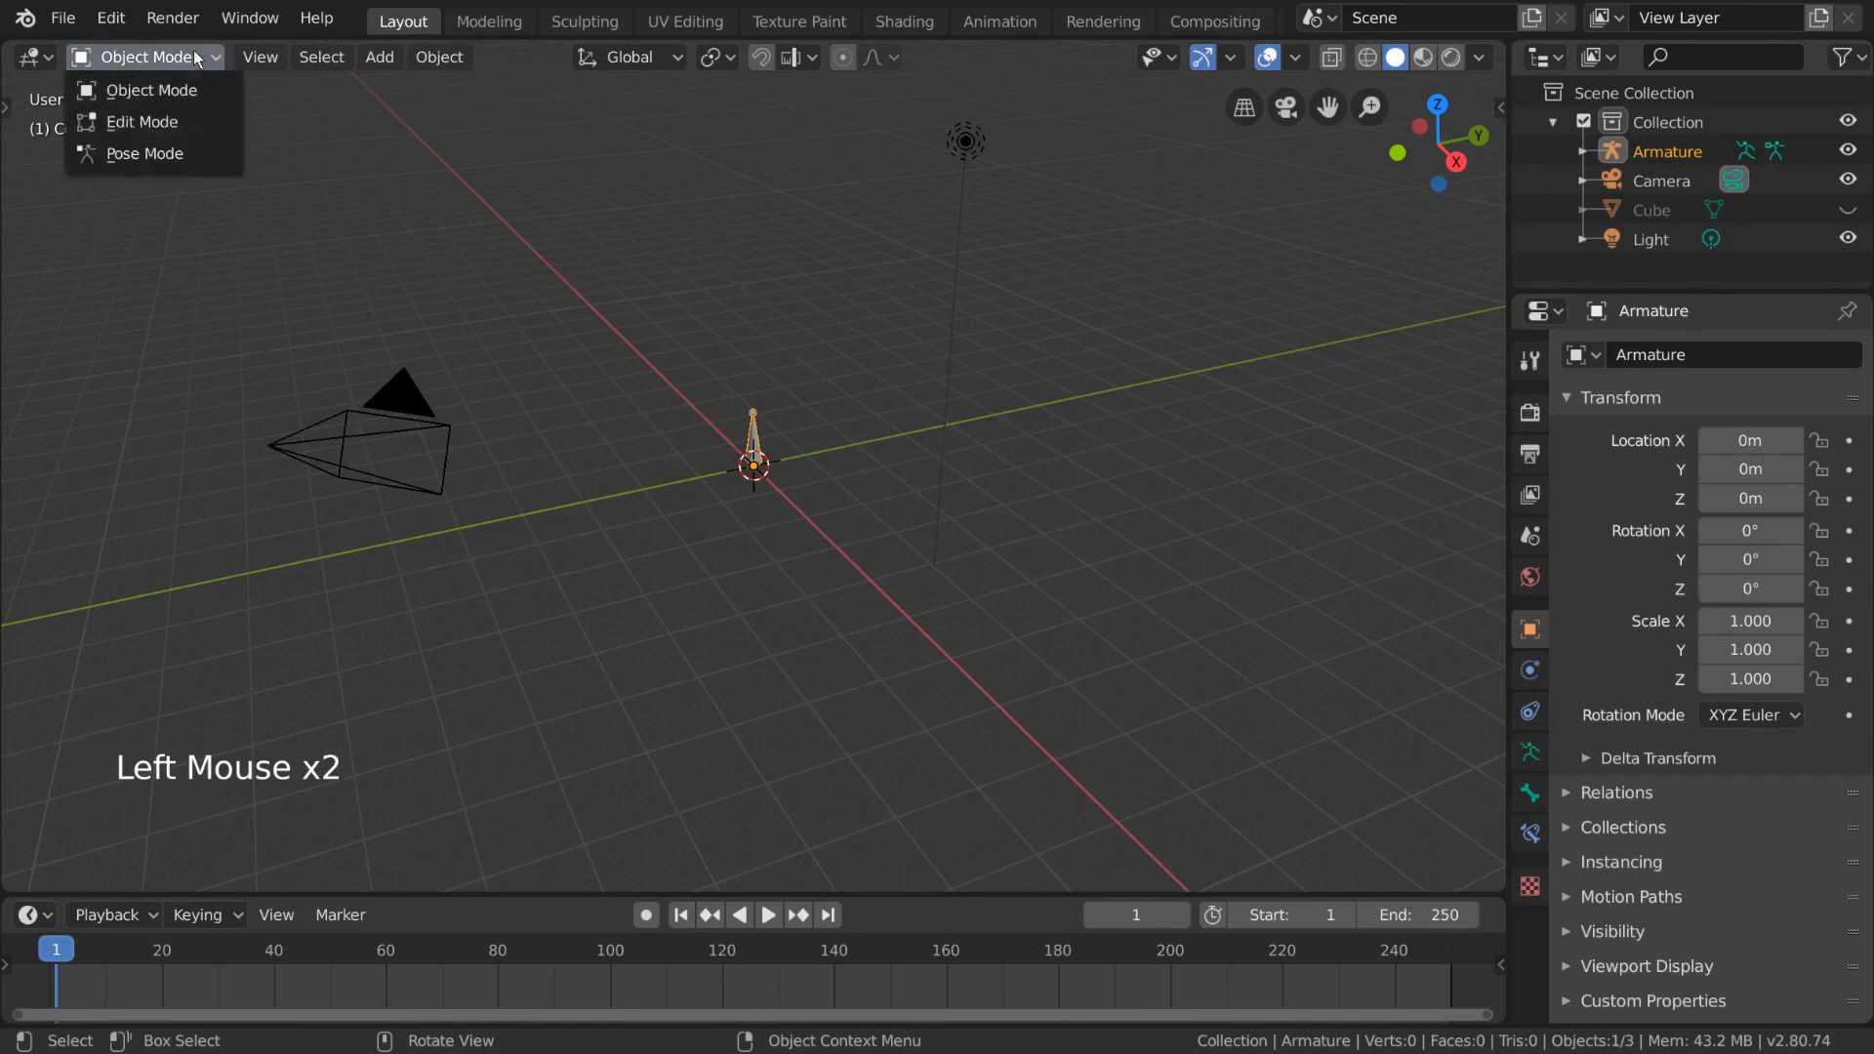
{"action": "left_click", "coordinate": [210, 125]}
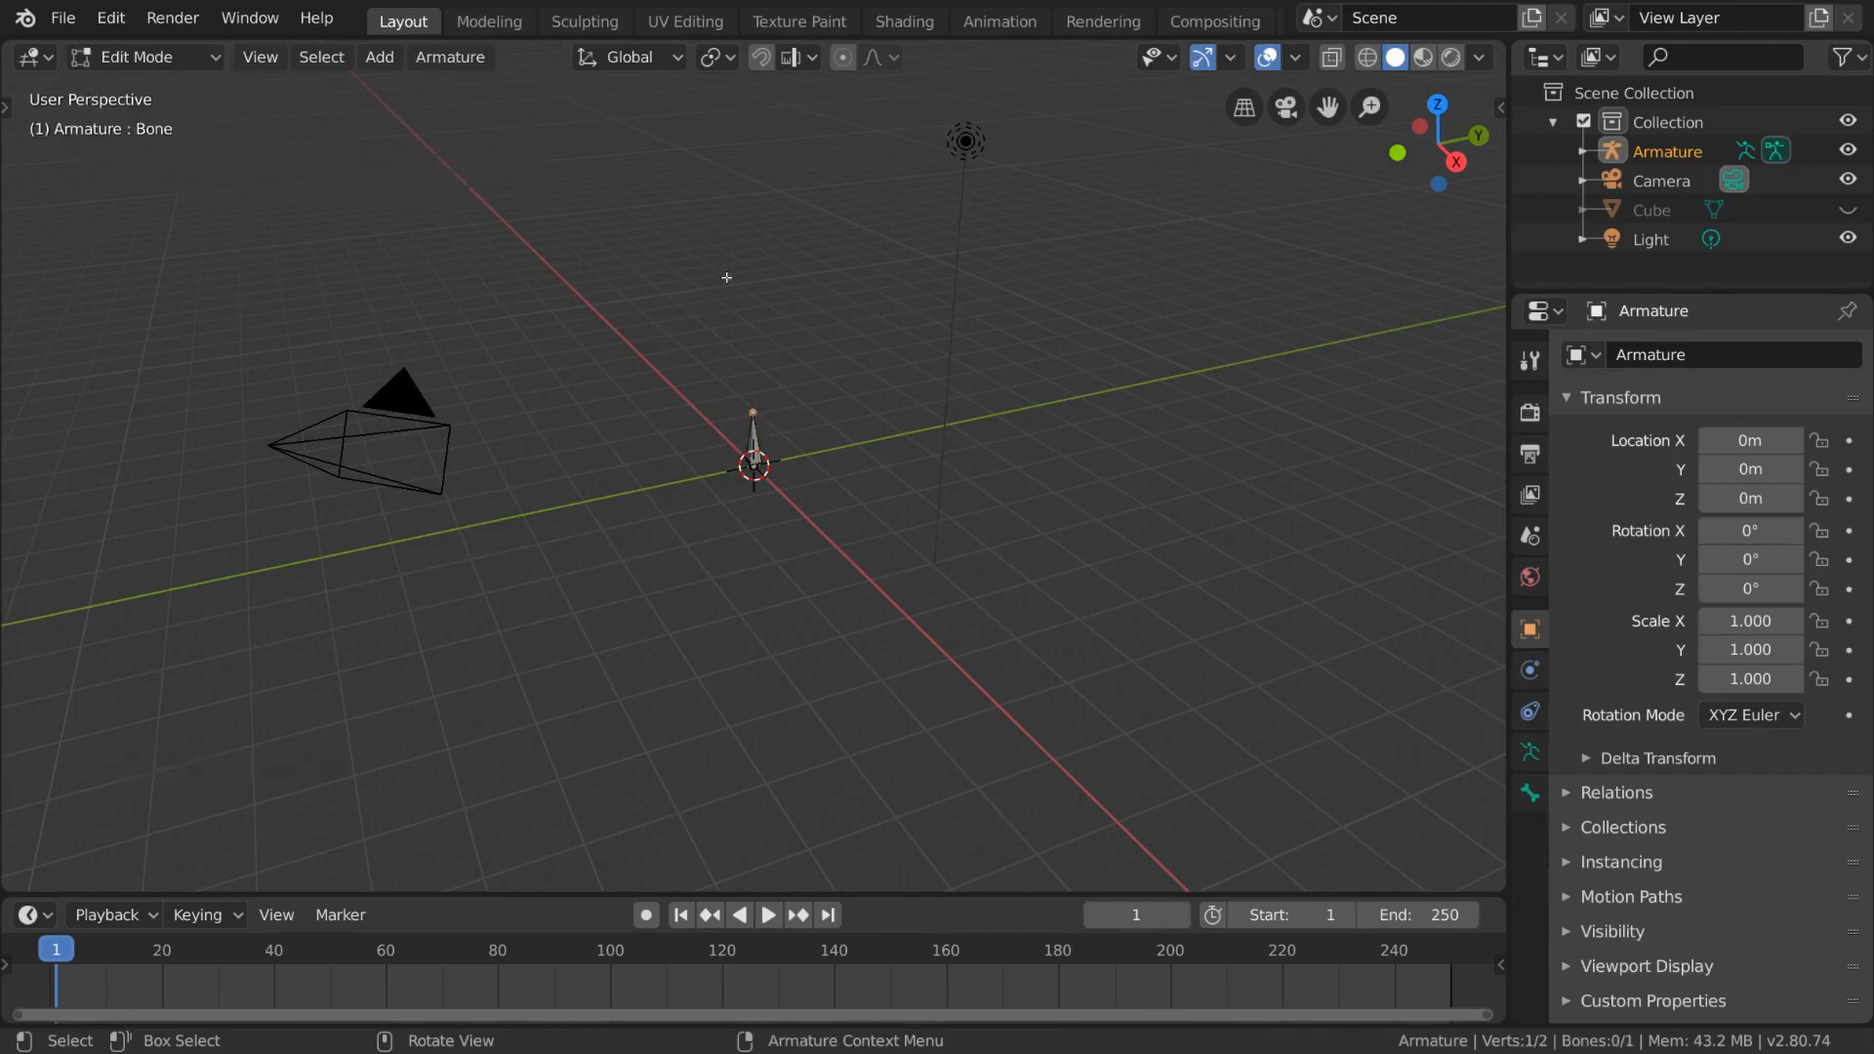
- Switch the armature to Pose Mode and select its bone, starting and cancelling a rotation
{"action": "left_click", "coordinate": [136, 56]}
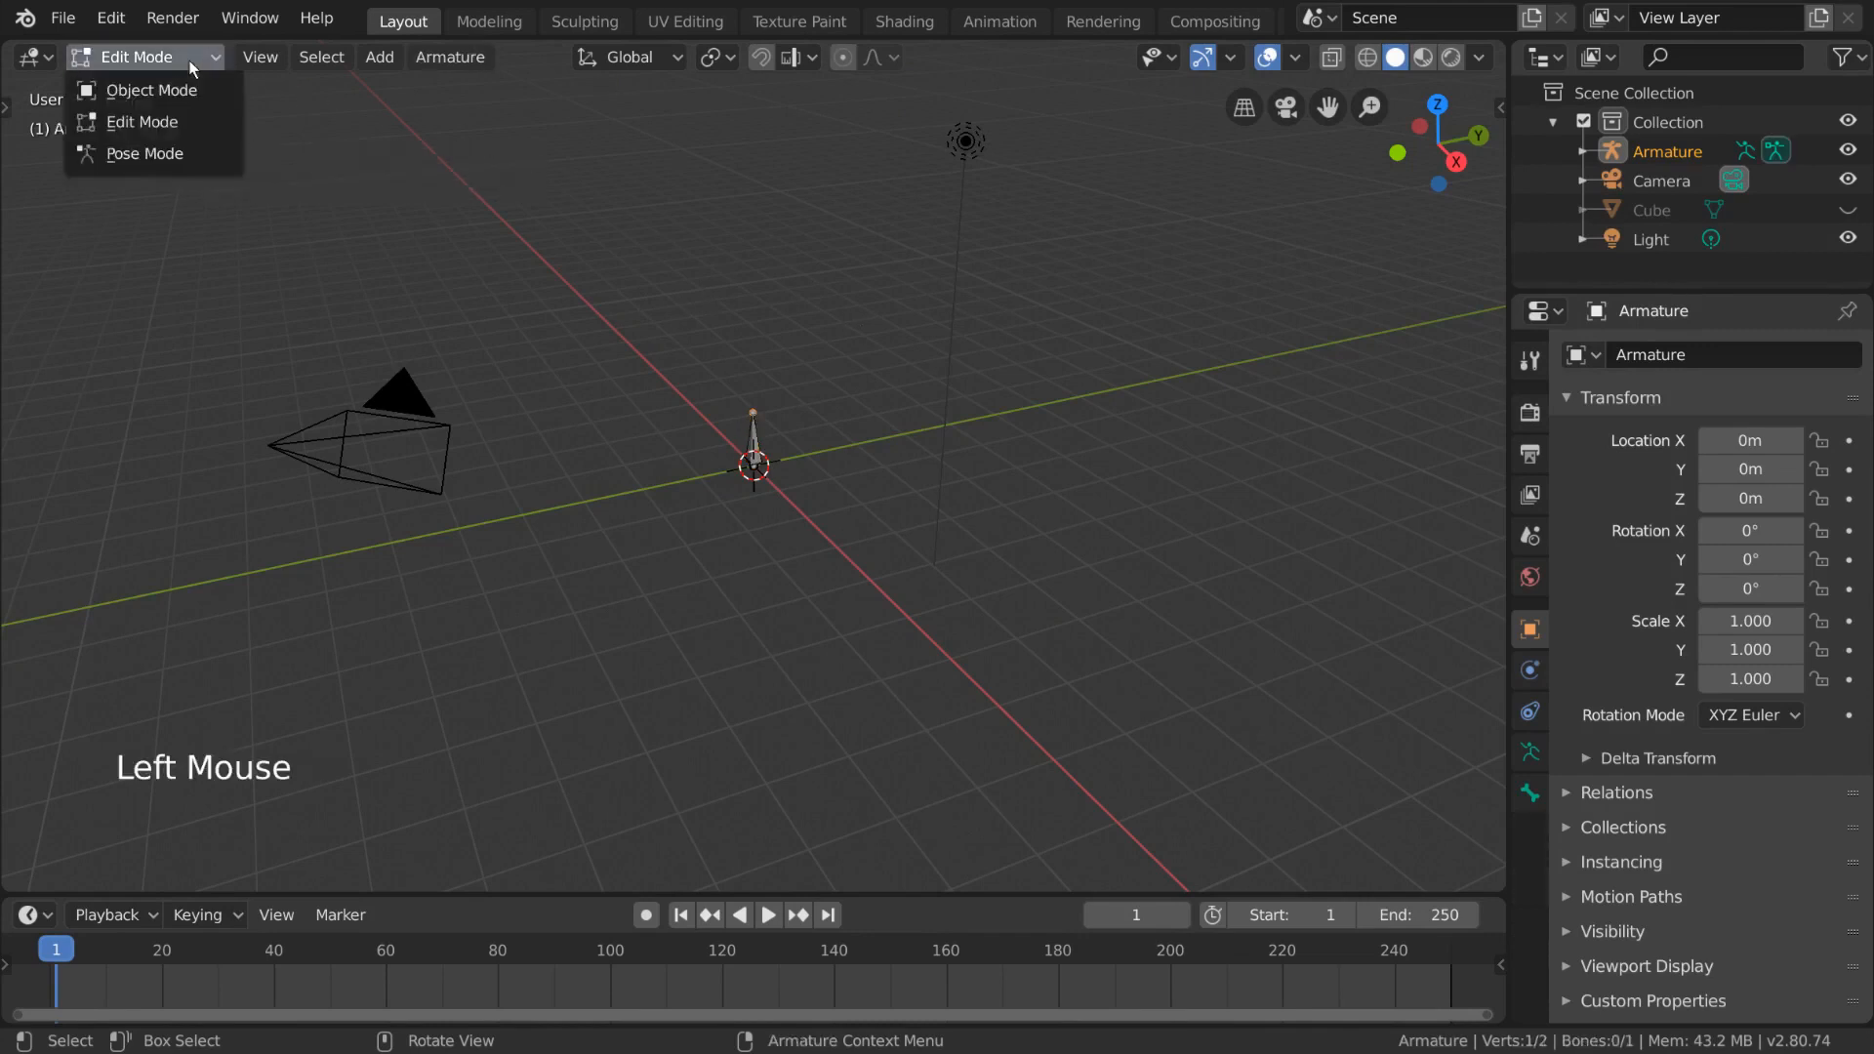
{"action": "left_click", "coordinate": [198, 152]}
{"action": "left_click", "coordinate": [757, 434]}
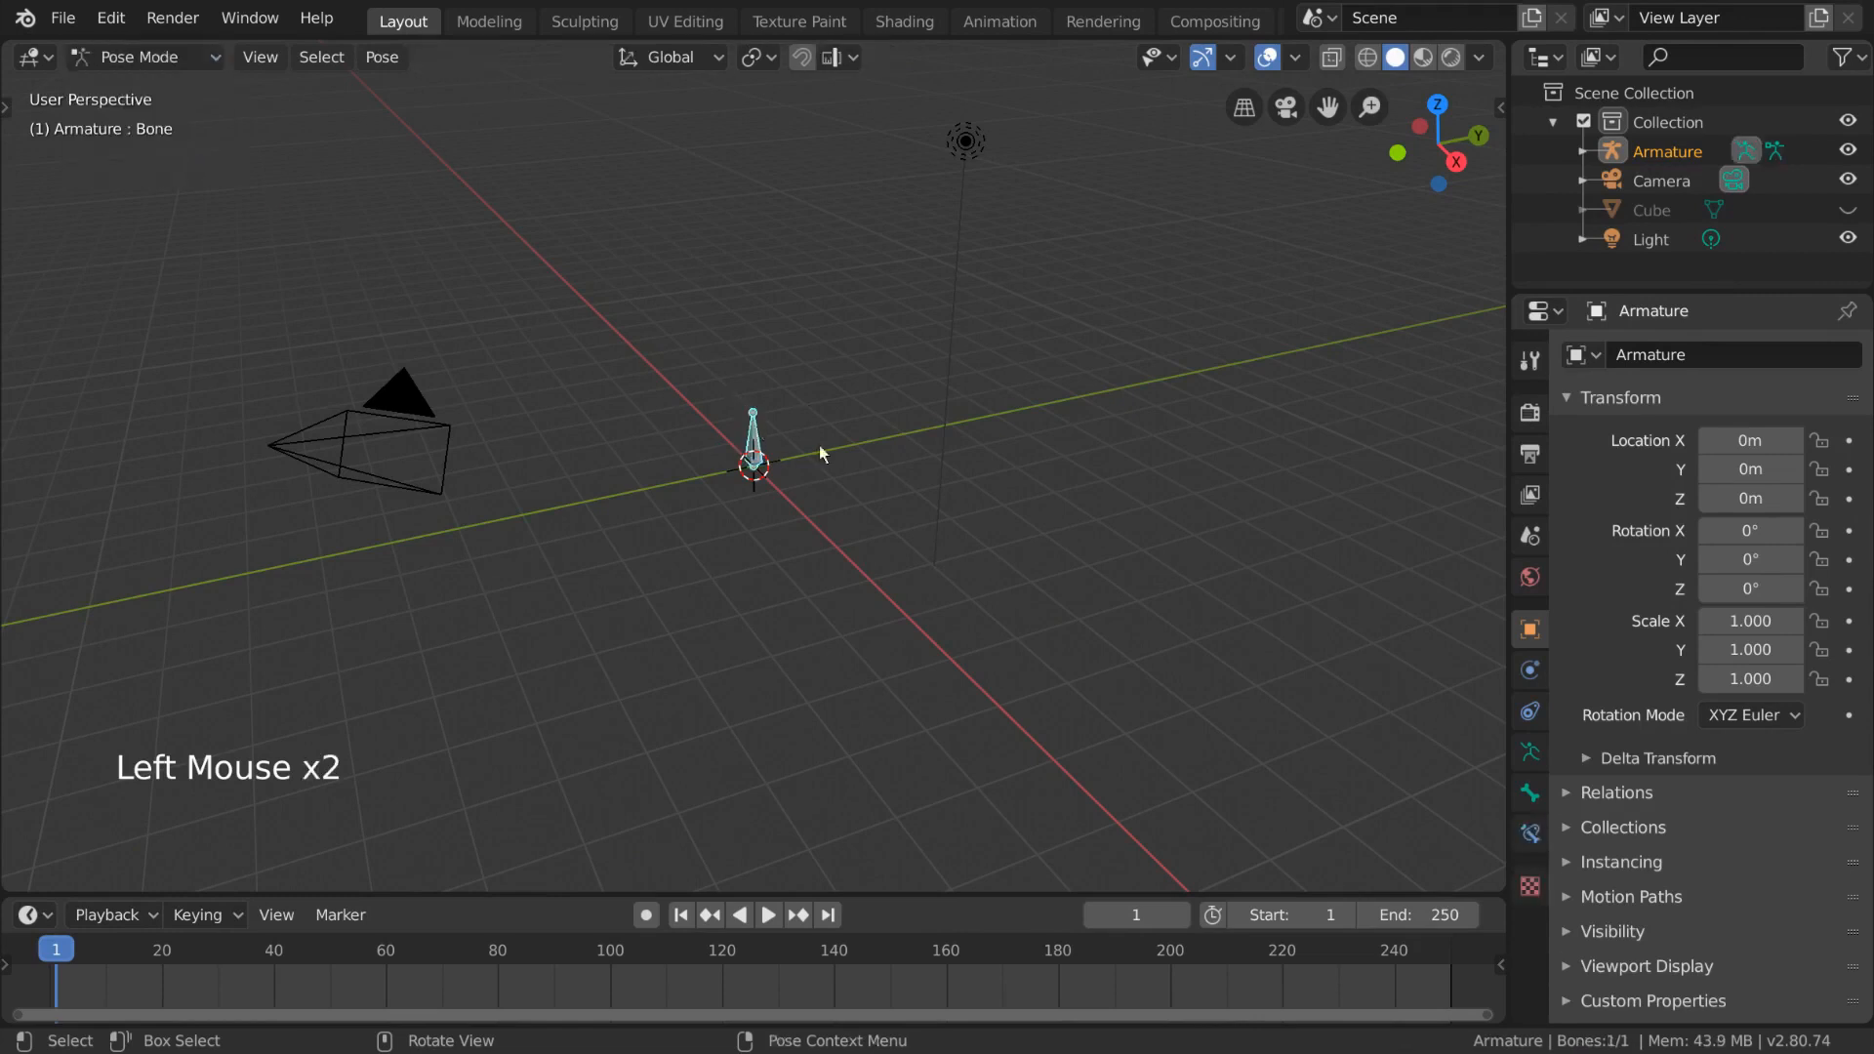
{"action": "key", "text": "r"}
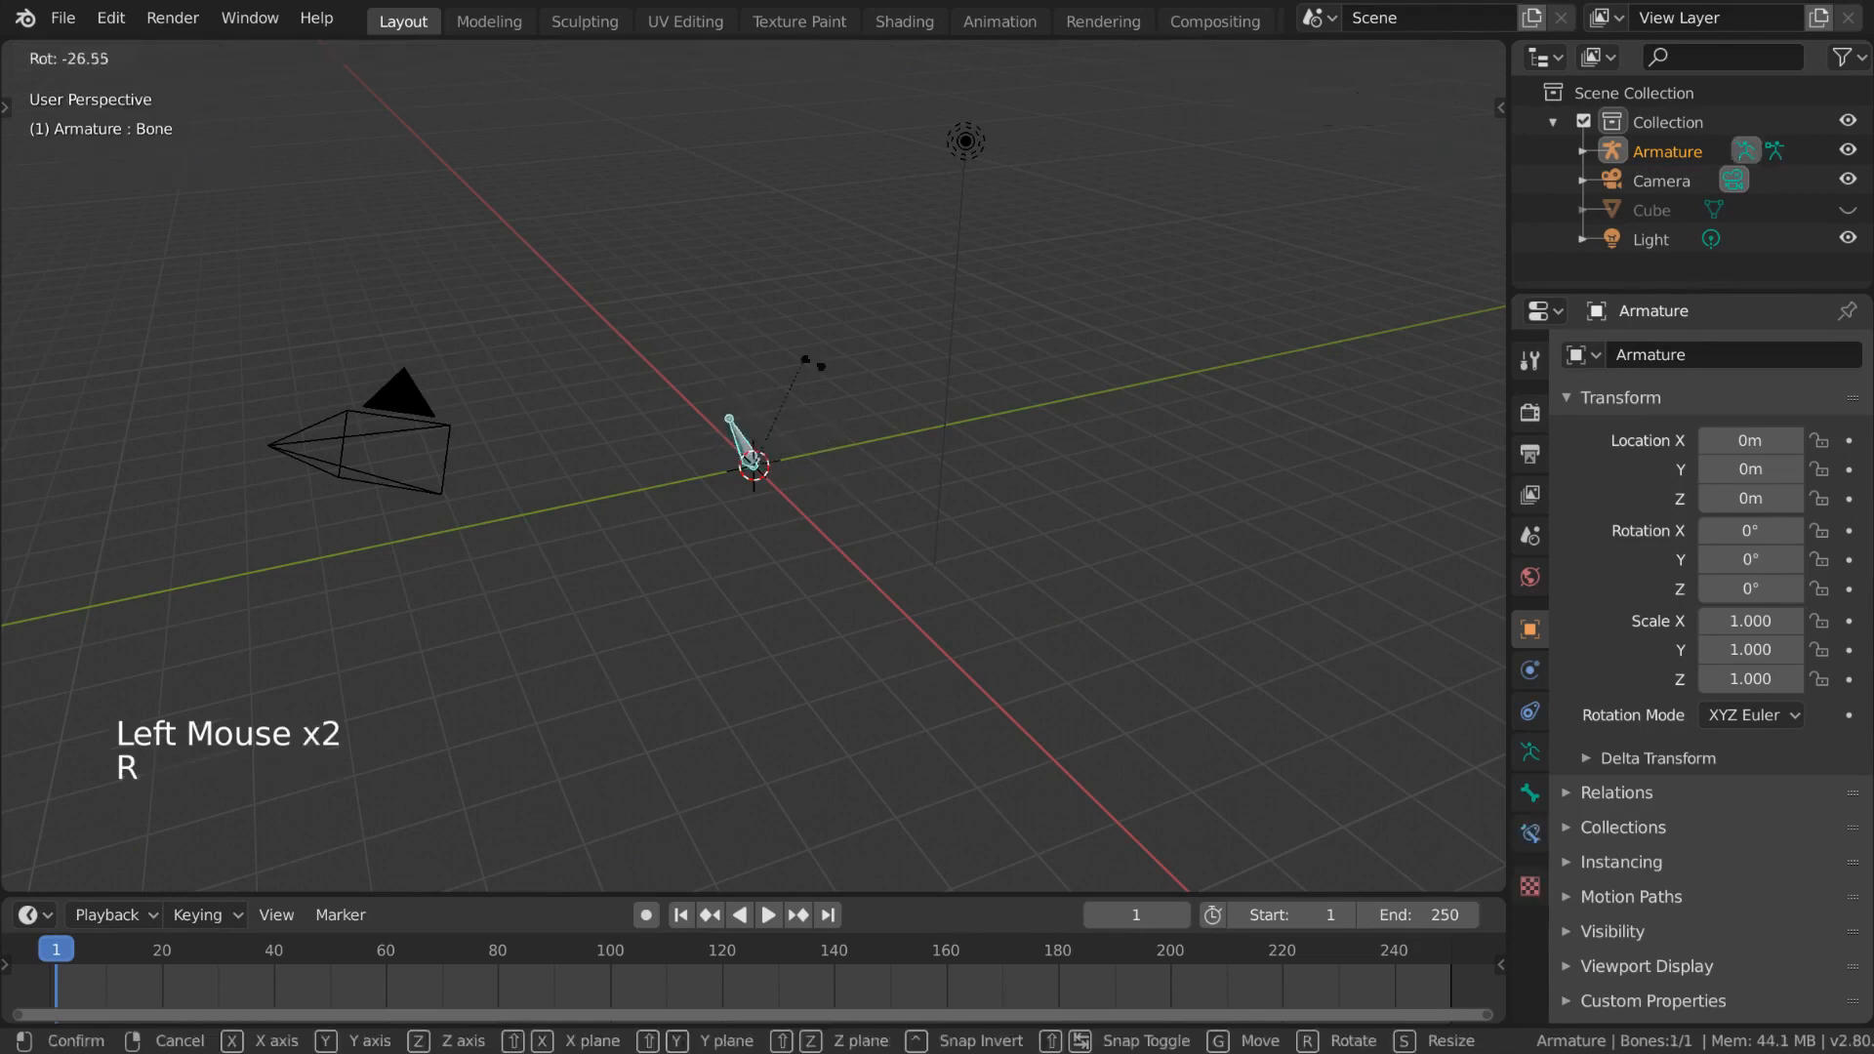
{"action": "key", "text": "Escape"}
- Toggle the armature between Edit Mode and Pose Mode, ending in Edit Mode
{"action": "left_click", "coordinate": [211, 56]}
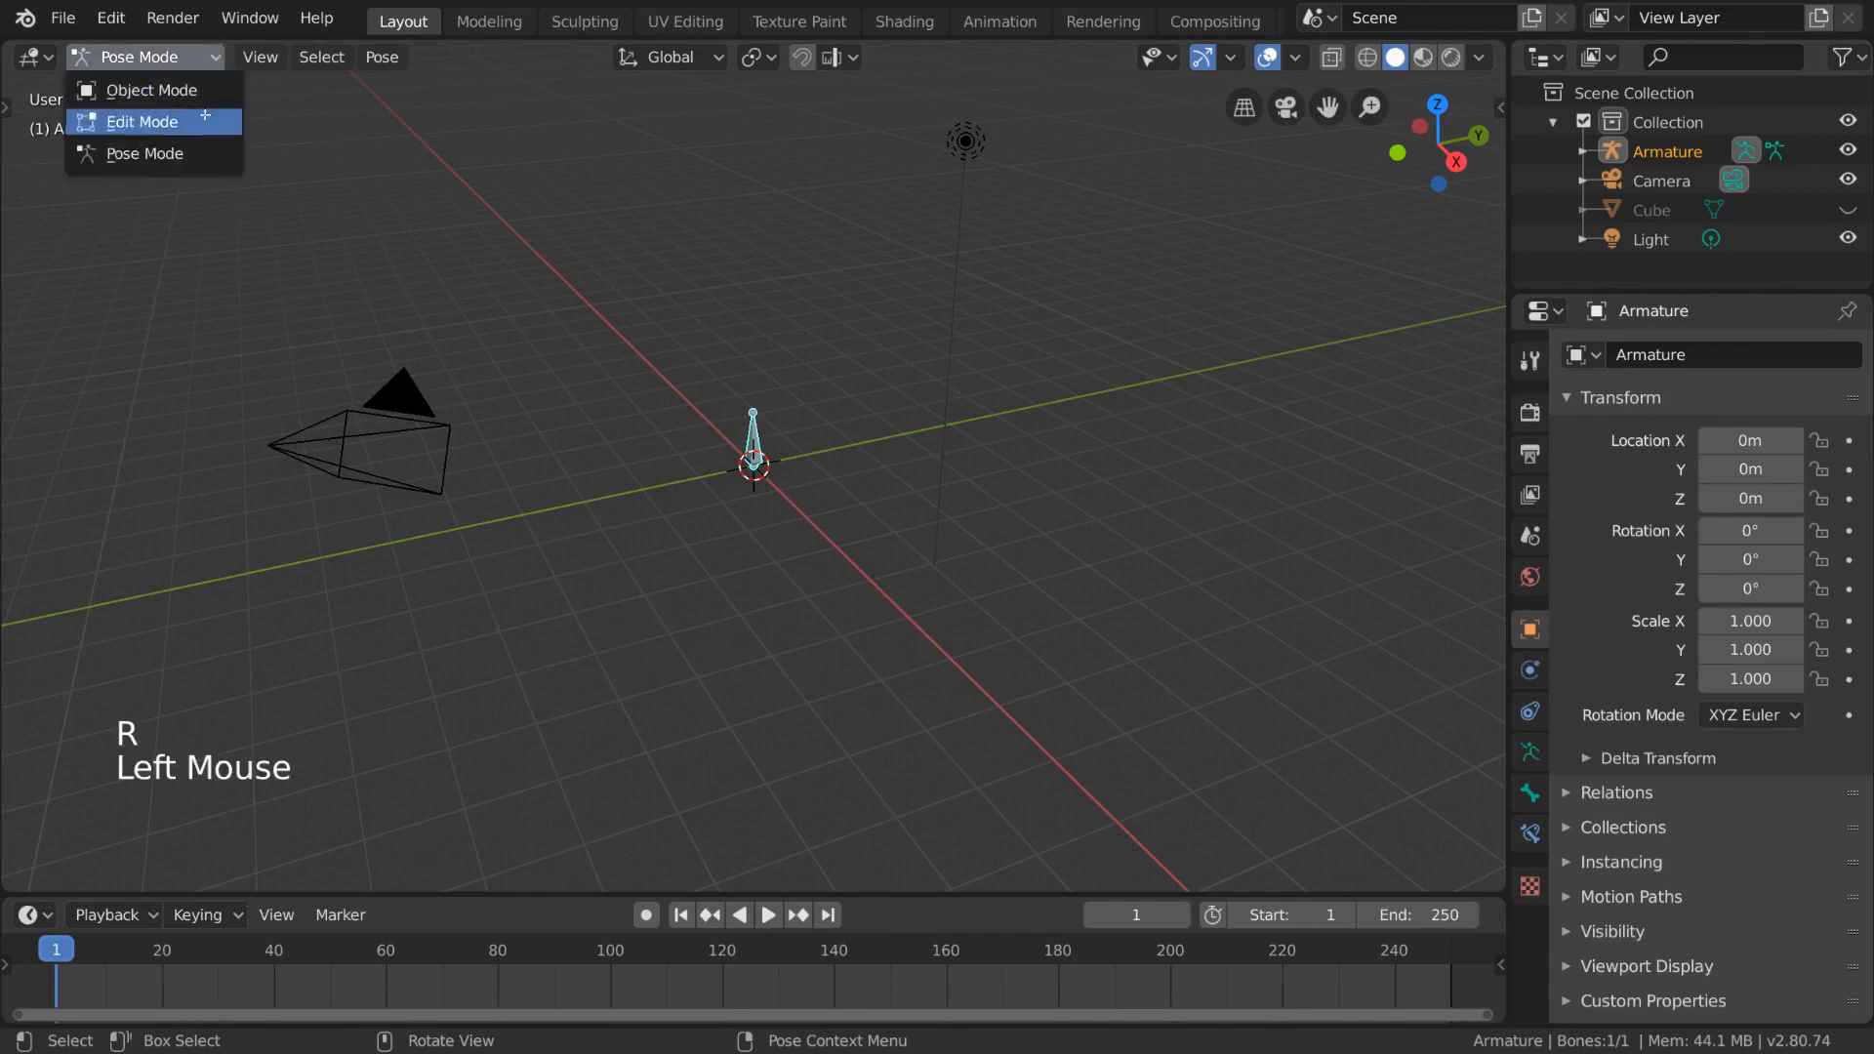
{"action": "left_click", "coordinate": [142, 121]}
{"action": "left_click", "coordinate": [201, 55]}
{"action": "left_click", "coordinate": [175, 156]}
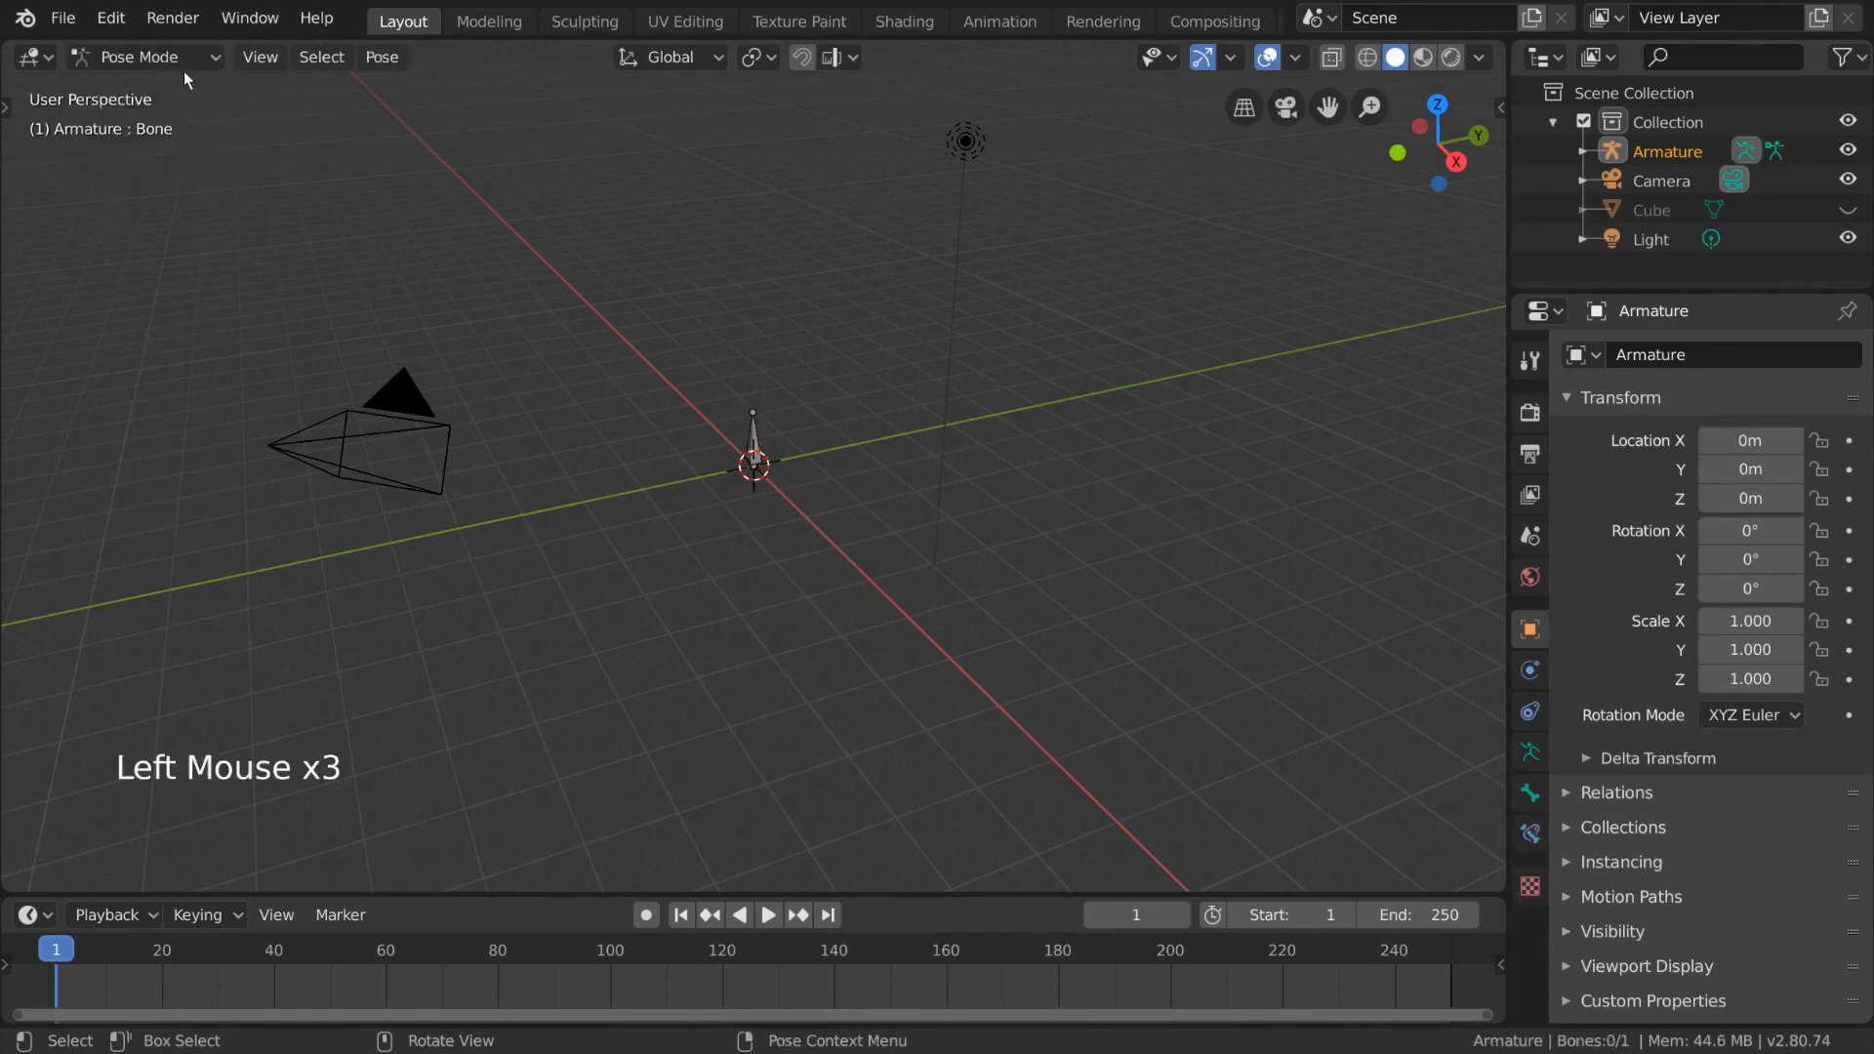
{"action": "left_click", "coordinate": [189, 59]}
{"action": "left_click", "coordinate": [187, 123]}
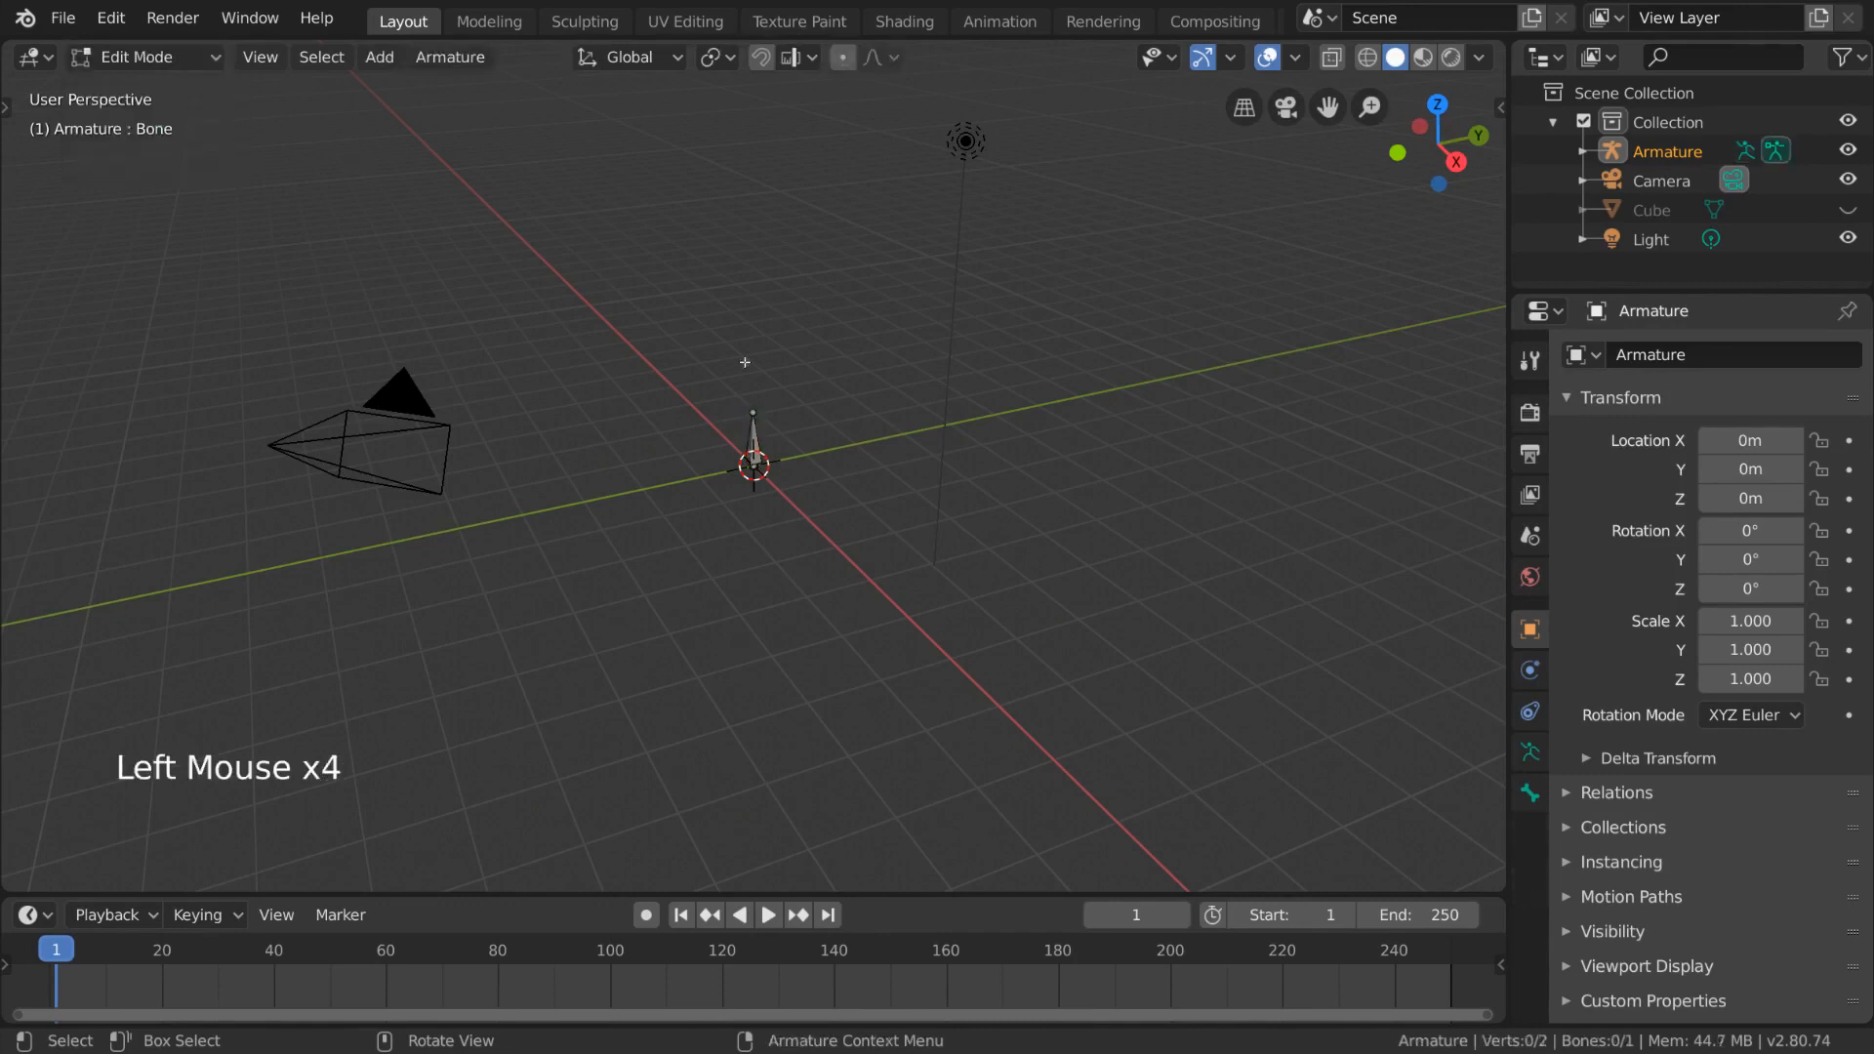
- Cycle the armature's modes with keyboard shortcuts, ending in Object Mode
{"action": "left_click", "coordinate": [751, 437]}
{"action": "key", "text": "Tab"}
{"action": "key", "text": "Tab"}
{"action": "key", "text": "Tab"}
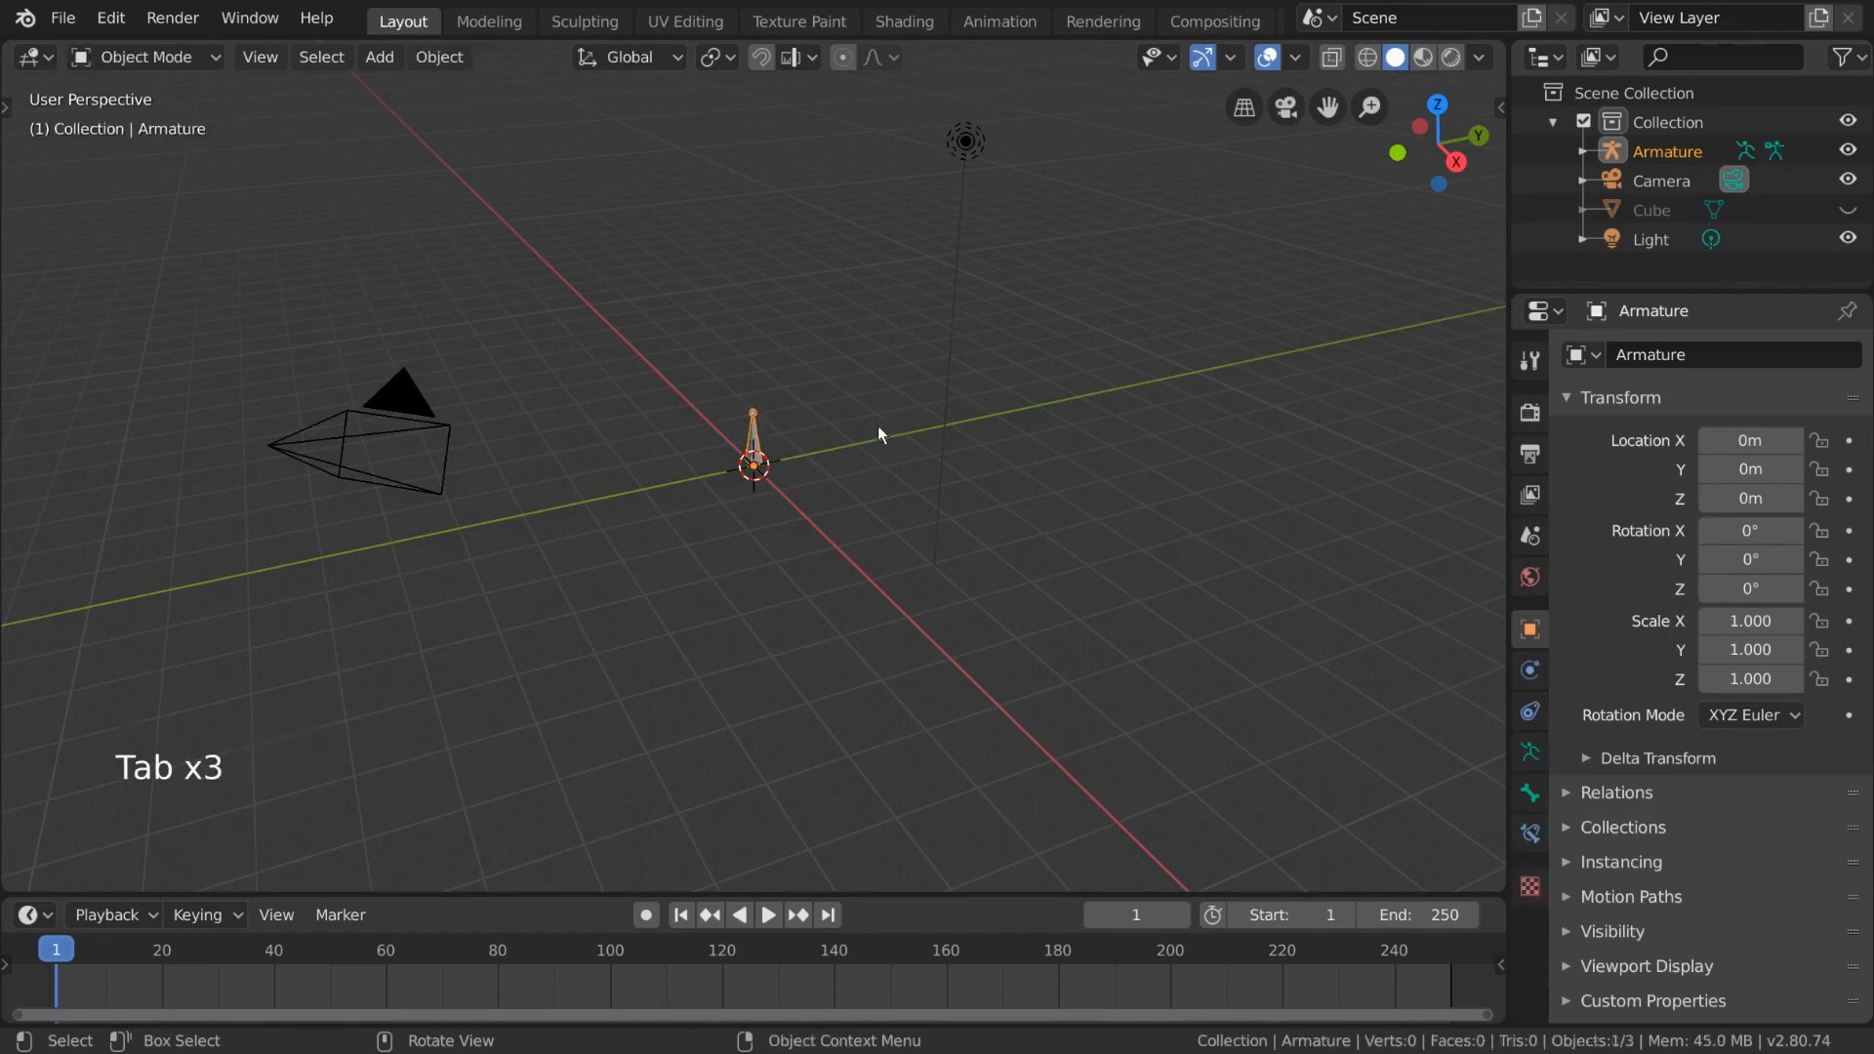
{"action": "key", "text": "ctrl+Tab"}
{"action": "key", "text": "ctrl+Tab"}
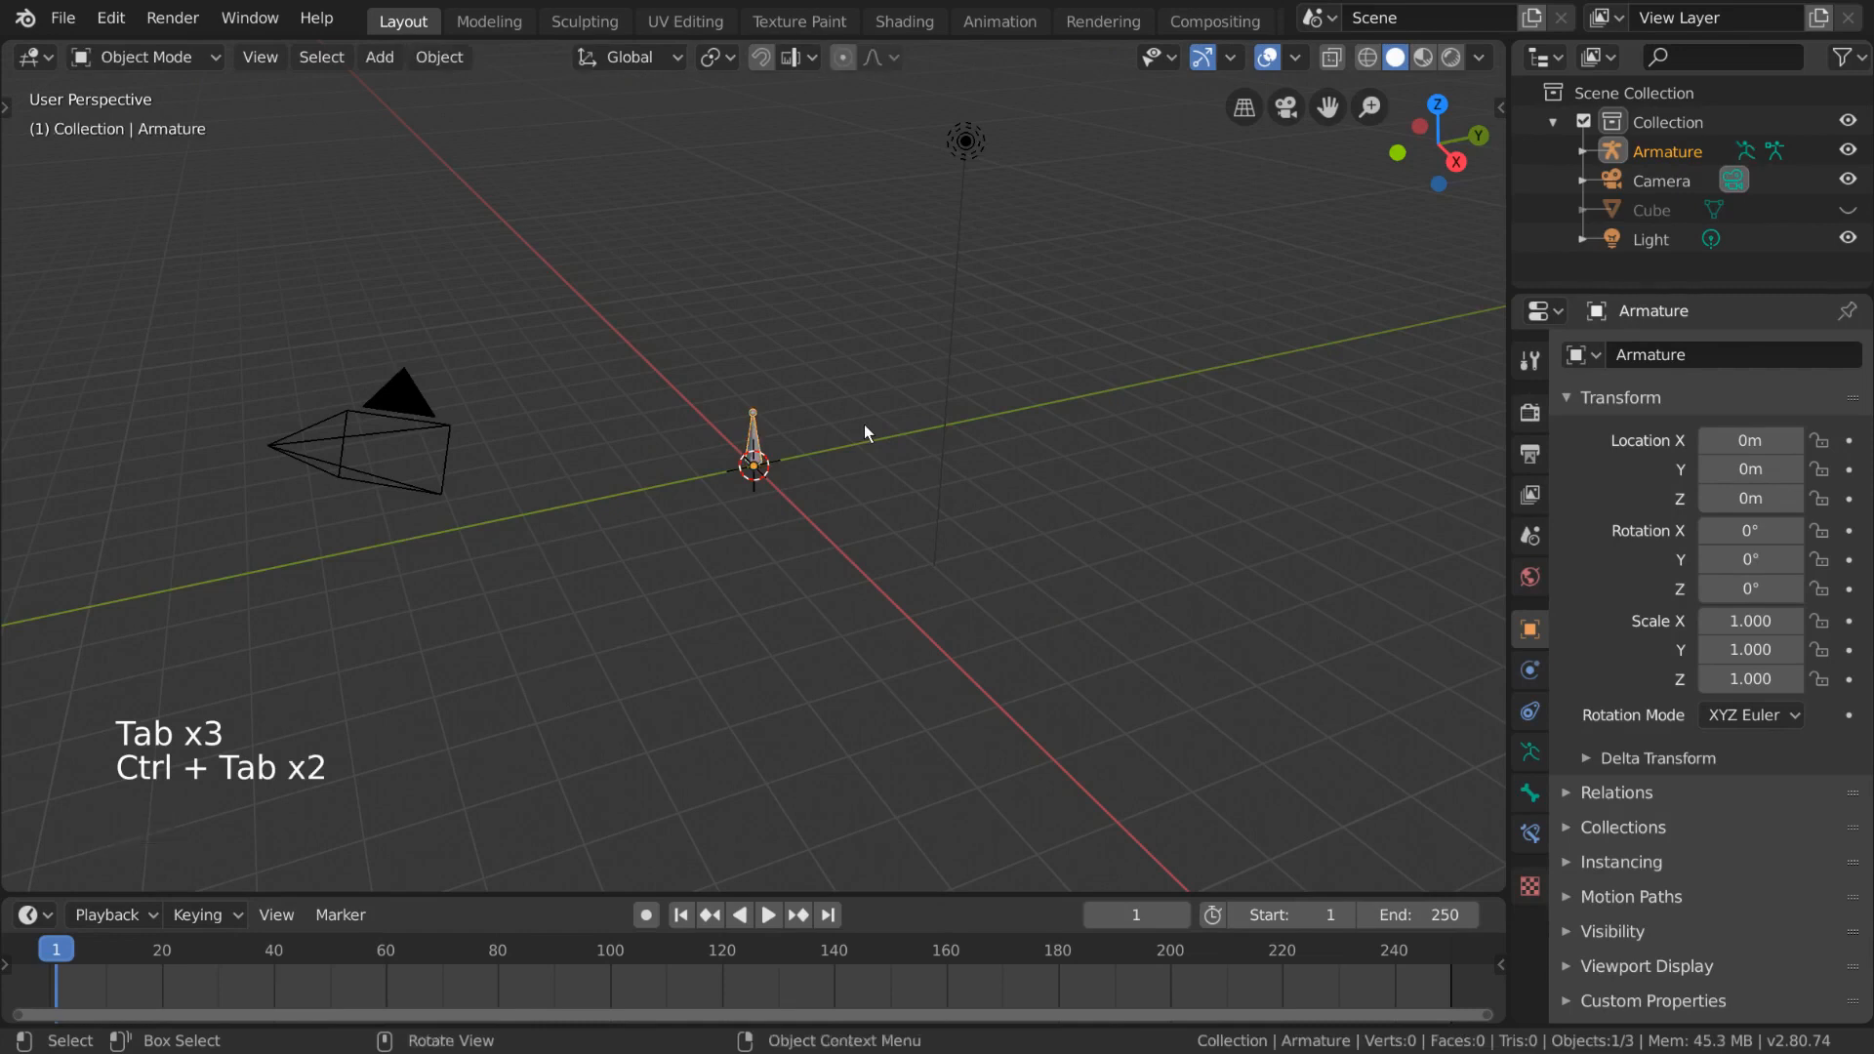
{"action": "key", "text": "ctrl+Tab"}
{"action": "key", "text": "ctrl+Tab"}
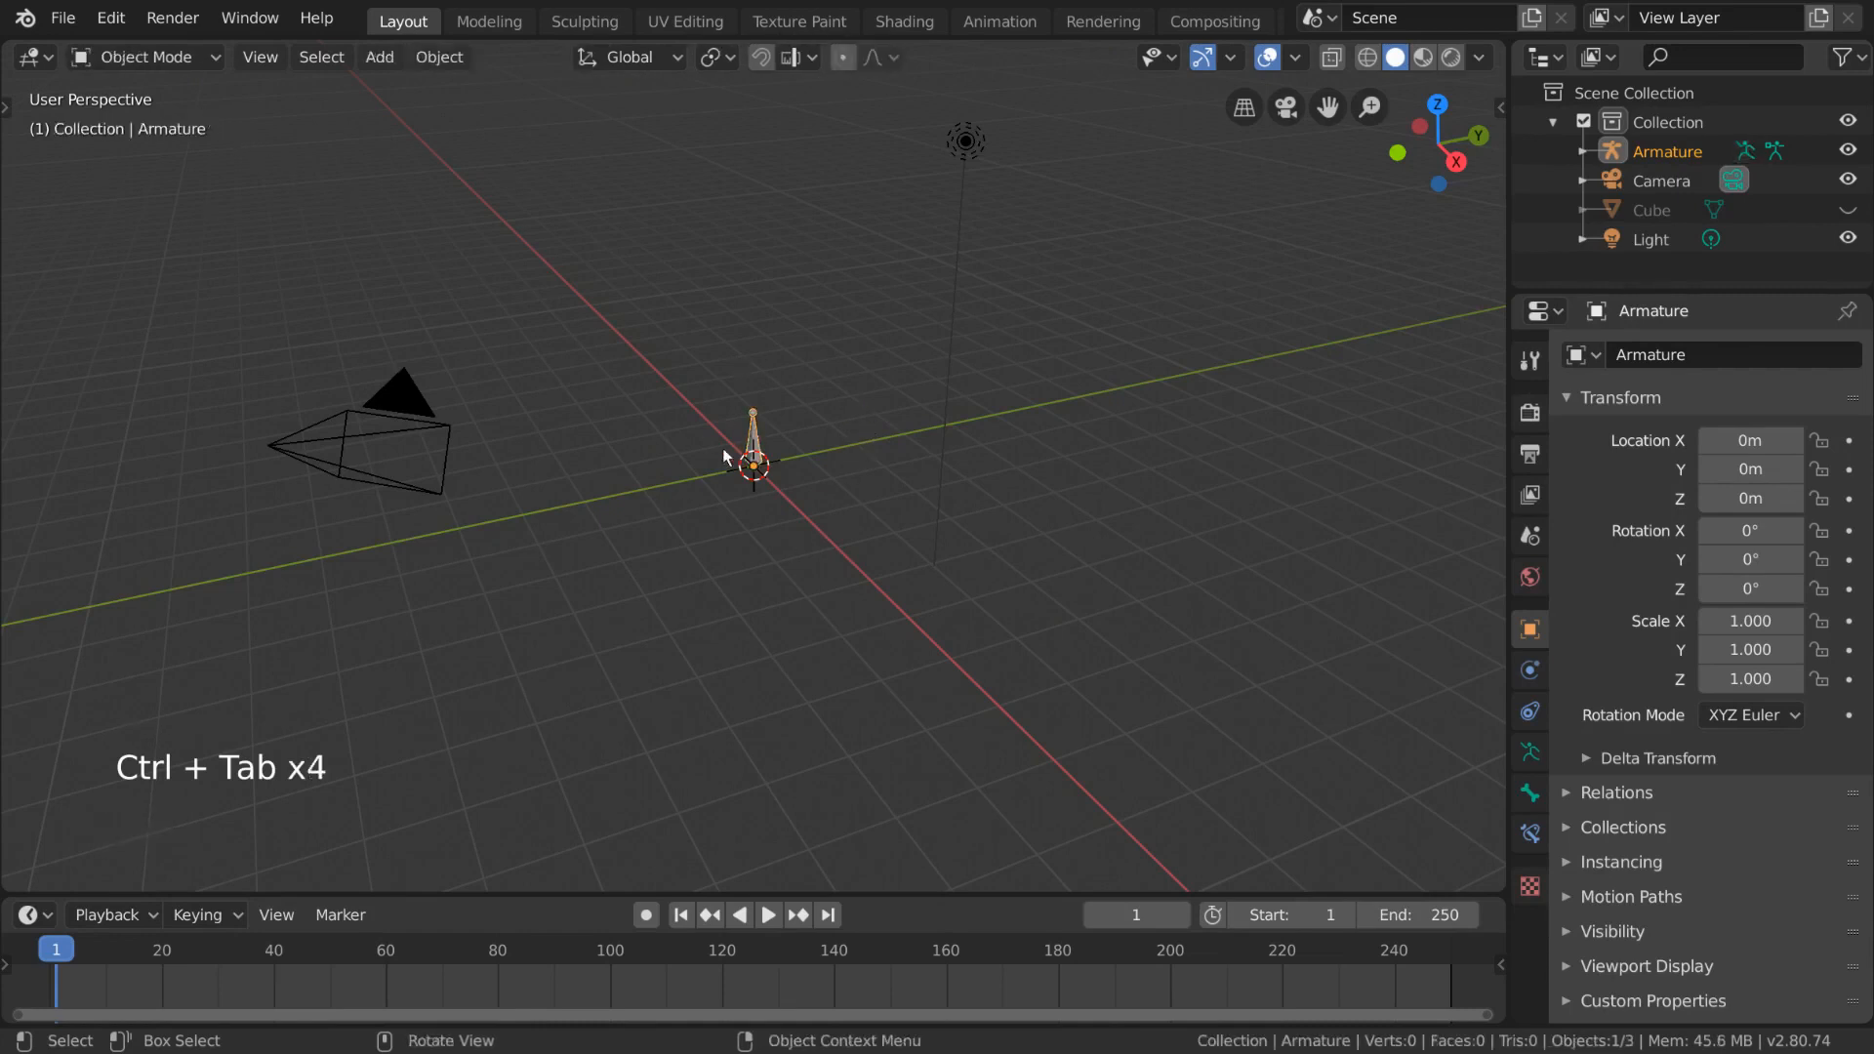
- Switch the armature back to Edit Mode to edit the bone
{"action": "left_click", "coordinate": [189, 51]}
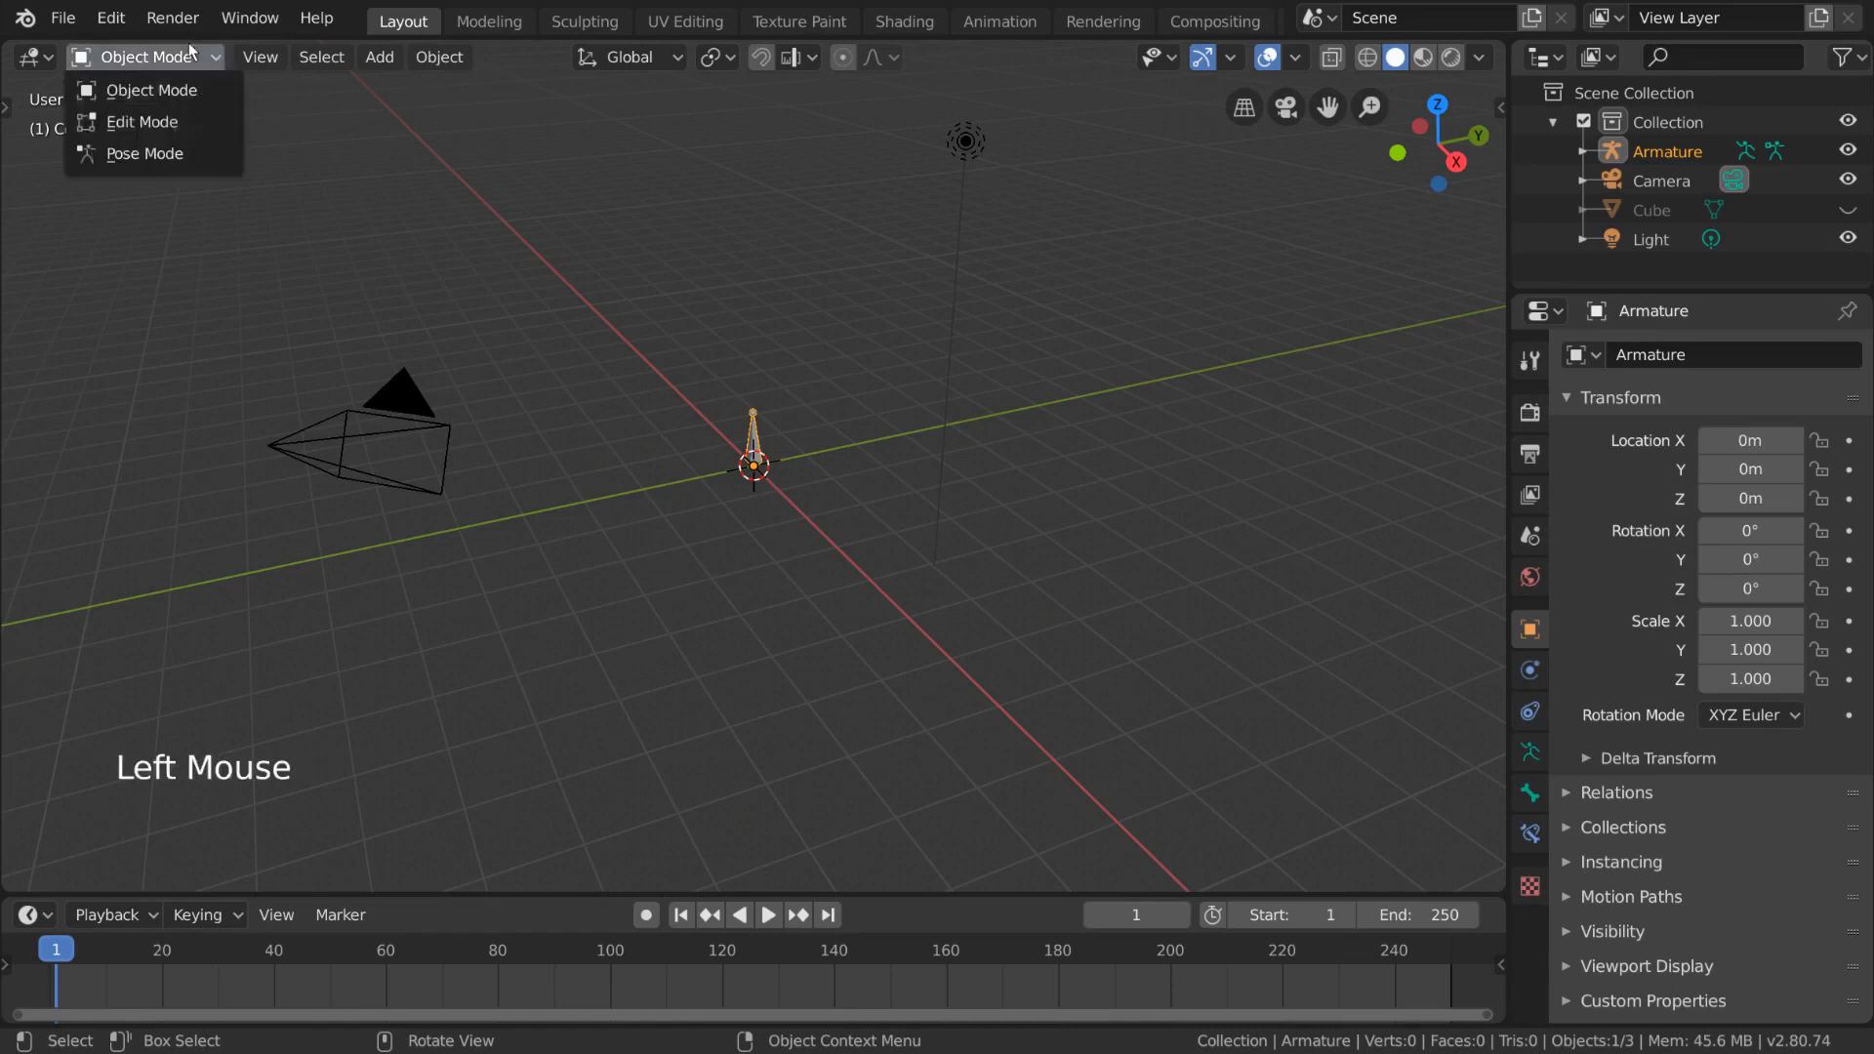
{"action": "left_click", "coordinate": [175, 123]}
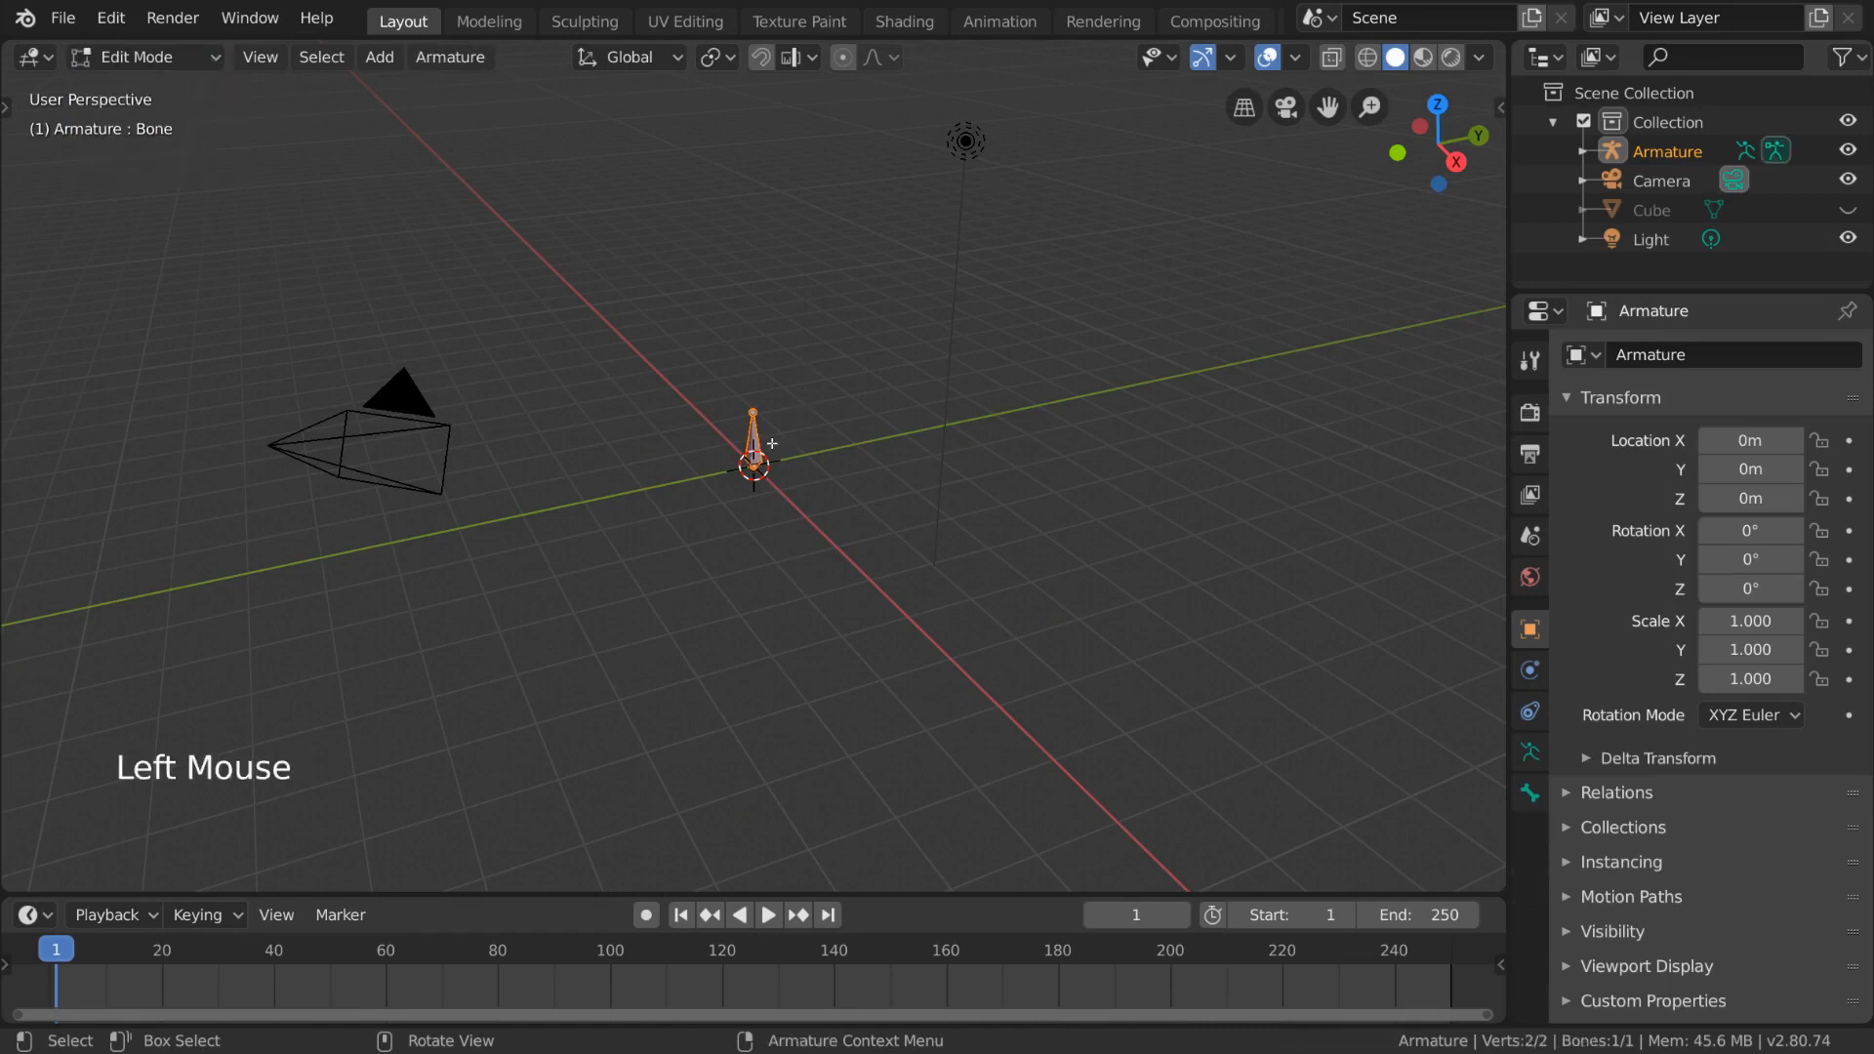
{"action": "scroll", "coordinate": [865, 408], "scroll_direction": "up", "scroll_amount": 5}
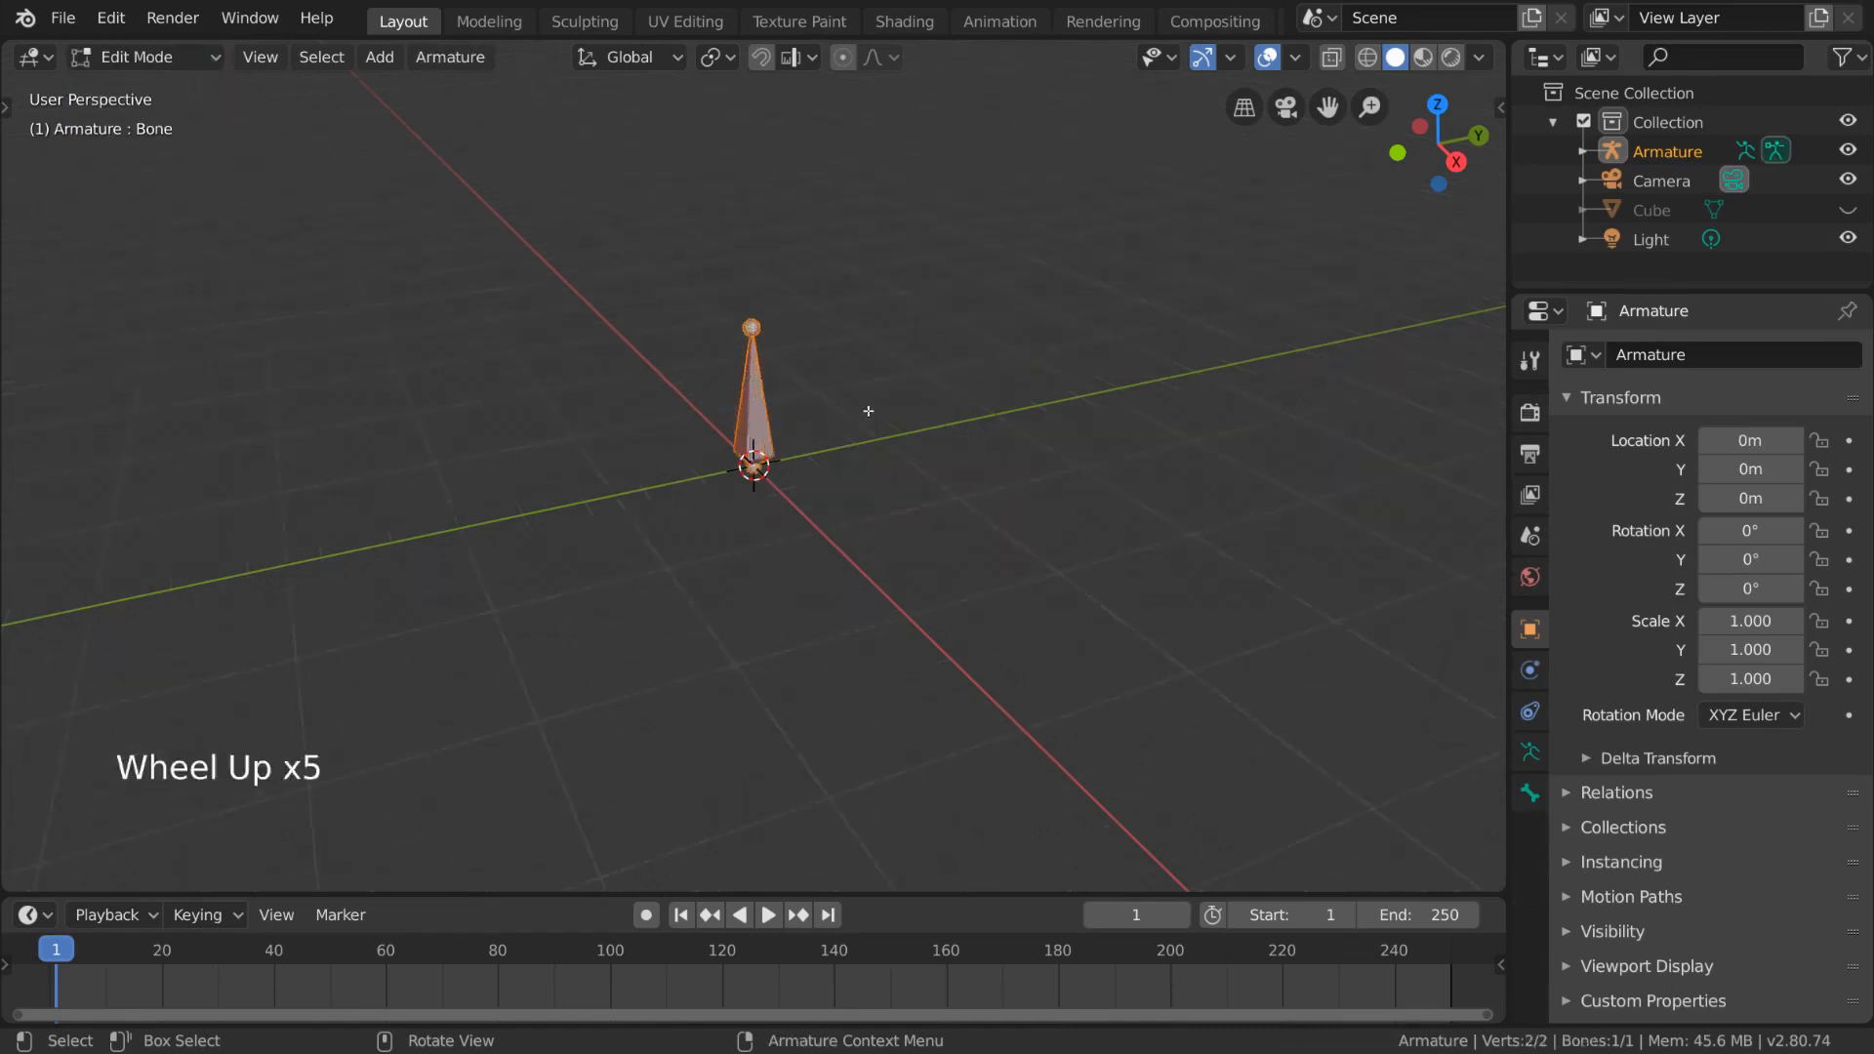
{"action": "scroll", "coordinate": [874, 389], "scroll_direction": "up", "scroll_amount": 1, "text": "shift"}
{"action": "middle_click_drag", "start_coordinate": [875, 395], "coordinate": [878, 414], "text": "shift"}
{"action": "scroll", "coordinate": [878, 418], "scroll_direction": "up", "scroll_amount": 2}
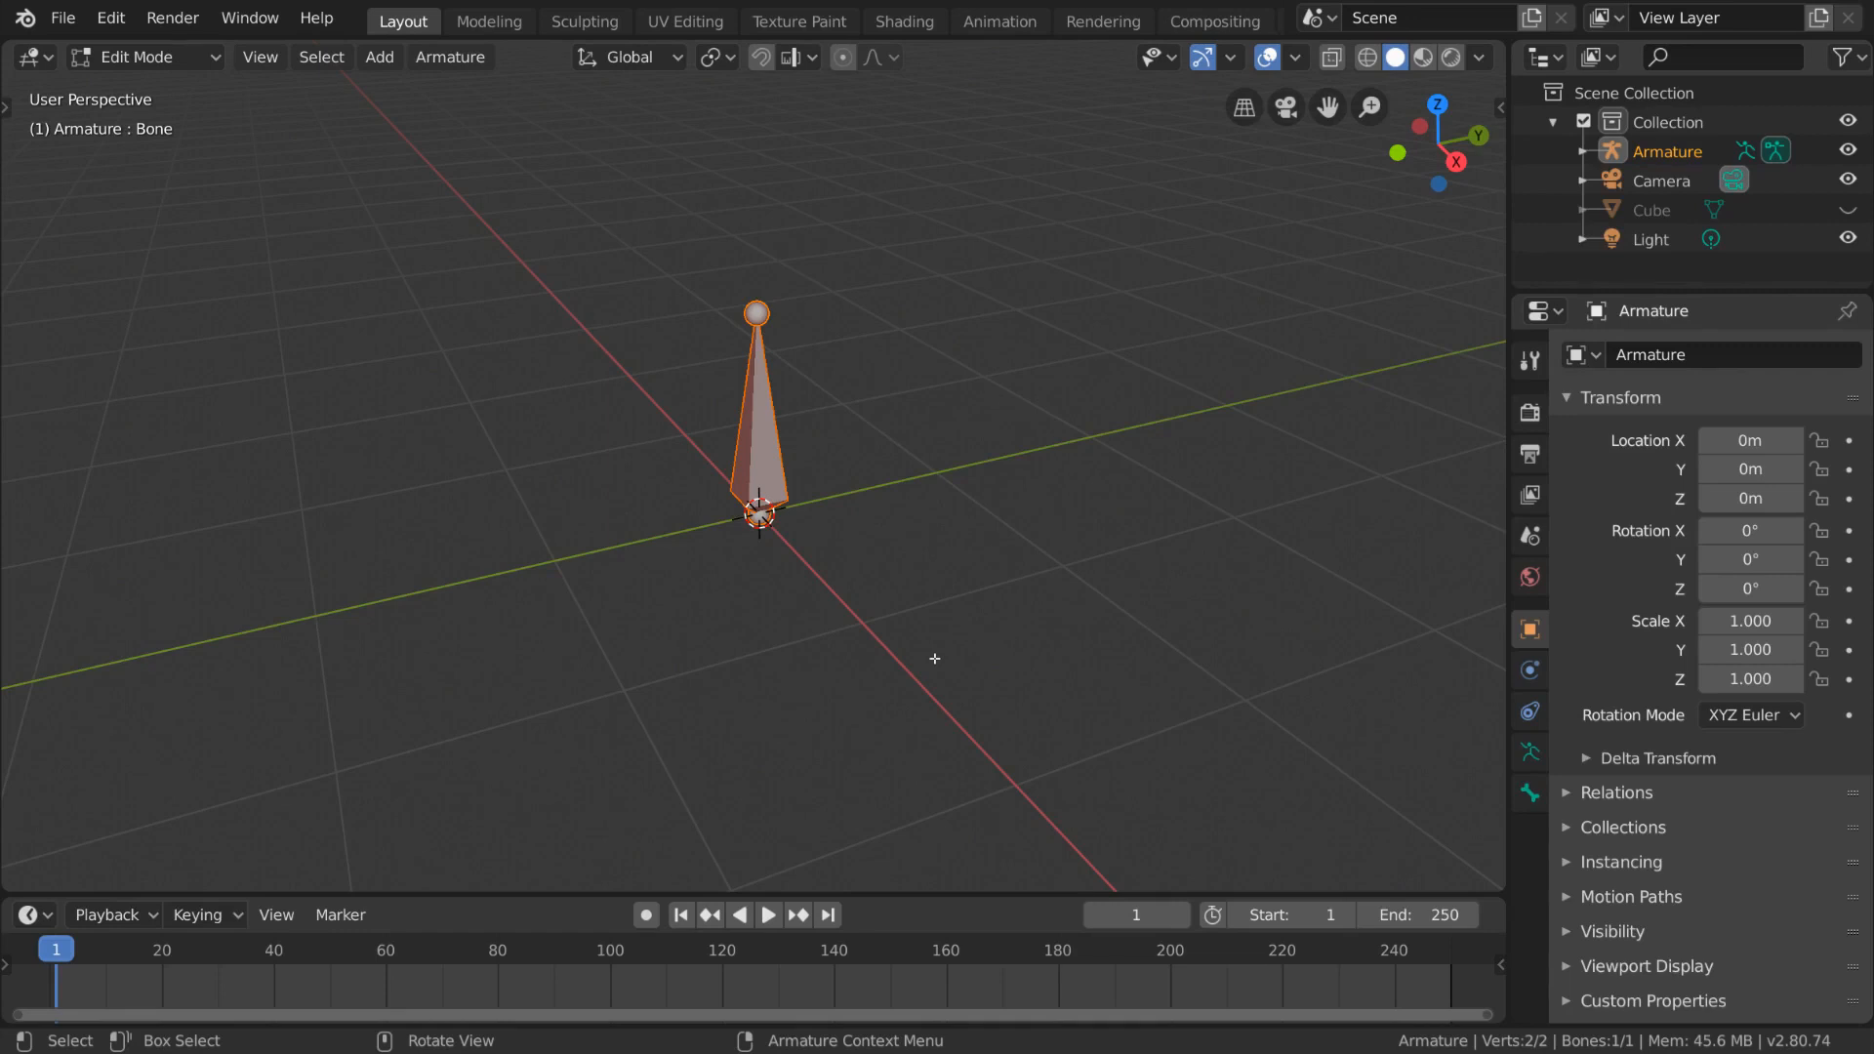
- Select the bone's tip joint on its own, then select the entire bone
{"action": "left_click", "coordinate": [850, 575]}
{"action": "left_click", "coordinate": [755, 366]}
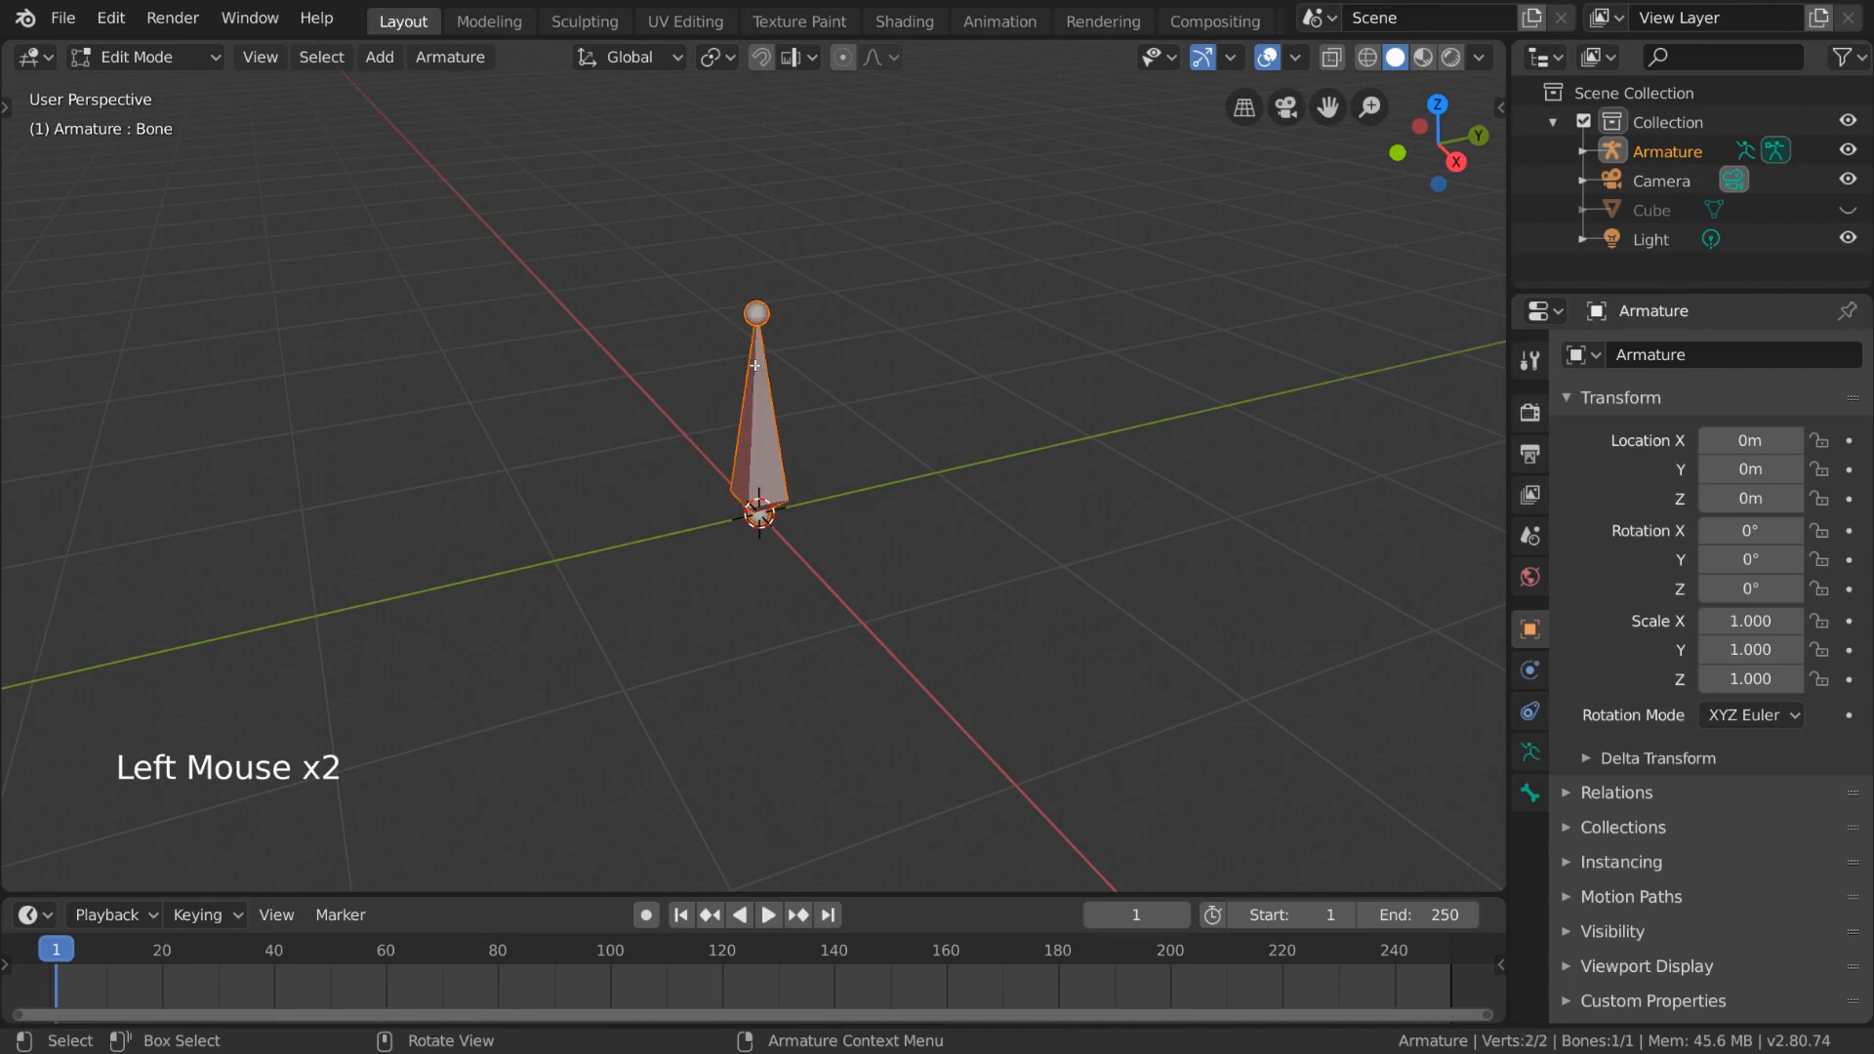
{"action": "left_click", "coordinate": [754, 313]}
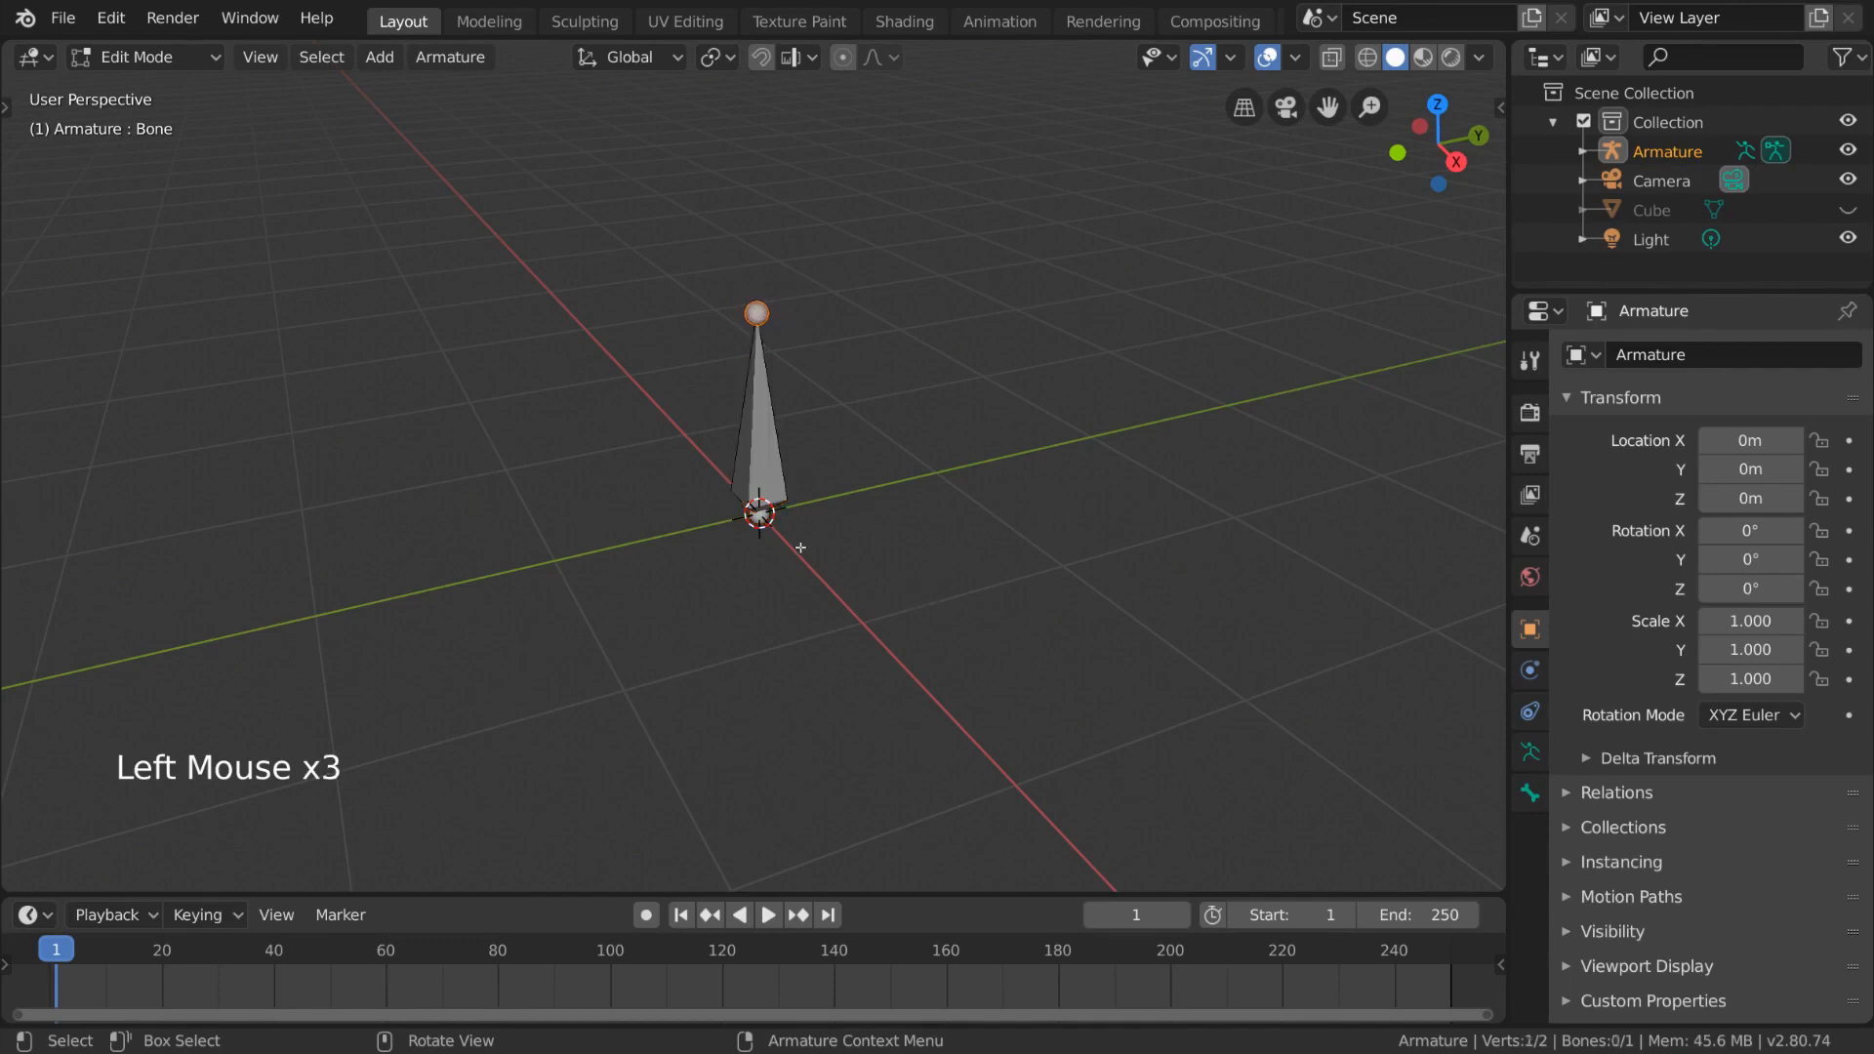
{"action": "left_click", "coordinate": [759, 312]}
{"action": "left_click", "coordinate": [772, 440]}
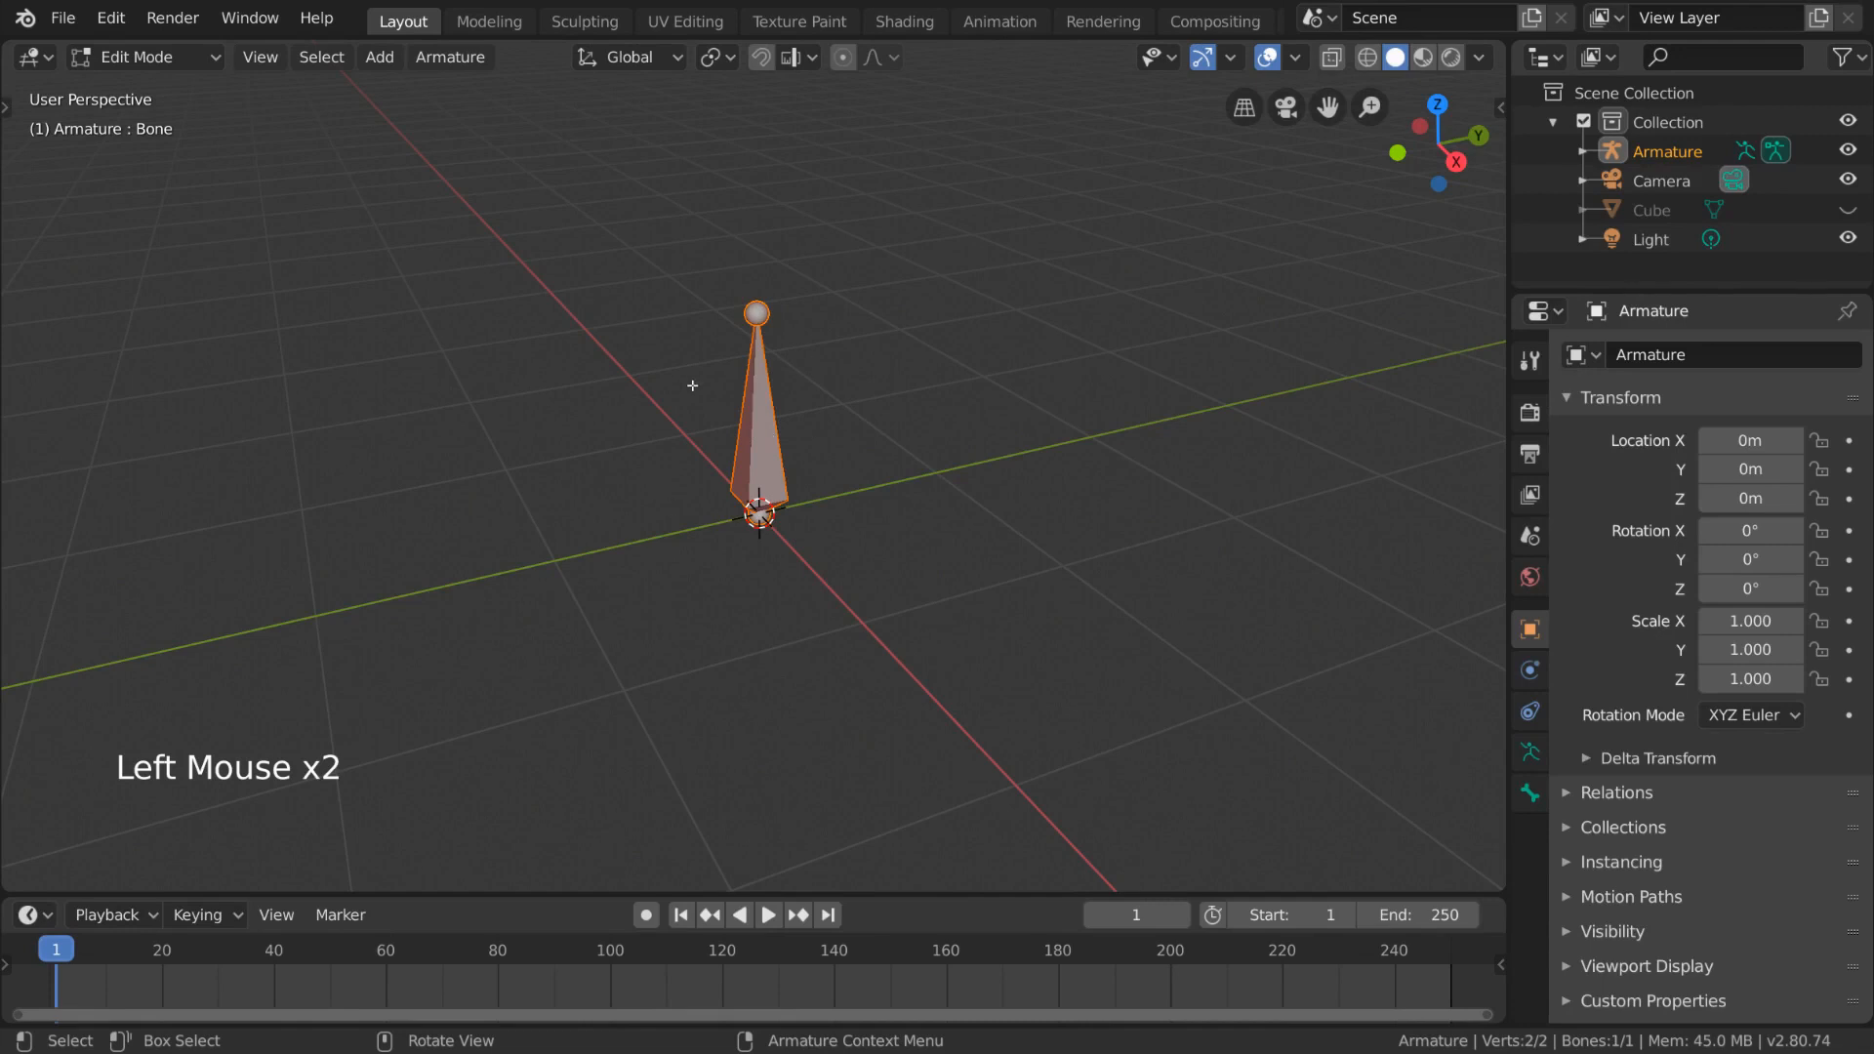
- Try moving the bone's tip joint on its own, cancelling the move
{"action": "left_click", "coordinate": [747, 315]}
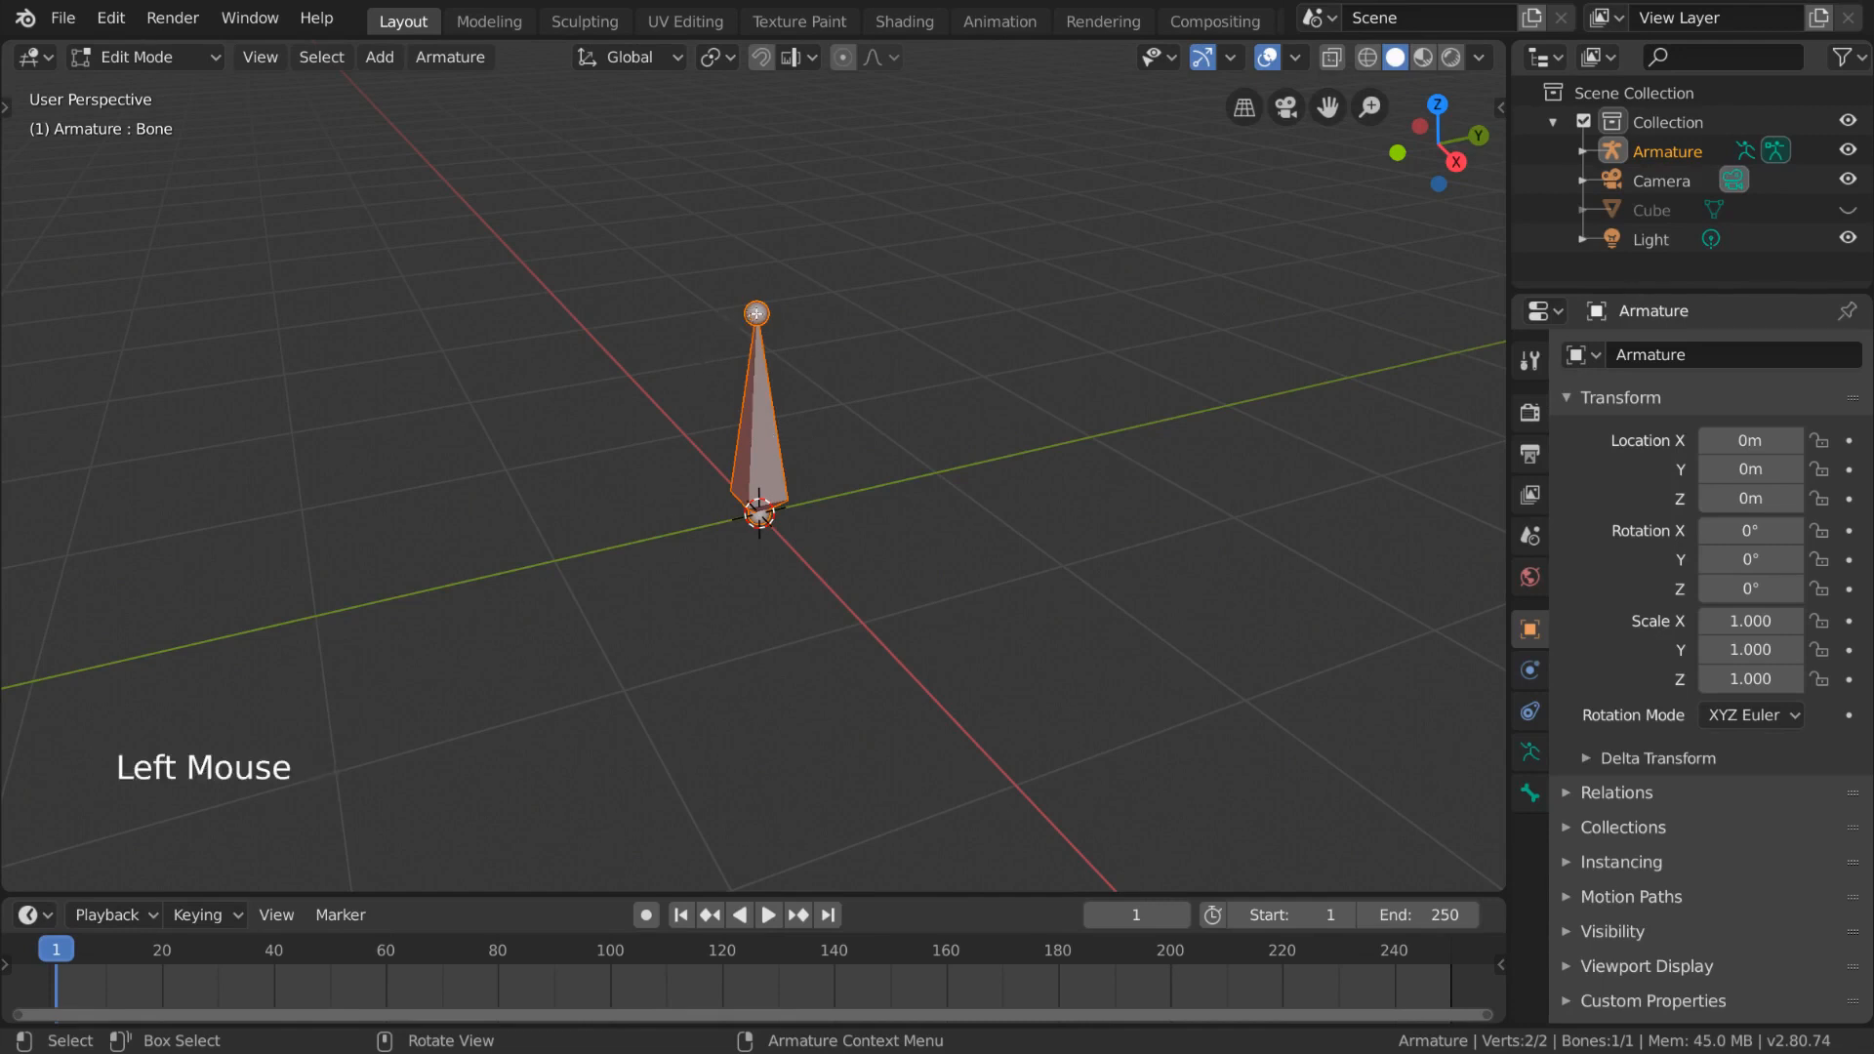
{"action": "key", "text": "g"}
{"action": "left_click", "coordinate": [986, 397]}
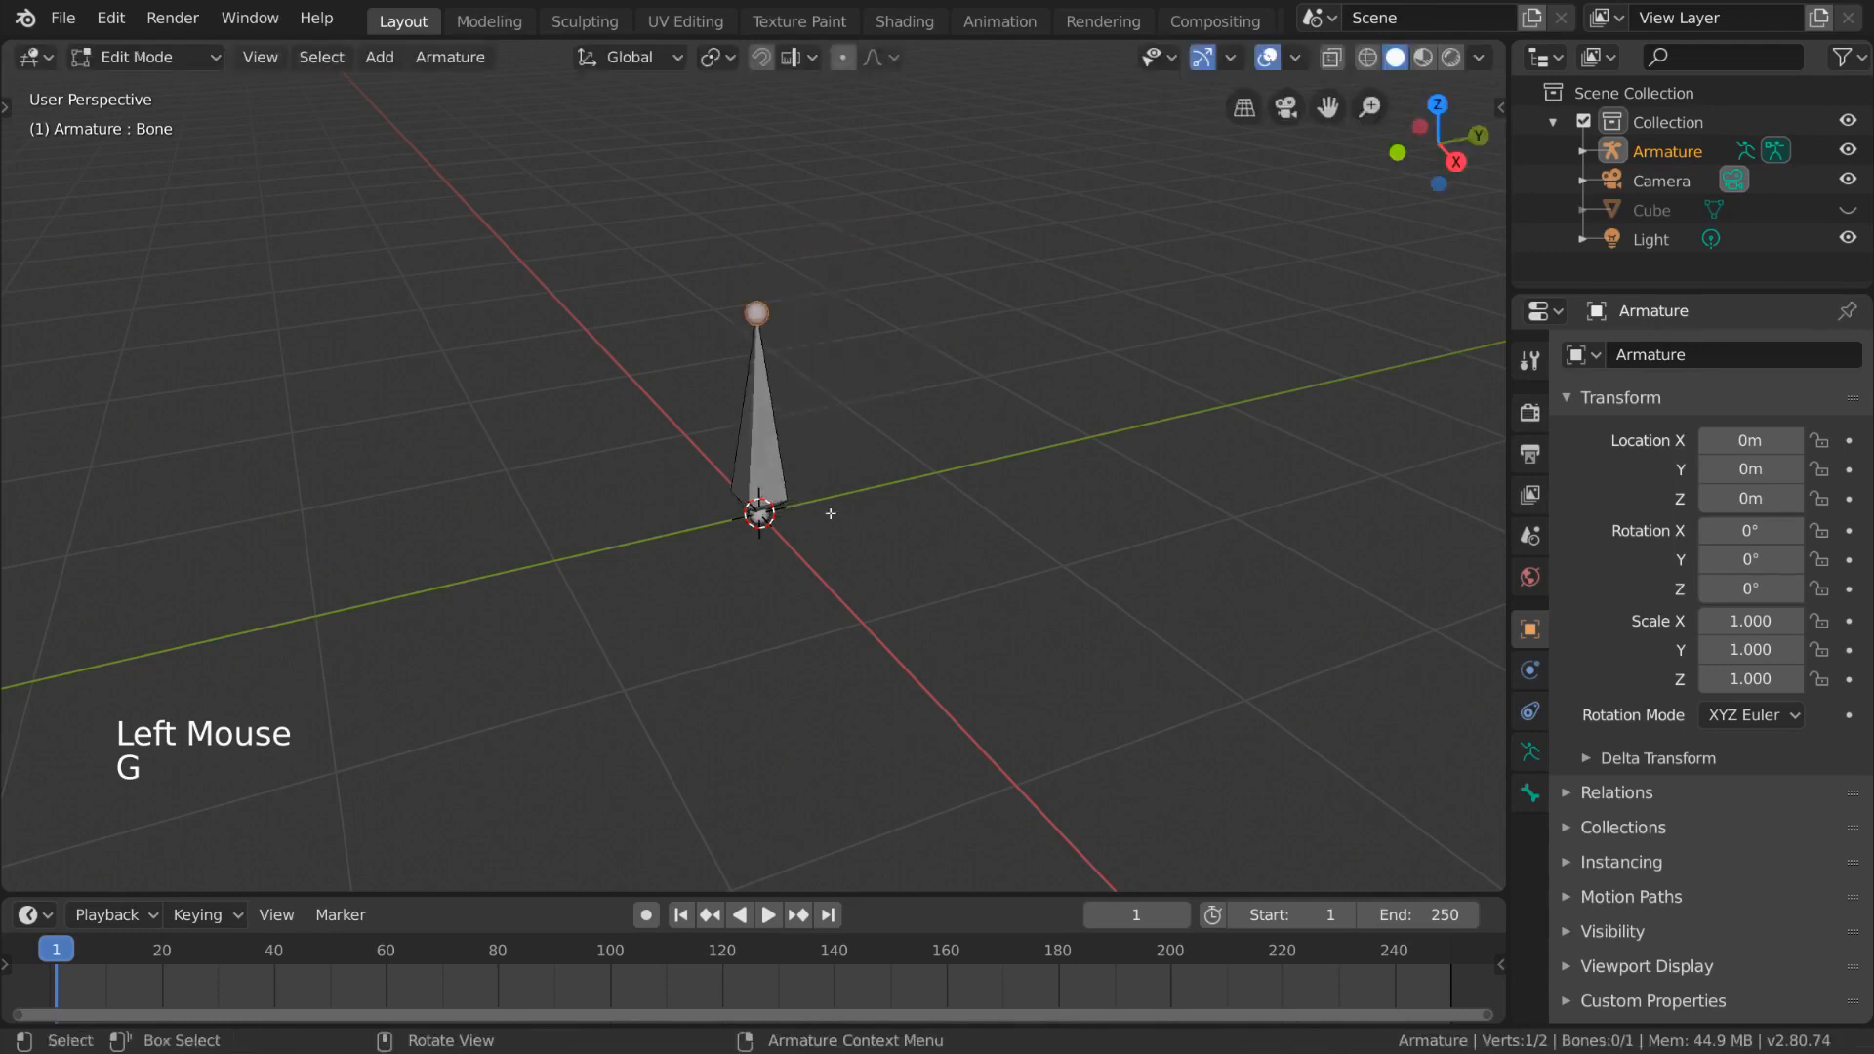
{"action": "key", "text": "g"}
{"action": "key", "text": "Escape"}
- Try moving, rotating and scaling the whole bone, cancelling each transform
{"action": "left_click", "coordinate": [762, 430]}
{"action": "key", "text": "g"}
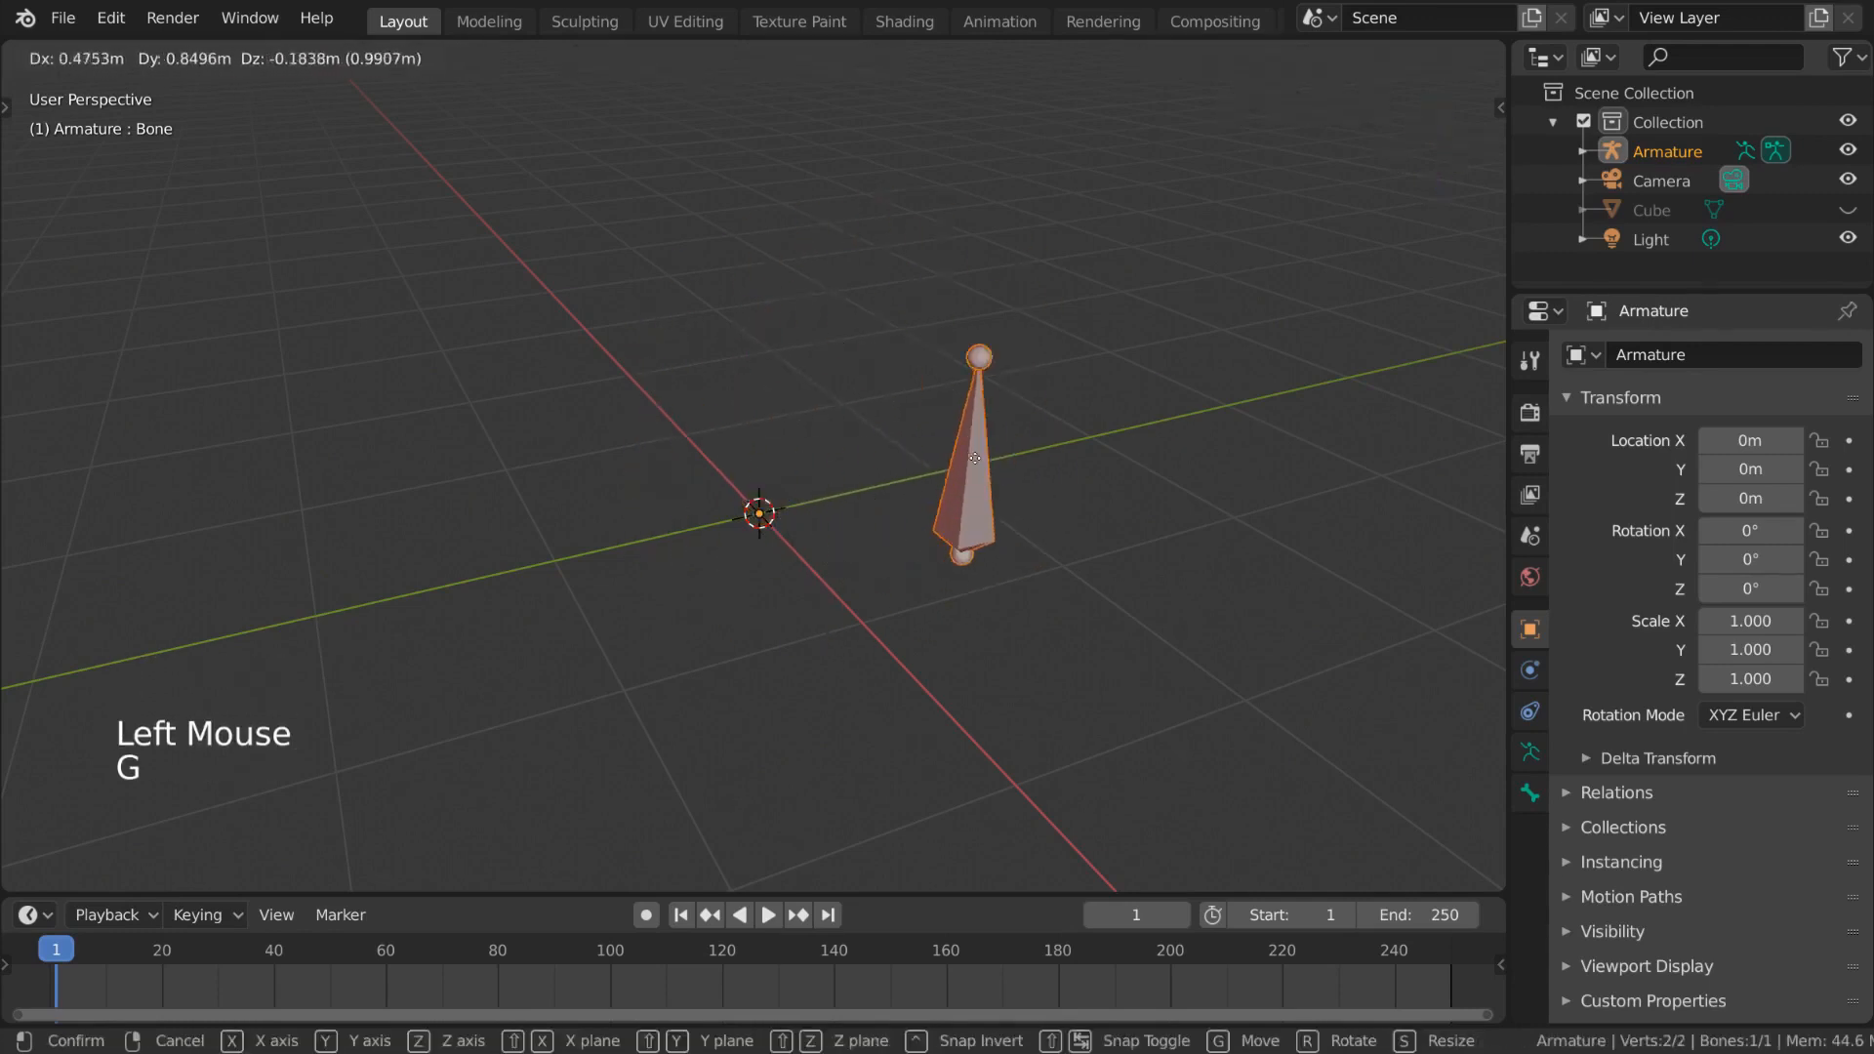
{"action": "key", "text": "Escape"}
{"action": "key", "text": "r"}
{"action": "key", "text": "s"}
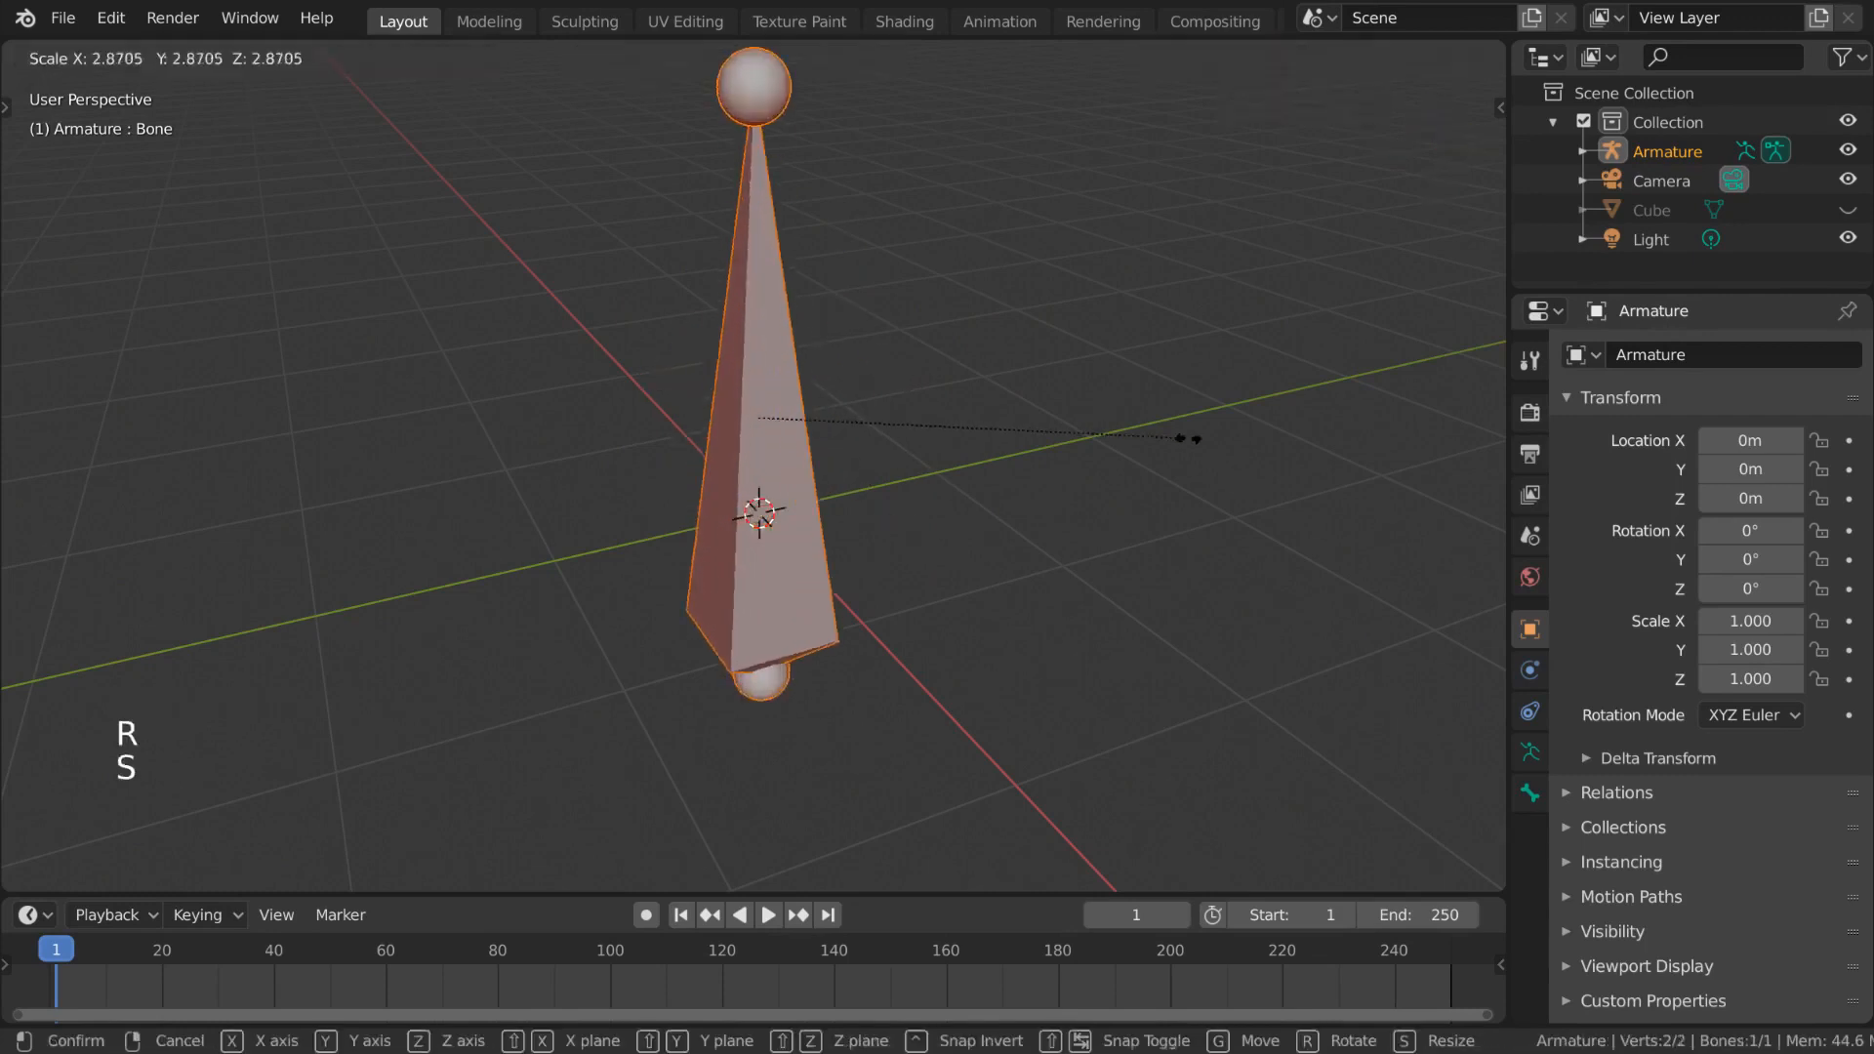
{"action": "key", "text": "Escape"}
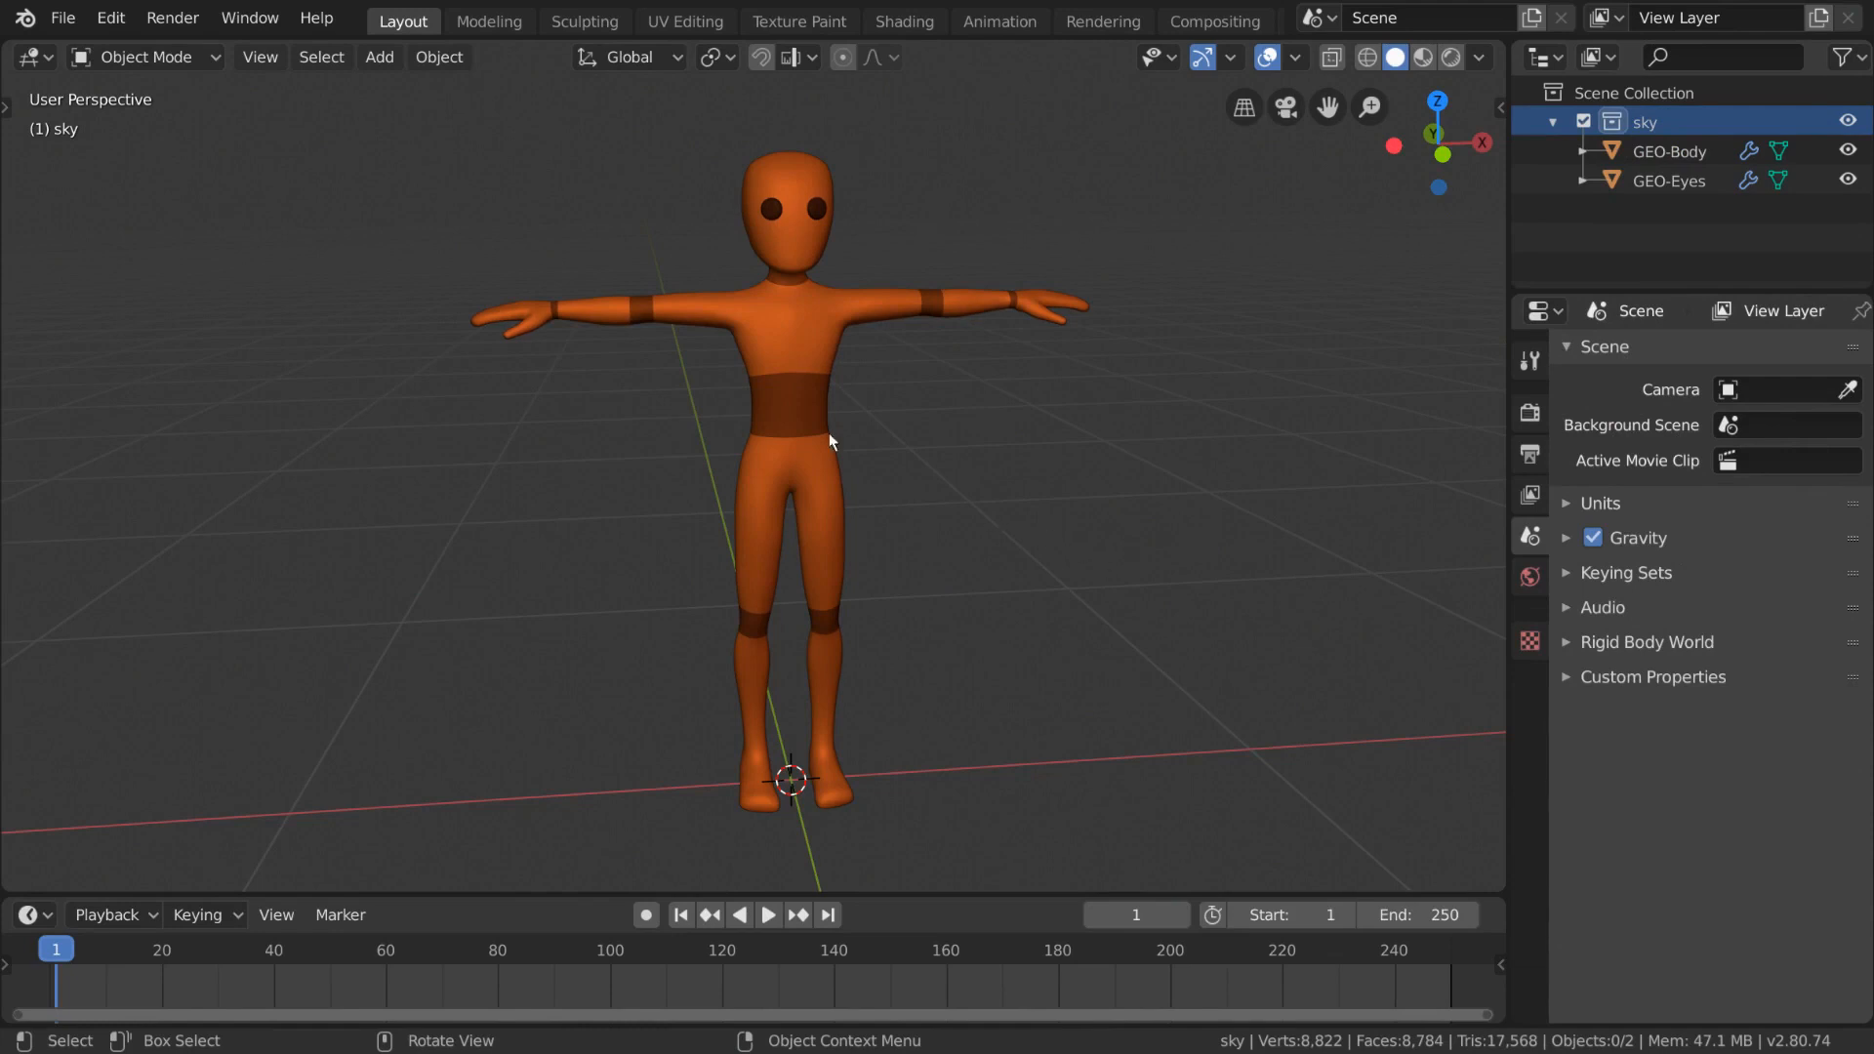
- Add an armature at the character's feet and switch it to Edit Mode
{"action": "left_click", "coordinate": [395, 59]}
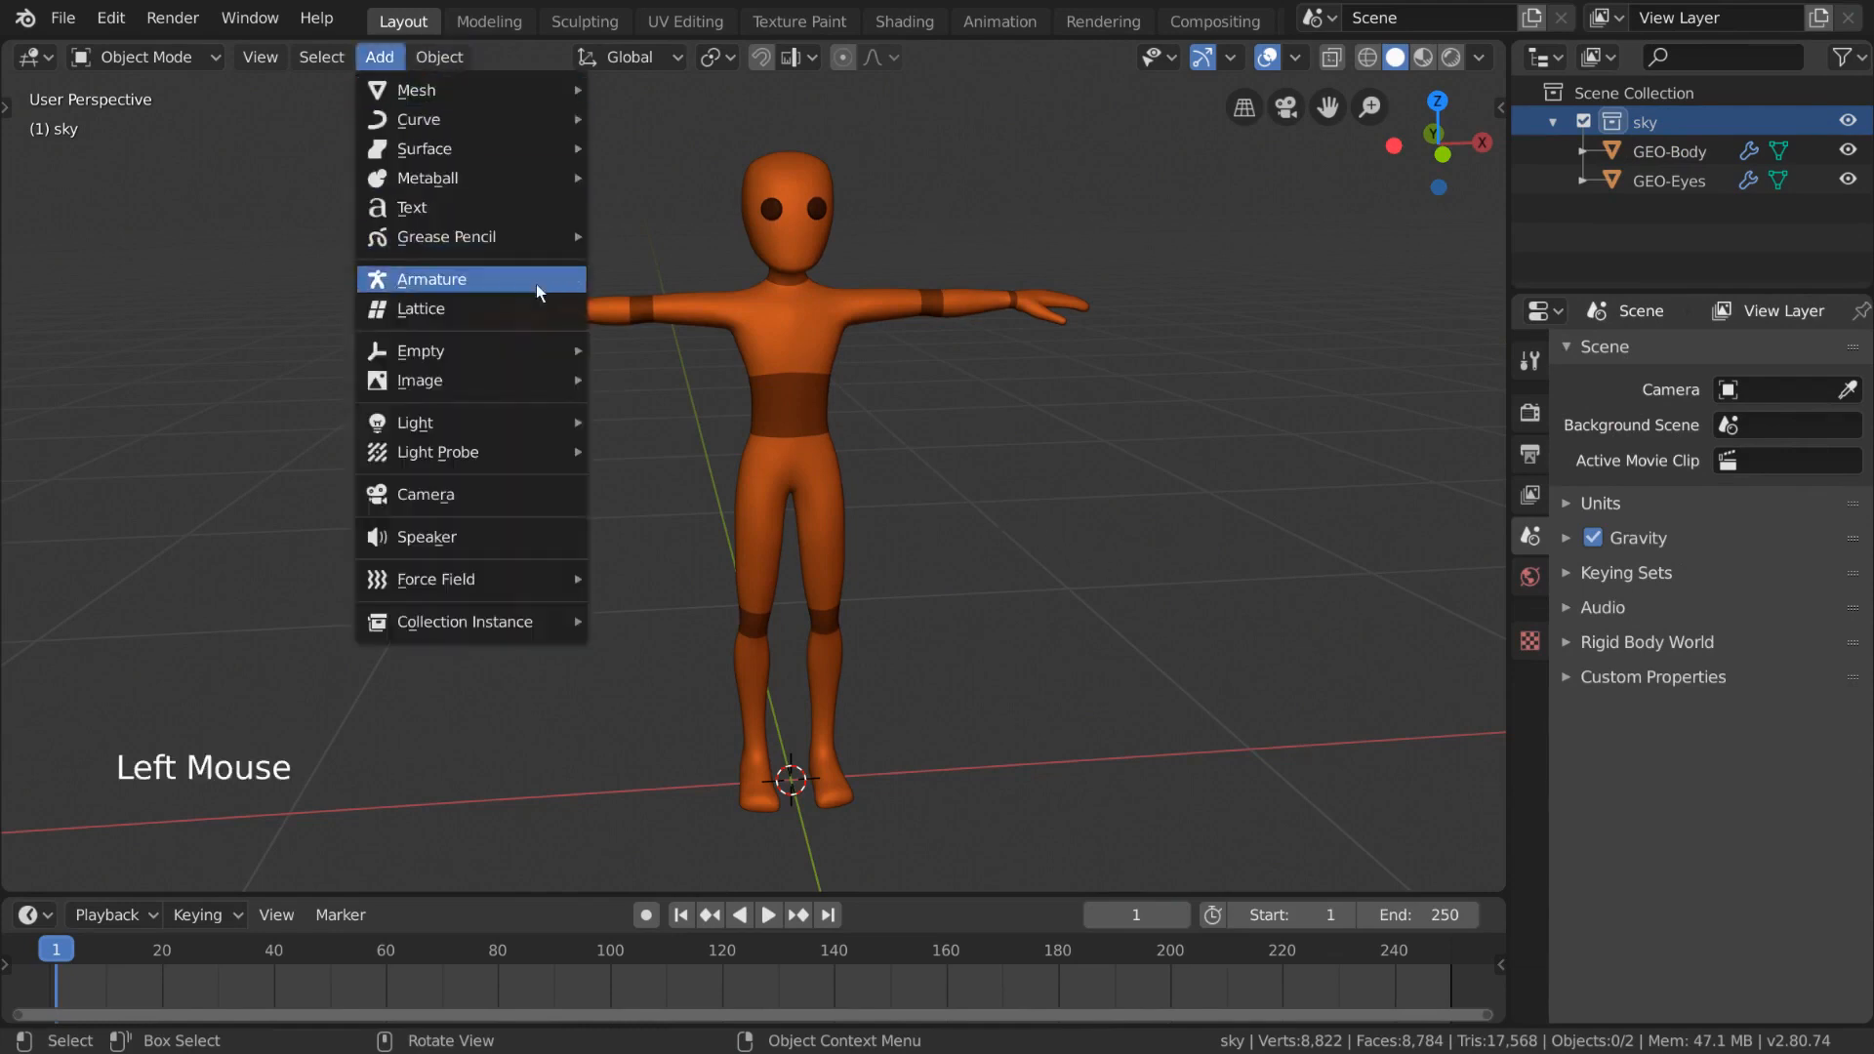
{"action": "left_click", "coordinate": [568, 285]}
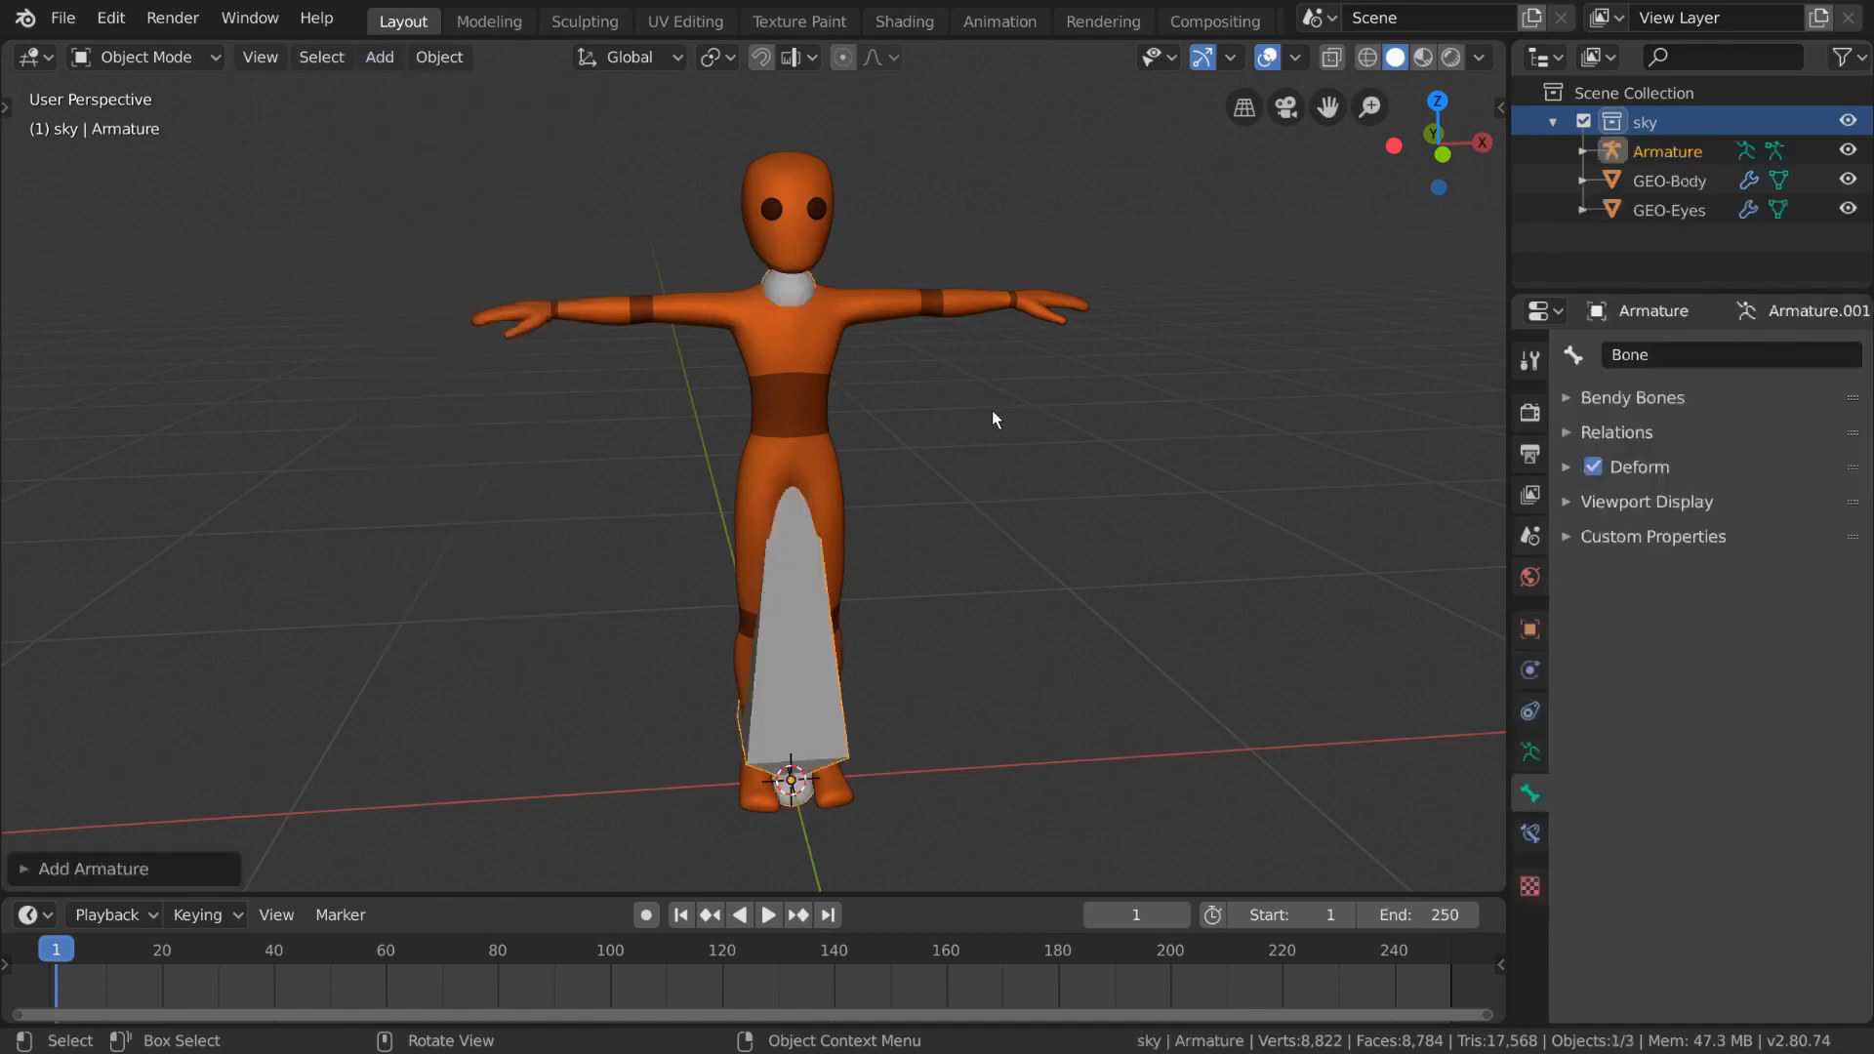
{"action": "key", "text": "Tab"}
- Raise the bone's tip joint along Z to about 1.22 m, up in the character's chest
{"action": "left_click", "coordinate": [788, 298]}
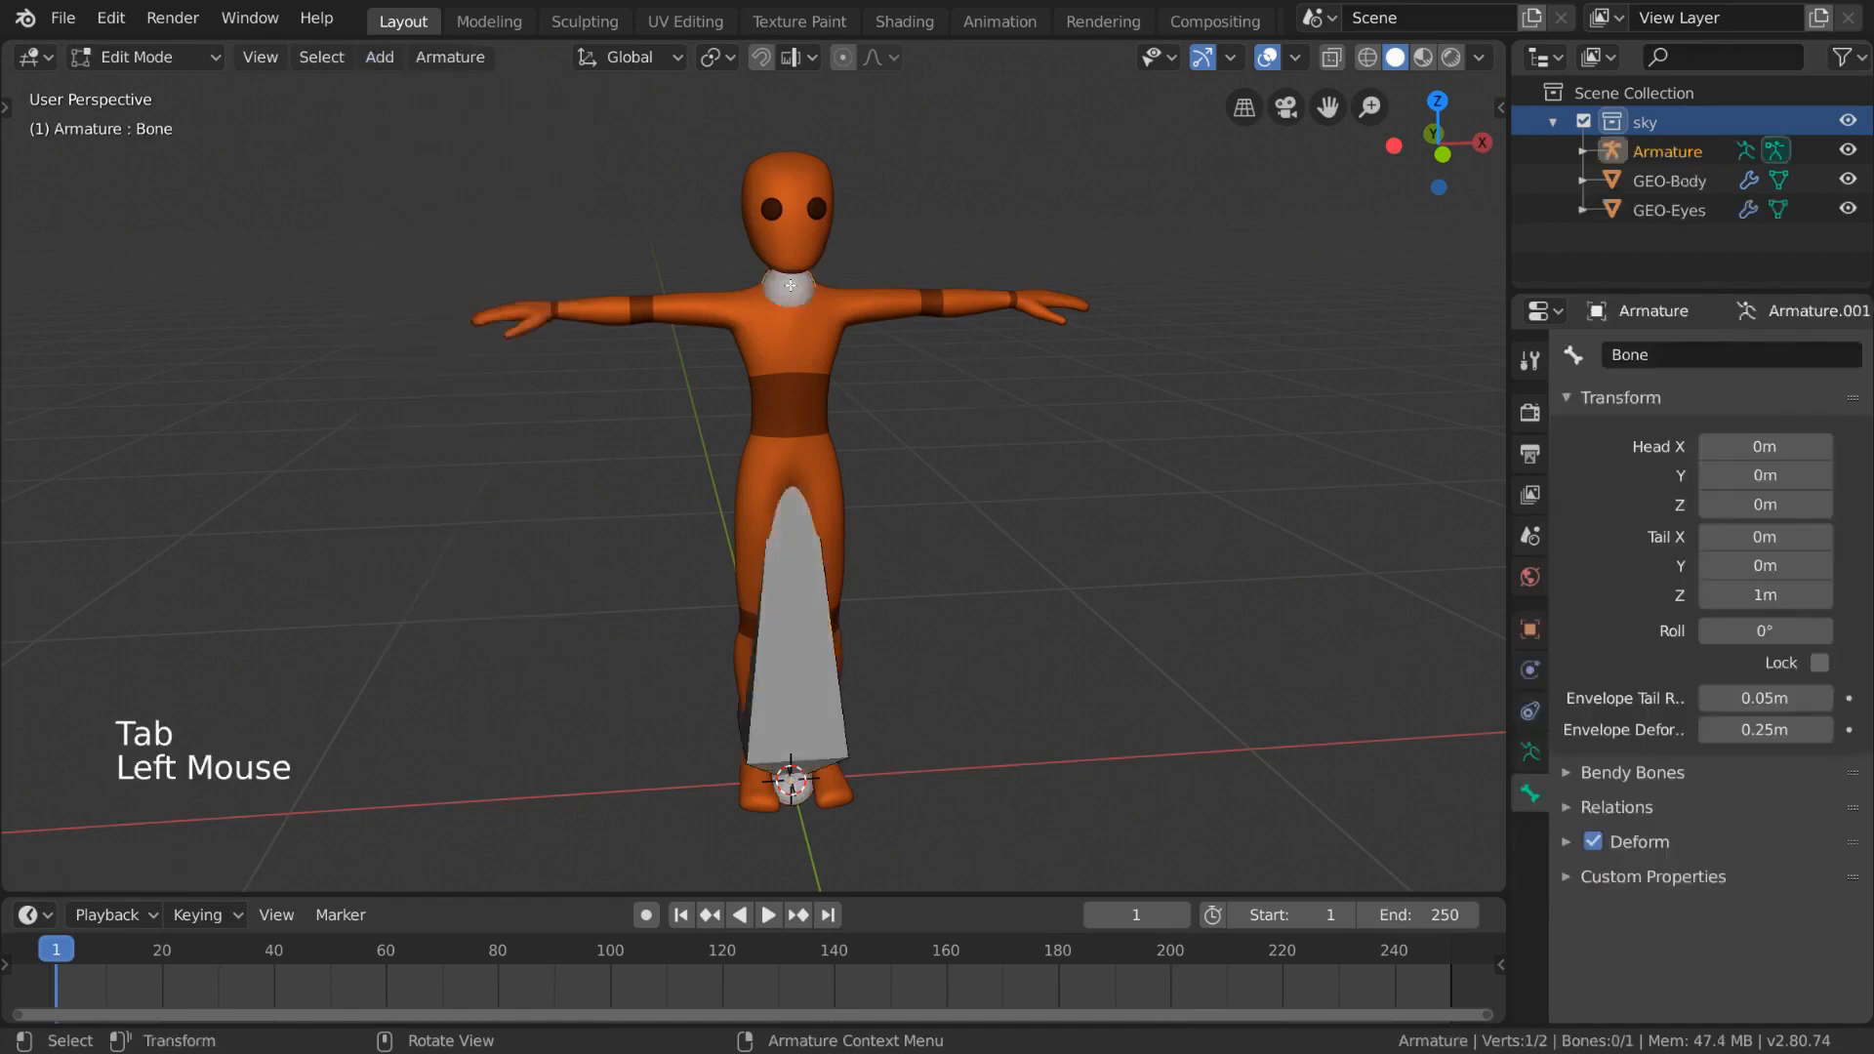
{"action": "key", "text": "g"}
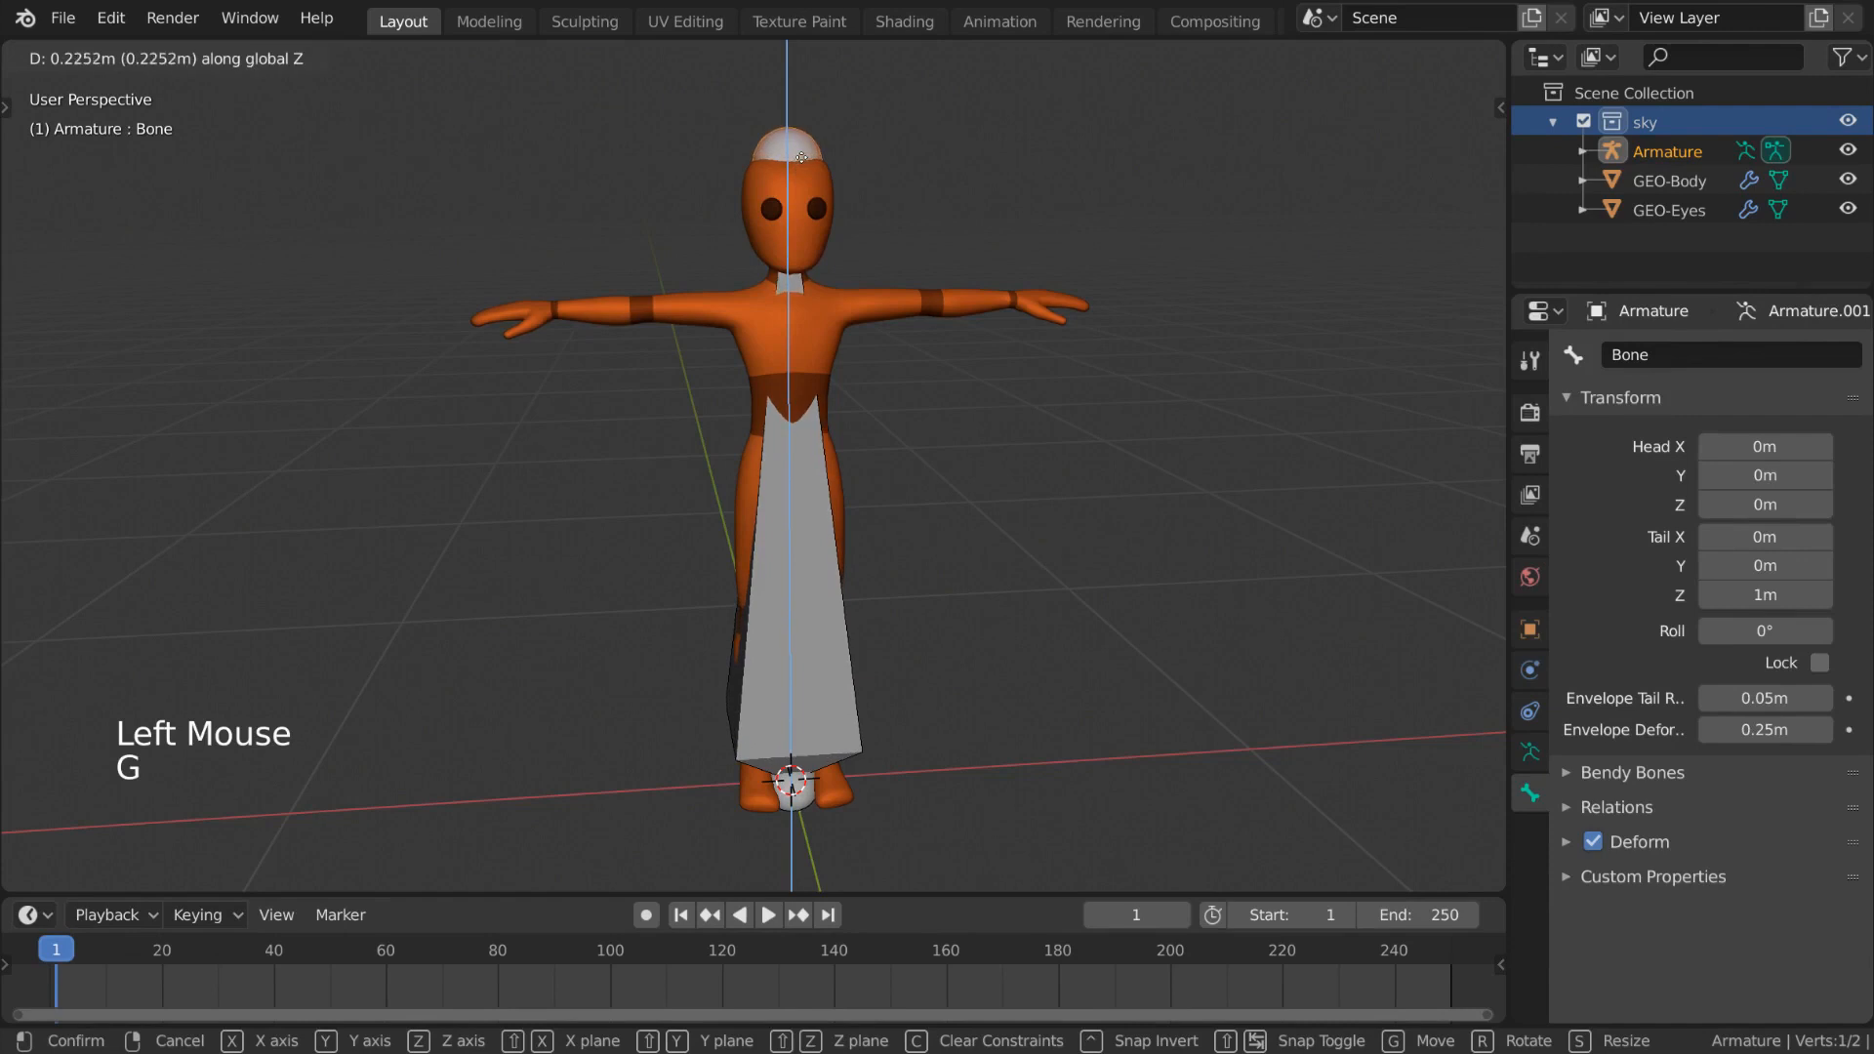
{"action": "left_click", "coordinate": [813, 173]}
{"action": "middle_click_drag", "start_coordinate": [903, 497], "coordinate": [895, 453]}
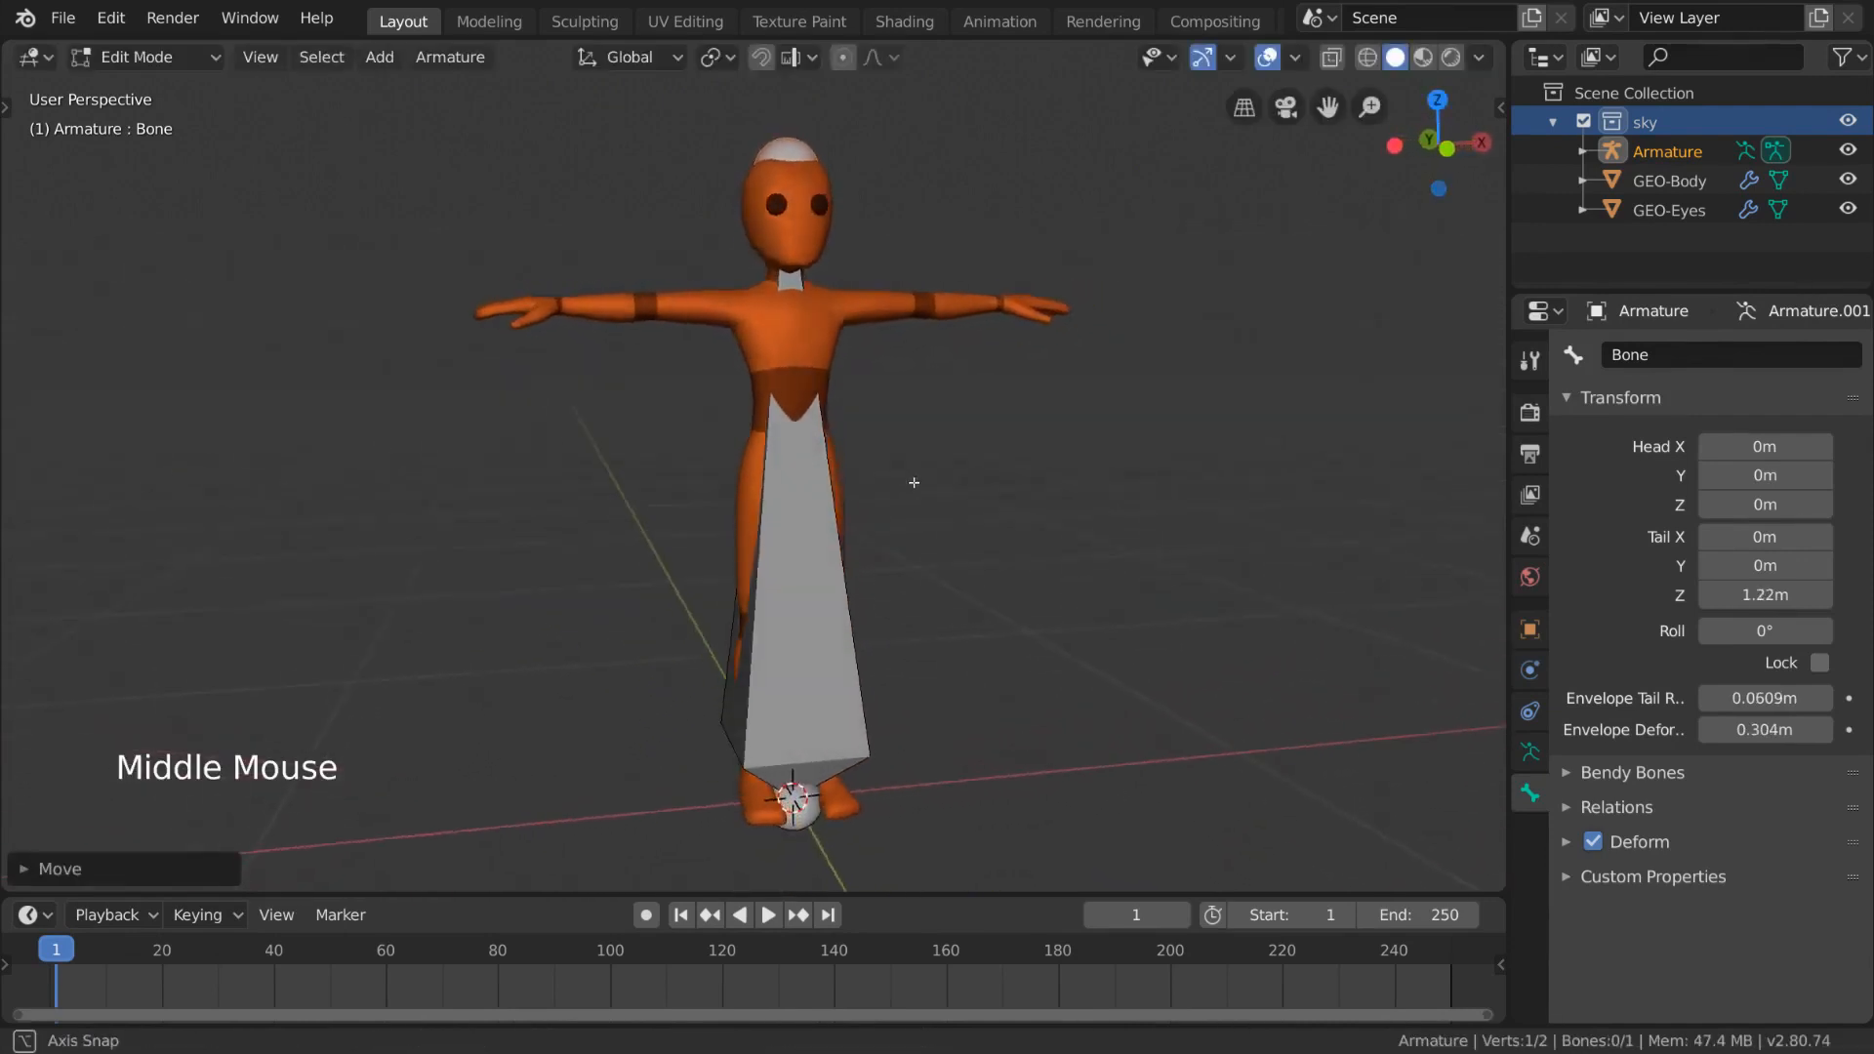
- Raise the bone's head joint along Z to about 0.69 m, at the character's hips
{"action": "left_click", "coordinate": [809, 831]}
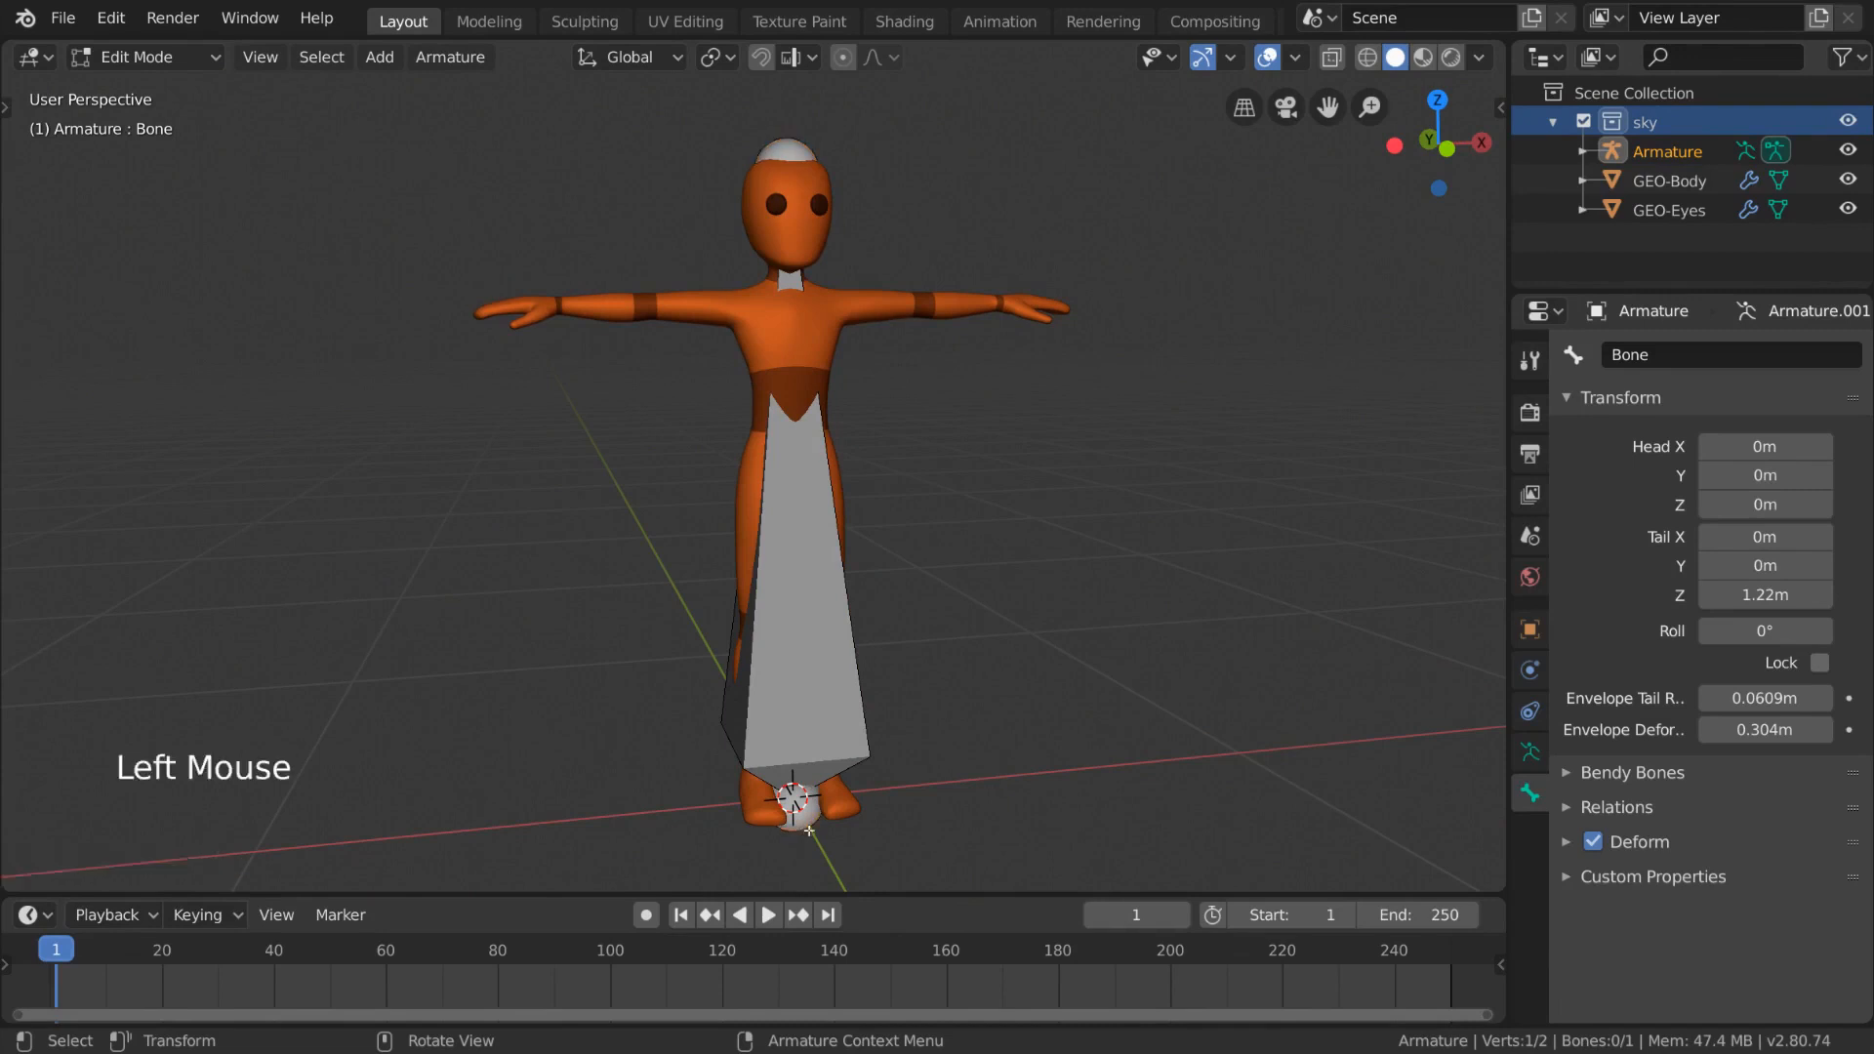
{"action": "key", "text": "g"}
{"action": "key", "text": "z"}
{"action": "left_click", "coordinate": [872, 476]}
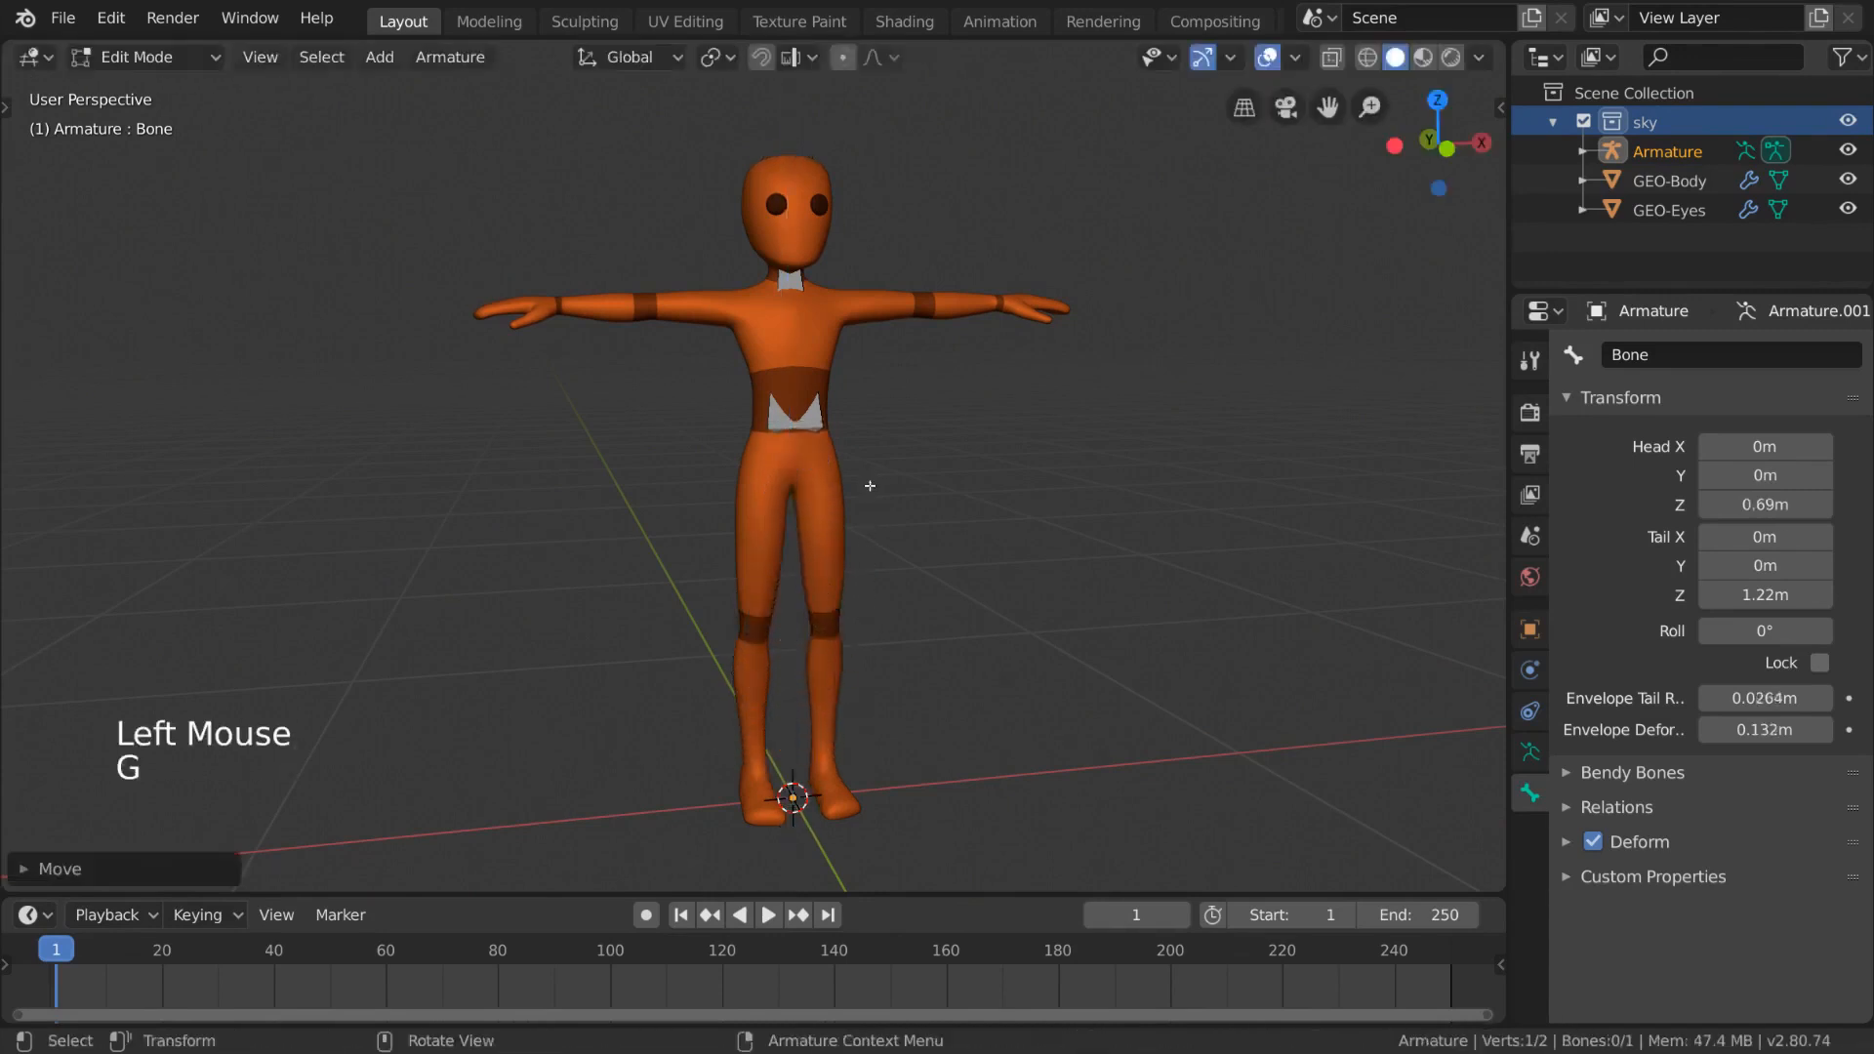
{"action": "middle_click_drag", "start_coordinate": [859, 477], "coordinate": [854, 467]}
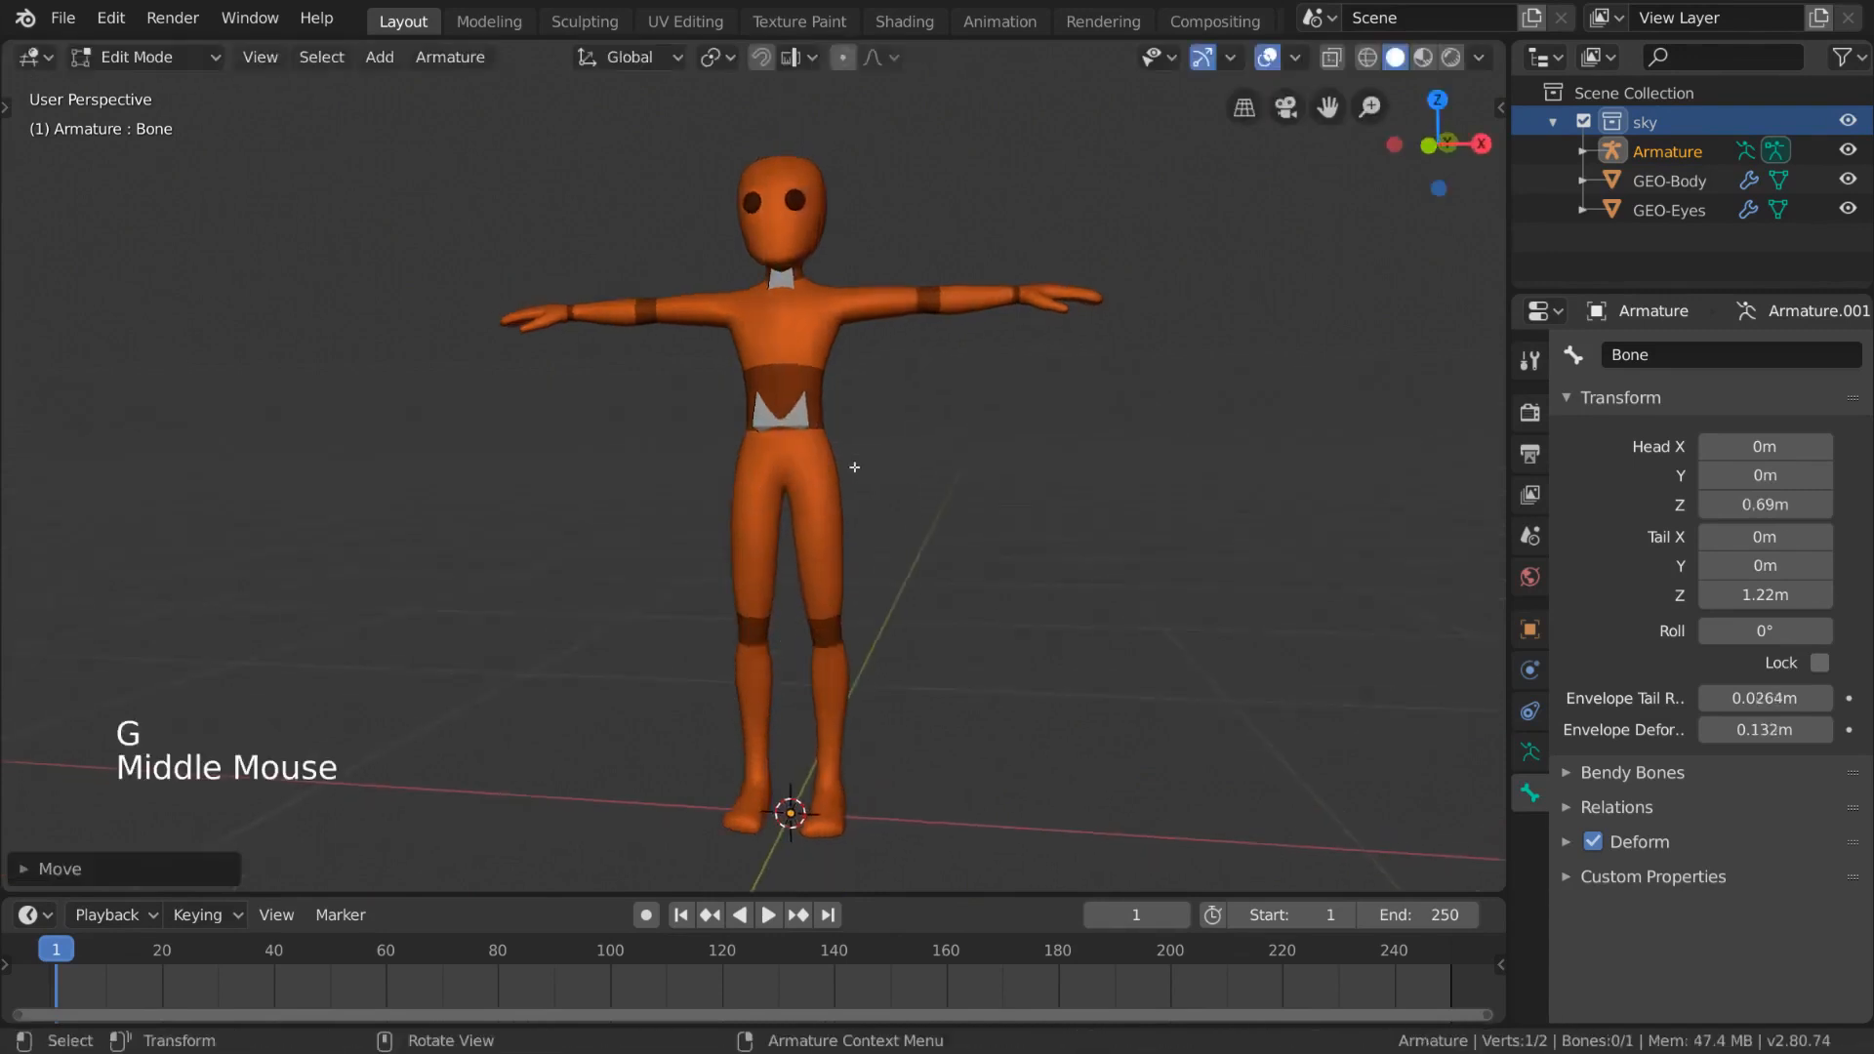
- Add a second single bone and move it beside the character's left side
{"action": "left_click", "coordinate": [384, 60]}
{"action": "left_click", "coordinate": [397, 90]}
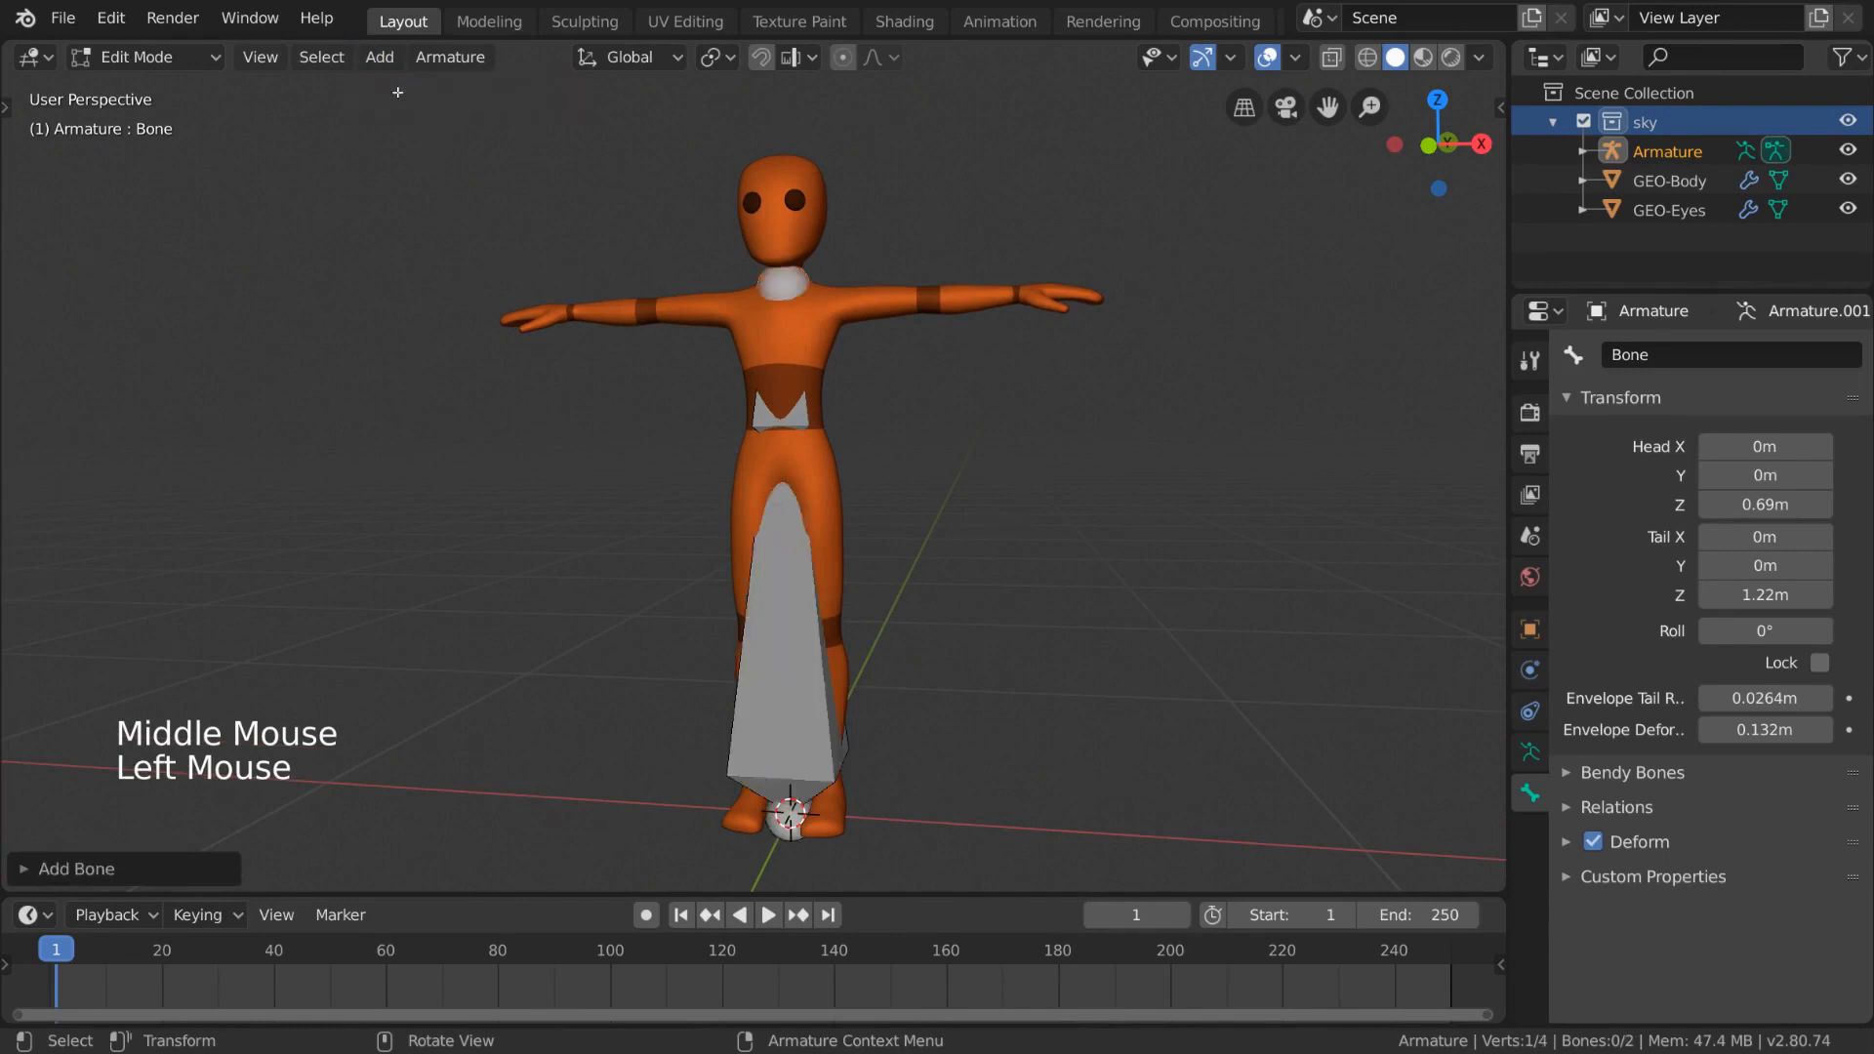
{"action": "left_click", "coordinate": [818, 695]}
{"action": "key", "text": "g"}
{"action": "left_click", "coordinate": [725, 608]}
{"action": "middle_click_drag", "start_coordinate": [725, 607], "coordinate": [857, 593]}
- Reposition the new bone and switch the viewport shading to Wireframe
{"action": "key", "text": "g"}
{"action": "left_click", "coordinate": [808, 517]}
{"action": "mouse_move", "coordinate": [812, 513]}
{"action": "middle_mouse_down"}
{"action": "mouse_move", "coordinate": [853, 489]}
{"action": "mouse_move", "coordinate": [816, 489]}
{"action": "middle_mouse_up"}
{"action": "key", "text": "z"}
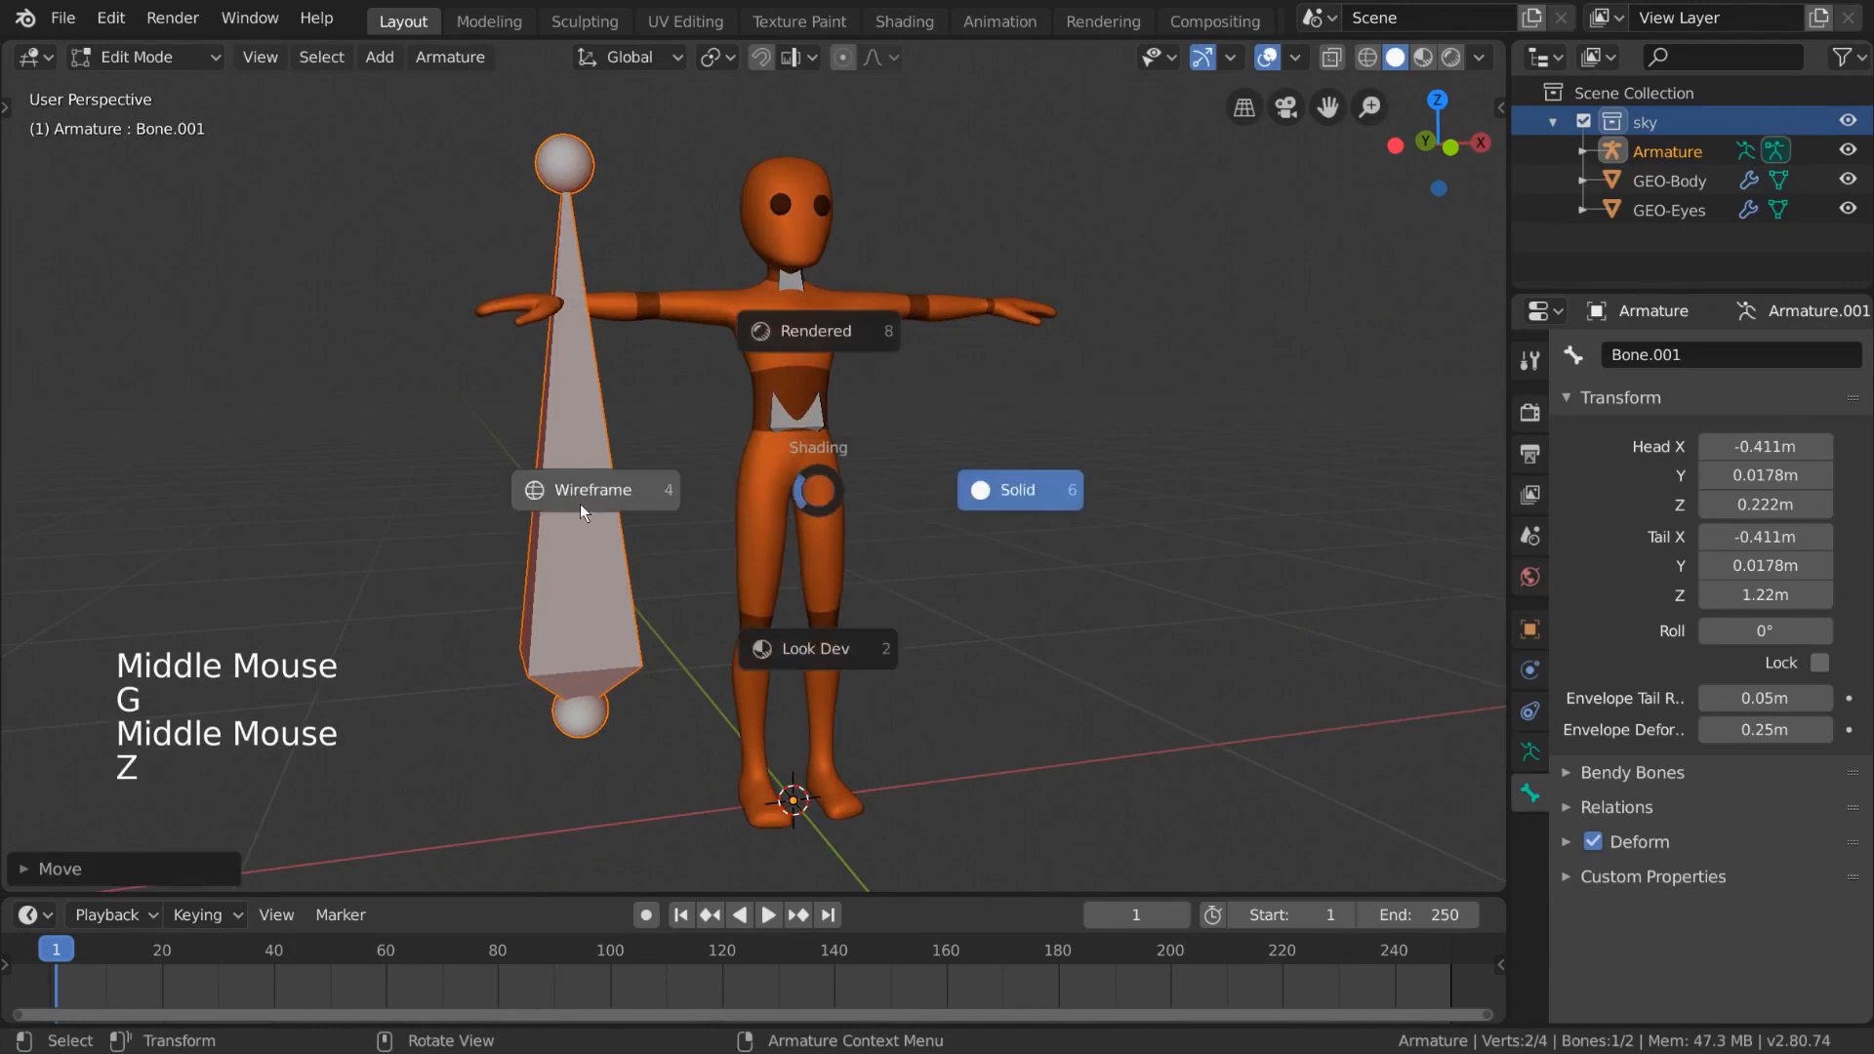
{"action": "left_click", "coordinate": [648, 490]}
- Select both bones and parent the new bone to the original bone as Connected
{"action": "middle_click_drag", "start_coordinate": [648, 490], "coordinate": [771, 508]}
{"action": "mouse_move", "coordinate": [874, 461]}
{"action": "middle_mouse_down", "text": "shift"}
{"action": "mouse_move", "coordinate": [879, 535]}
{"action": "mouse_move", "coordinate": [853, 505]}
{"action": "mouse_move", "coordinate": [1030, 520]}
{"action": "middle_mouse_up", "text": "shift"}
{"action": "left_click", "coordinate": [785, 448], "text": "shift"}
{"action": "left_click", "coordinate": [769, 482], "text": "shift"}
{"action": "scroll", "coordinate": [983, 523], "scroll_direction": "down", "scroll_amount": 2}
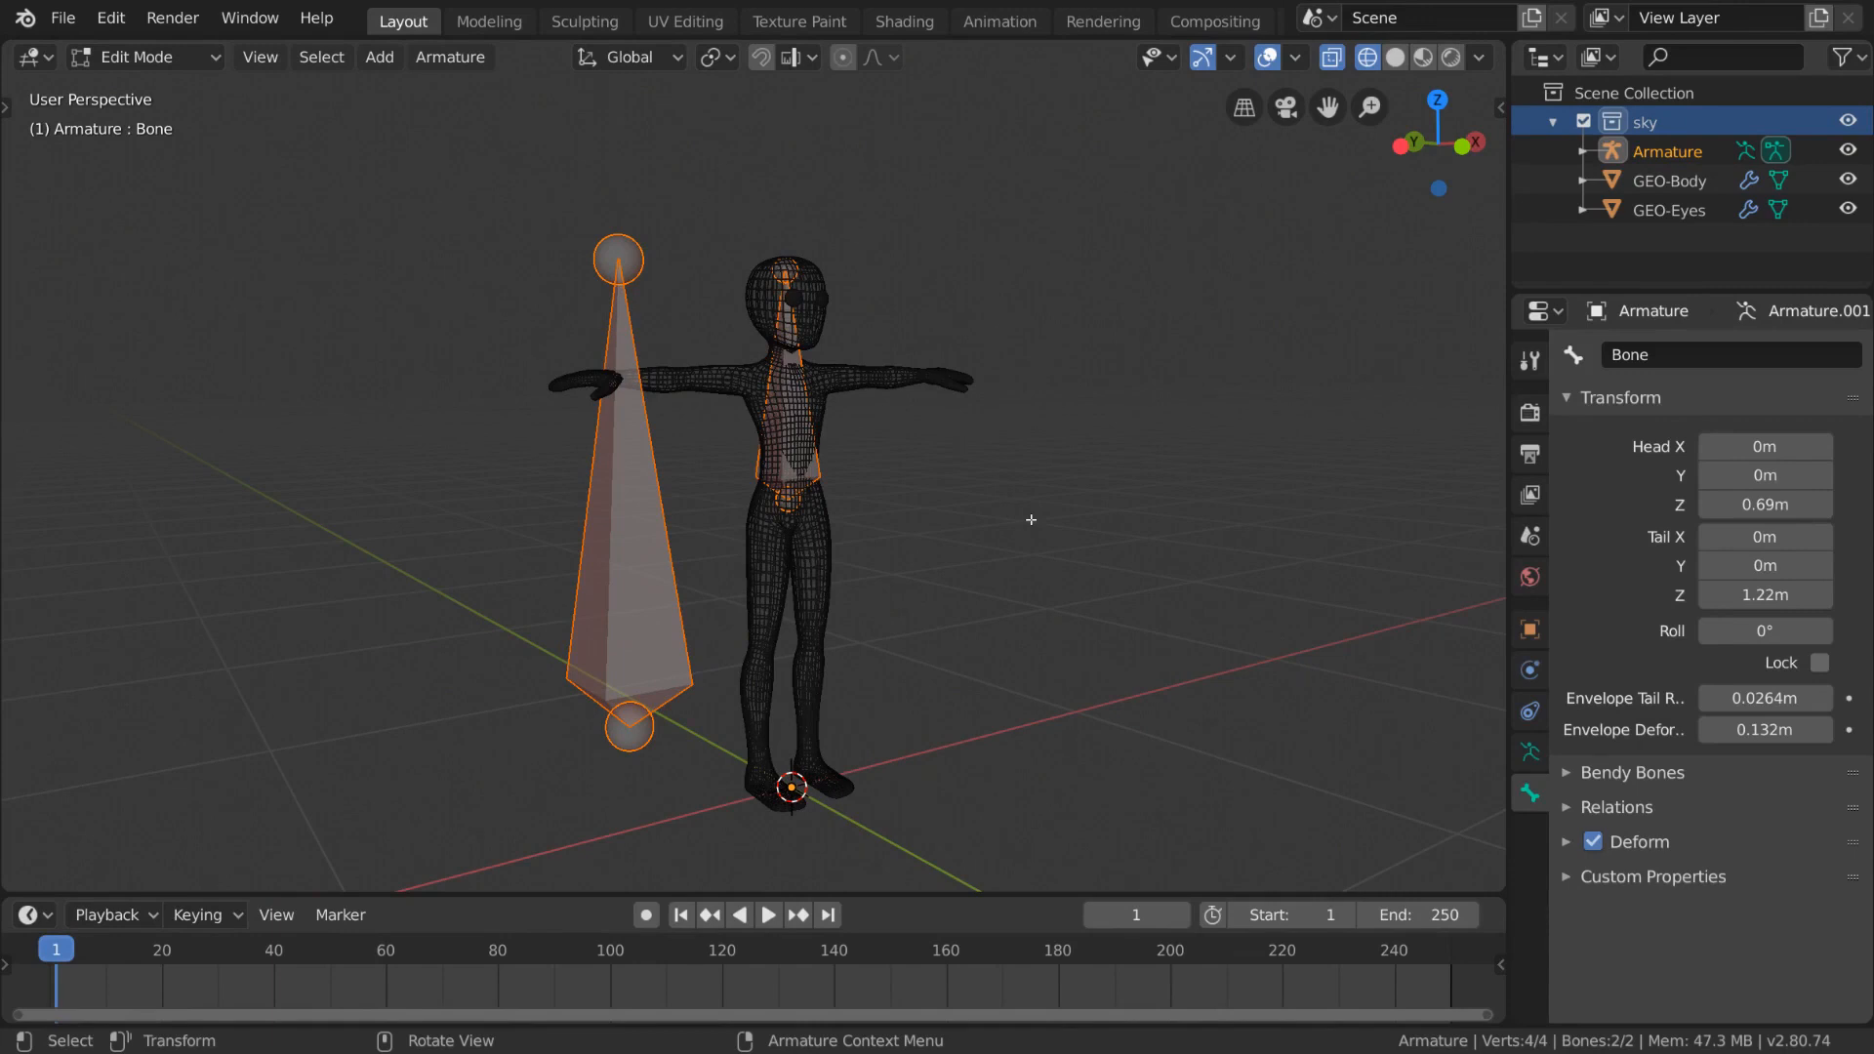
{"action": "key", "text": "ctrl+p"}
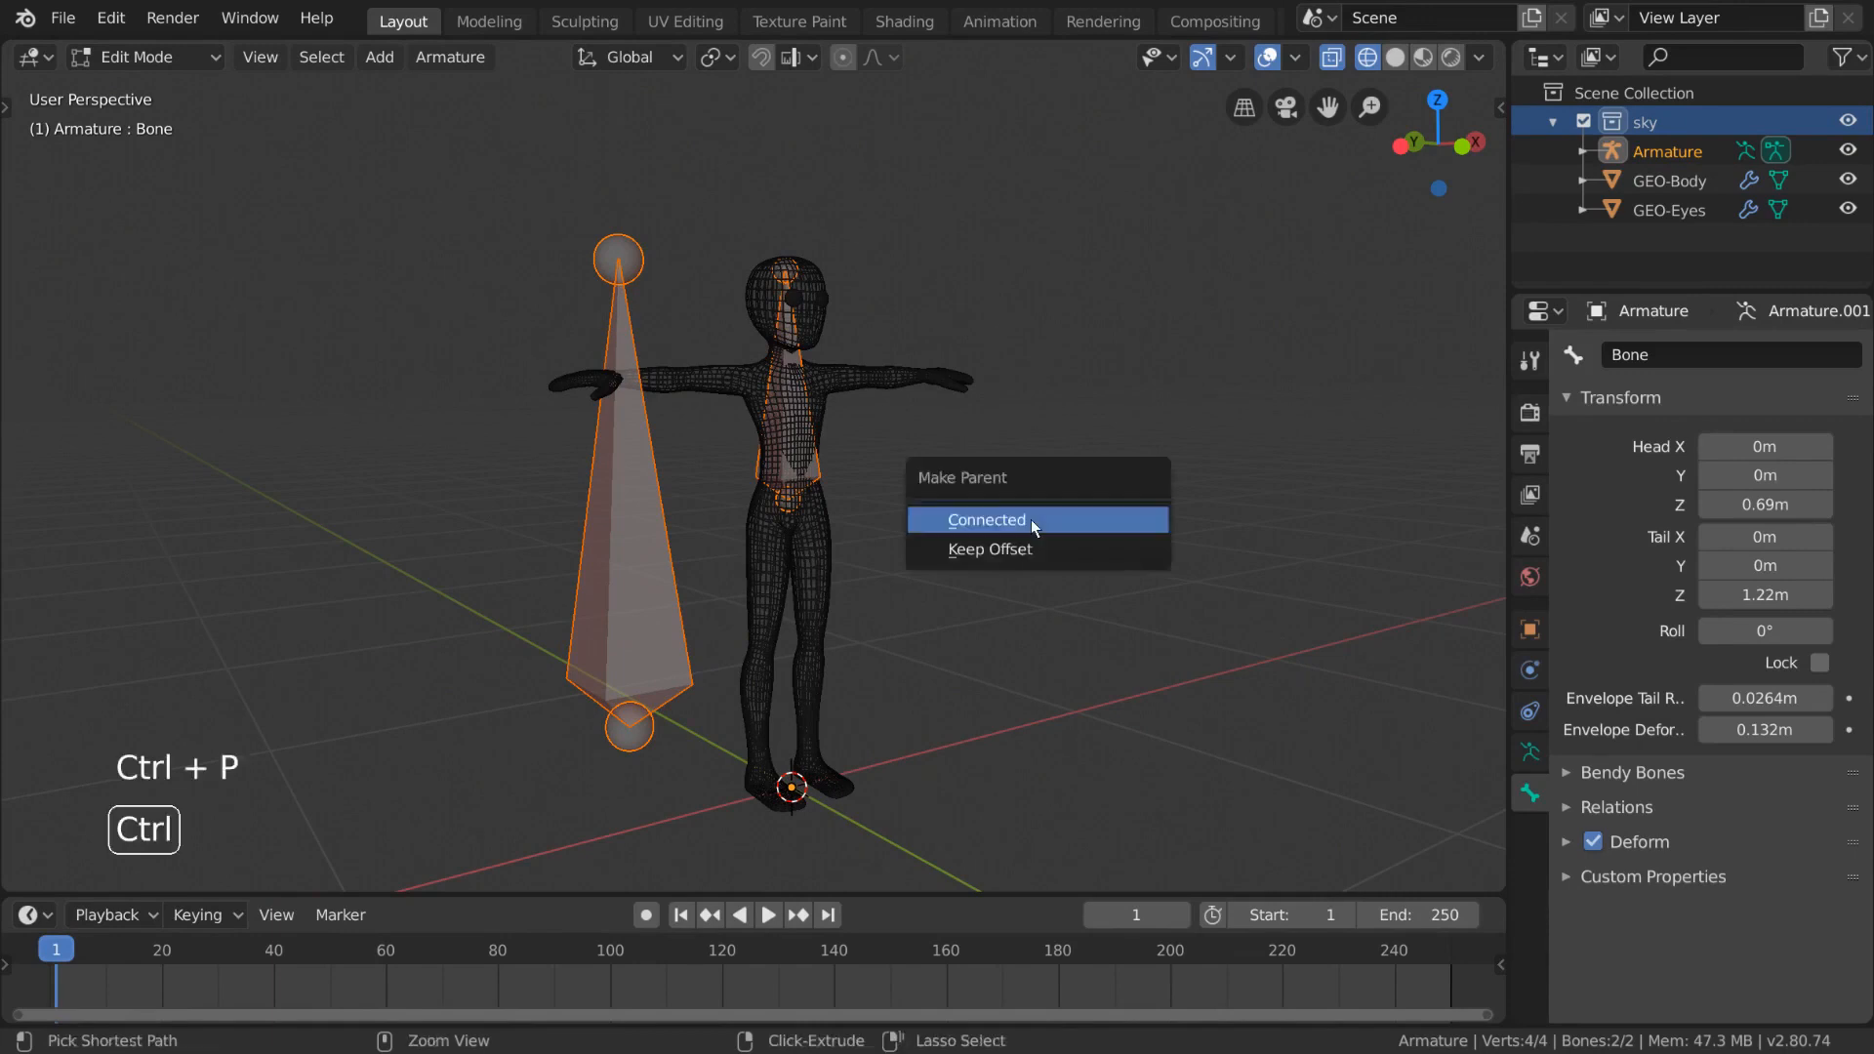
{"action": "left_click", "coordinate": [1148, 527]}
- Try lowering the upper bone's tip joint along Z
{"action": "middle_click_drag", "start_coordinate": [1045, 322], "coordinate": [1054, 473], "text": "shift"}
{"action": "scroll", "coordinate": [1044, 537], "scroll_direction": "down", "scroll_amount": 2}
{"action": "middle_click_drag", "start_coordinate": [1041, 565], "coordinate": [927, 532]}
{"action": "left_click", "coordinate": [774, 239]}
{"action": "middle_click_drag", "start_coordinate": [984, 594], "coordinate": [1005, 505], "text": "shift"}
{"action": "key", "text": "g"}
{"action": "key", "text": "z"}
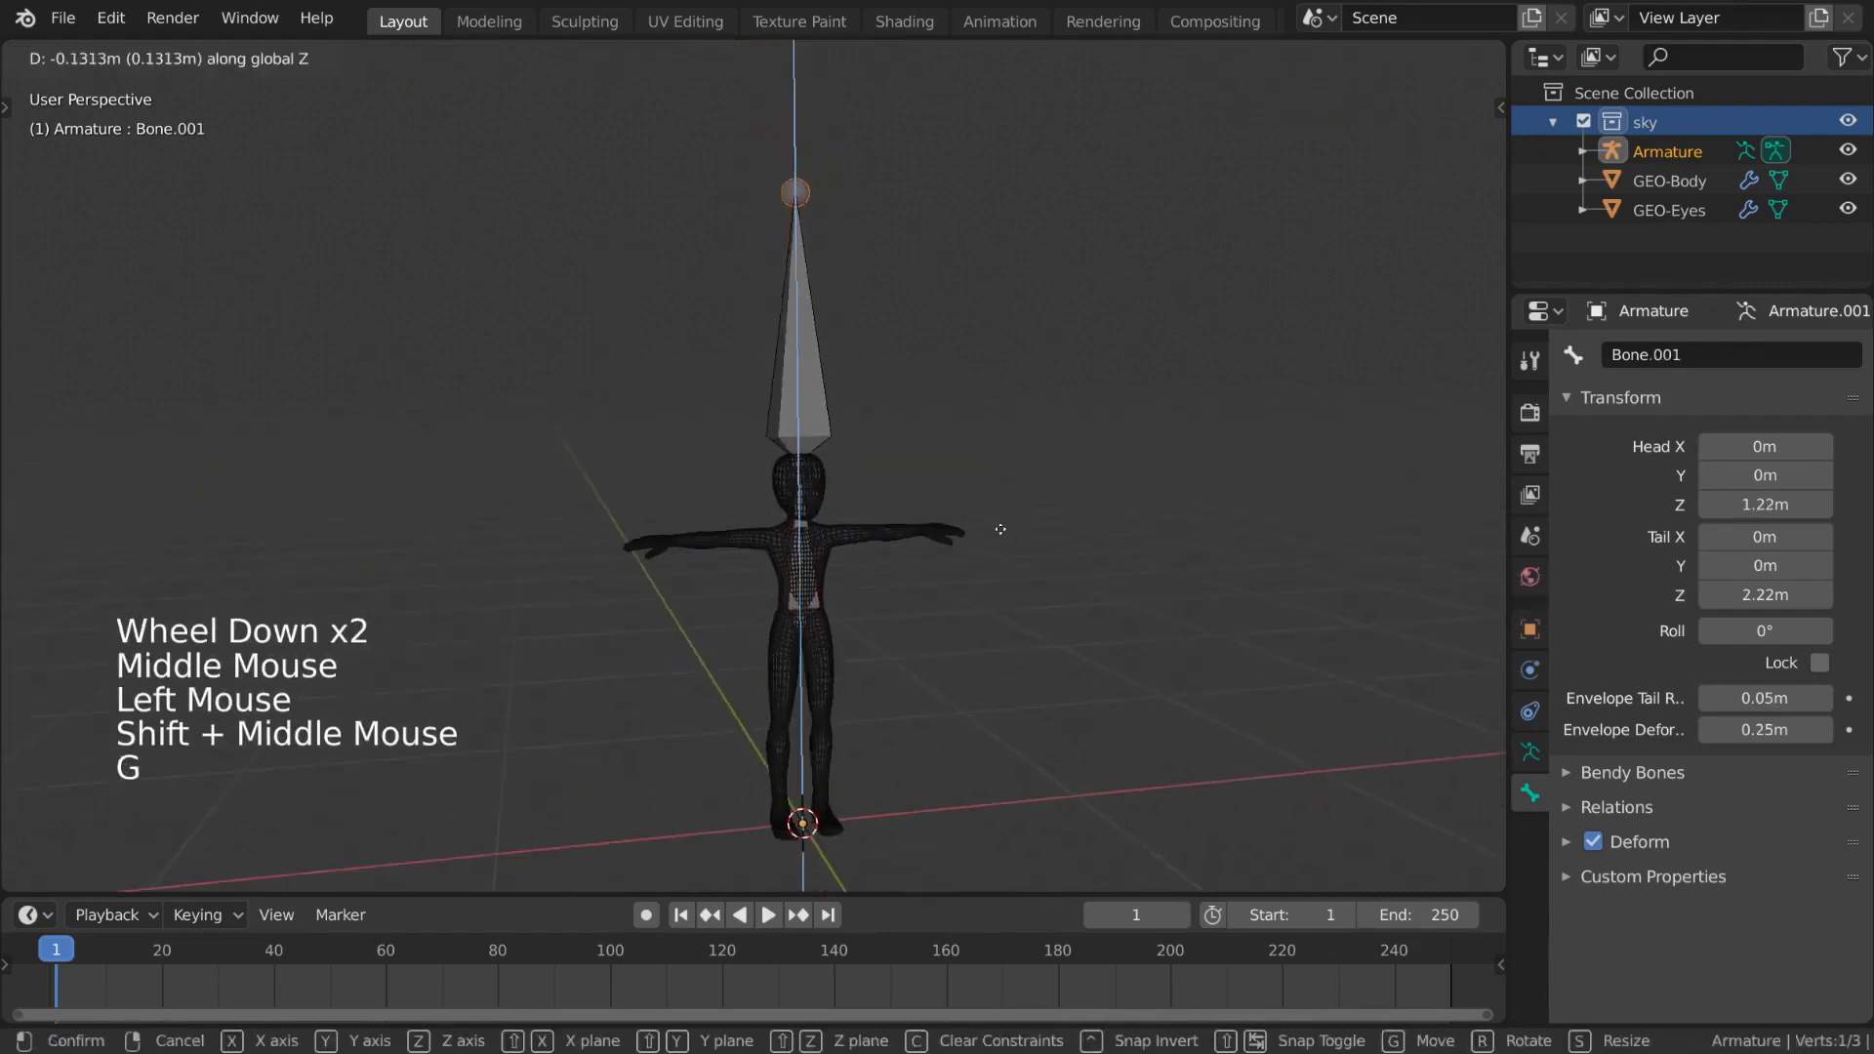
{"action": "left_click", "coordinate": [964, 694]}
- Move the joint between the two bones down along Z
{"action": "scroll", "coordinate": [903, 441], "scroll_direction": "up", "scroll_amount": 3}
{"action": "middle_click_drag", "start_coordinate": [958, 658], "coordinate": [843, 407], "text": "shift"}
{"action": "left_click", "coordinate": [839, 370], "text": "shift"}
{"action": "key", "text": "g"}
{"action": "key", "text": "z"}
{"action": "right_click", "coordinate": [837, 379]}
{"action": "left_click", "coordinate": [842, 367], "text": "shift"}
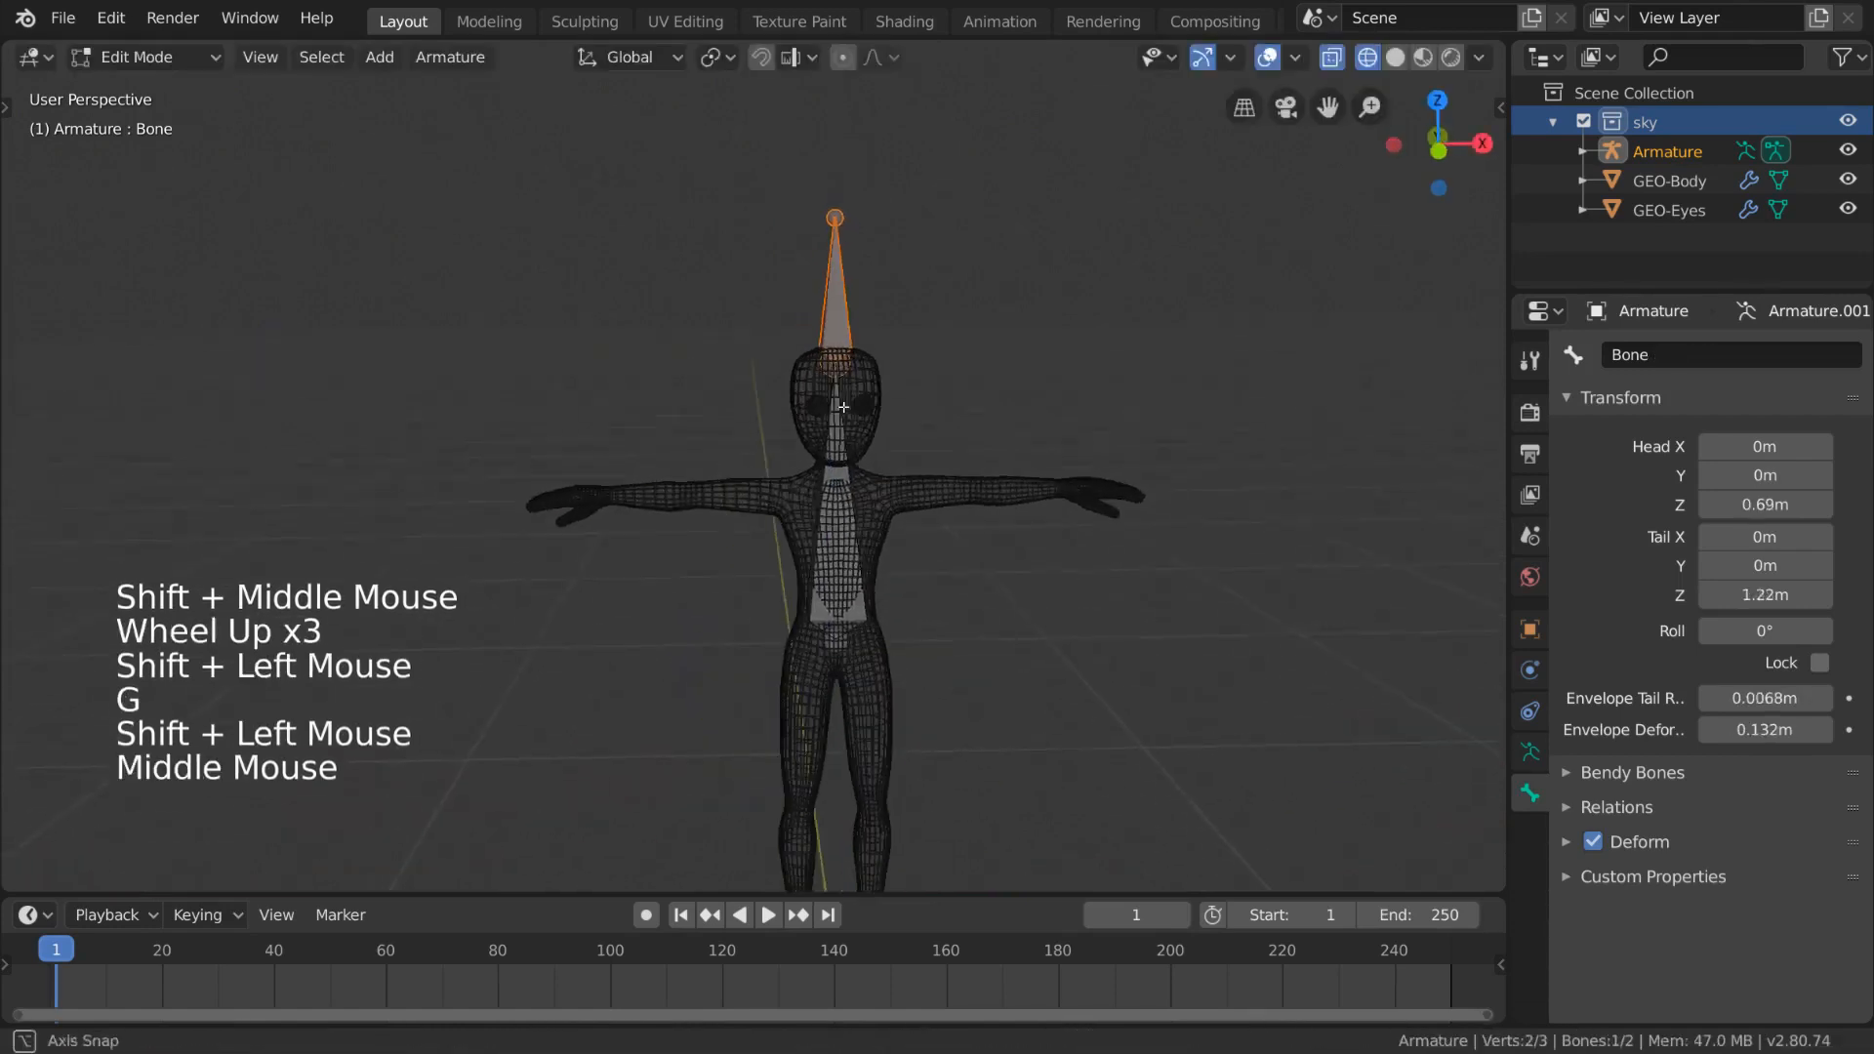
{"action": "key", "text": "g"}
{"action": "key", "text": "z"}
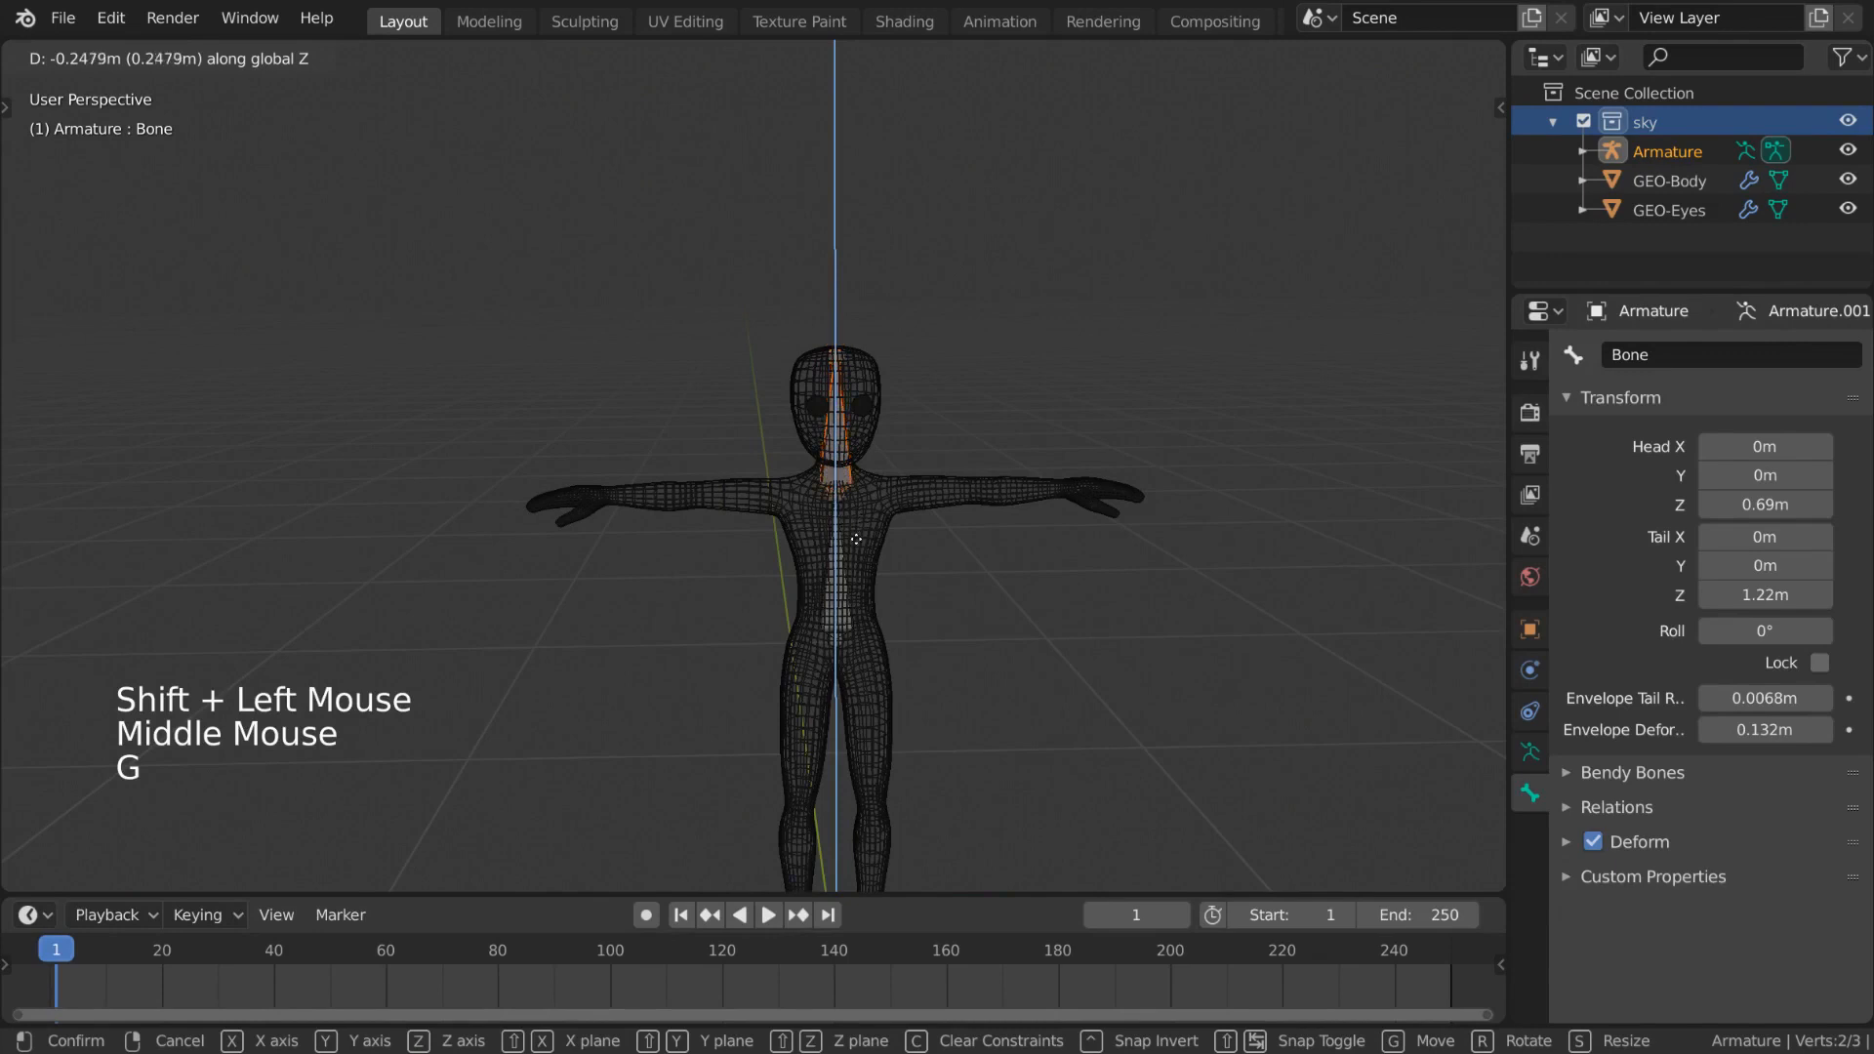
{"action": "left_click", "coordinate": [855, 538]}
- Reposition the upper bone's lower joint
{"action": "middle_click_drag", "start_coordinate": [865, 518], "coordinate": [817, 501]}
{"action": "left_click", "coordinate": [836, 495]}
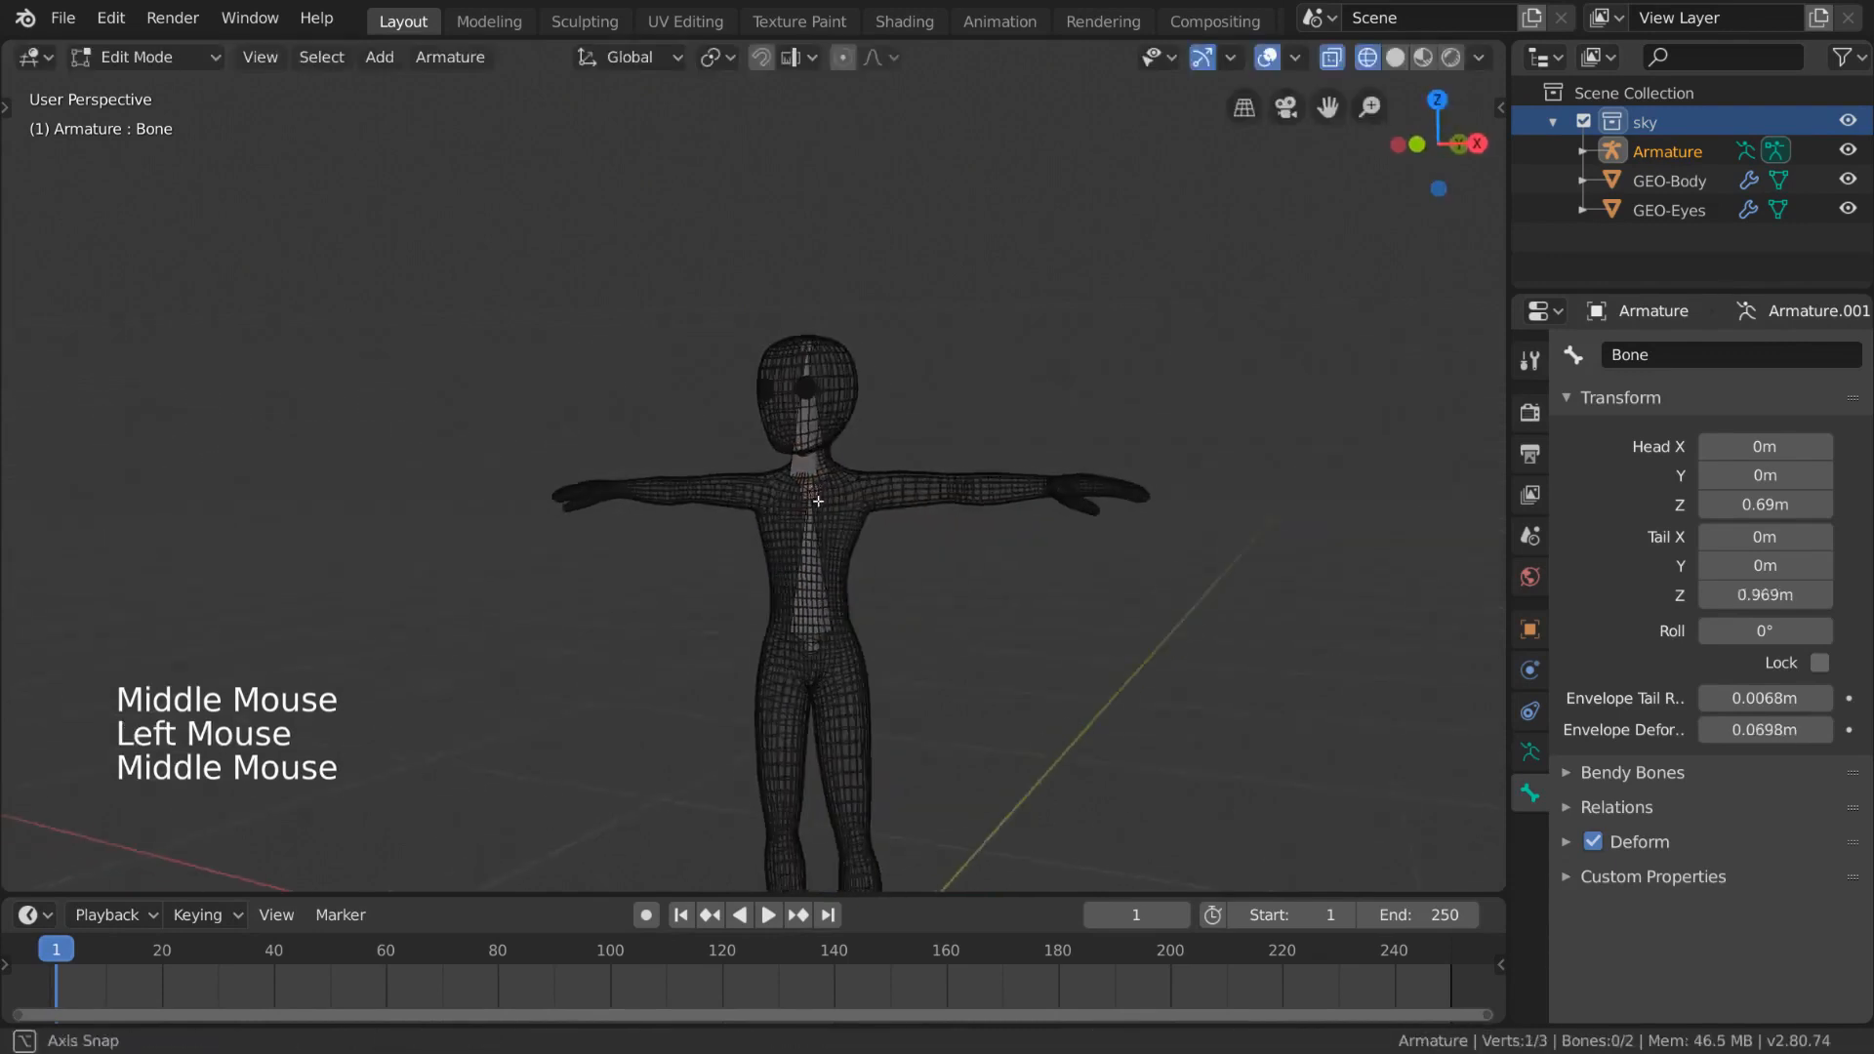
{"action": "key", "text": "g"}
{"action": "left_click", "coordinate": [813, 337]}
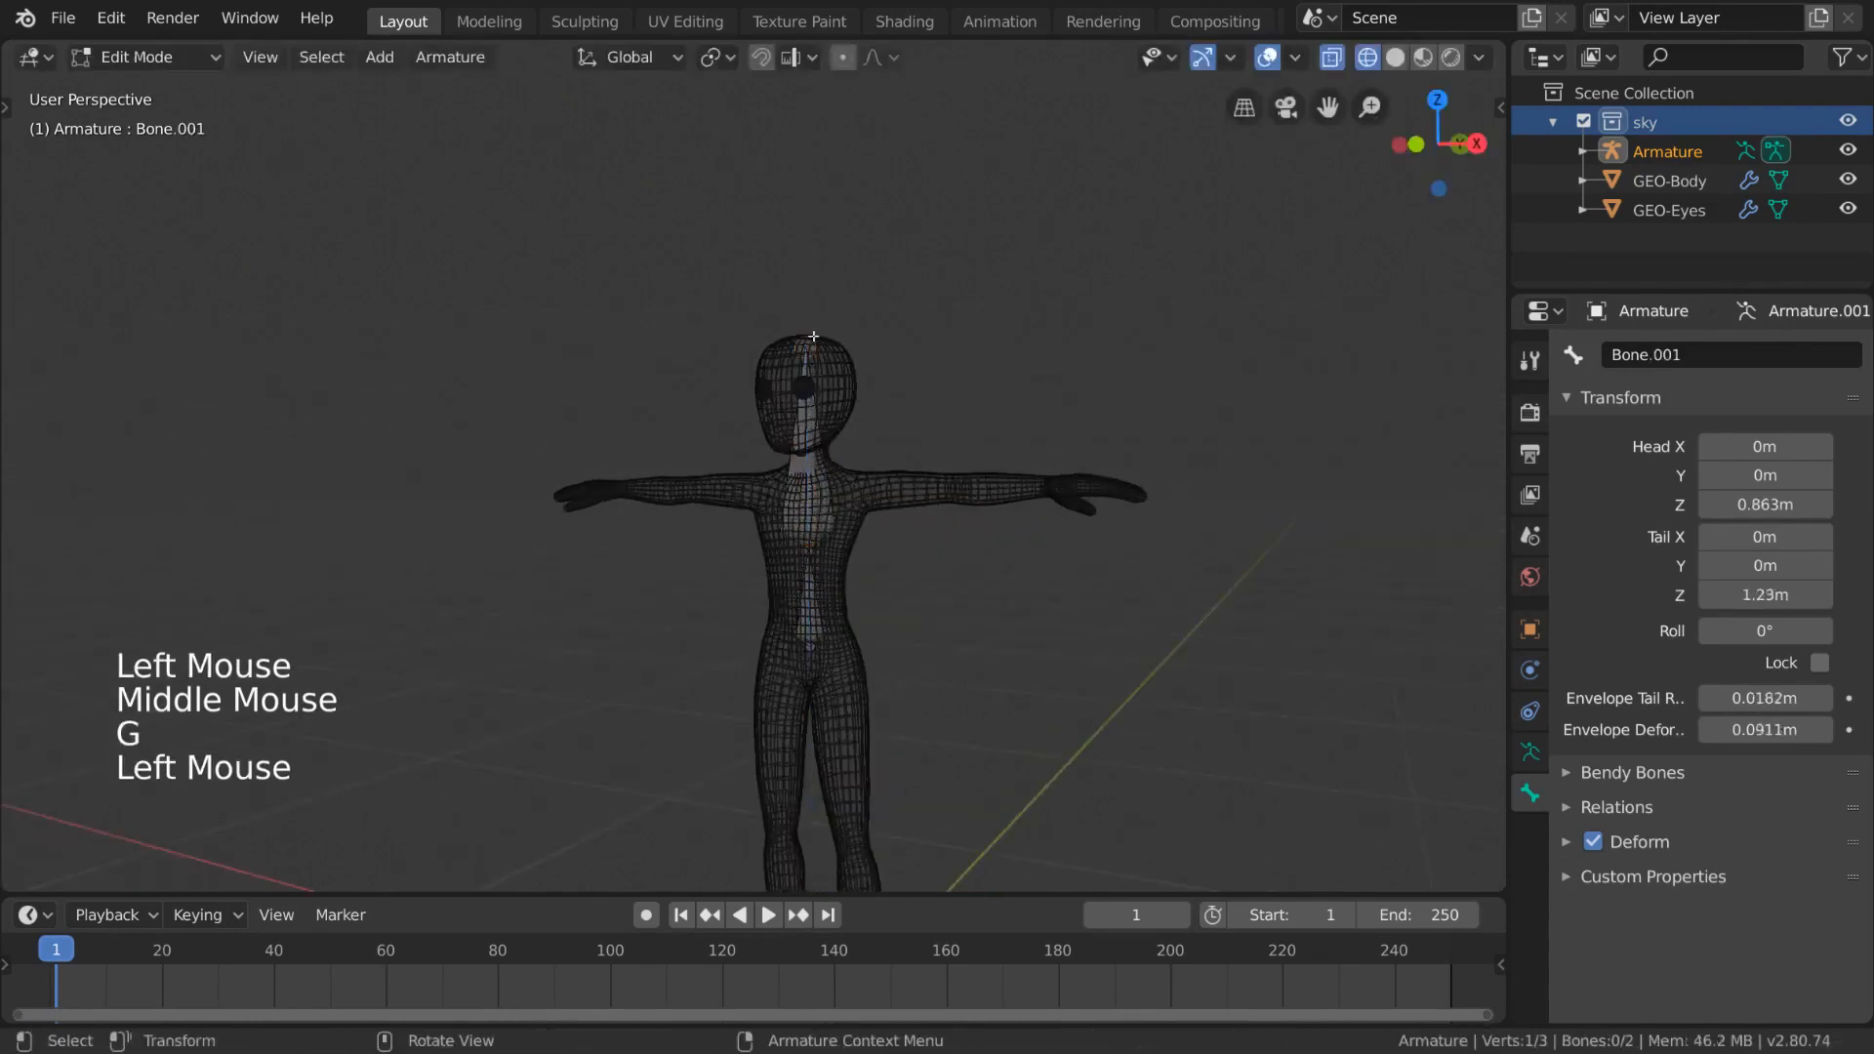
{"action": "key", "text": "g"}
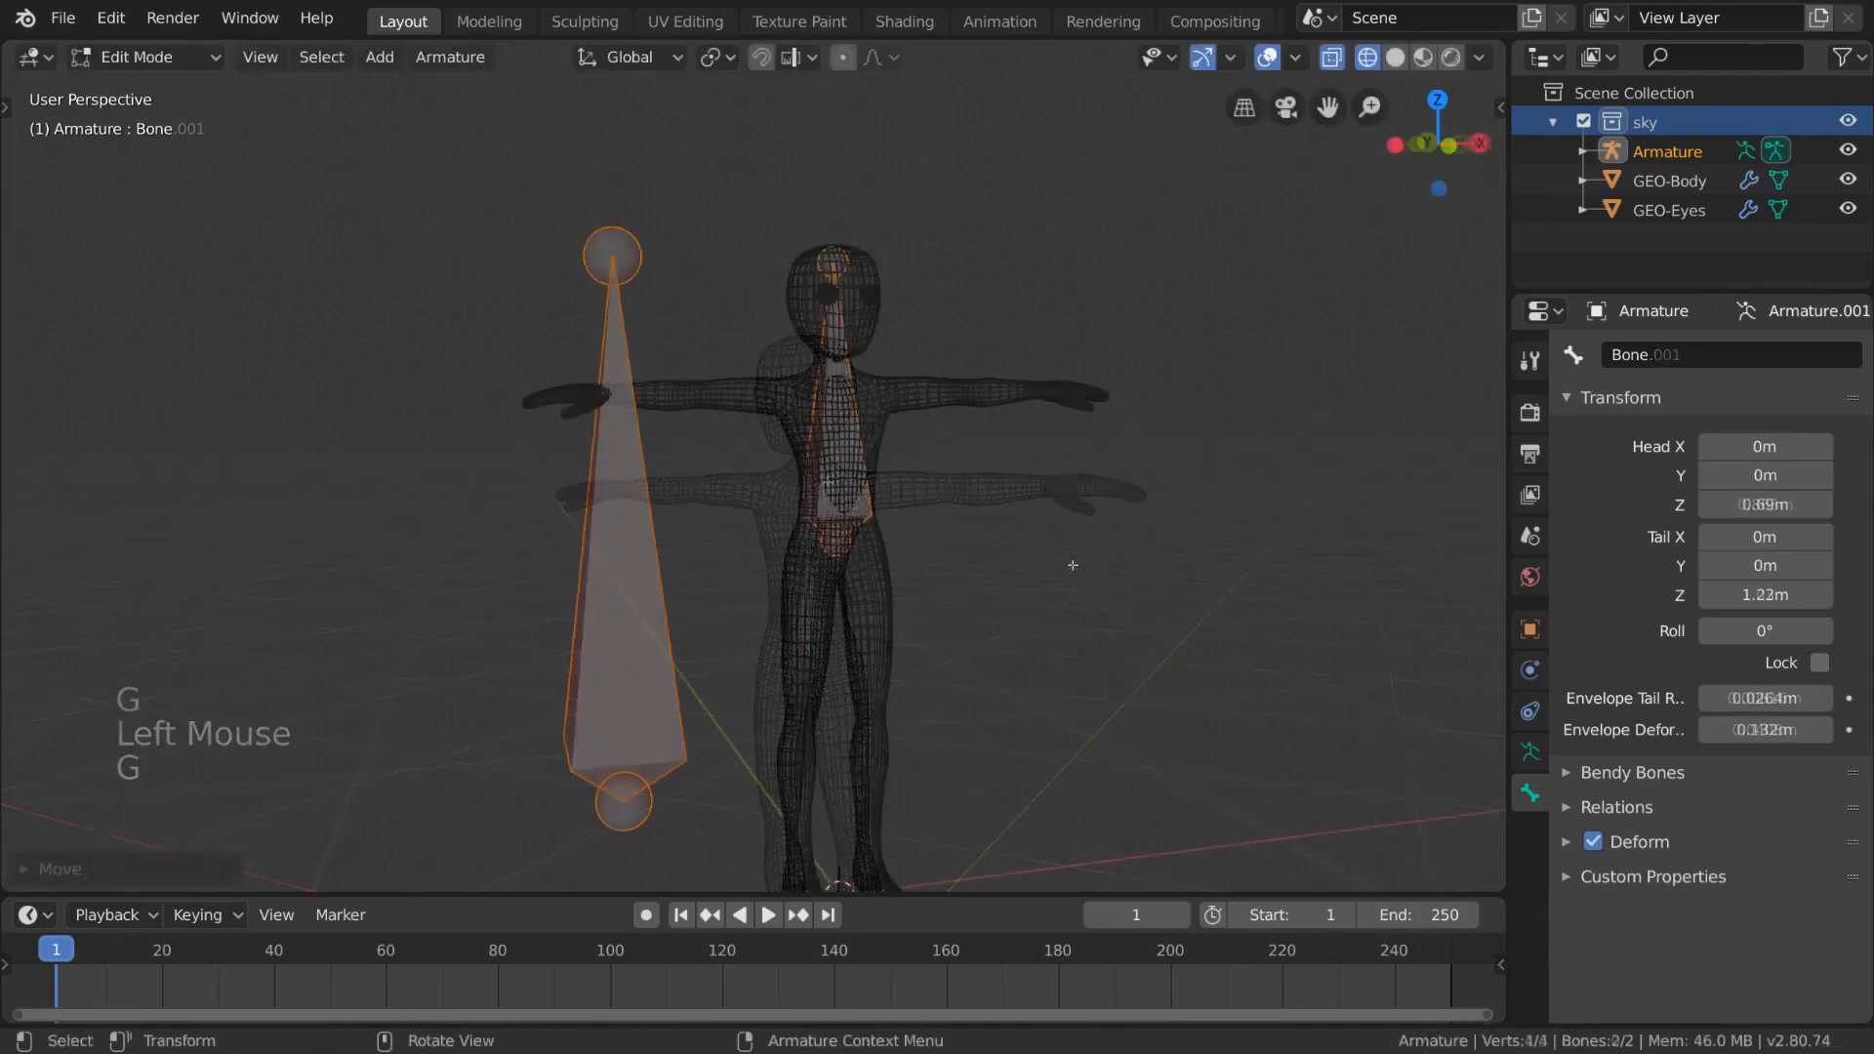
- Parent the new bone to the original bone with Keep Offset and deselect everything
{"action": "key", "text": "ctrl+p"}
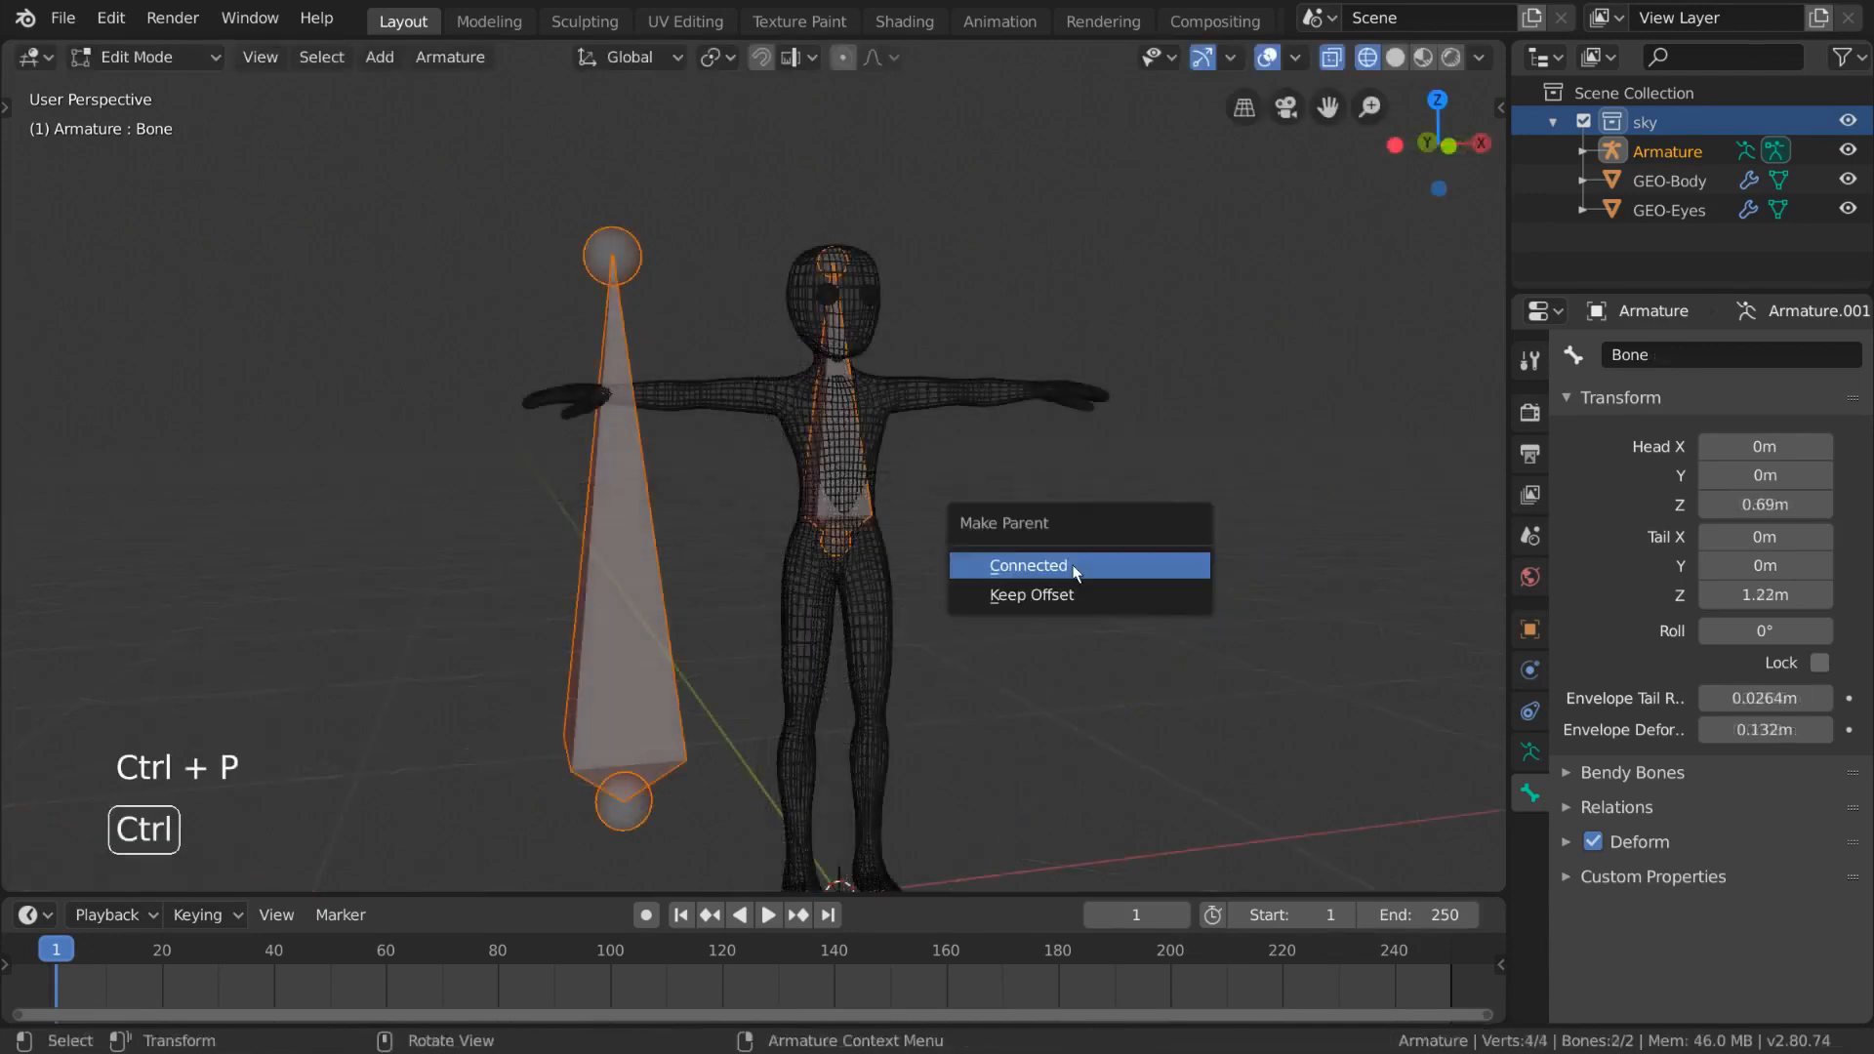
{"action": "left_click", "coordinate": [1069, 592]}
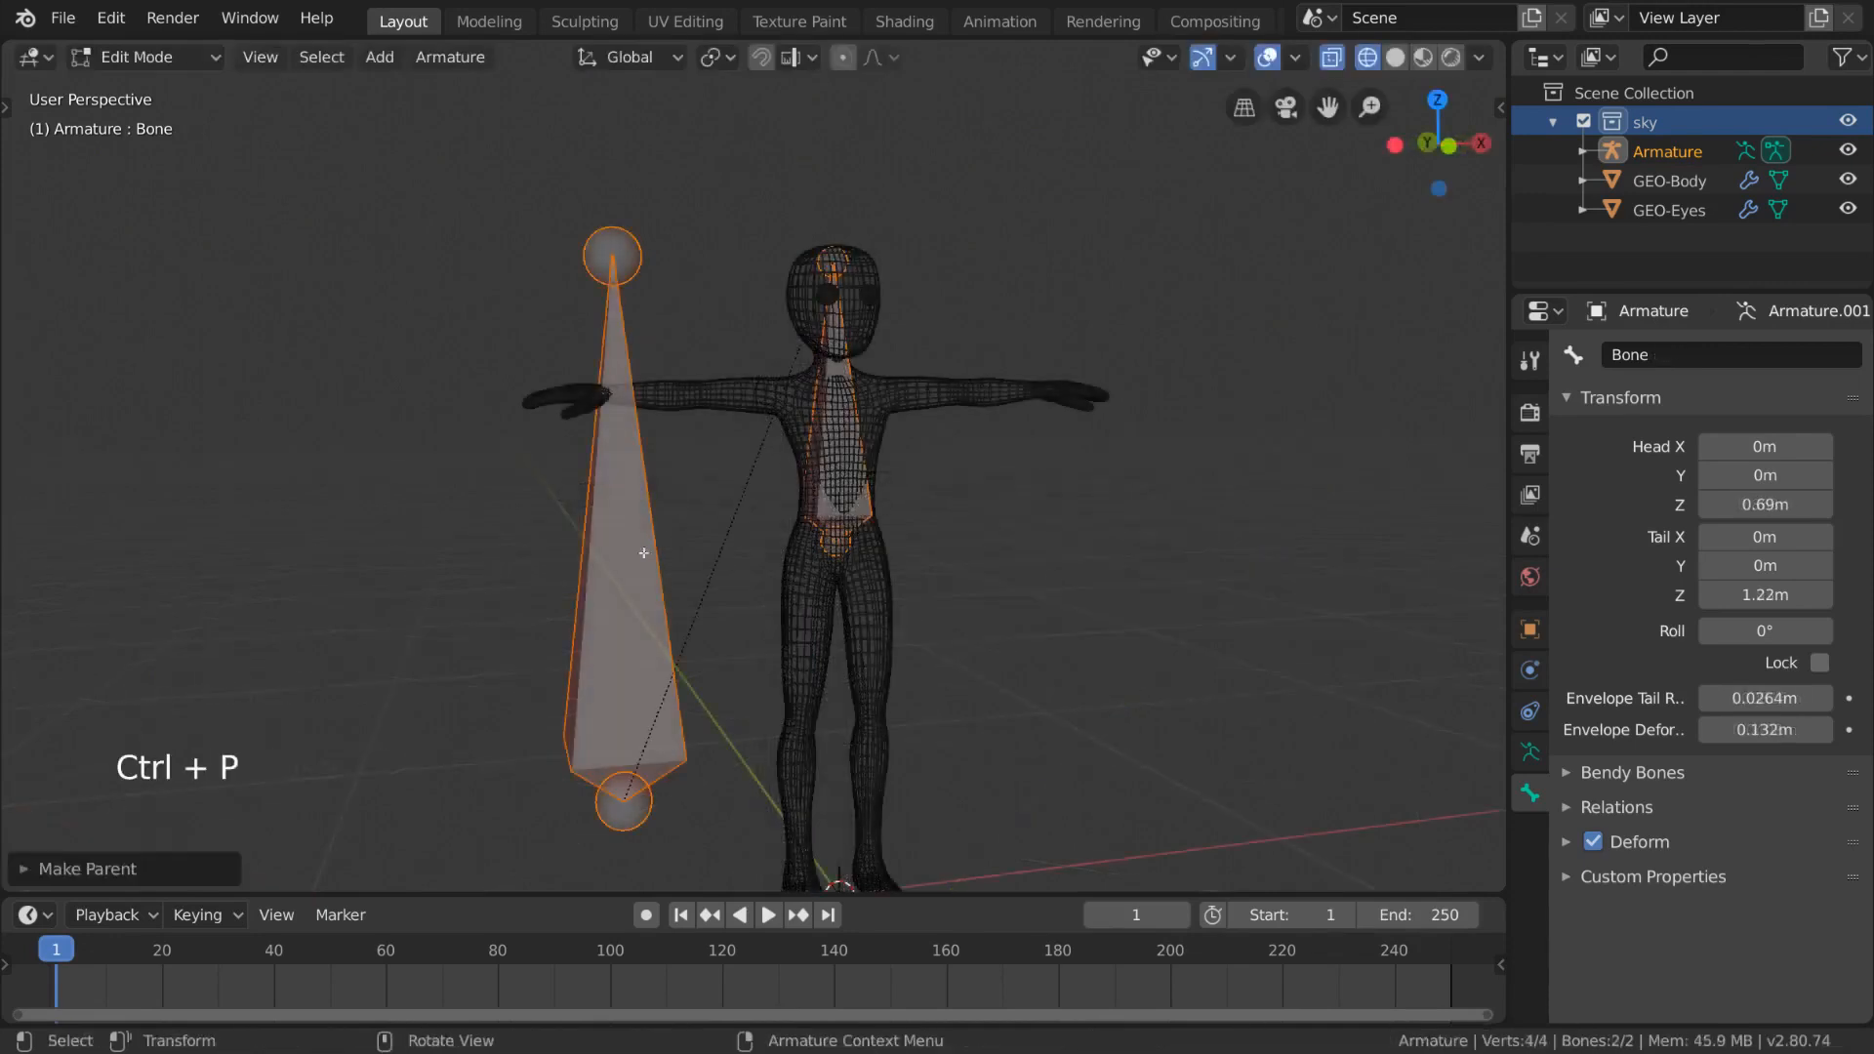
{"action": "left_click", "coordinate": [494, 565]}
- Switch the armature back to Object Mode
{"action": "key", "text": "g"}
{"action": "left_click", "coordinate": [635, 609]}
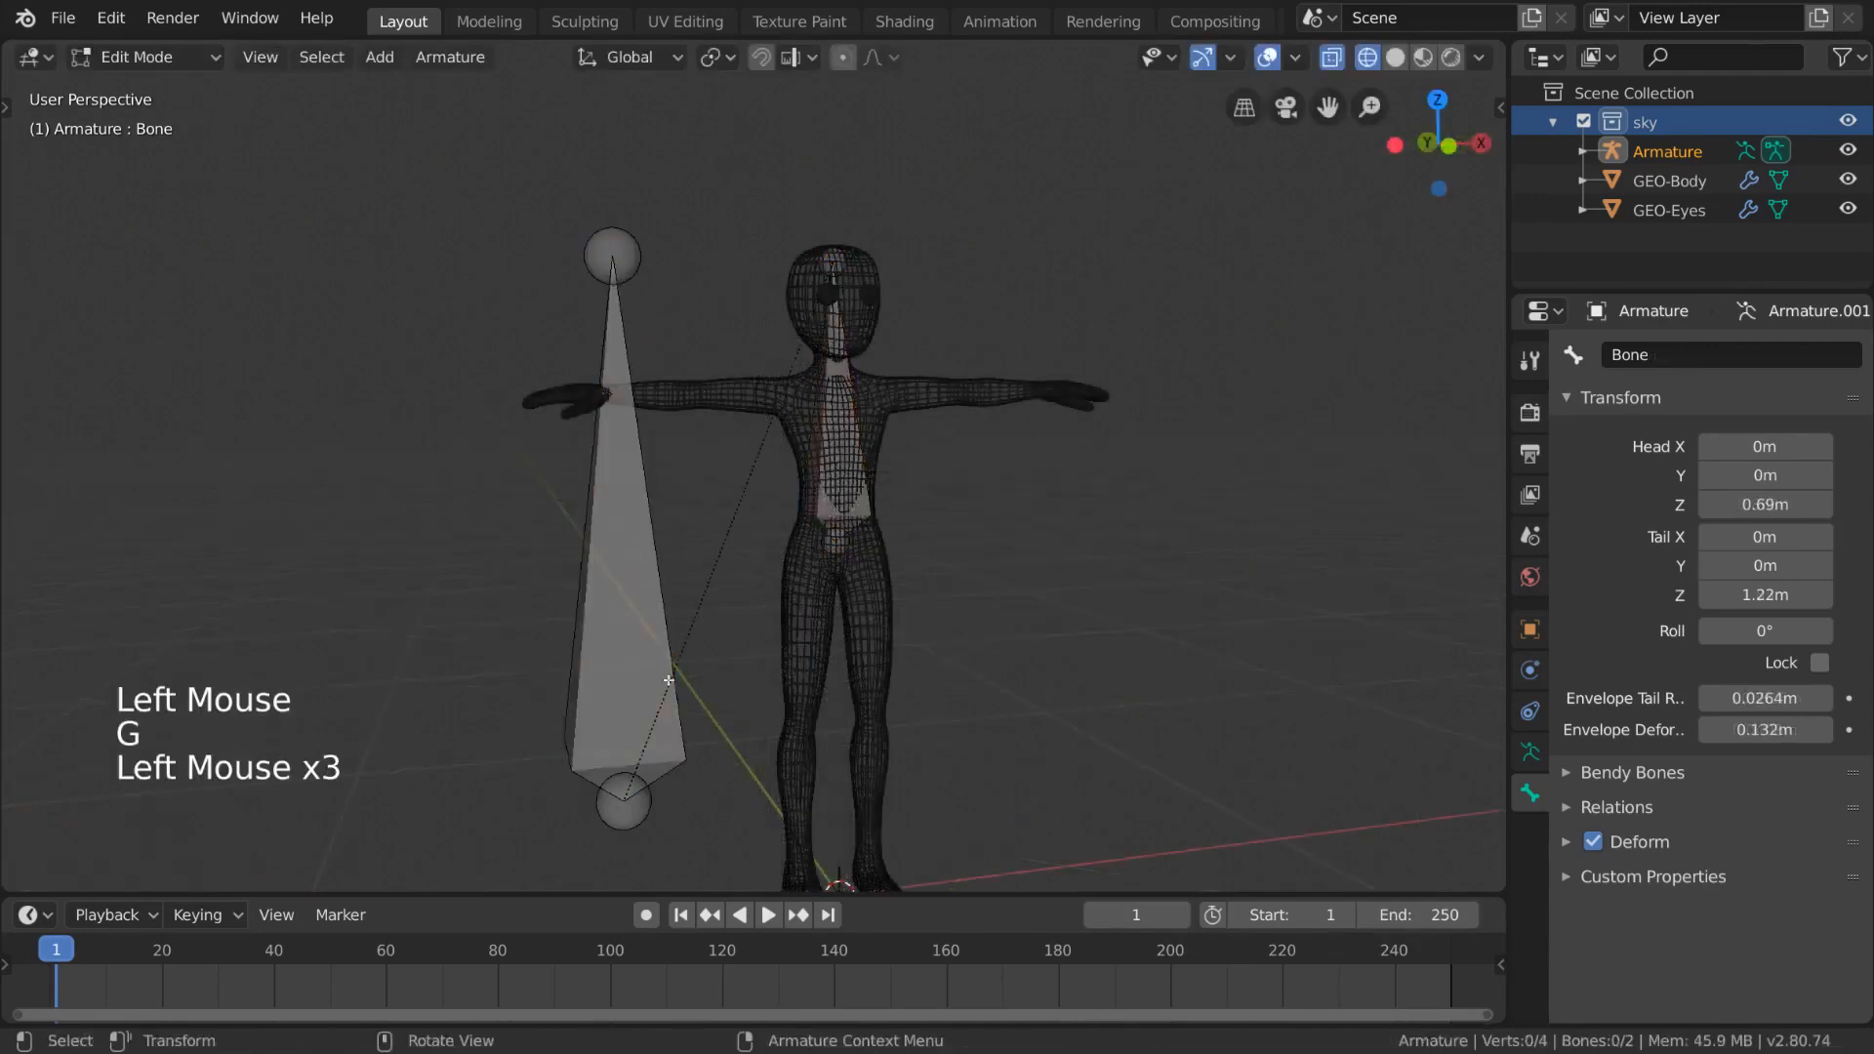
{"action": "key", "text": "g"}
{"action": "key", "text": "Tab"}
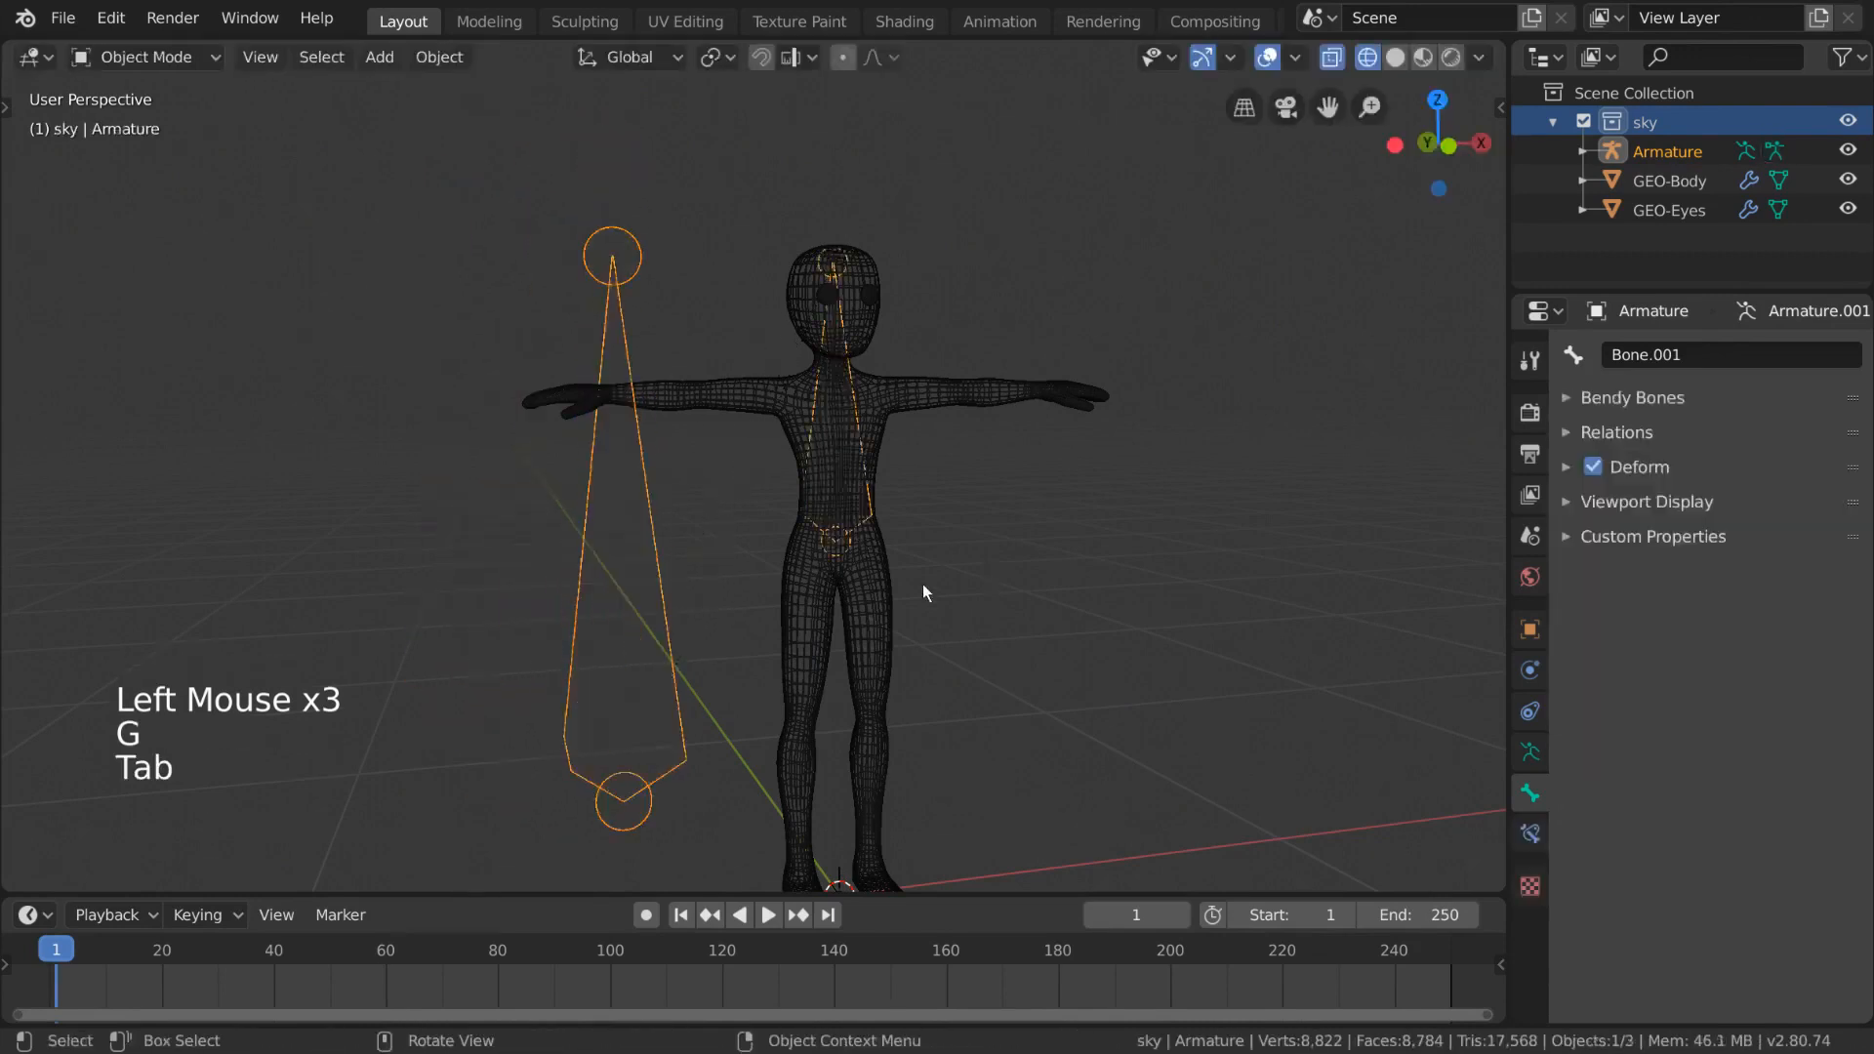
- In Pose Mode, try rotating each bone to test the parent link, cancelling each rotation
{"action": "key", "text": "ctrl+Tab"}
{"action": "left_click", "coordinate": [872, 499]}
{"action": "key", "text": "r"}
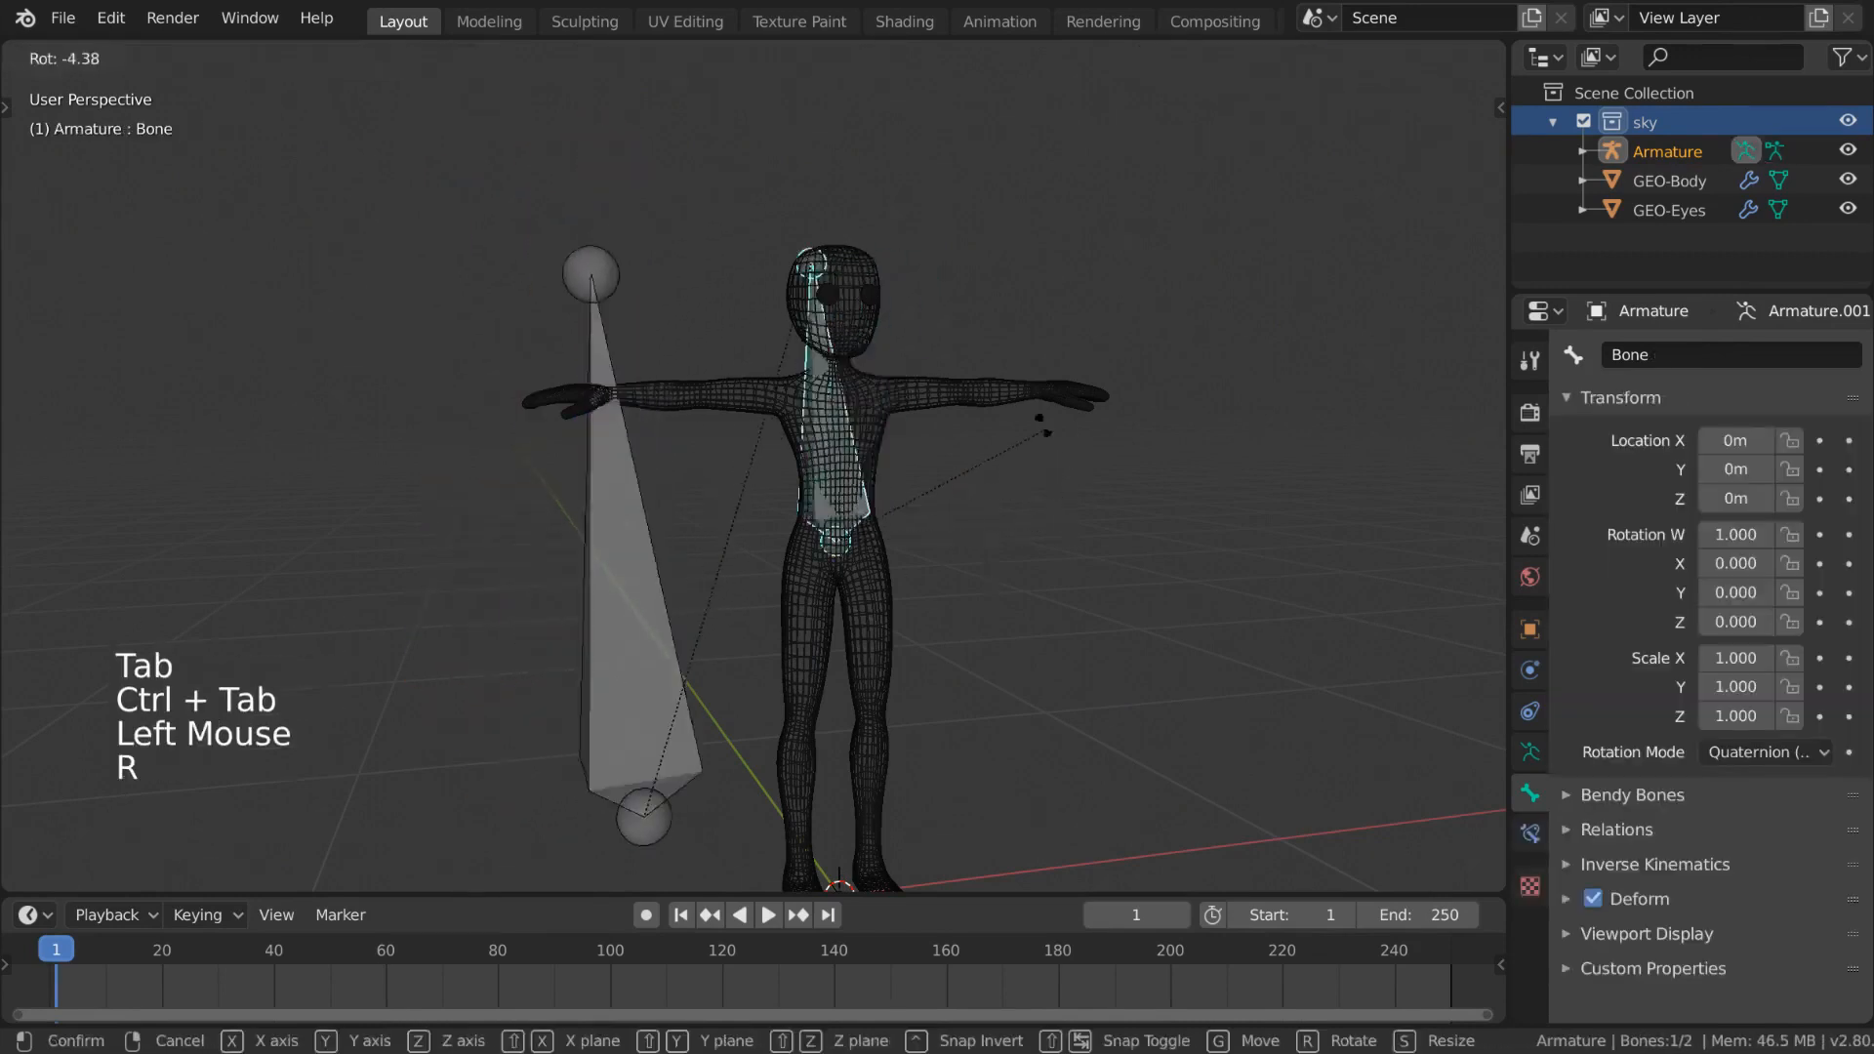
{"action": "right_click", "coordinate": [1039, 400]}
{"action": "left_click", "coordinate": [549, 549]}
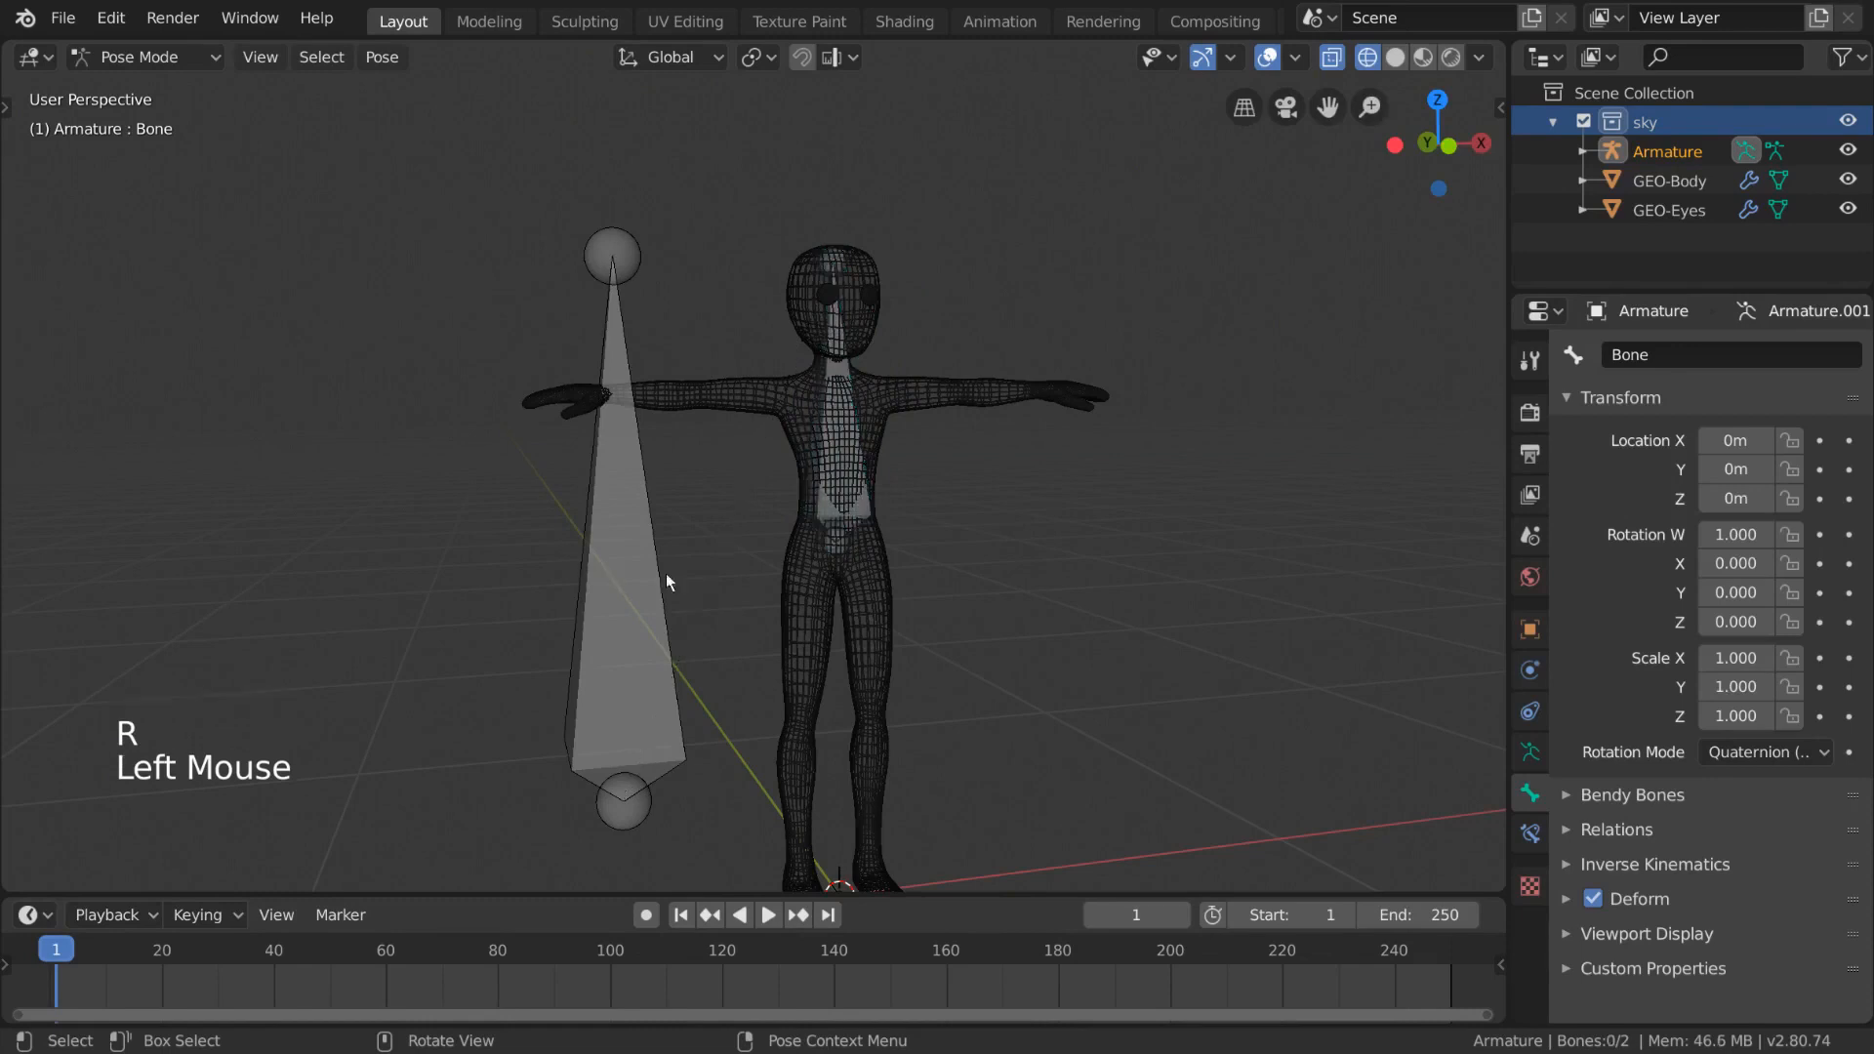
{"action": "left_click", "coordinate": [588, 782]}
{"action": "left_click", "coordinate": [594, 764]}
{"action": "key", "text": "r"}
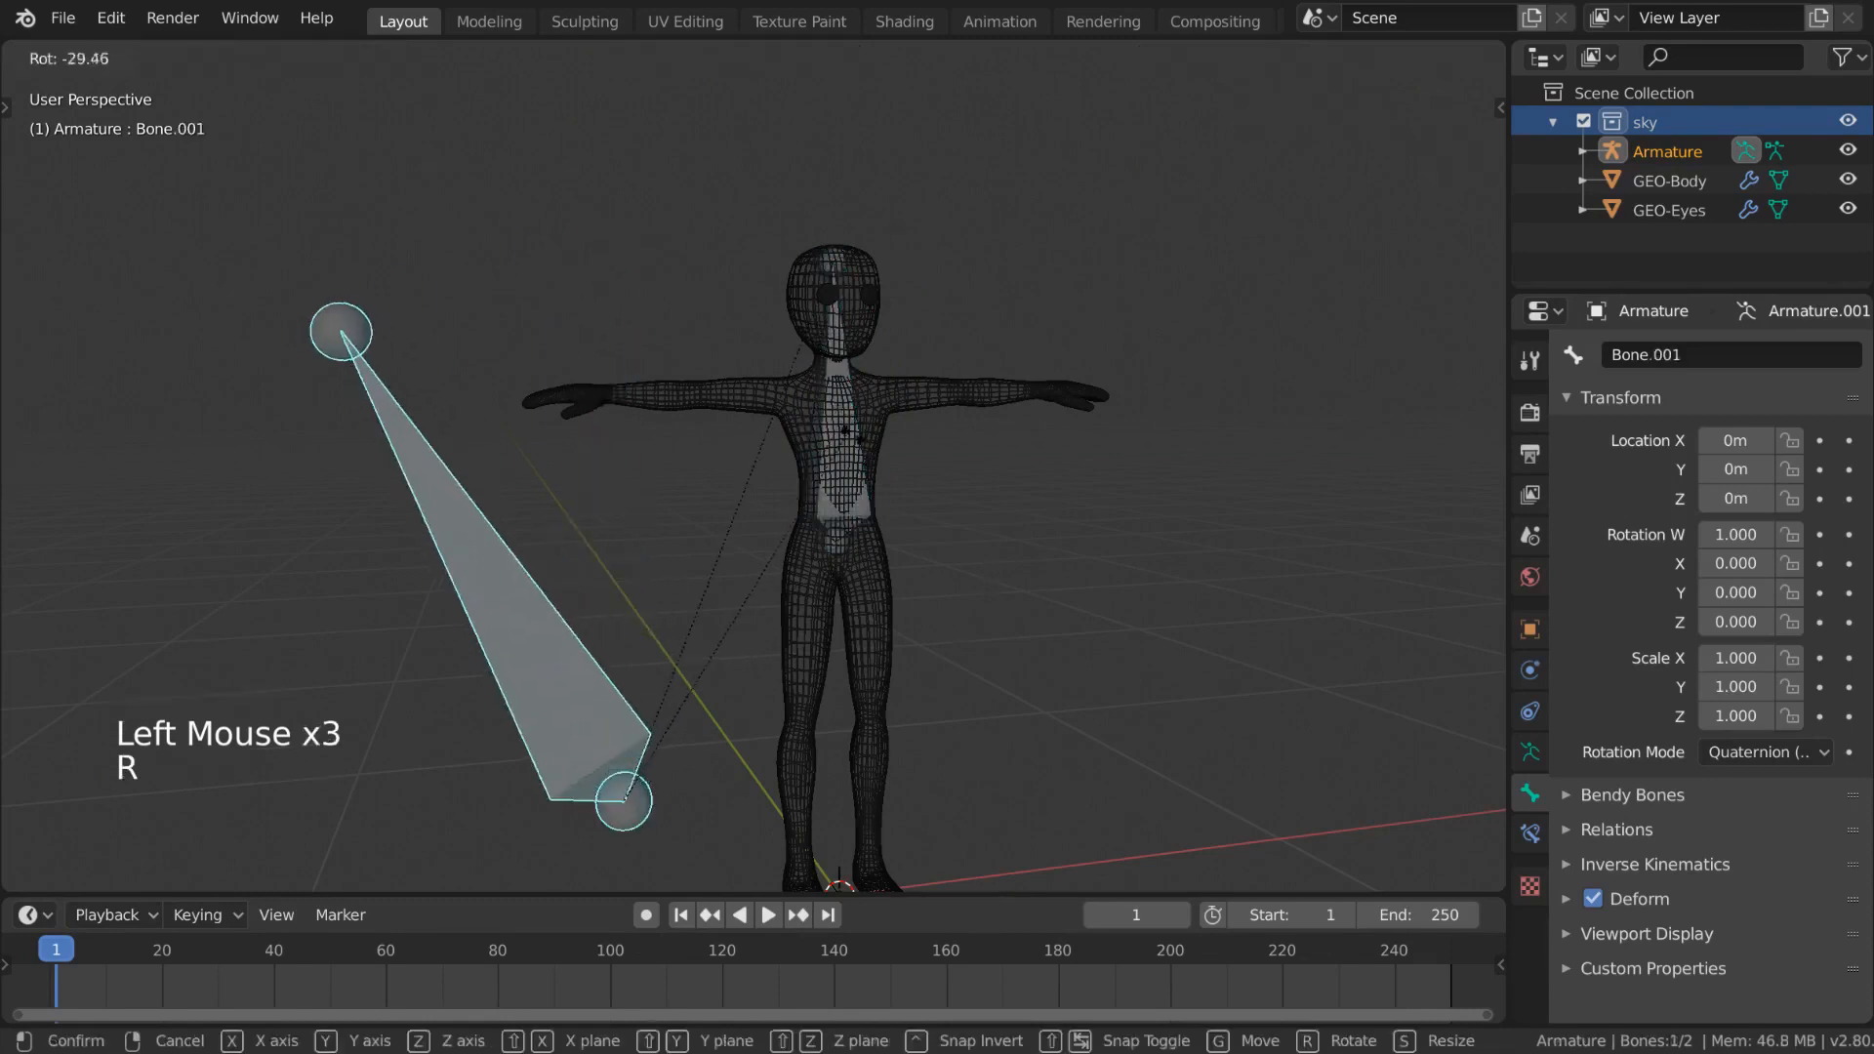
{"action": "right_click", "coordinate": [886, 576]}
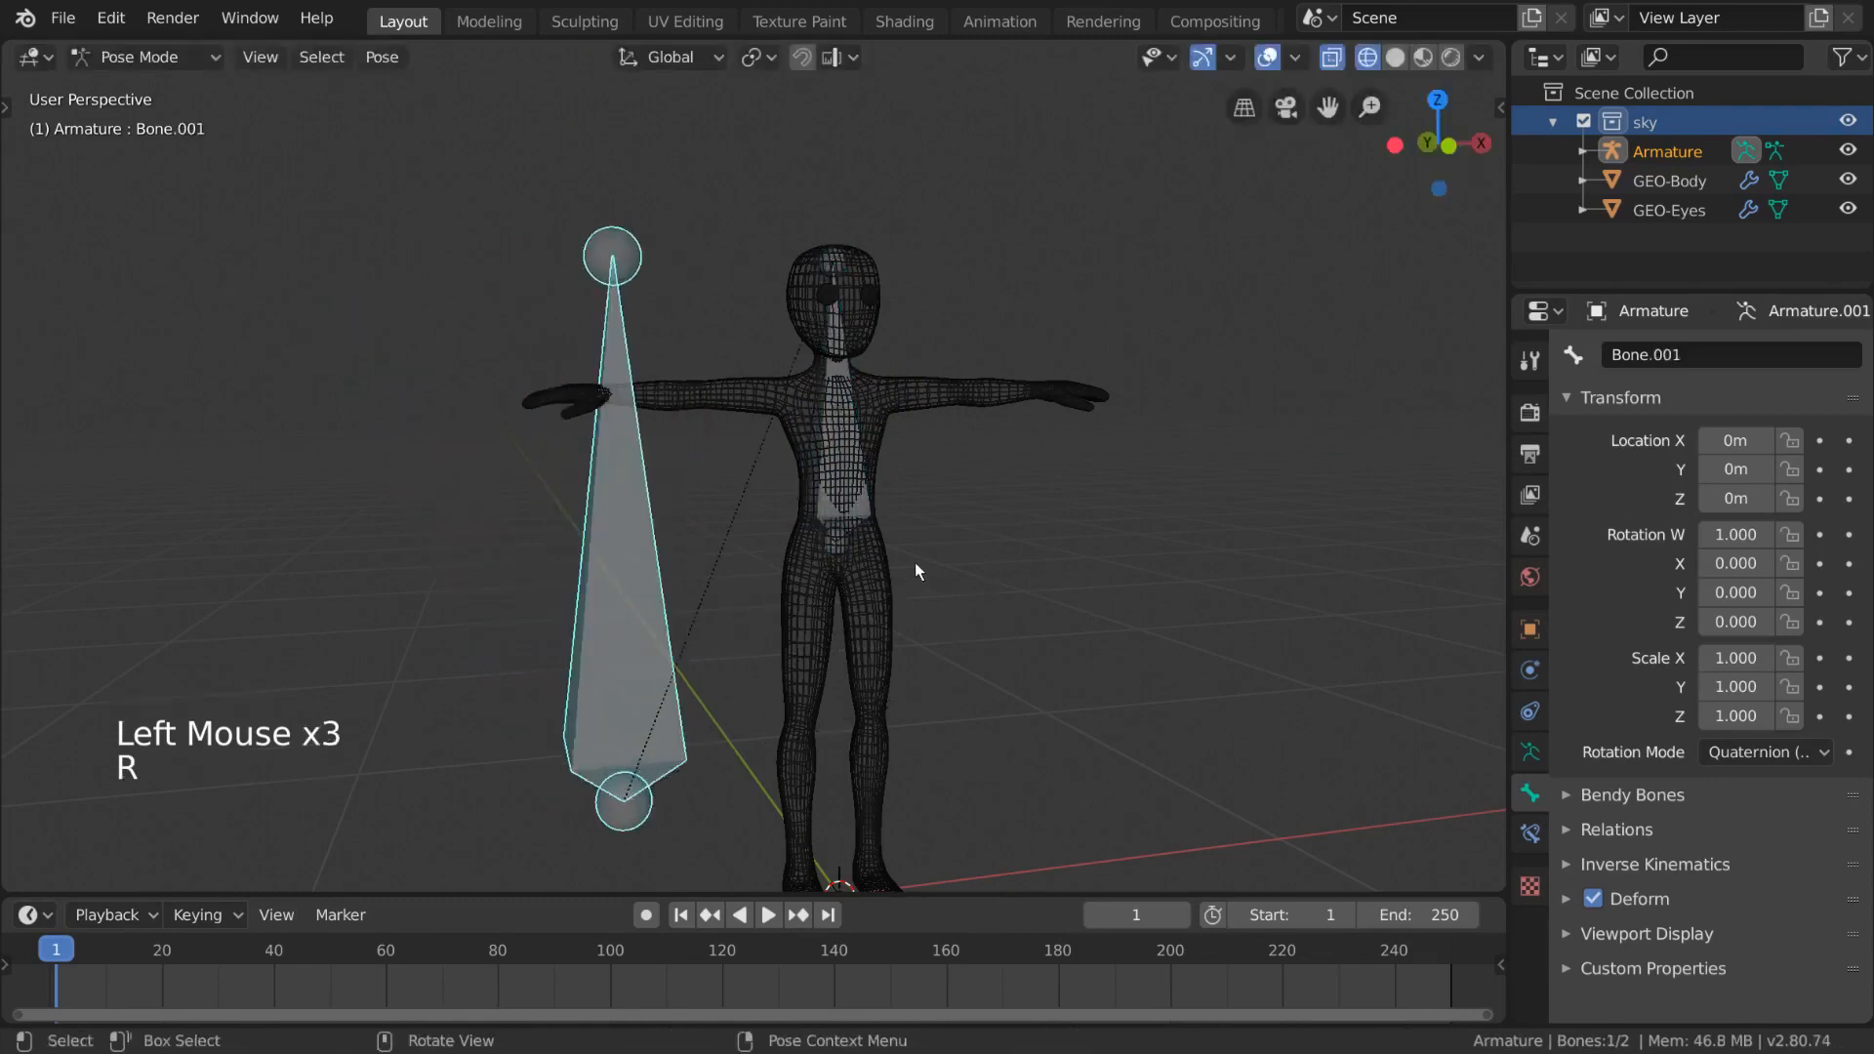
- Return to Edit Mode and delete the second bone
{"action": "key", "text": "Tab"}
{"action": "left_click", "coordinate": [642, 607]}
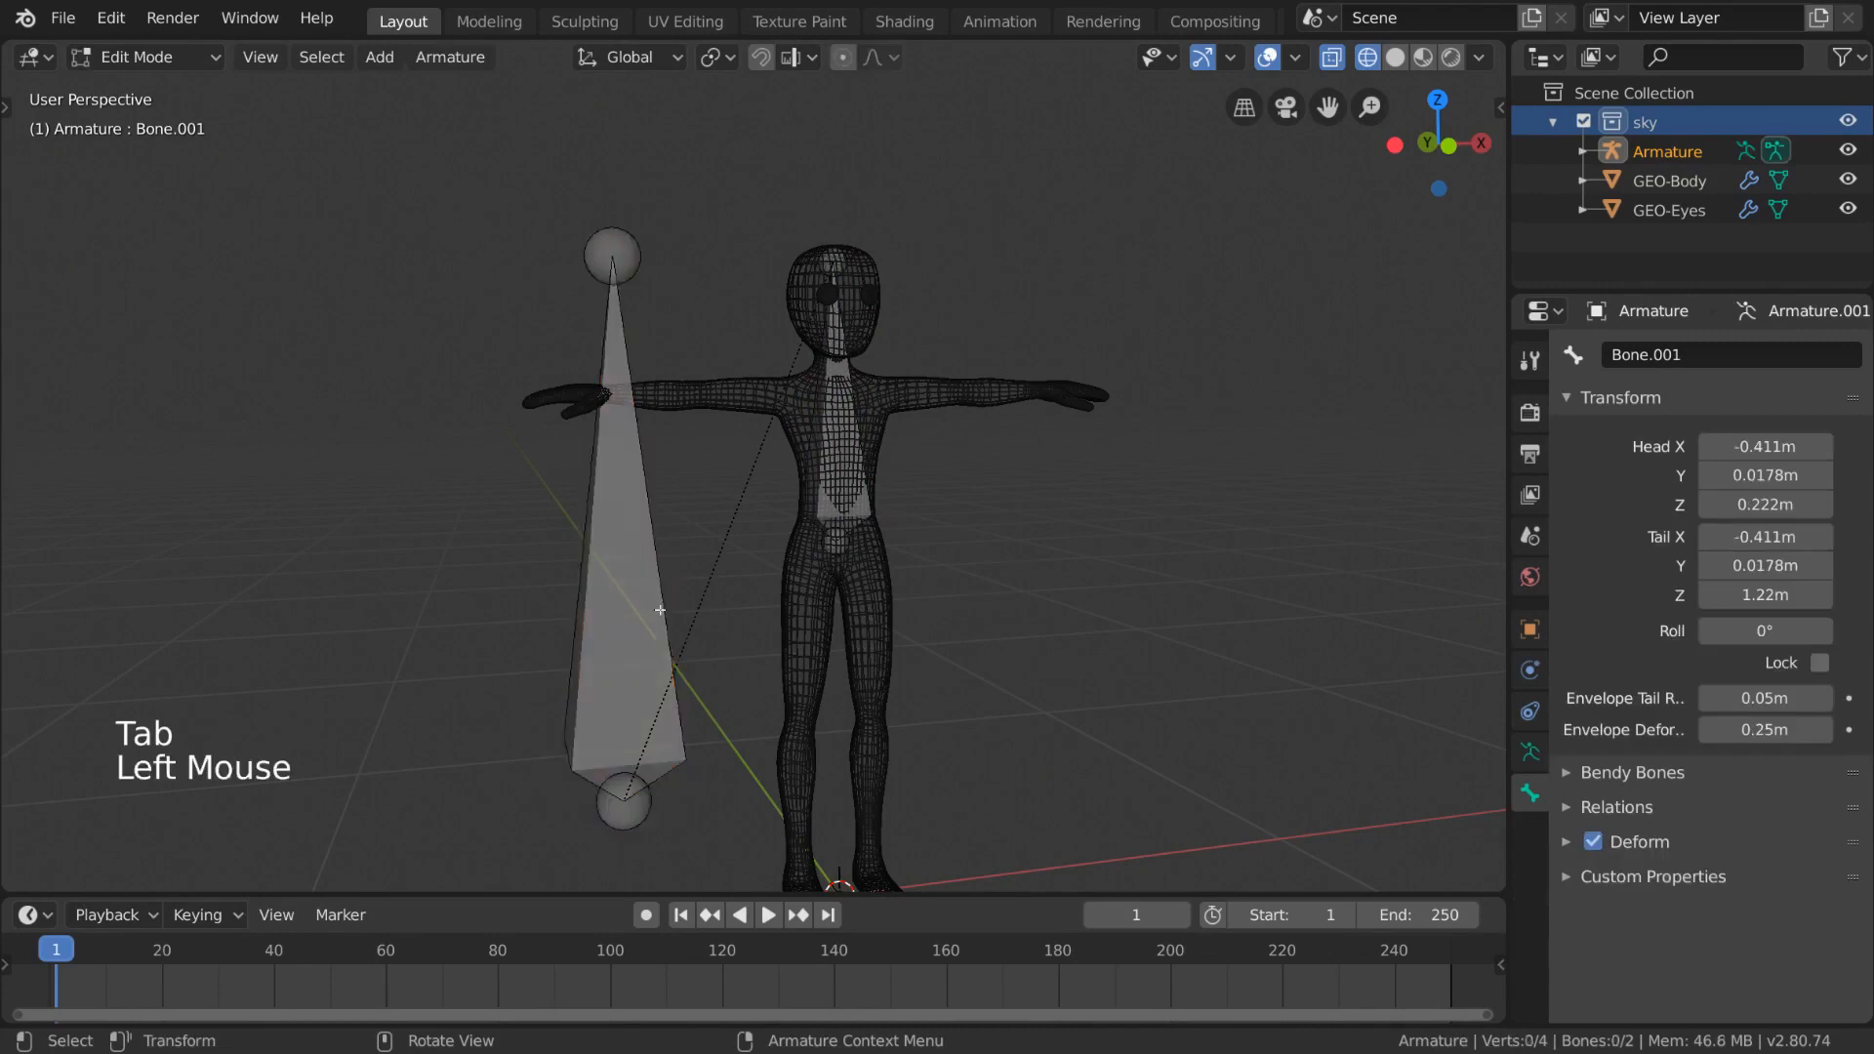
{"action": "key", "text": "g"}
{"action": "left_click", "coordinate": [636, 563]}
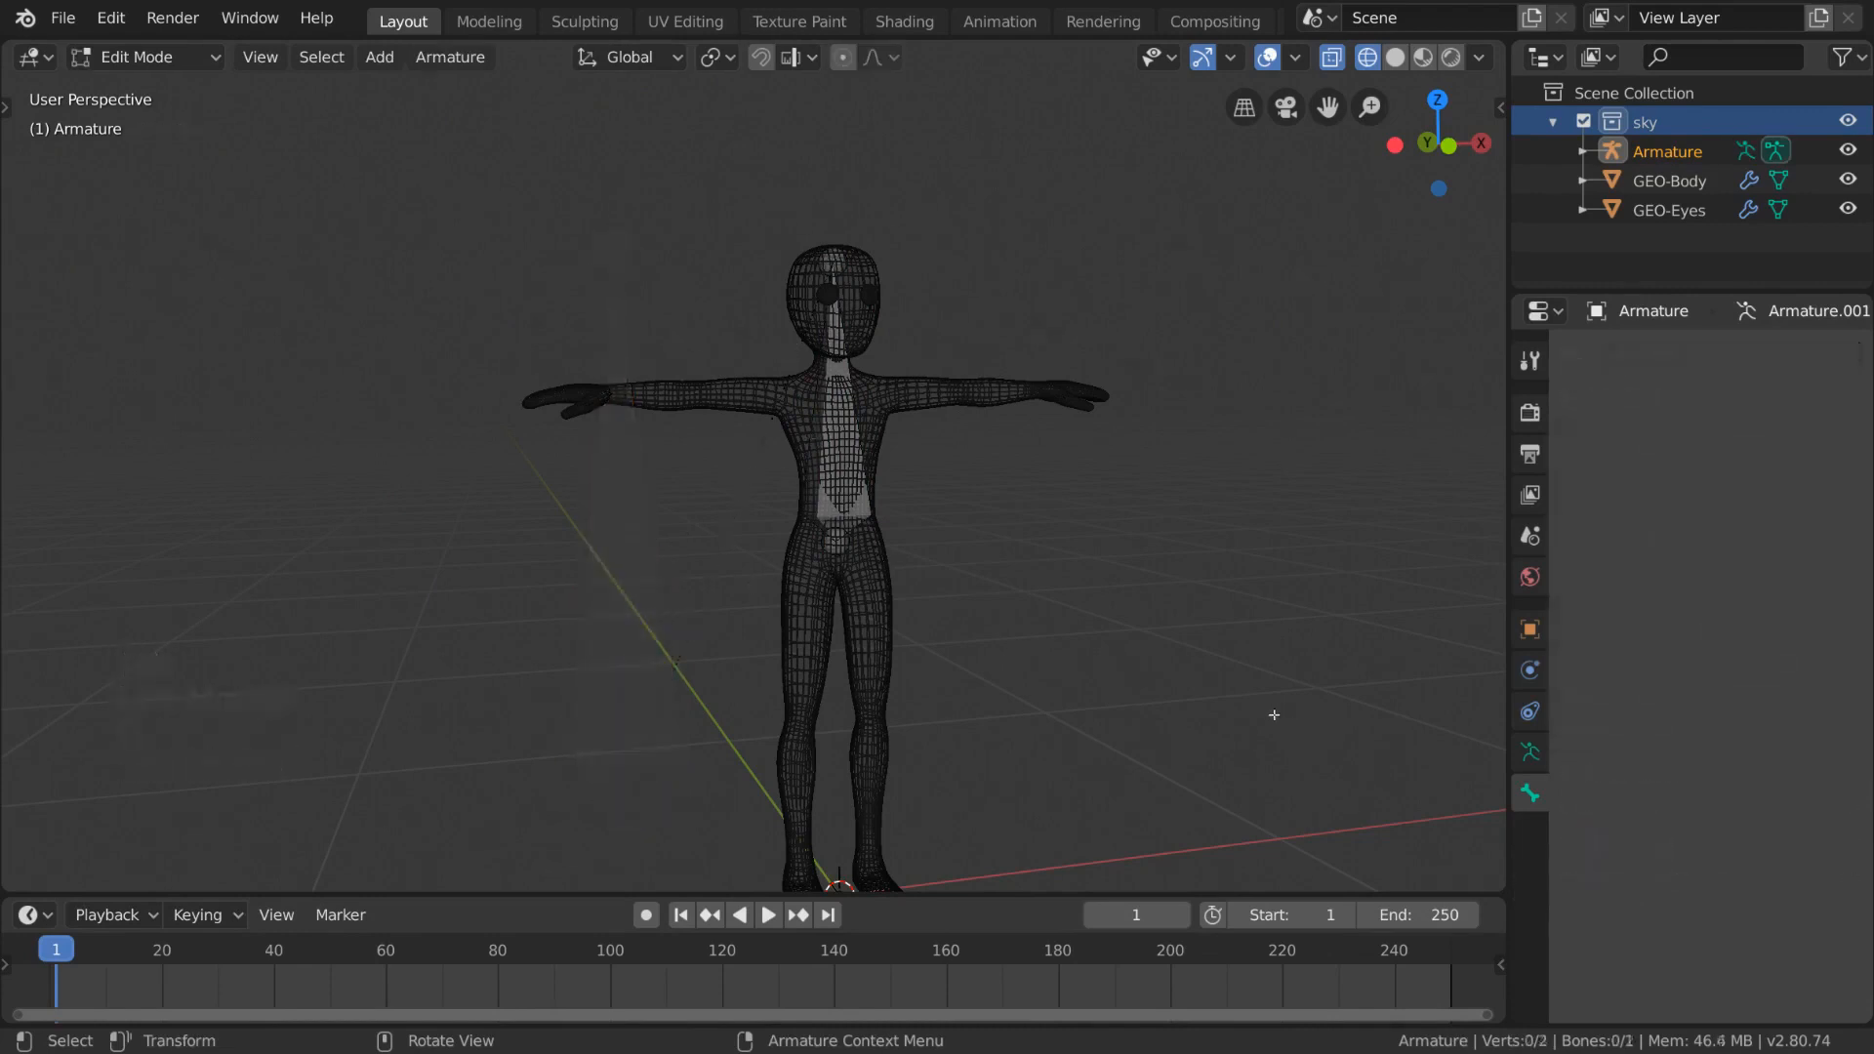
- Select the spine bone in Edit Mode and subdivide it
{"action": "middle_click_drag", "start_coordinate": [1260, 709], "coordinate": [1269, 651], "text": "shift"}
{"action": "left_click", "coordinate": [850, 323]}
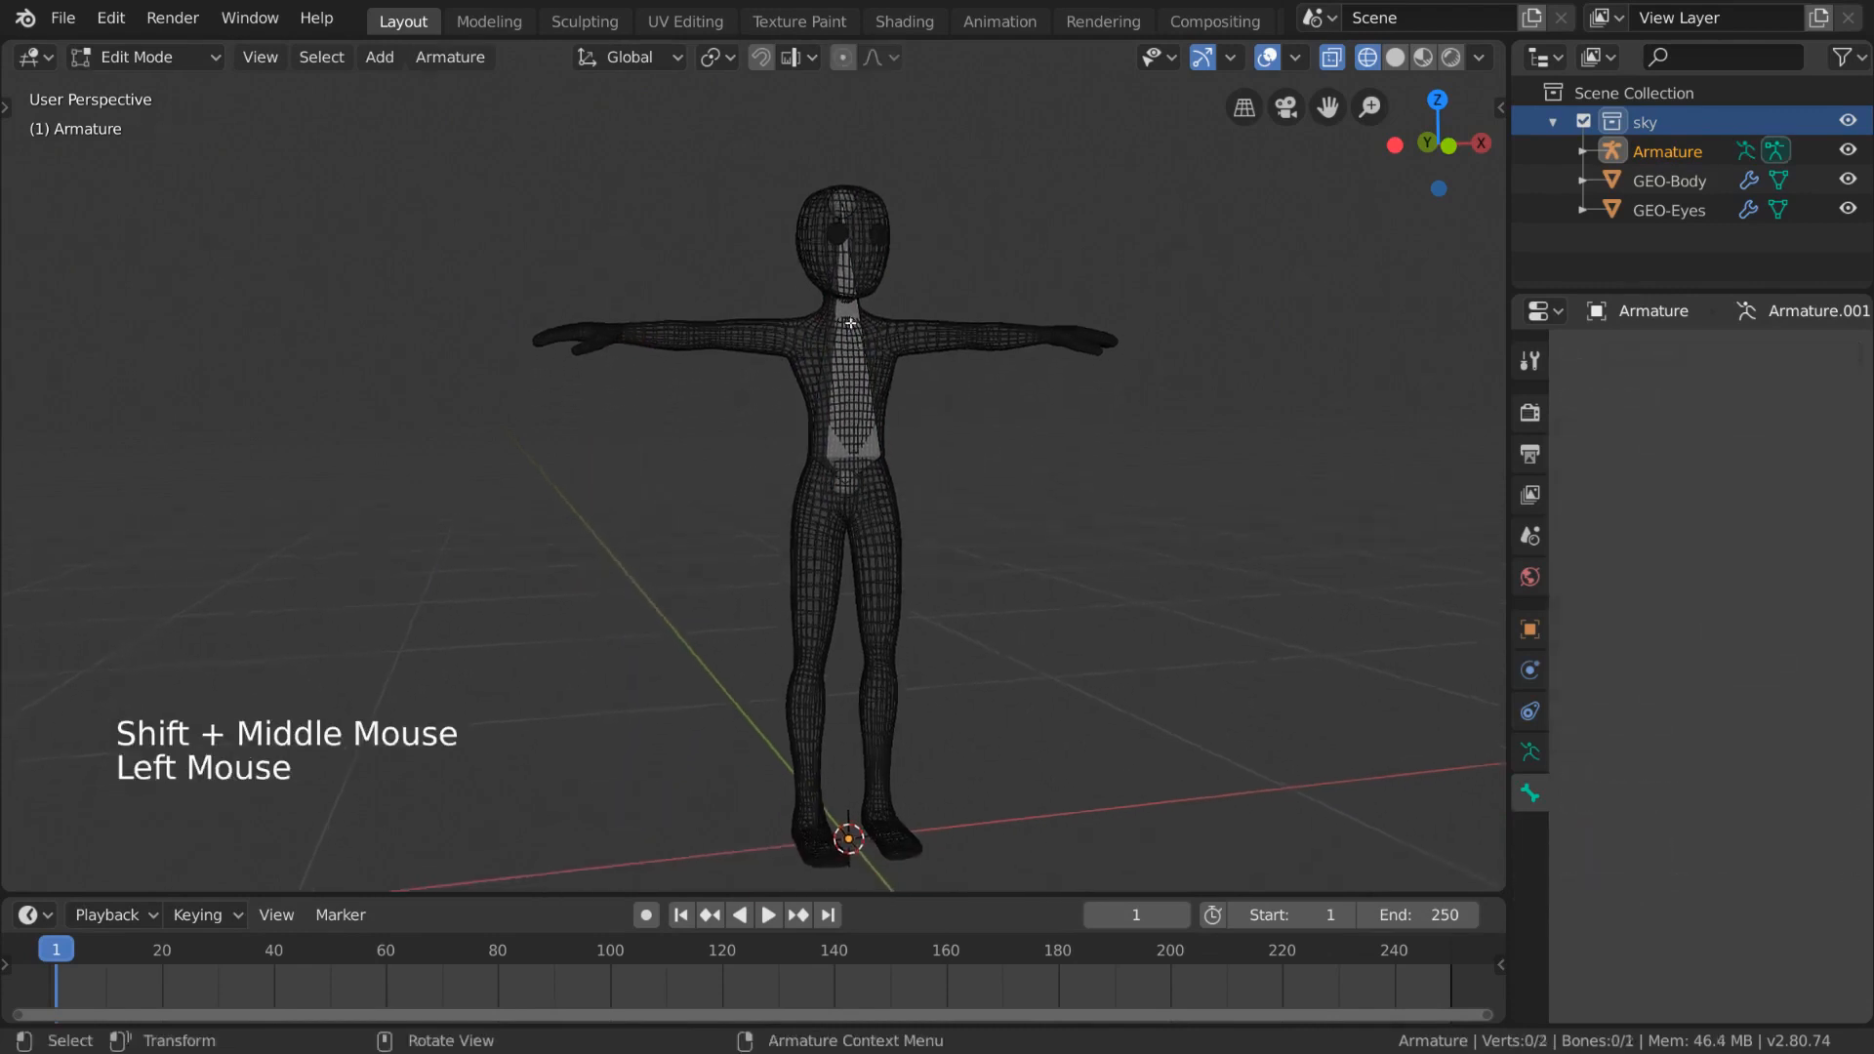
{"action": "left_click", "coordinate": [875, 453]}
{"action": "middle_click_drag", "start_coordinate": [919, 458], "coordinate": [975, 474]}
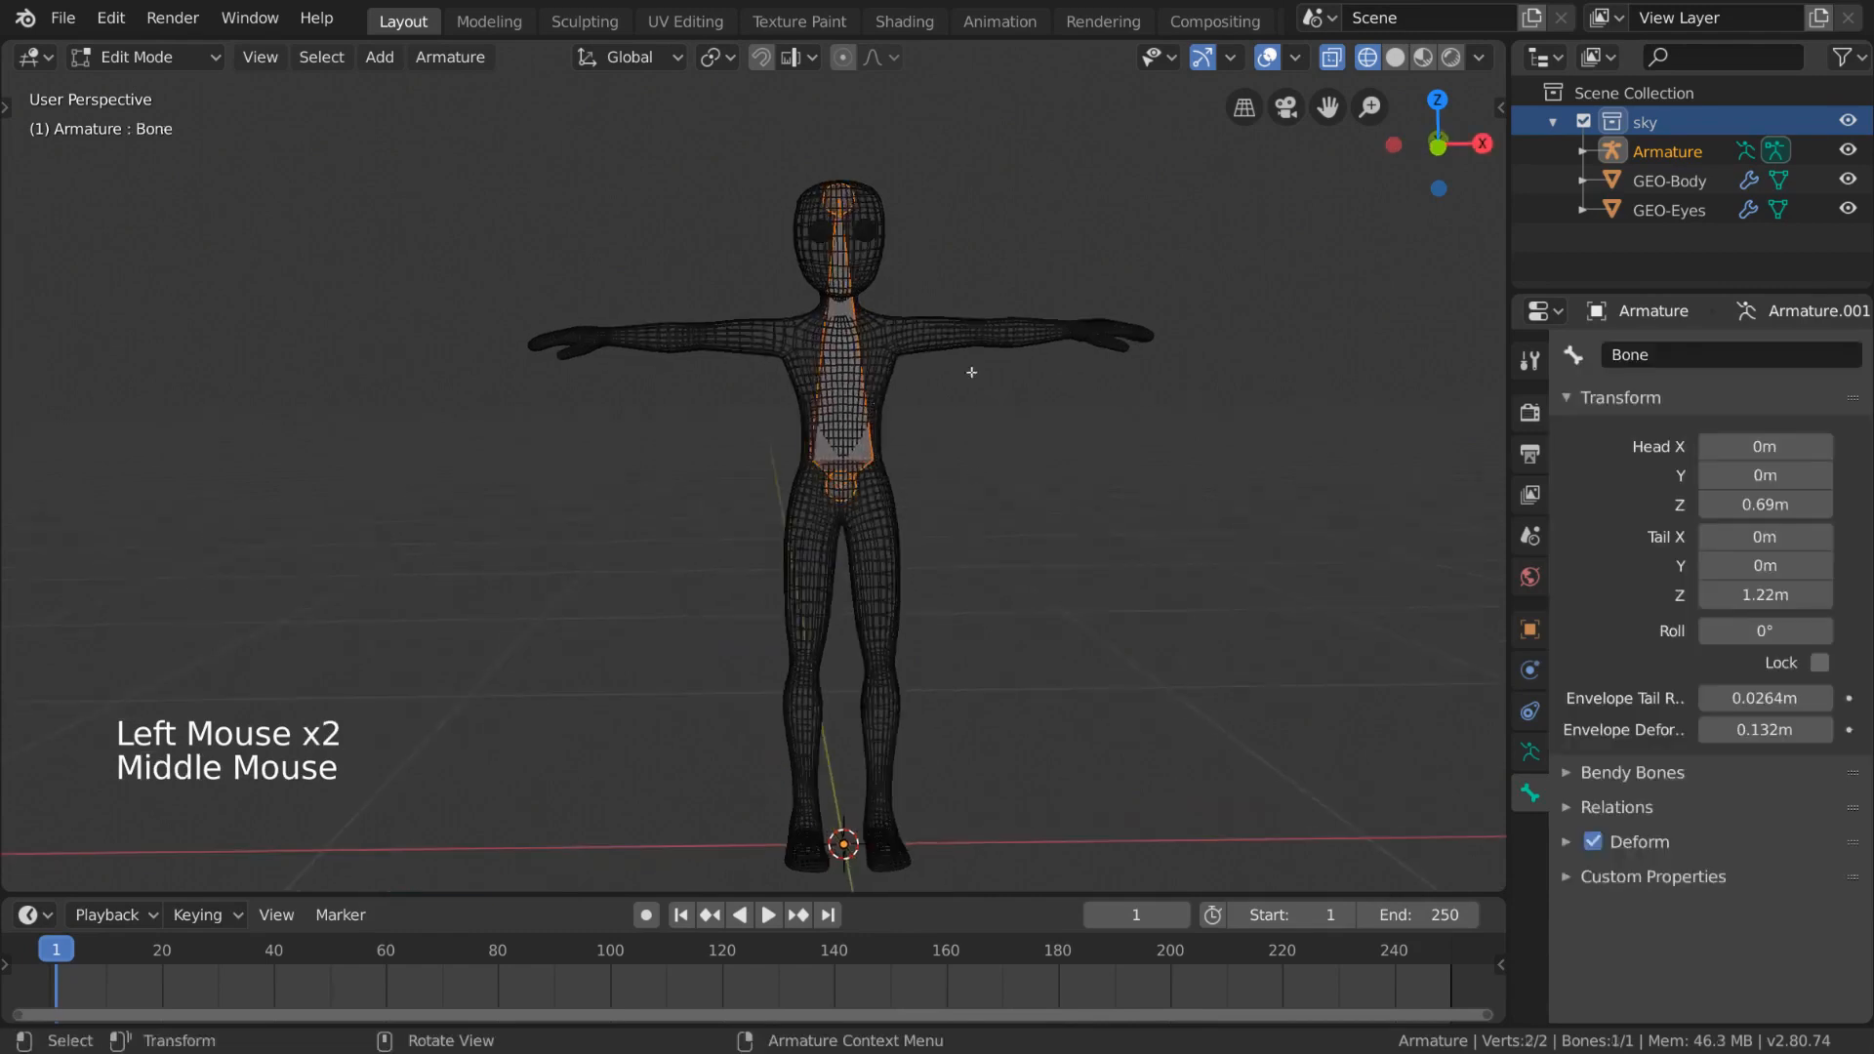
{"action": "middle_click_drag", "start_coordinate": [971, 372], "coordinate": [823, 377], "text": "shift"}
{"action": "right_click", "coordinate": [1070, 427]}
{"action": "mouse_move", "coordinate": [1071, 410]}
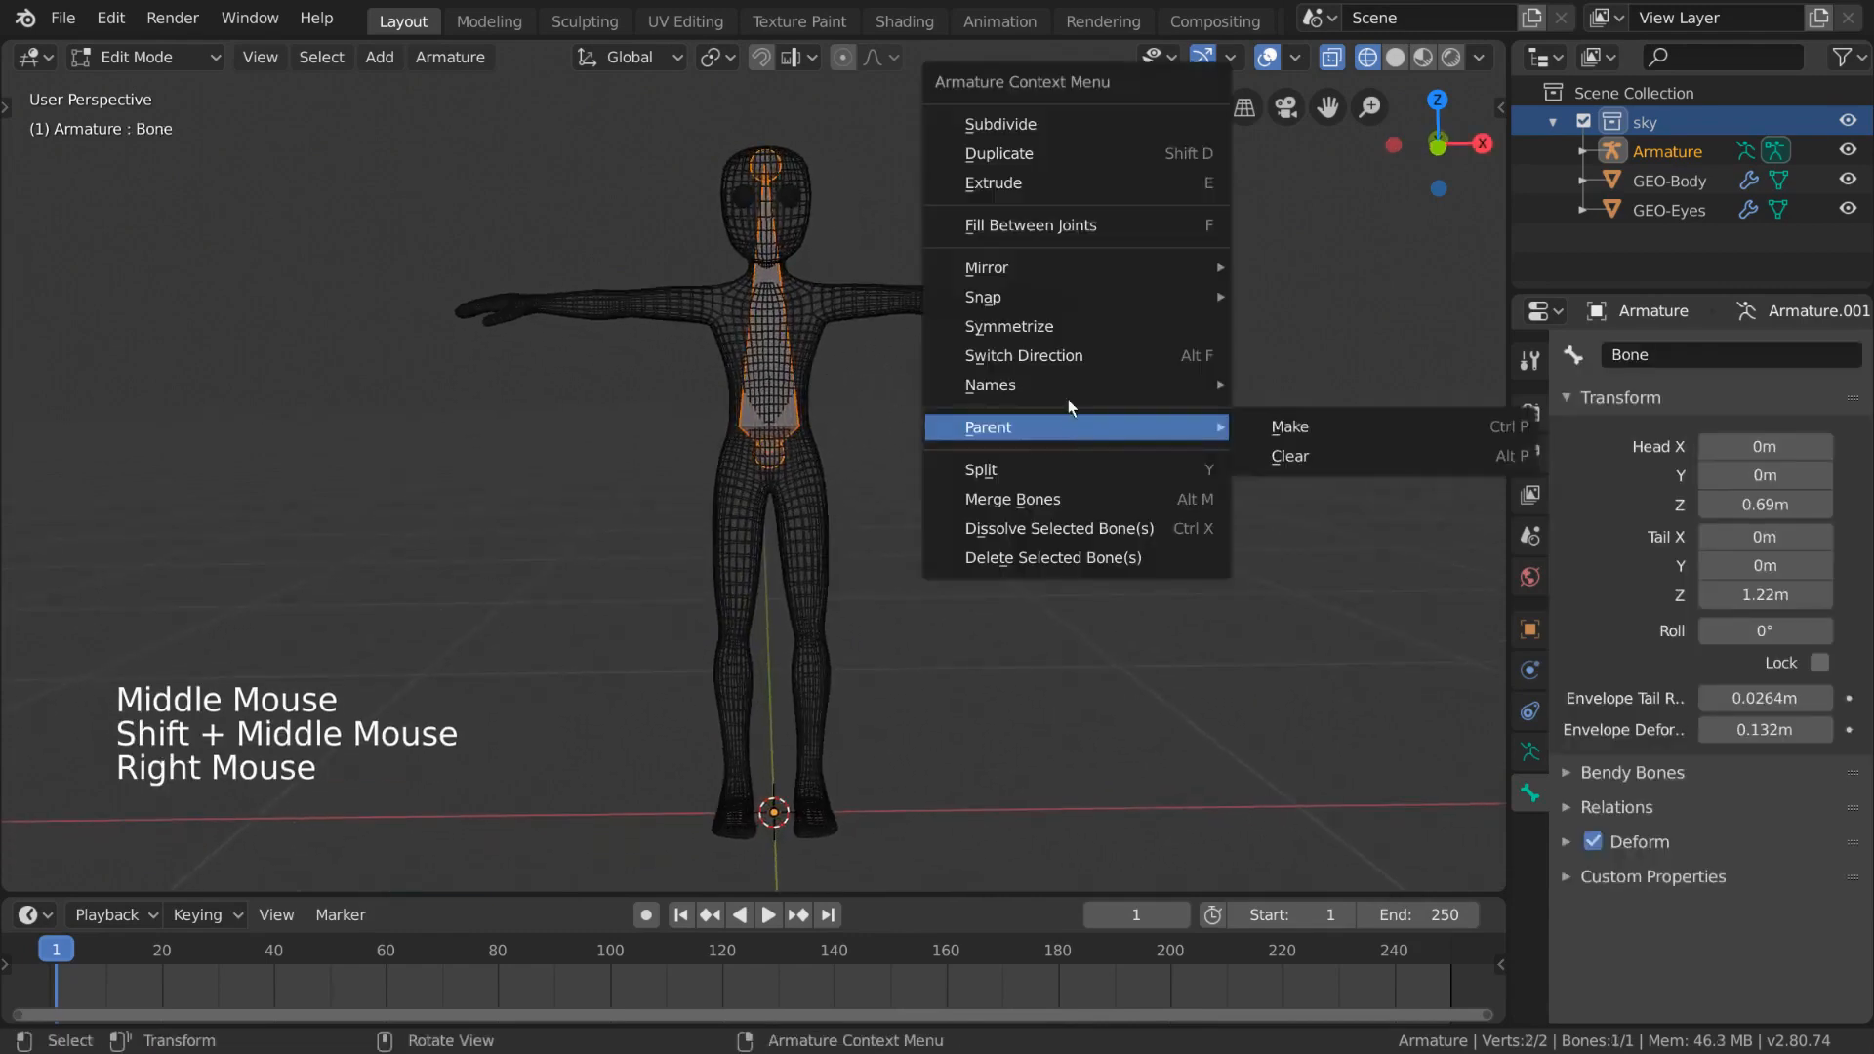
{"action": "left_click", "coordinate": [1109, 125]}
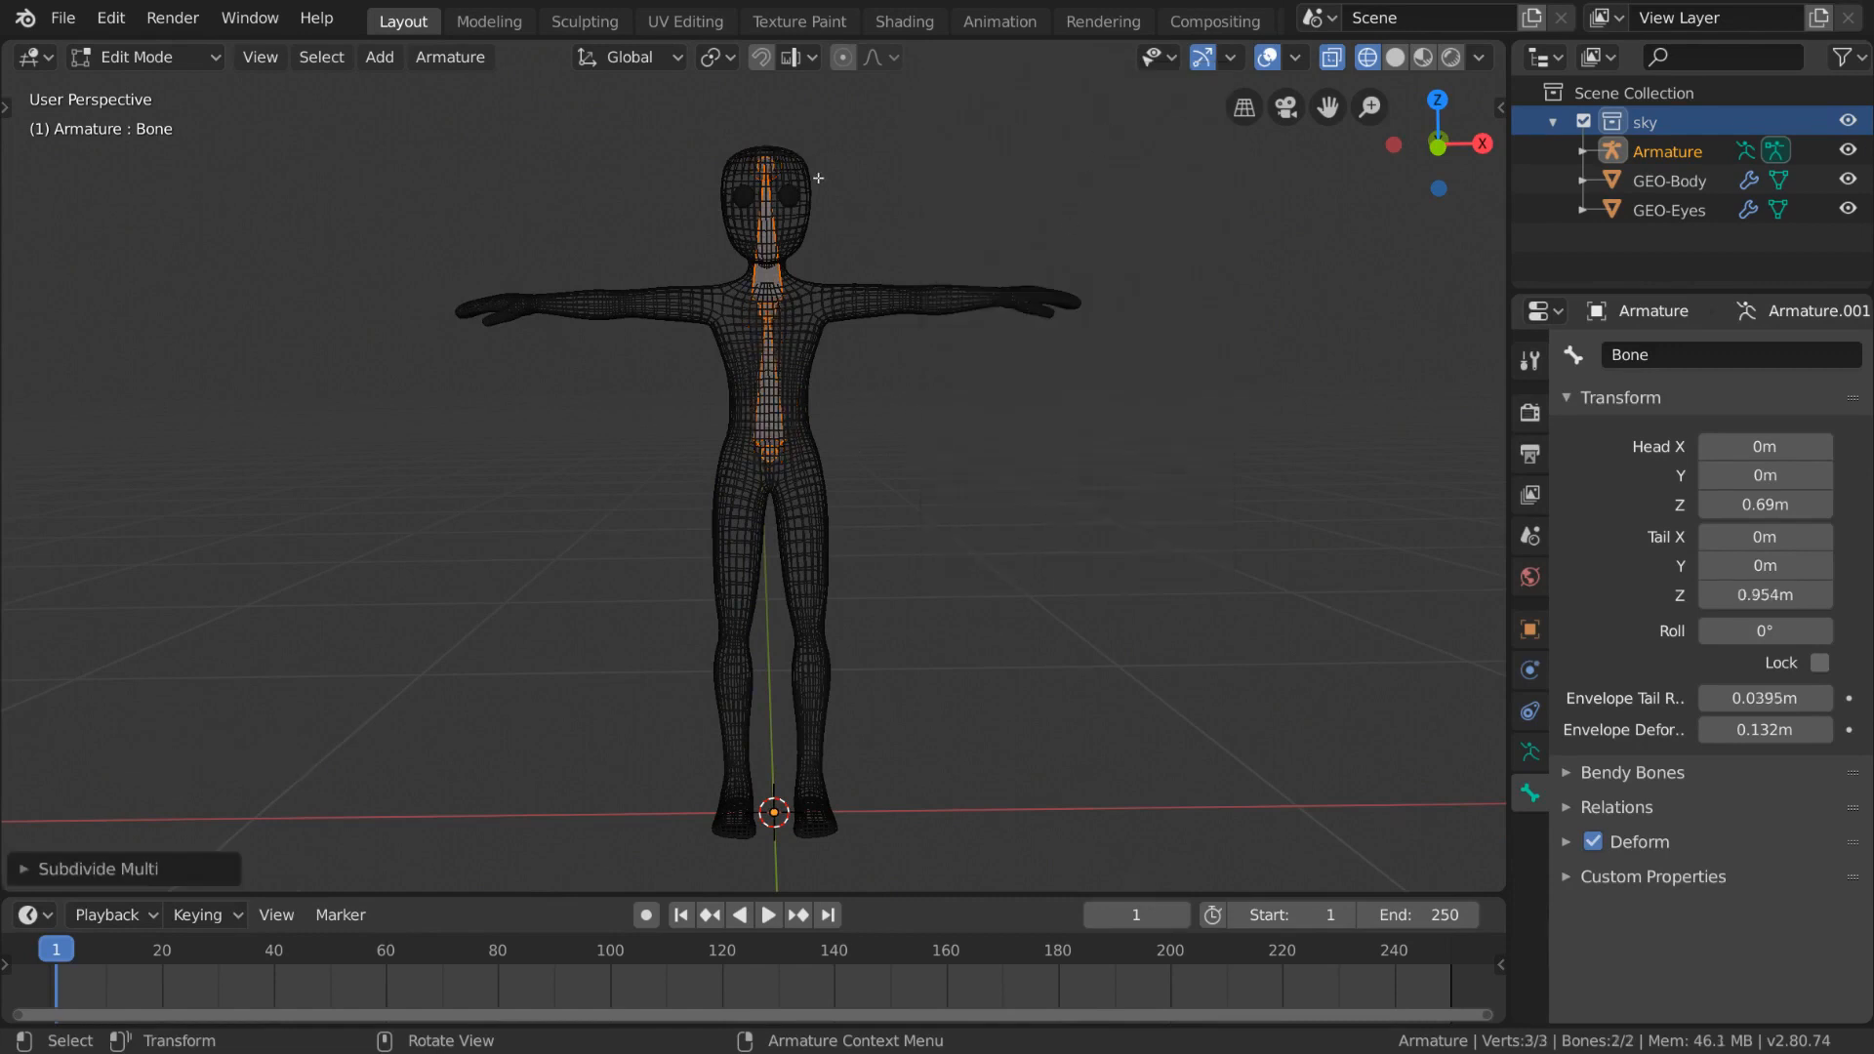
- Set the subdivision's number of cuts to 2
{"action": "middle_click_drag", "start_coordinate": [873, 479], "coordinate": [929, 485]}
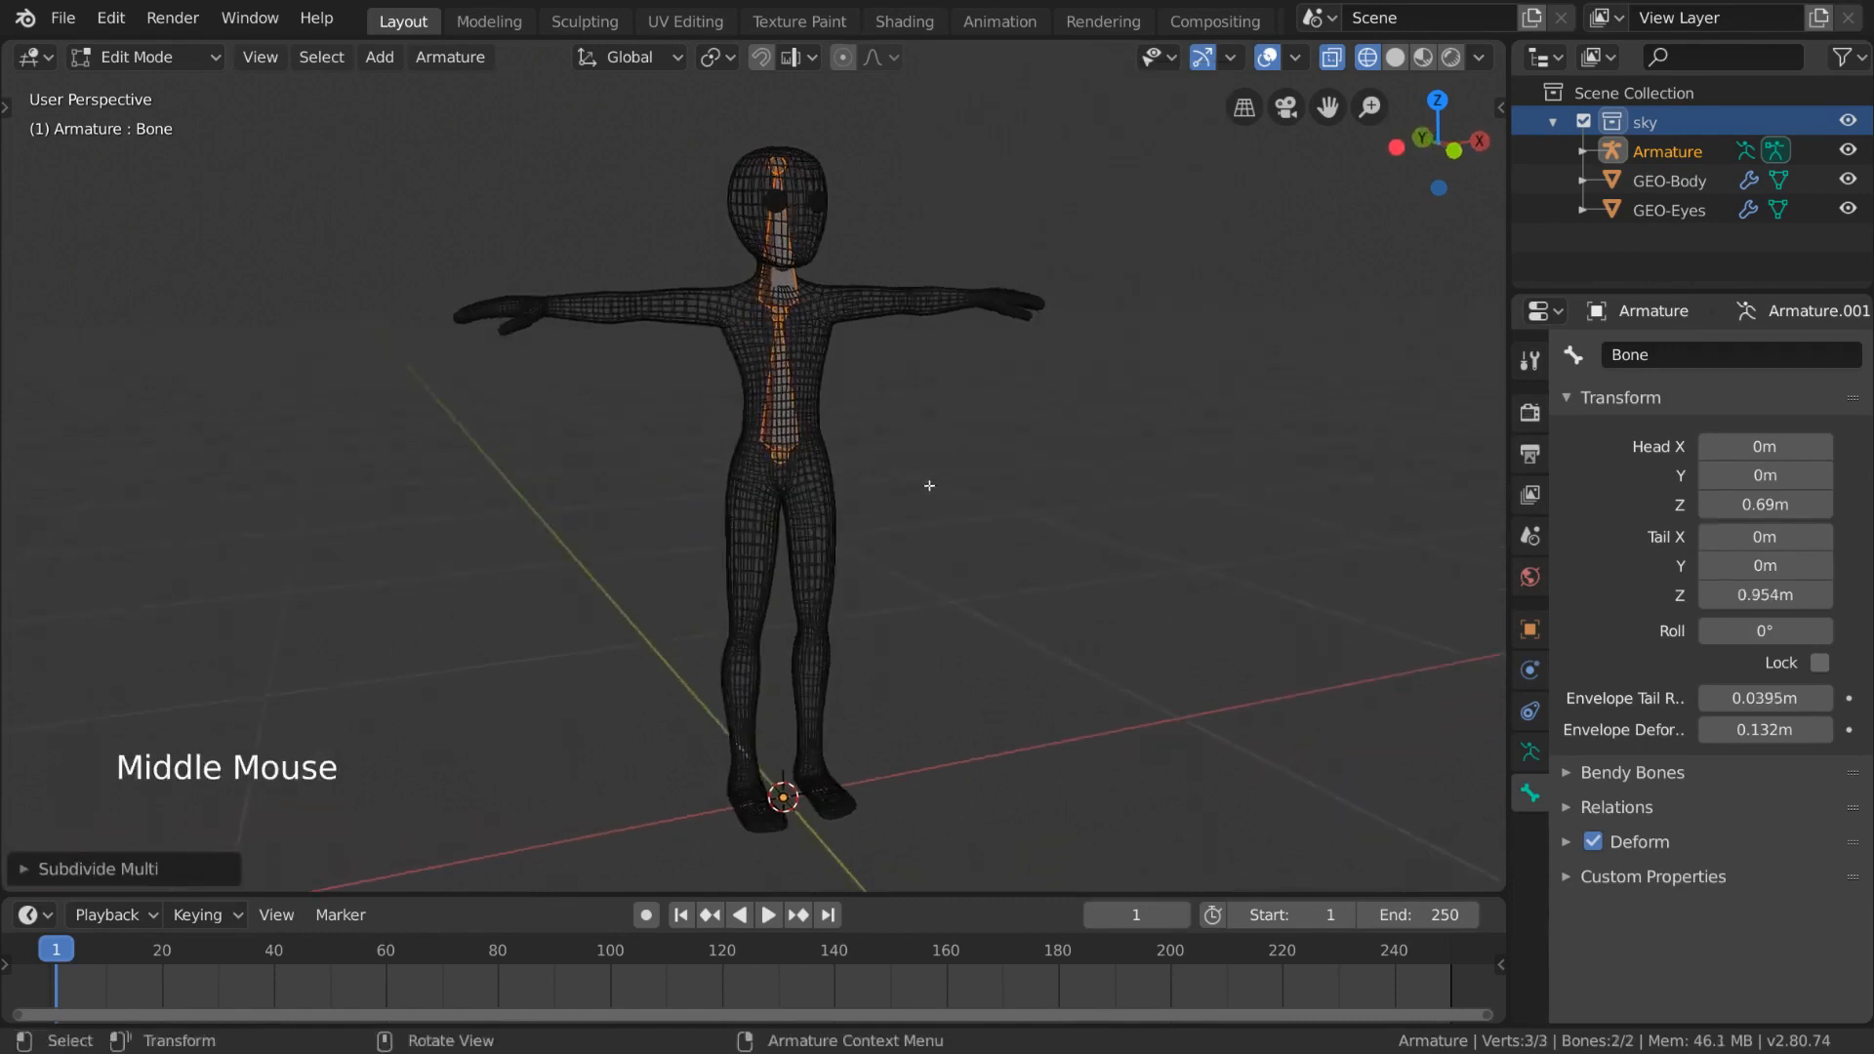
{"action": "left_click", "coordinate": [29, 868]}
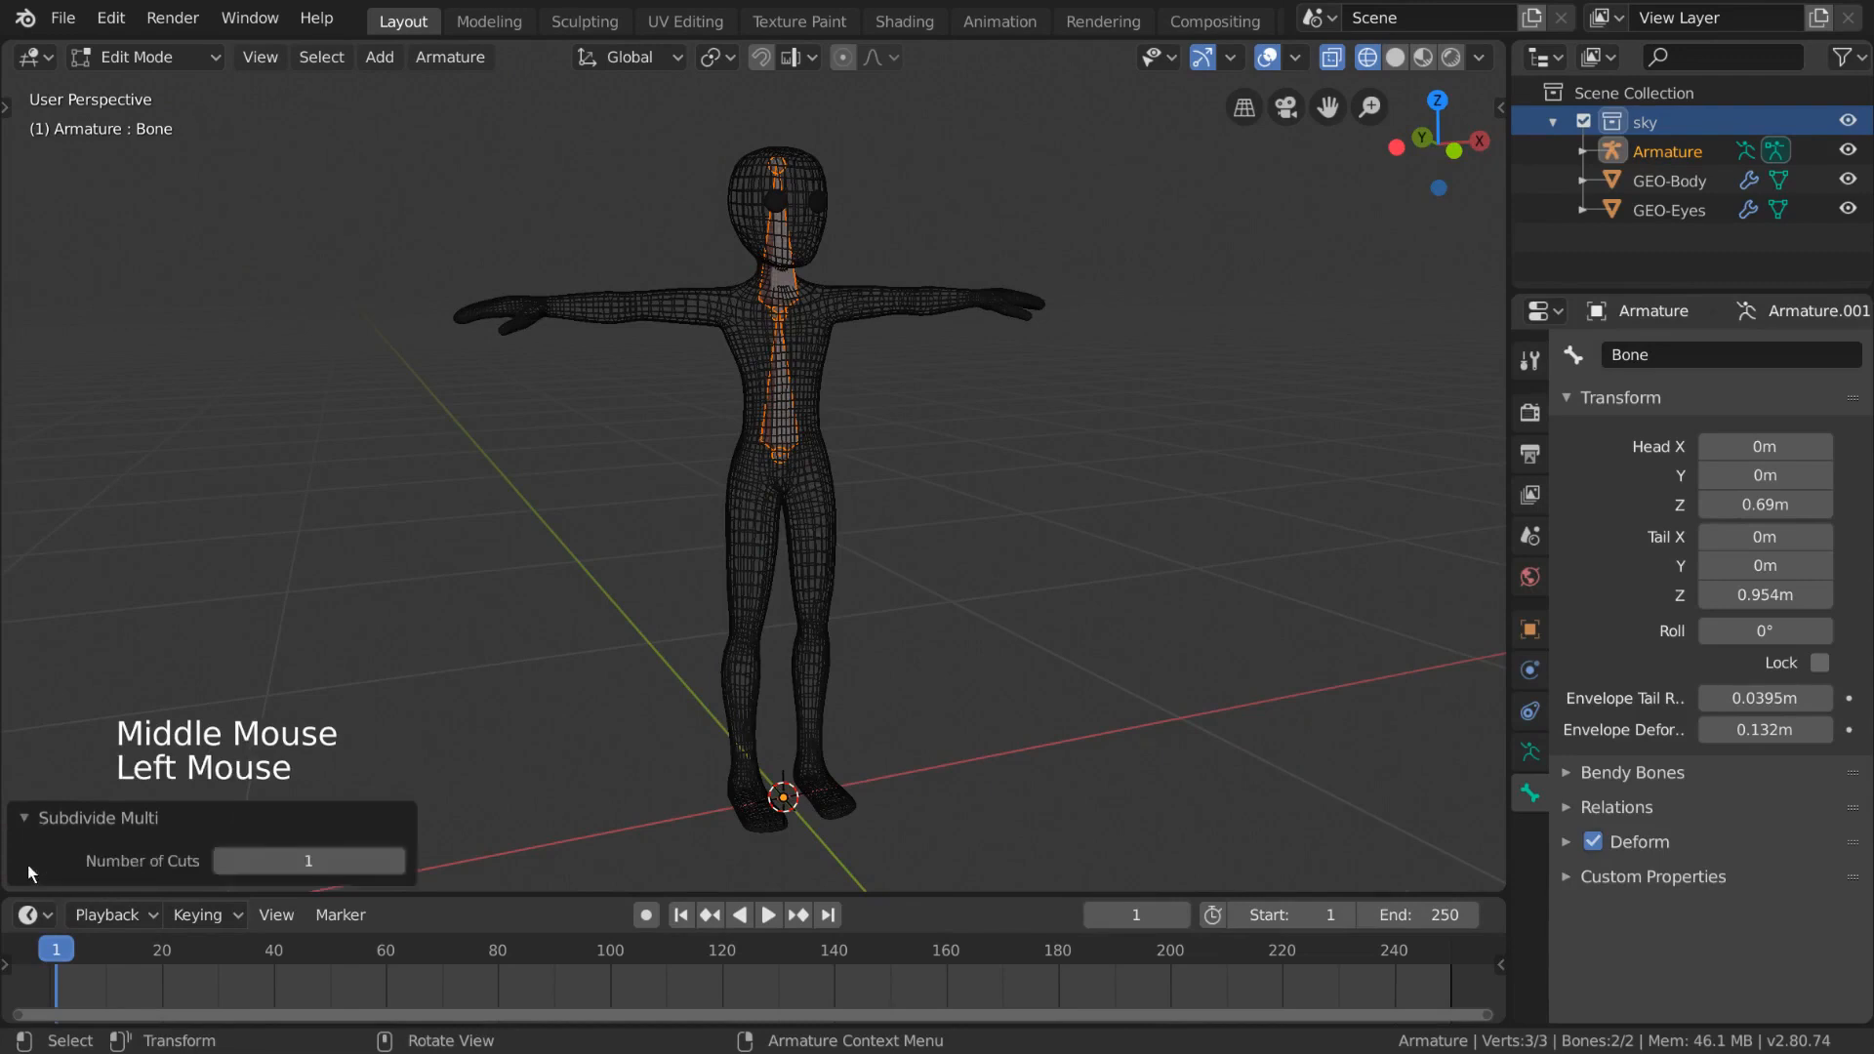
{"action": "left_click", "coordinate": [400, 862]}
{"action": "left_click", "coordinate": [400, 862]}
{"action": "left_click", "coordinate": [400, 863]}
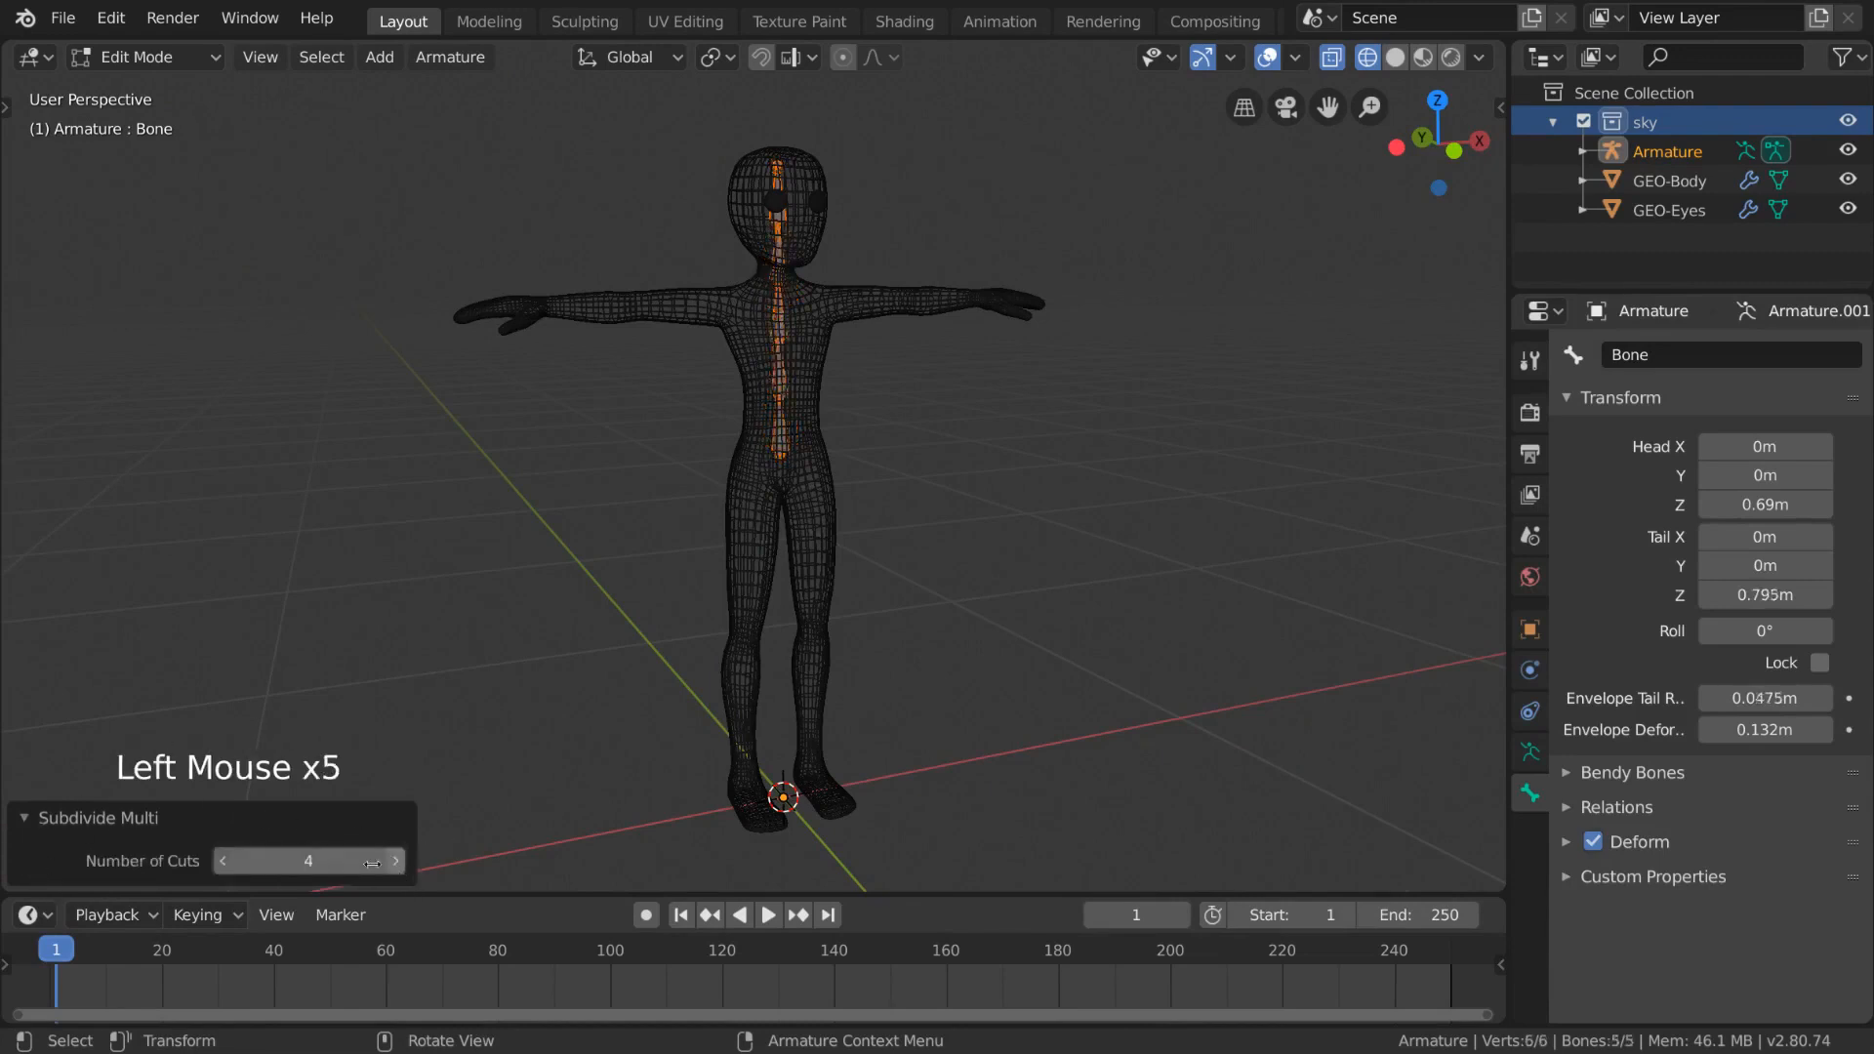
{"action": "left_click", "coordinate": [225, 863]}
{"action": "left_click", "coordinate": [225, 864]}
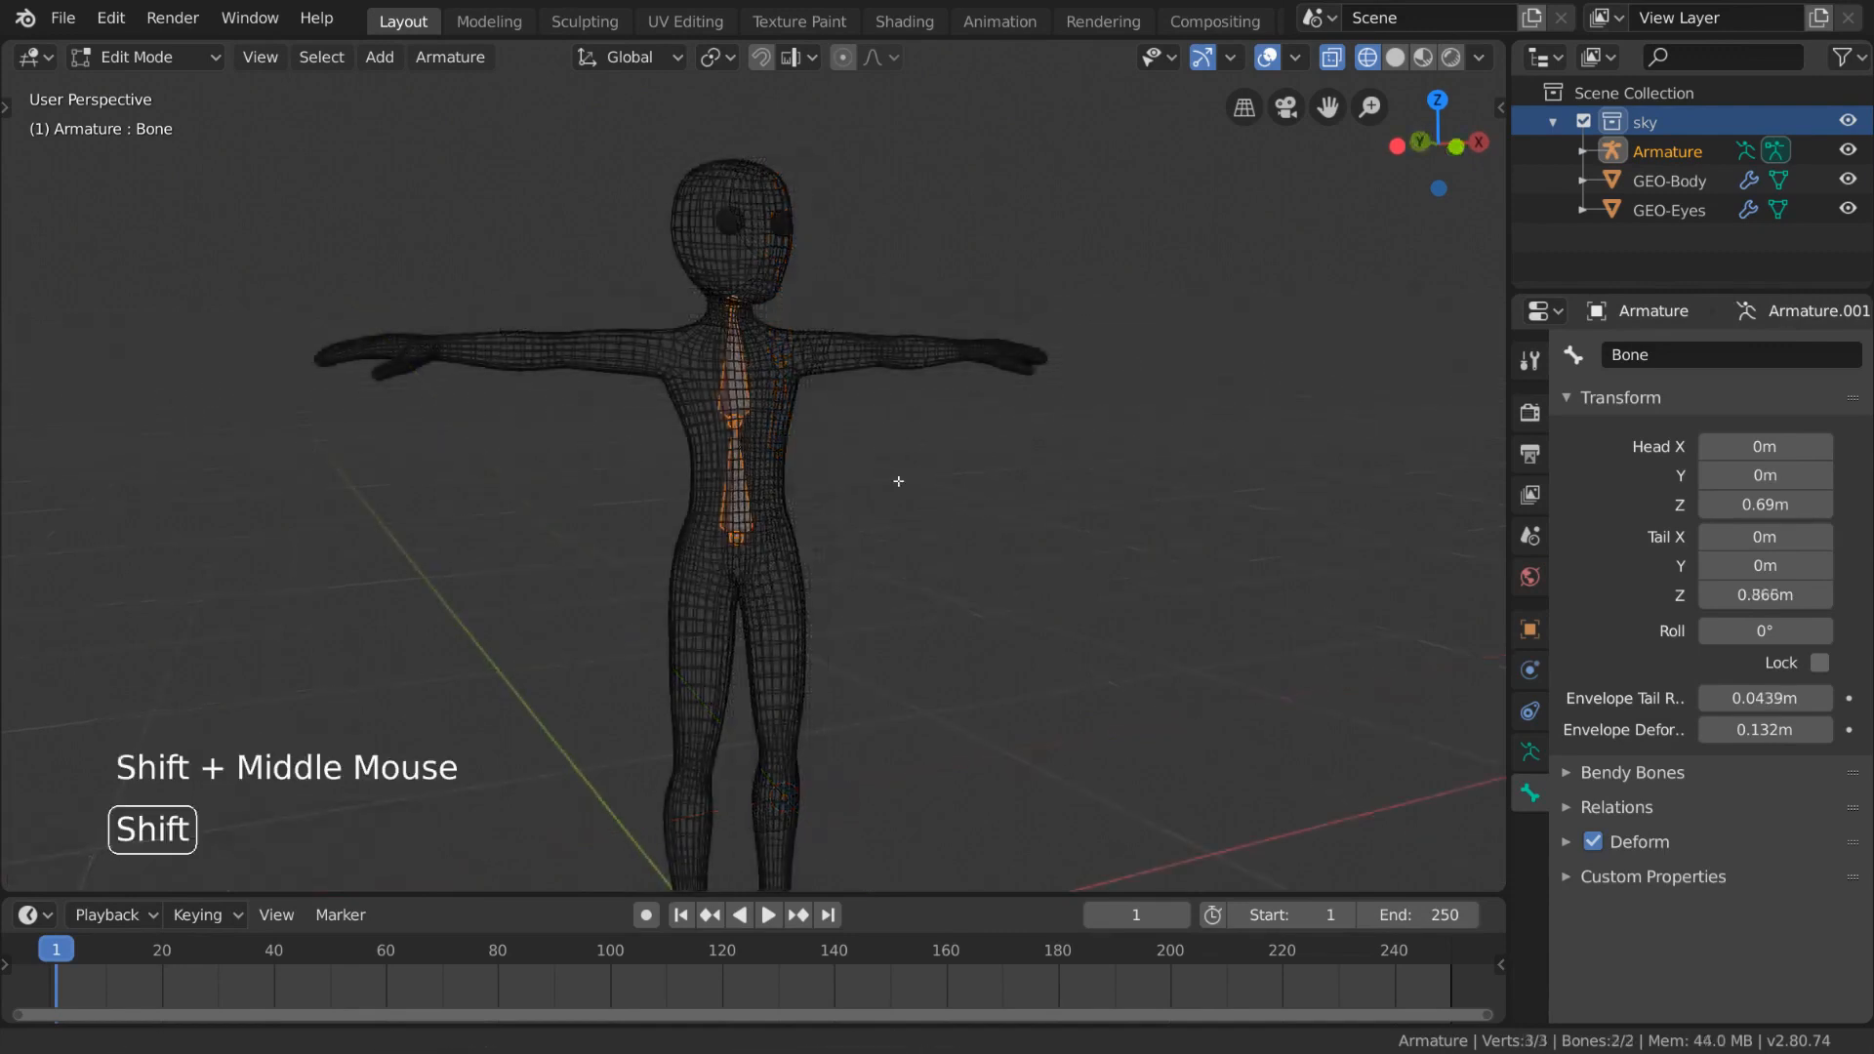
- Try extruding a new bone upward from the top spine bone's tip, then undo the extrusion
{"action": "middle_click_drag", "start_coordinate": [898, 481], "coordinate": [916, 520], "text": "shift"}
{"action": "left_click", "coordinate": [752, 340]}
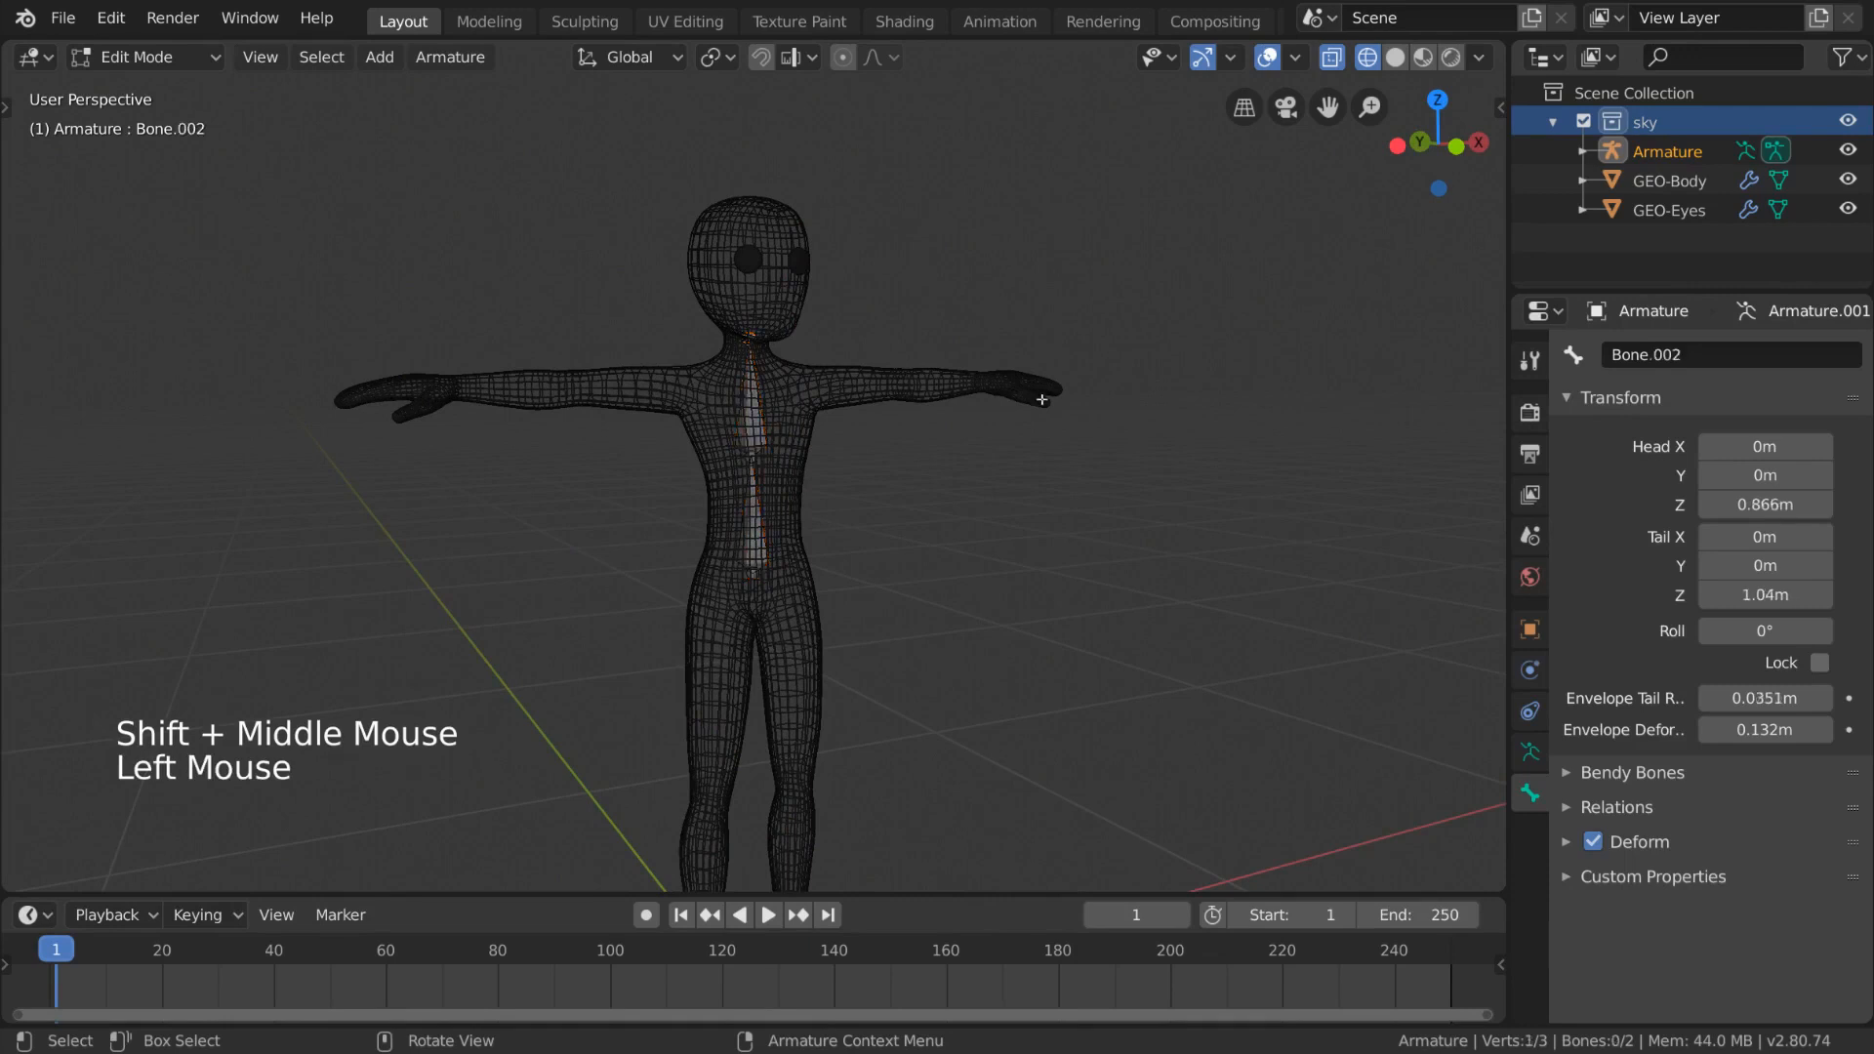
{"action": "middle_click_drag", "start_coordinate": [1042, 400], "coordinate": [840, 406]}
{"action": "key", "text": "e"}
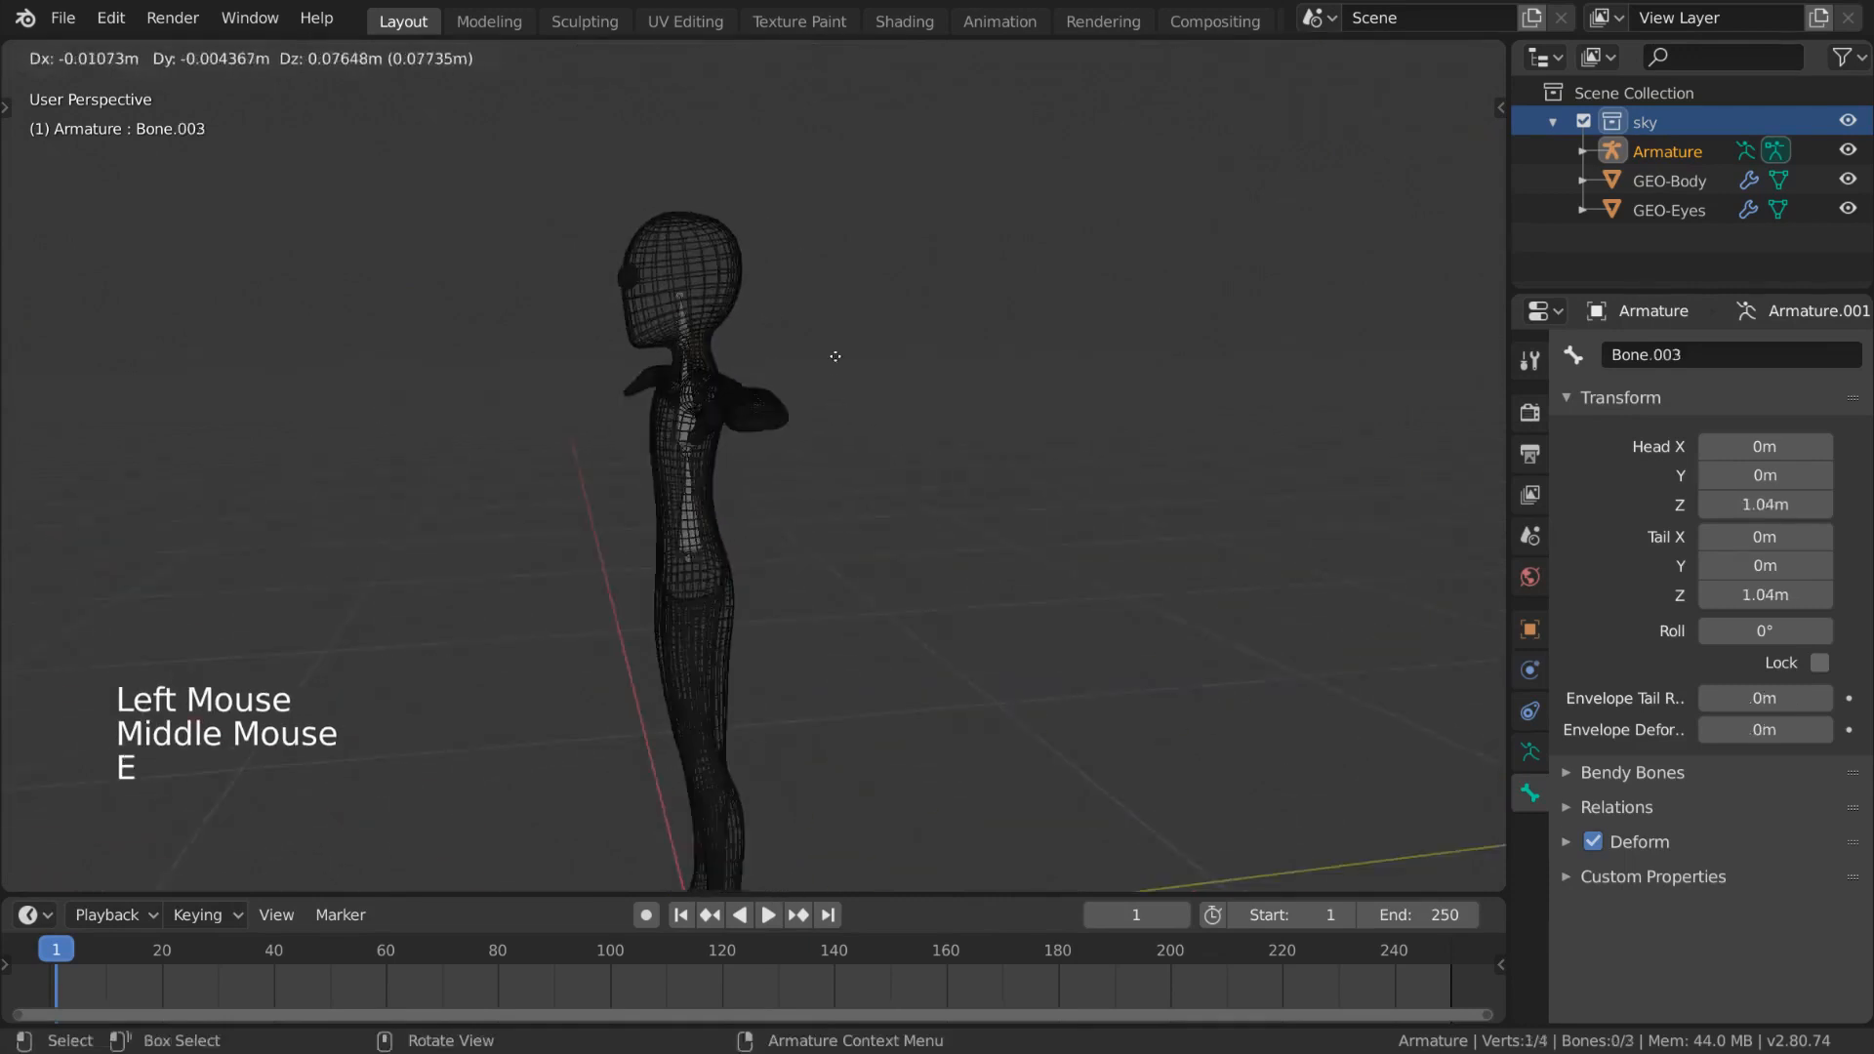
{"action": "middle_click", "coordinate": [849, 284]}
{"action": "left_click", "coordinate": [848, 293]}
{"action": "middle_click_drag", "start_coordinate": [849, 292], "coordinate": [775, 338]}
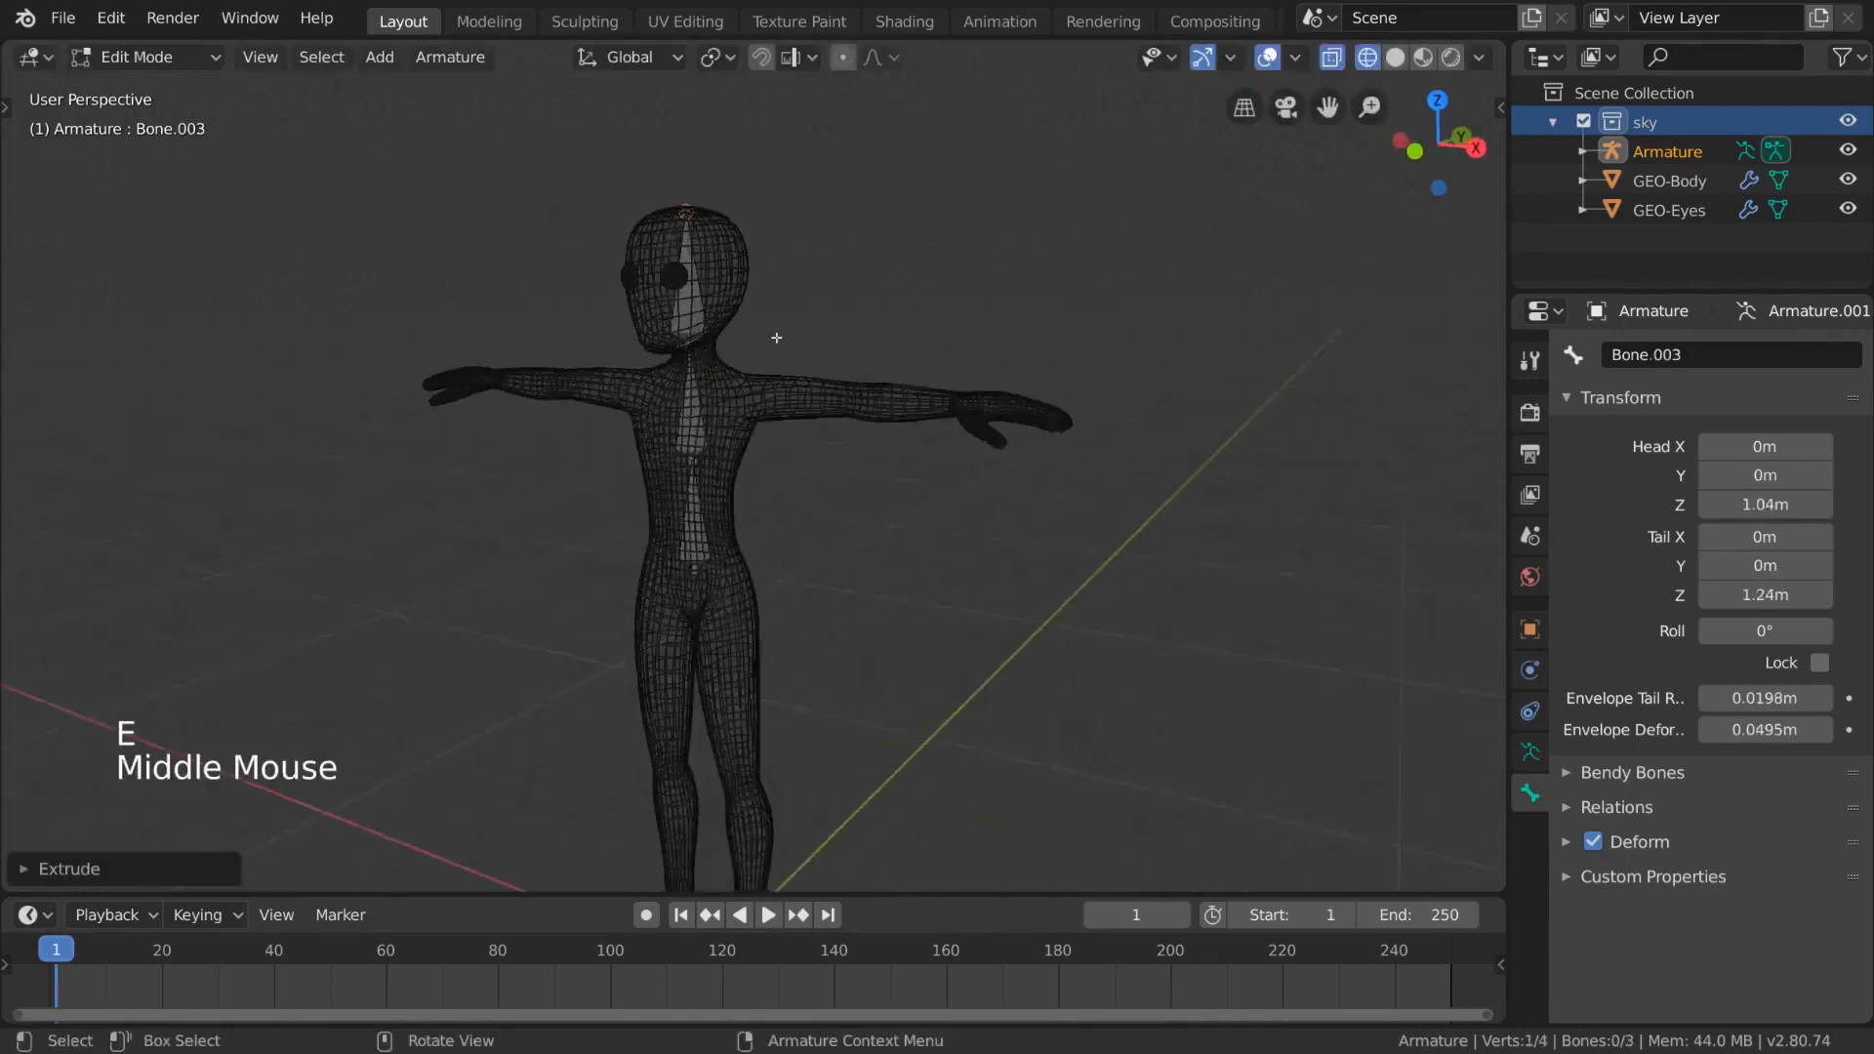
{"action": "key", "text": "ctrl+z"}
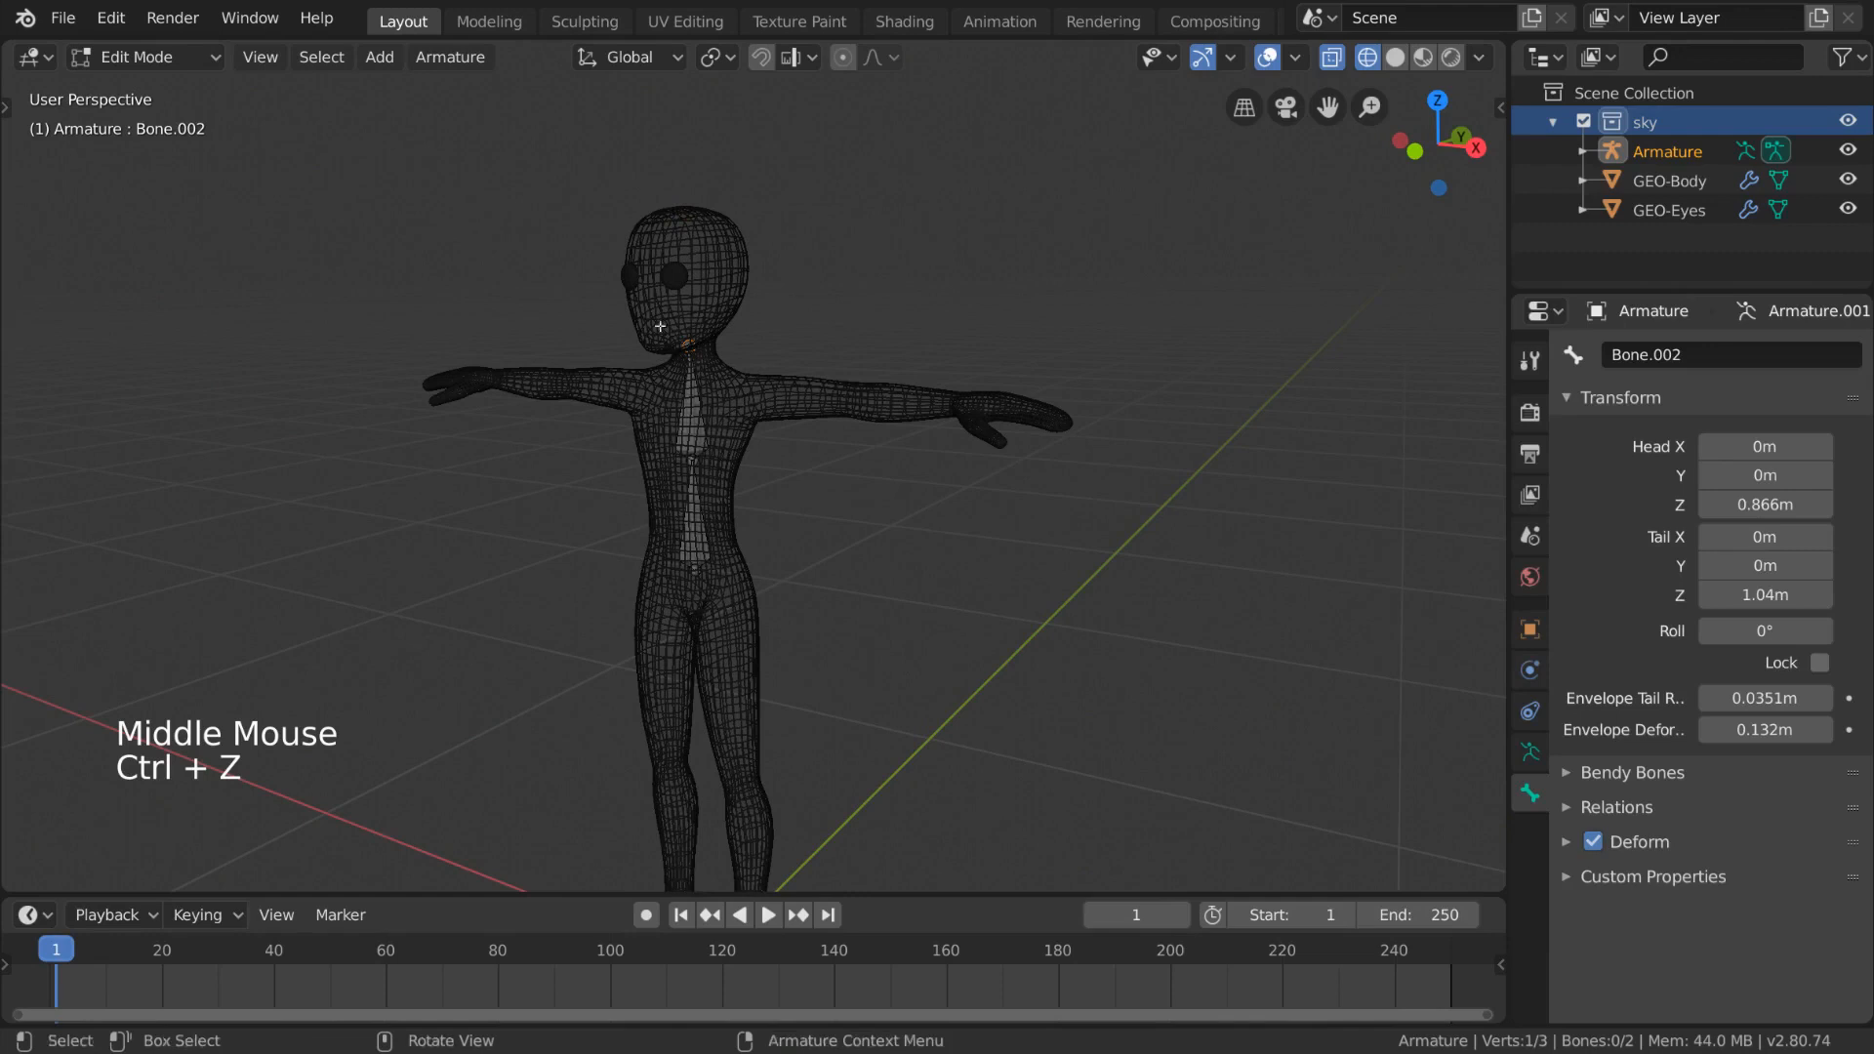
- With the Extrude tool, extrude a bone about 0.2 m straight up from the top spine bone into the head
{"action": "left_click", "coordinate": [10, 106]}
{"action": "left_click", "coordinate": [39, 647]}
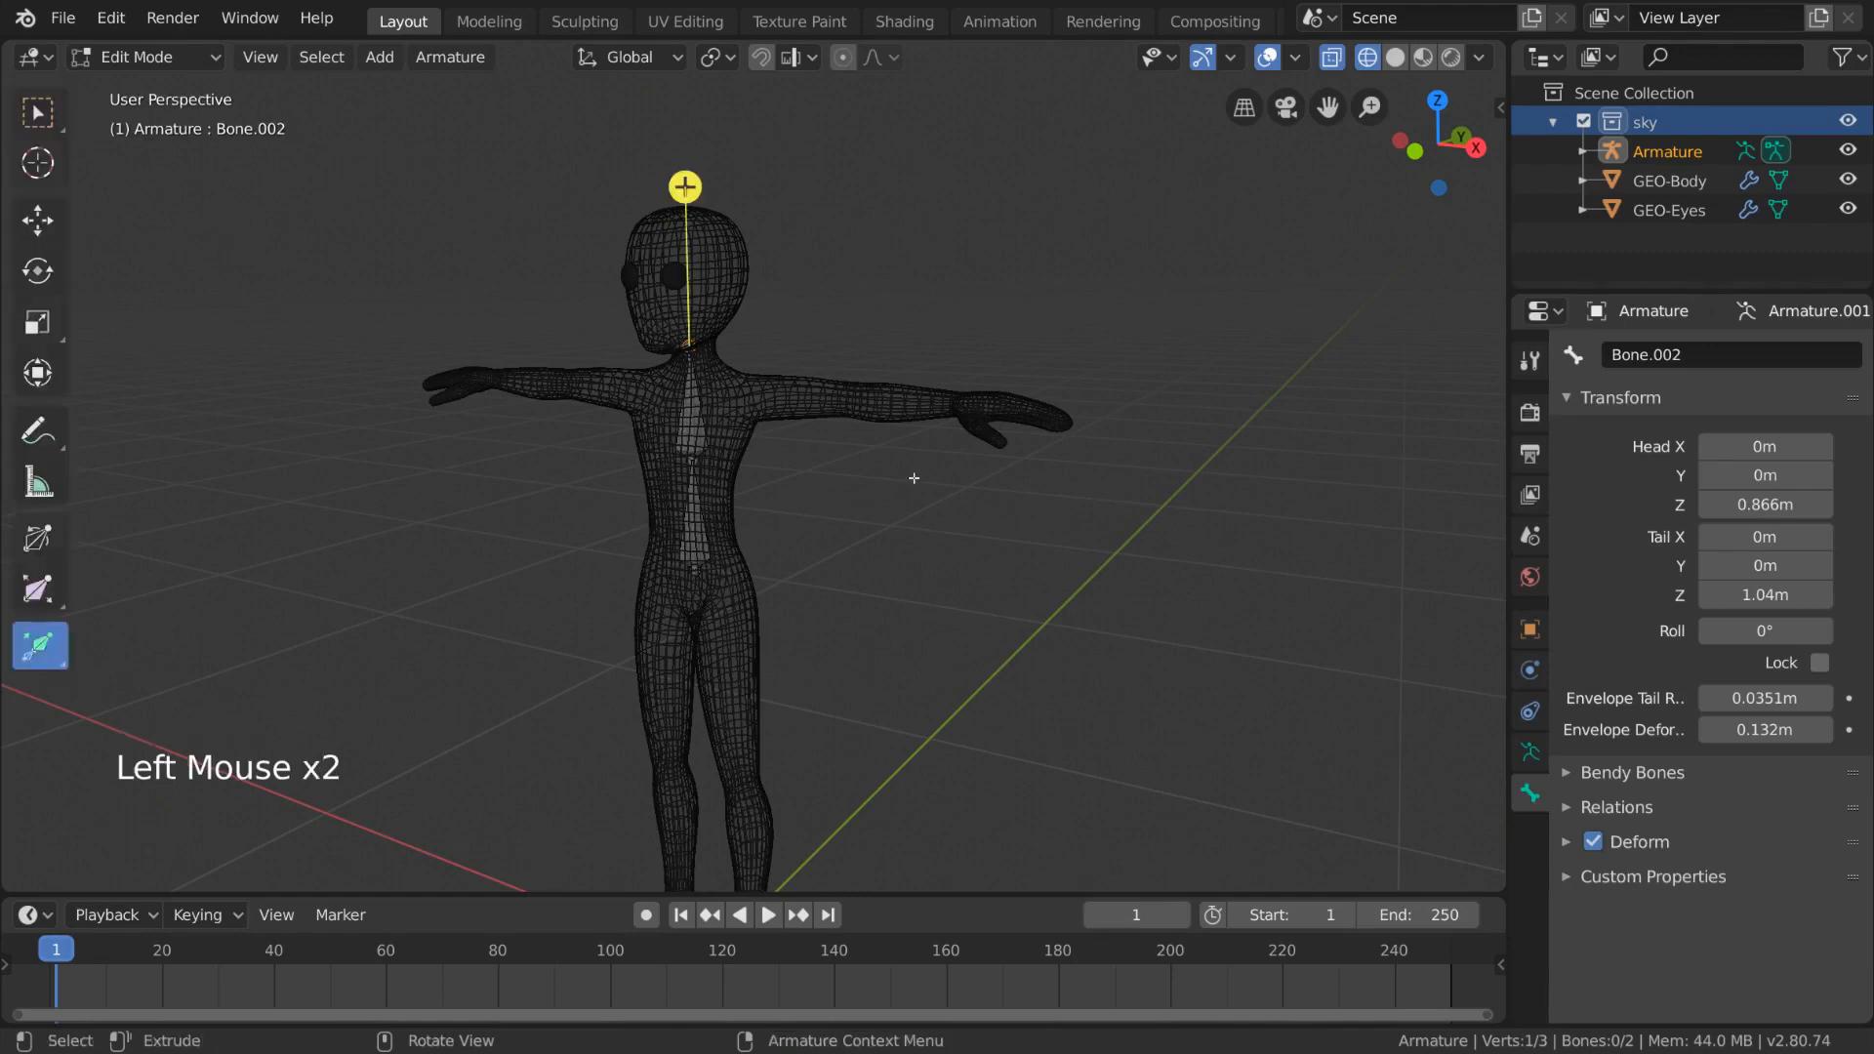
{"action": "middle_click_drag", "start_coordinate": [913, 477], "coordinate": [780, 208]}
{"action": "left_click_drag", "start_coordinate": [723, 186], "coordinate": [759, 44]}
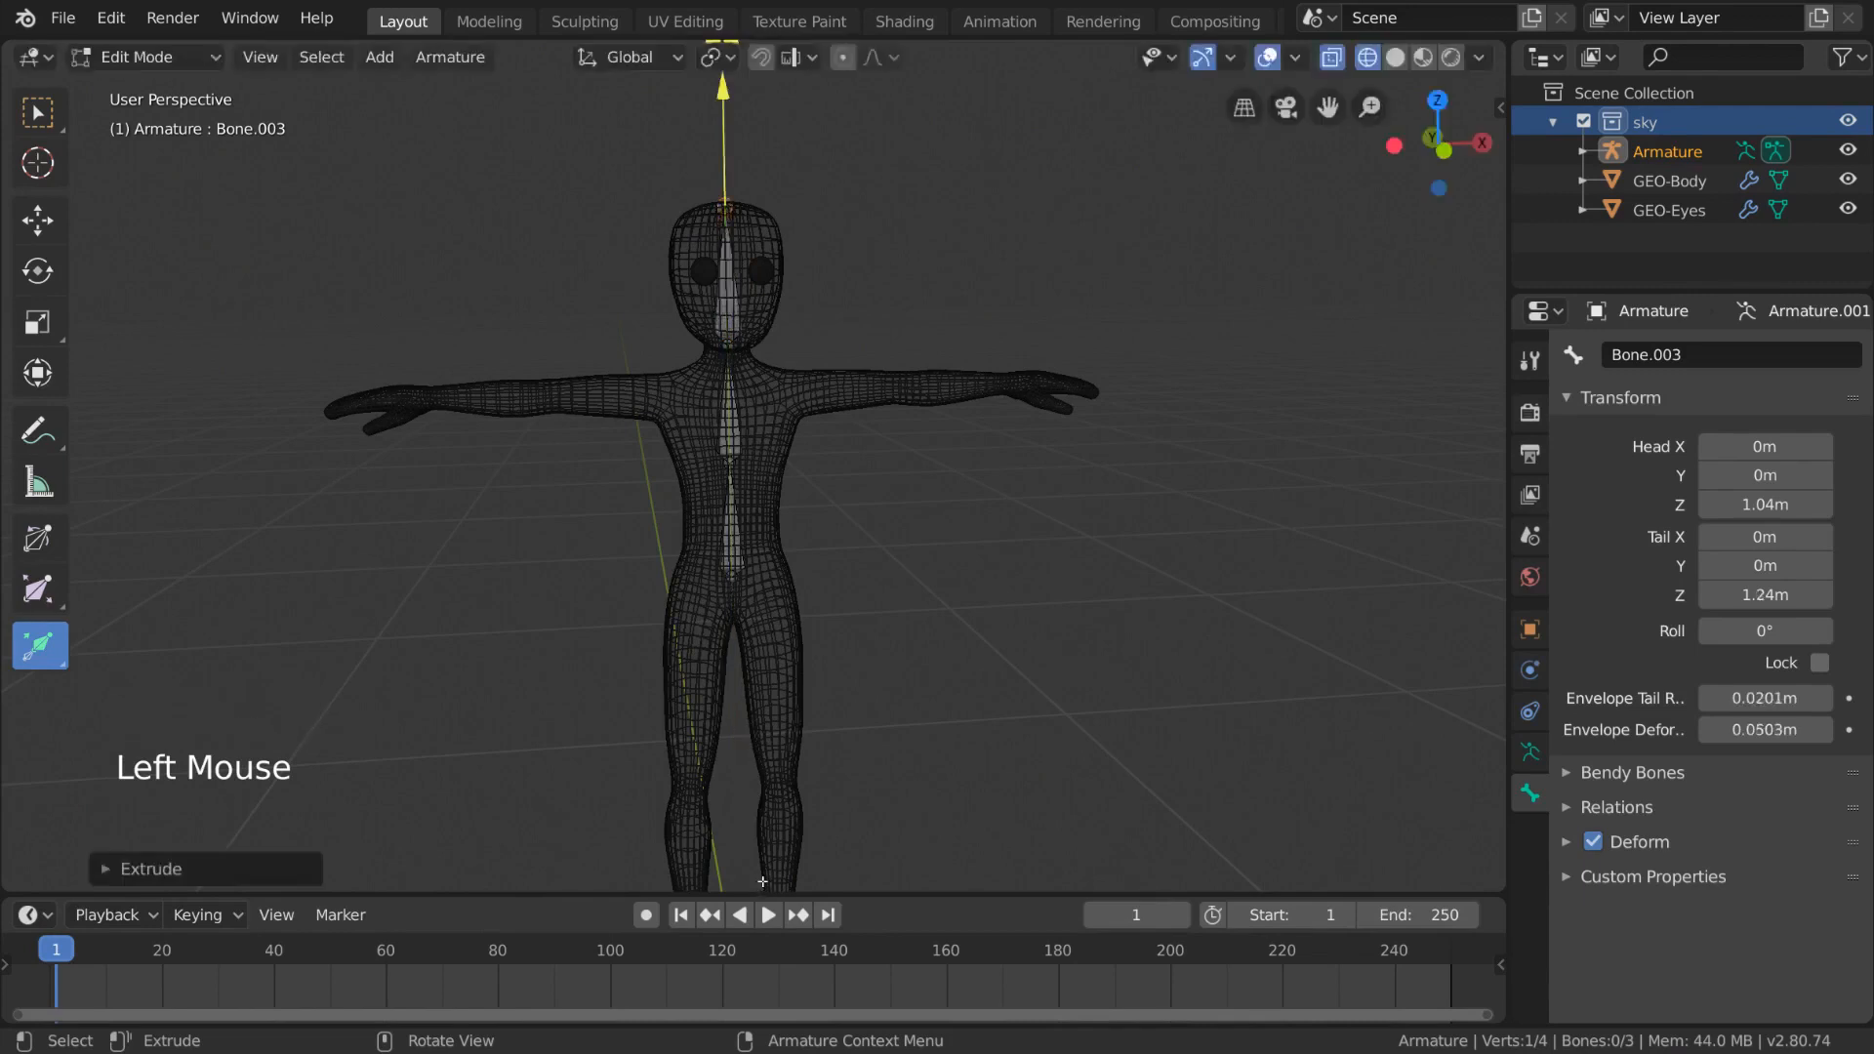
- Try extruding another bone from the upper spine bone's tip, then undo it
{"action": "middle_click_drag", "start_coordinate": [1122, 586], "coordinate": [1141, 658]}
{"action": "scroll", "coordinate": [1135, 661], "scroll_direction": "up", "scroll_amount": 2}
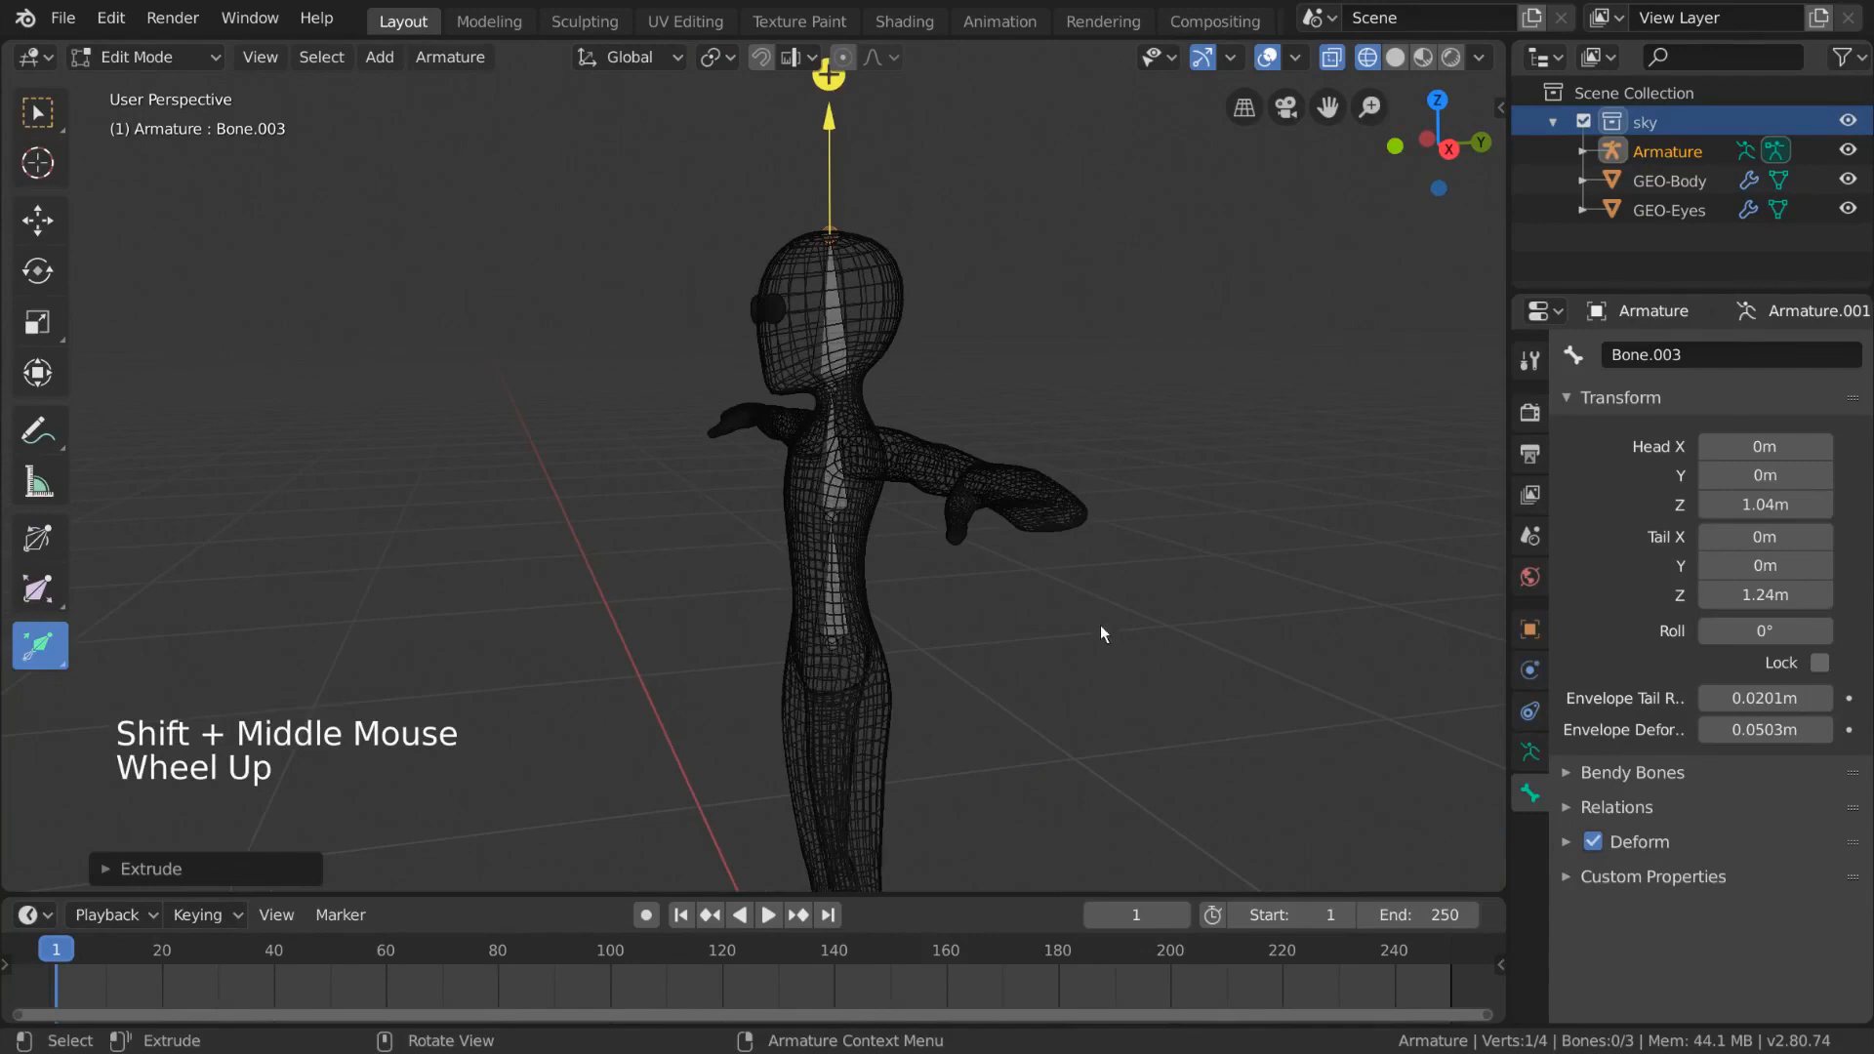
{"action": "left_click", "coordinate": [827, 383]}
{"action": "middle_click_drag", "start_coordinate": [978, 418], "coordinate": [953, 406]}
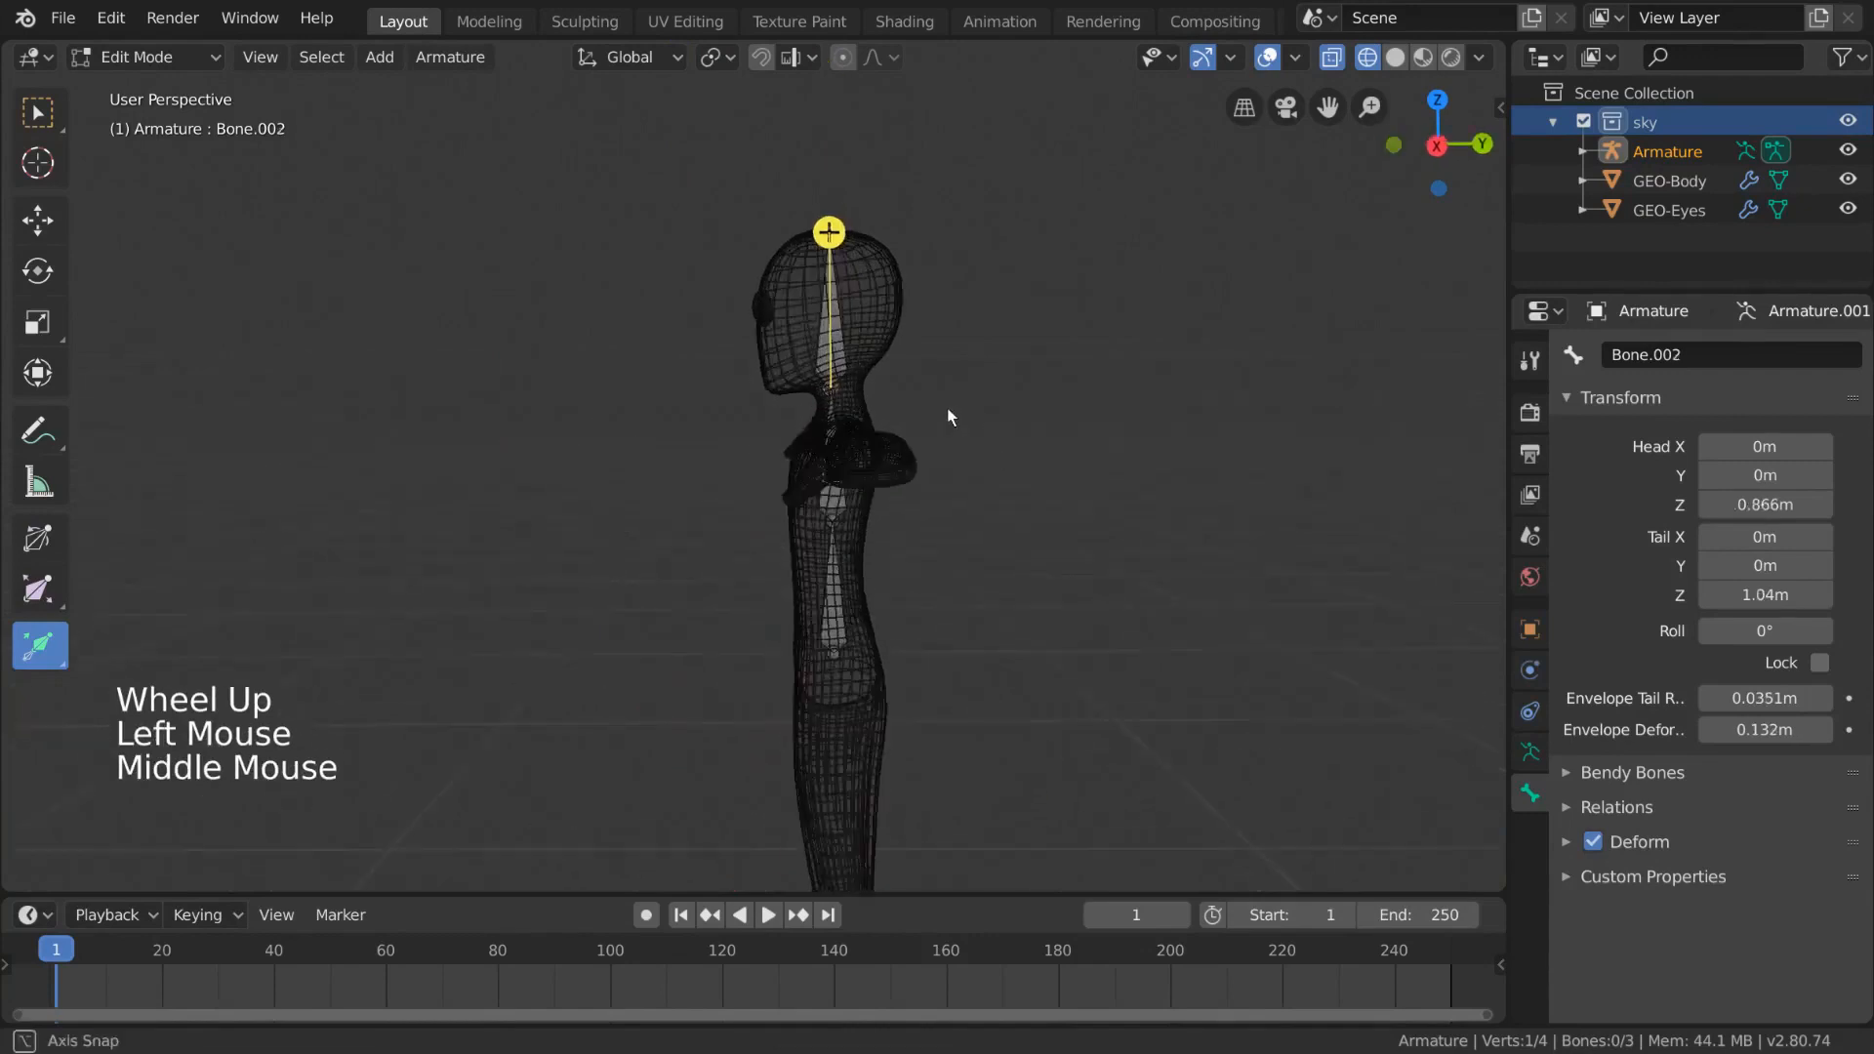
{"action": "left_click", "coordinate": [828, 232]}
{"action": "left_click_drag", "start_coordinate": [828, 231], "coordinate": [960, 216]}
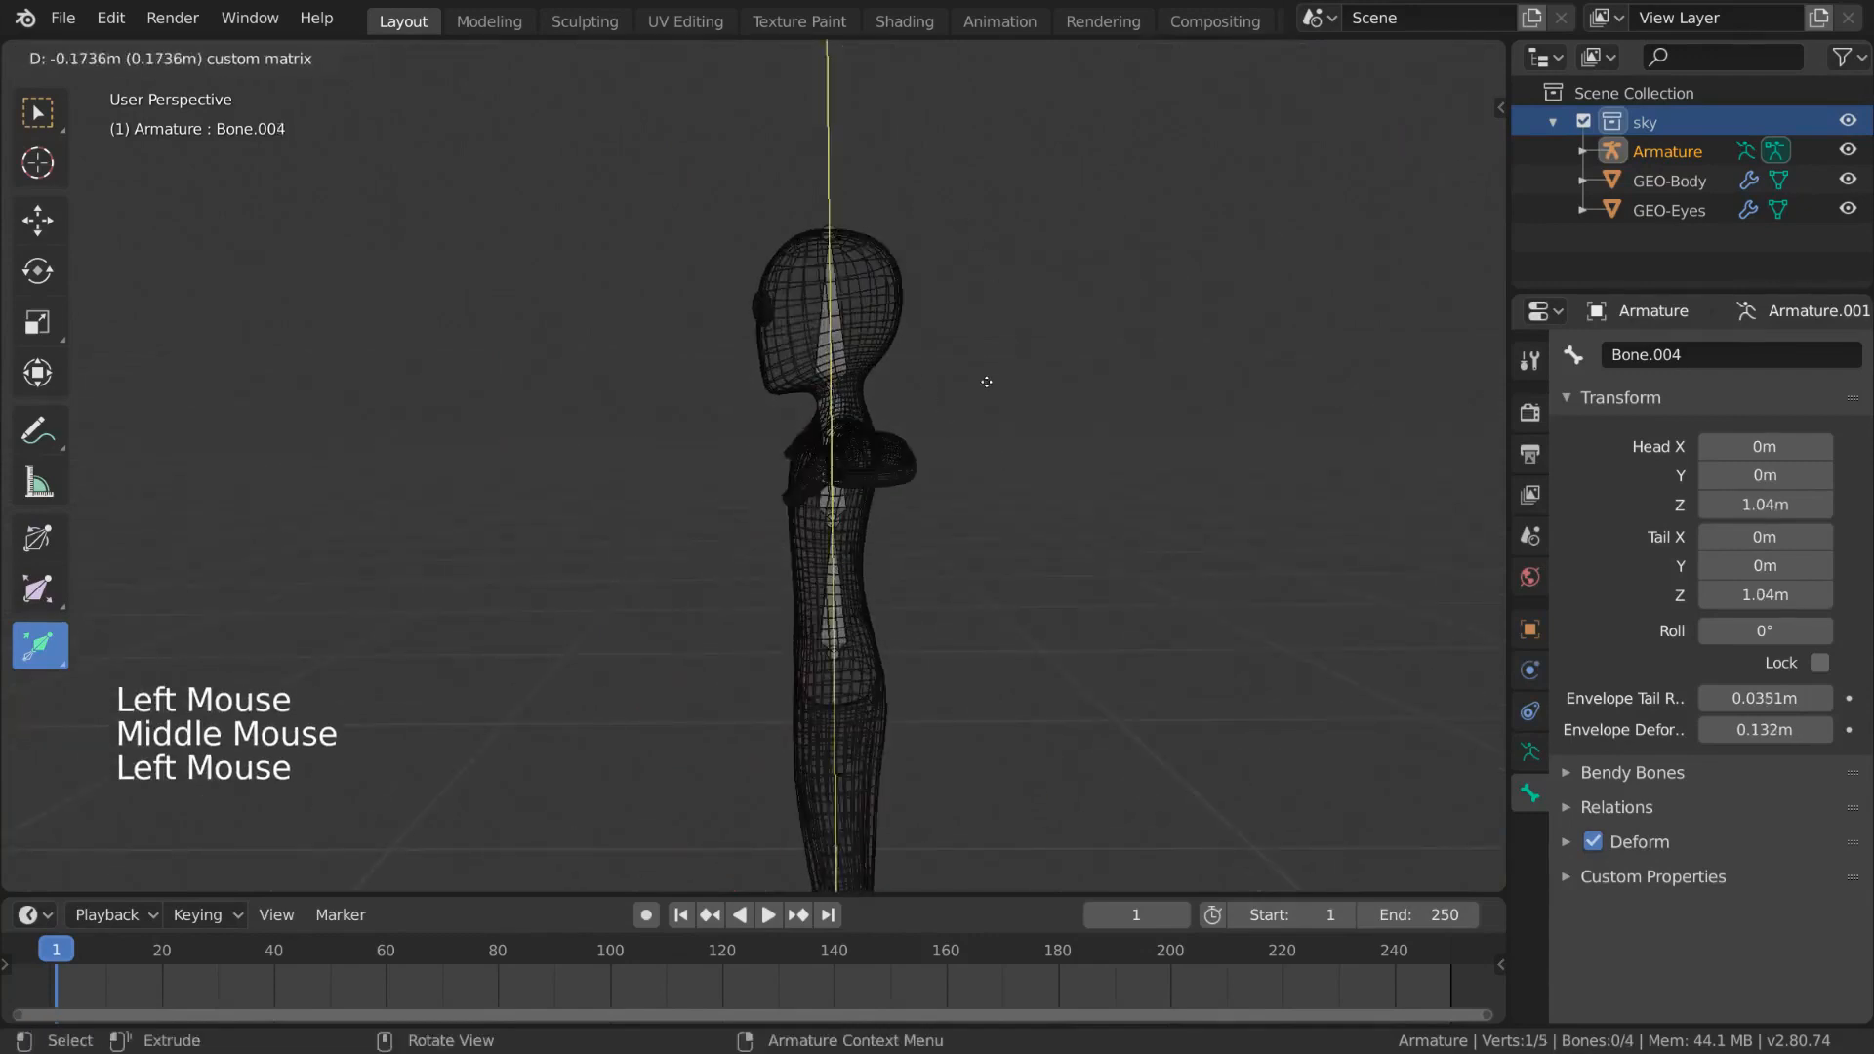
{"action": "left_click_drag", "start_coordinate": [986, 380], "coordinate": [1051, 468]}
{"action": "key", "text": "ctrl+z"}
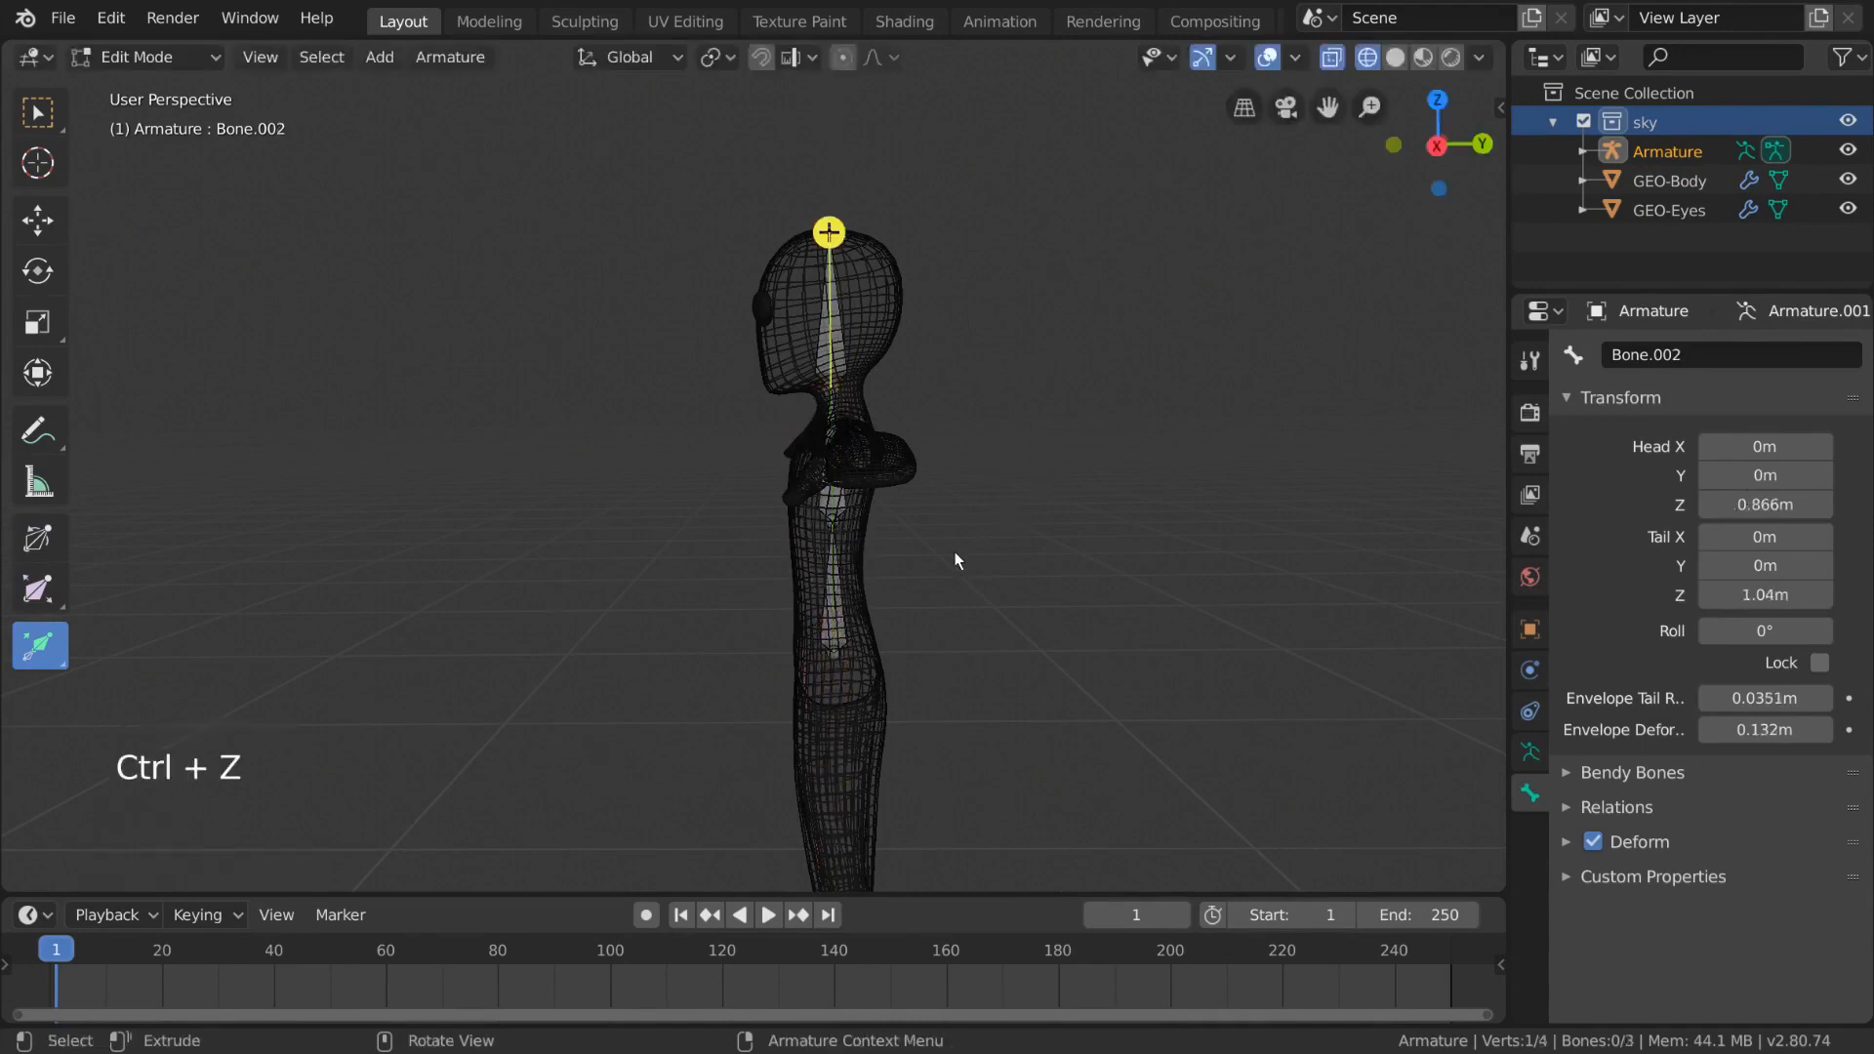
- Extrude a bone about 0.27 m straight up along Z from the head bone's tip, above the head
{"action": "middle_click_drag", "start_coordinate": [954, 553], "coordinate": [860, 618]}
{"action": "left_click", "coordinate": [839, 477]}
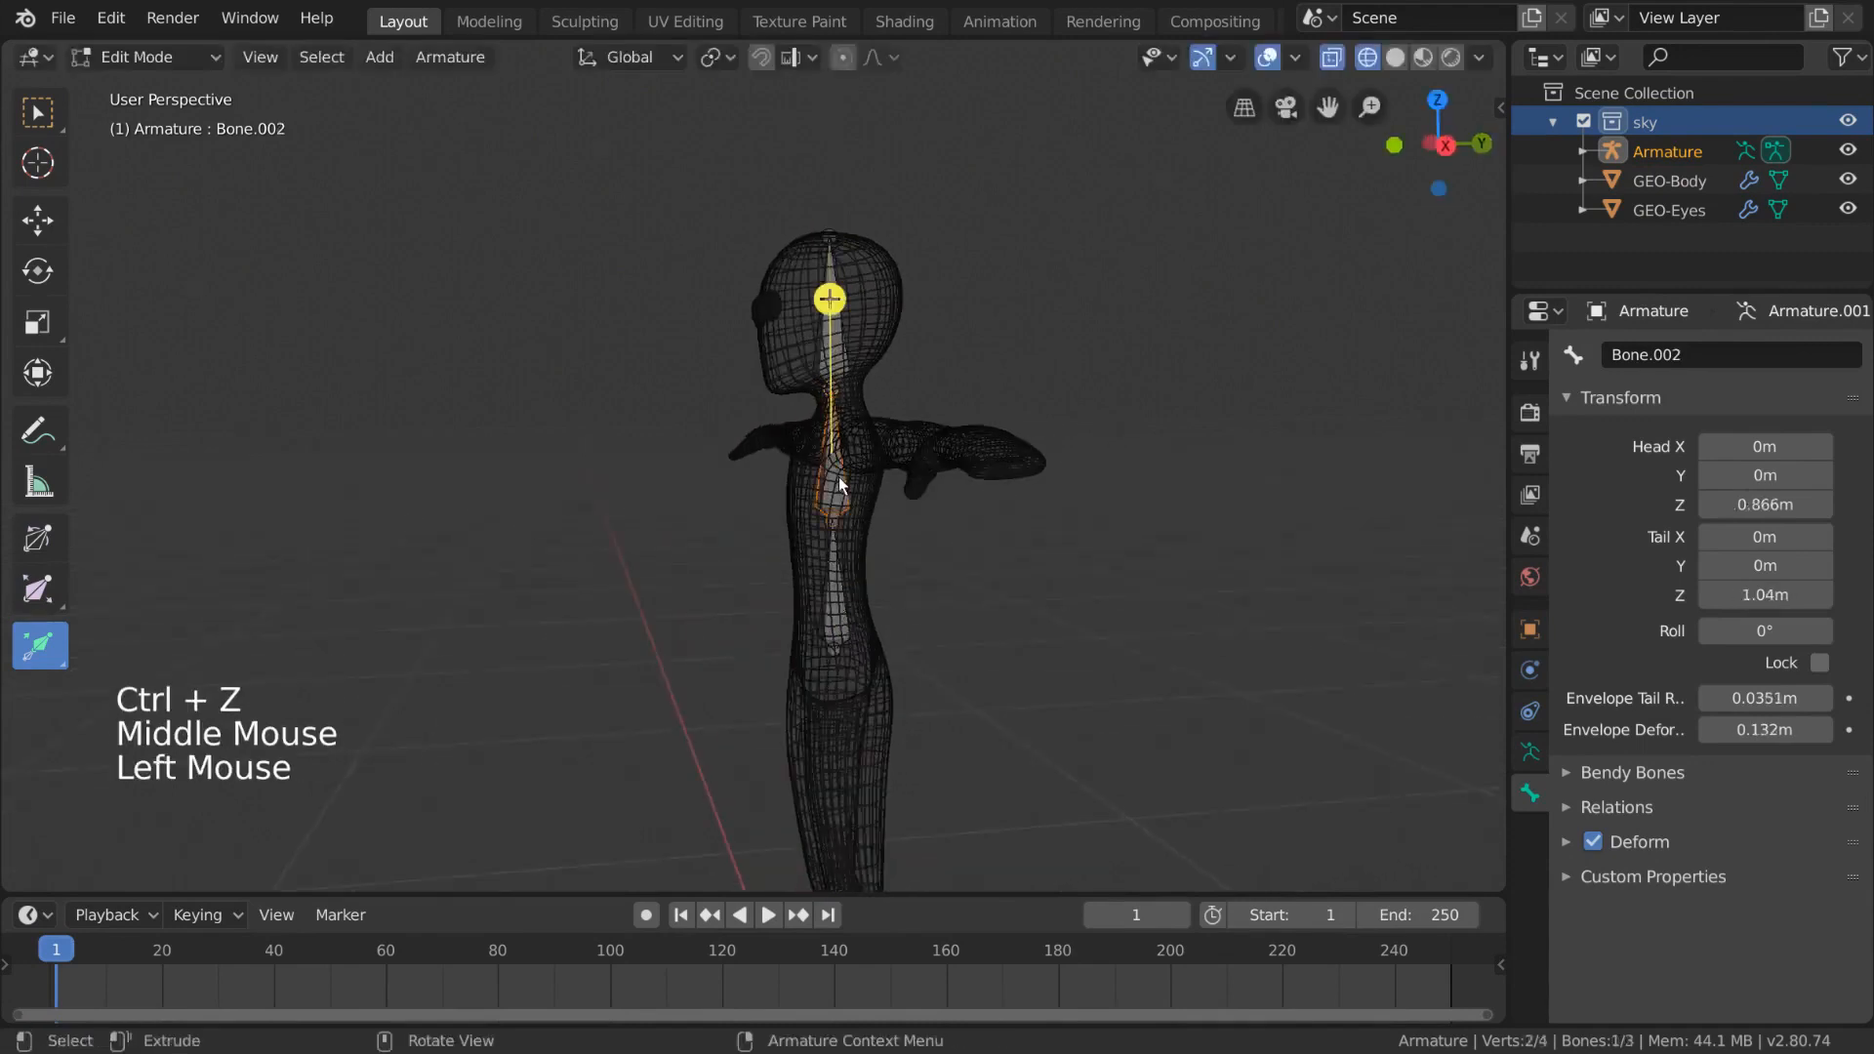
{"action": "left_click", "coordinate": [827, 237]}
{"action": "middle_click_drag", "start_coordinate": [858, 240], "coordinate": [796, 377], "text": "shift"}
{"action": "middle_click_drag", "start_coordinate": [795, 377], "coordinate": [925, 422]}
{"action": "key", "text": "e"}
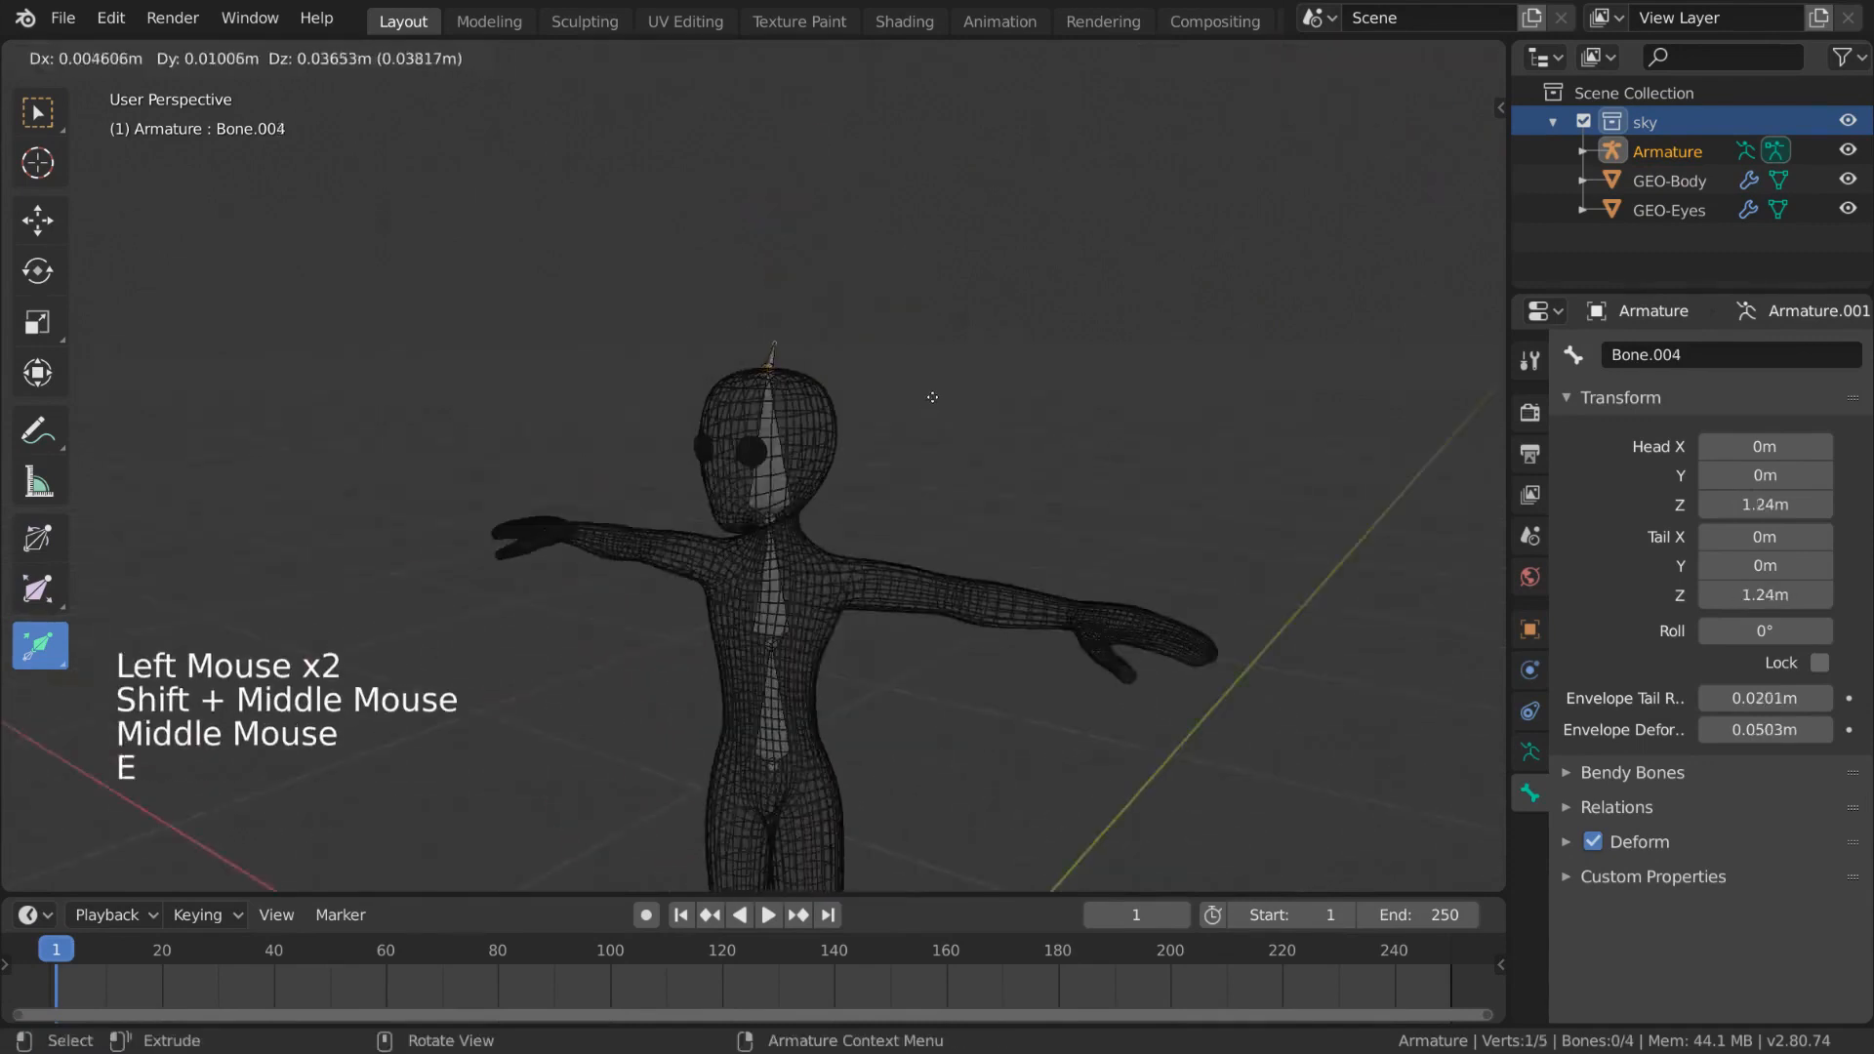
{"action": "key", "text": "z"}
{"action": "left_click", "coordinate": [931, 228]}
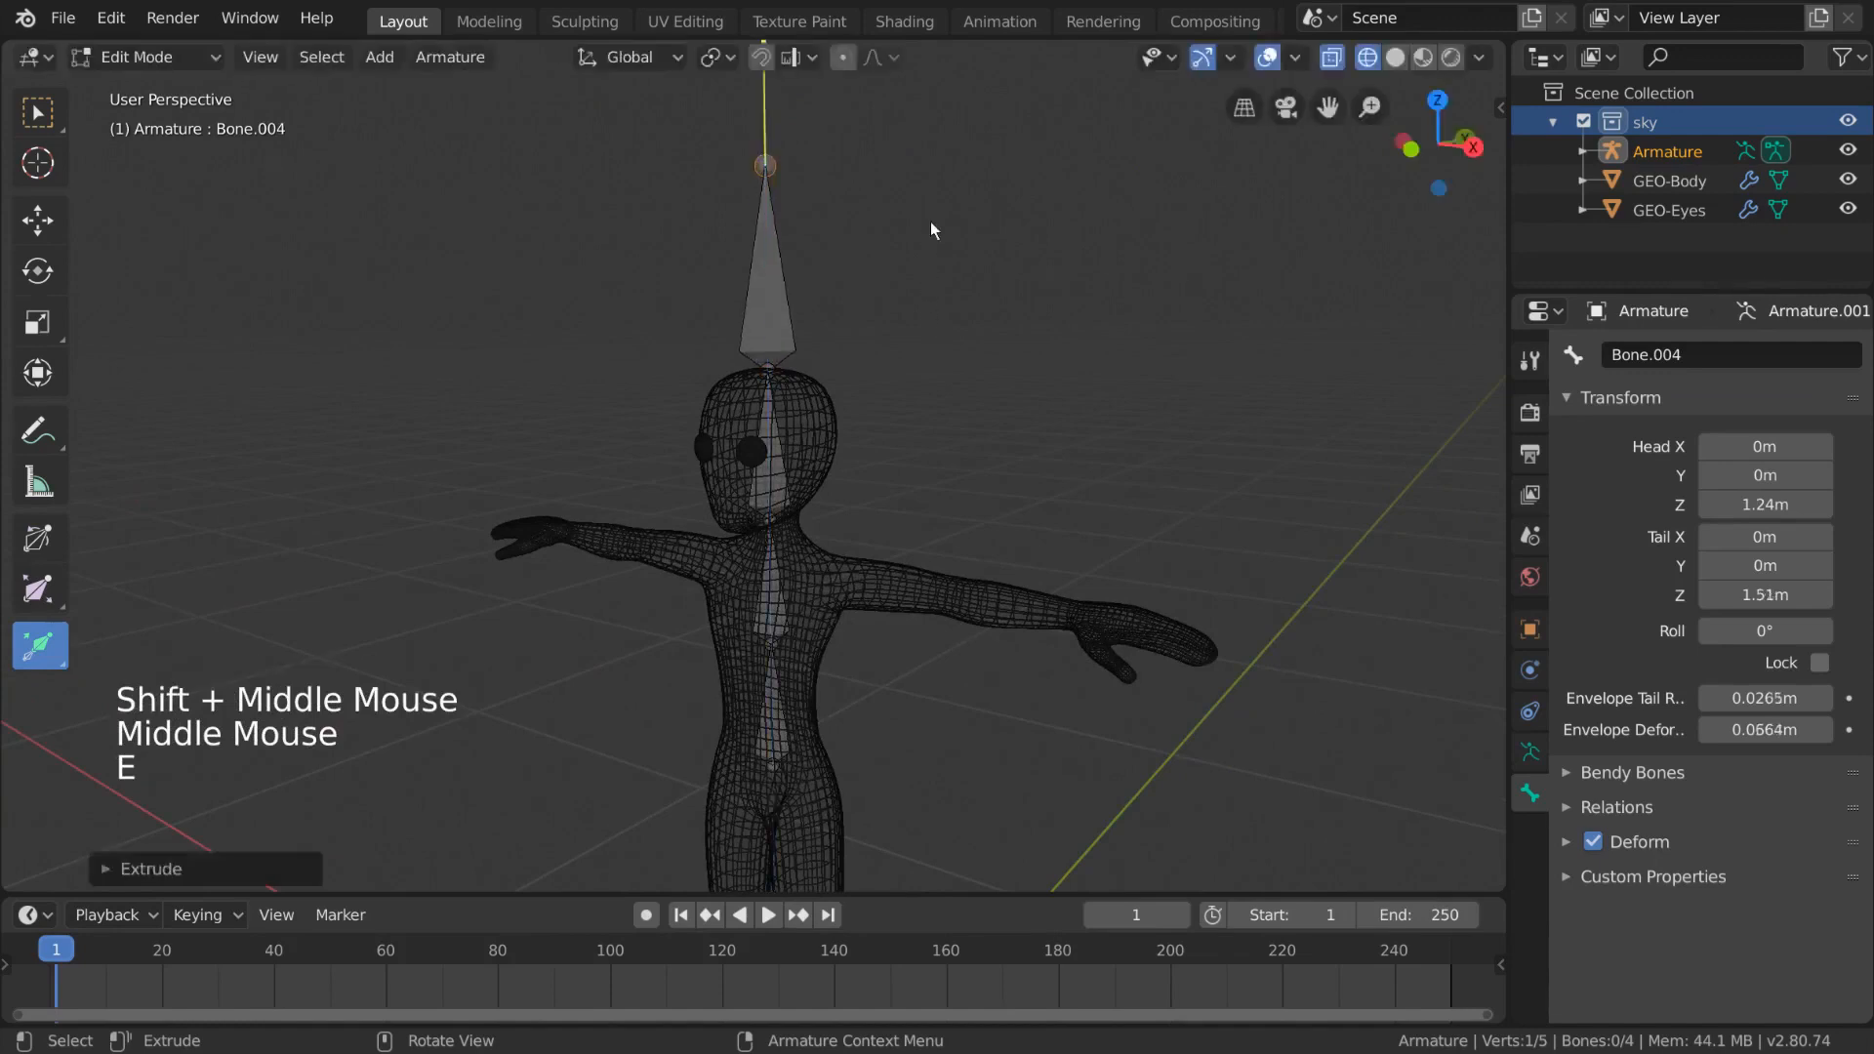
- Disconnect the new top bone from its parent bone
{"action": "middle_click_drag", "start_coordinate": [927, 341], "coordinate": [988, 381]}
{"action": "left_click", "coordinate": [759, 354]}
{"action": "key", "text": "g"}
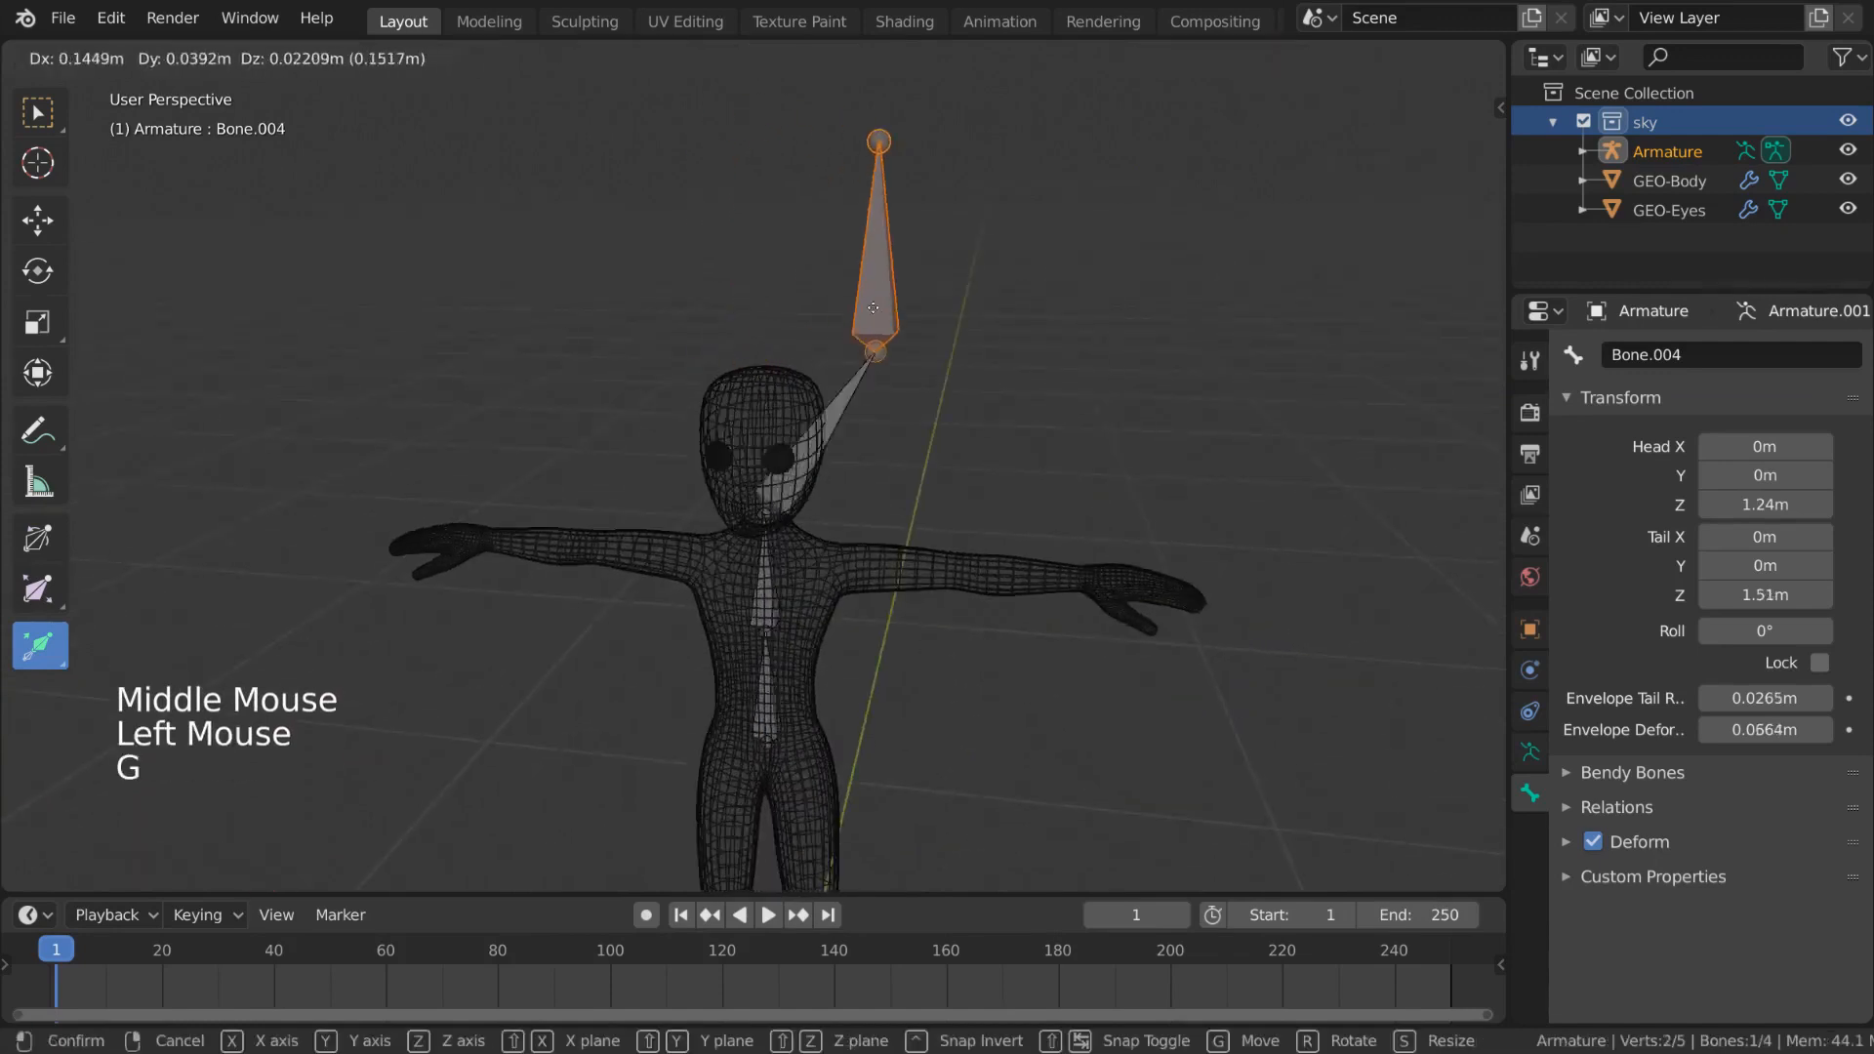
{"action": "key", "text": "Escape"}
{"action": "middle_click_drag", "start_coordinate": [829, 355], "coordinate": [799, 390]}
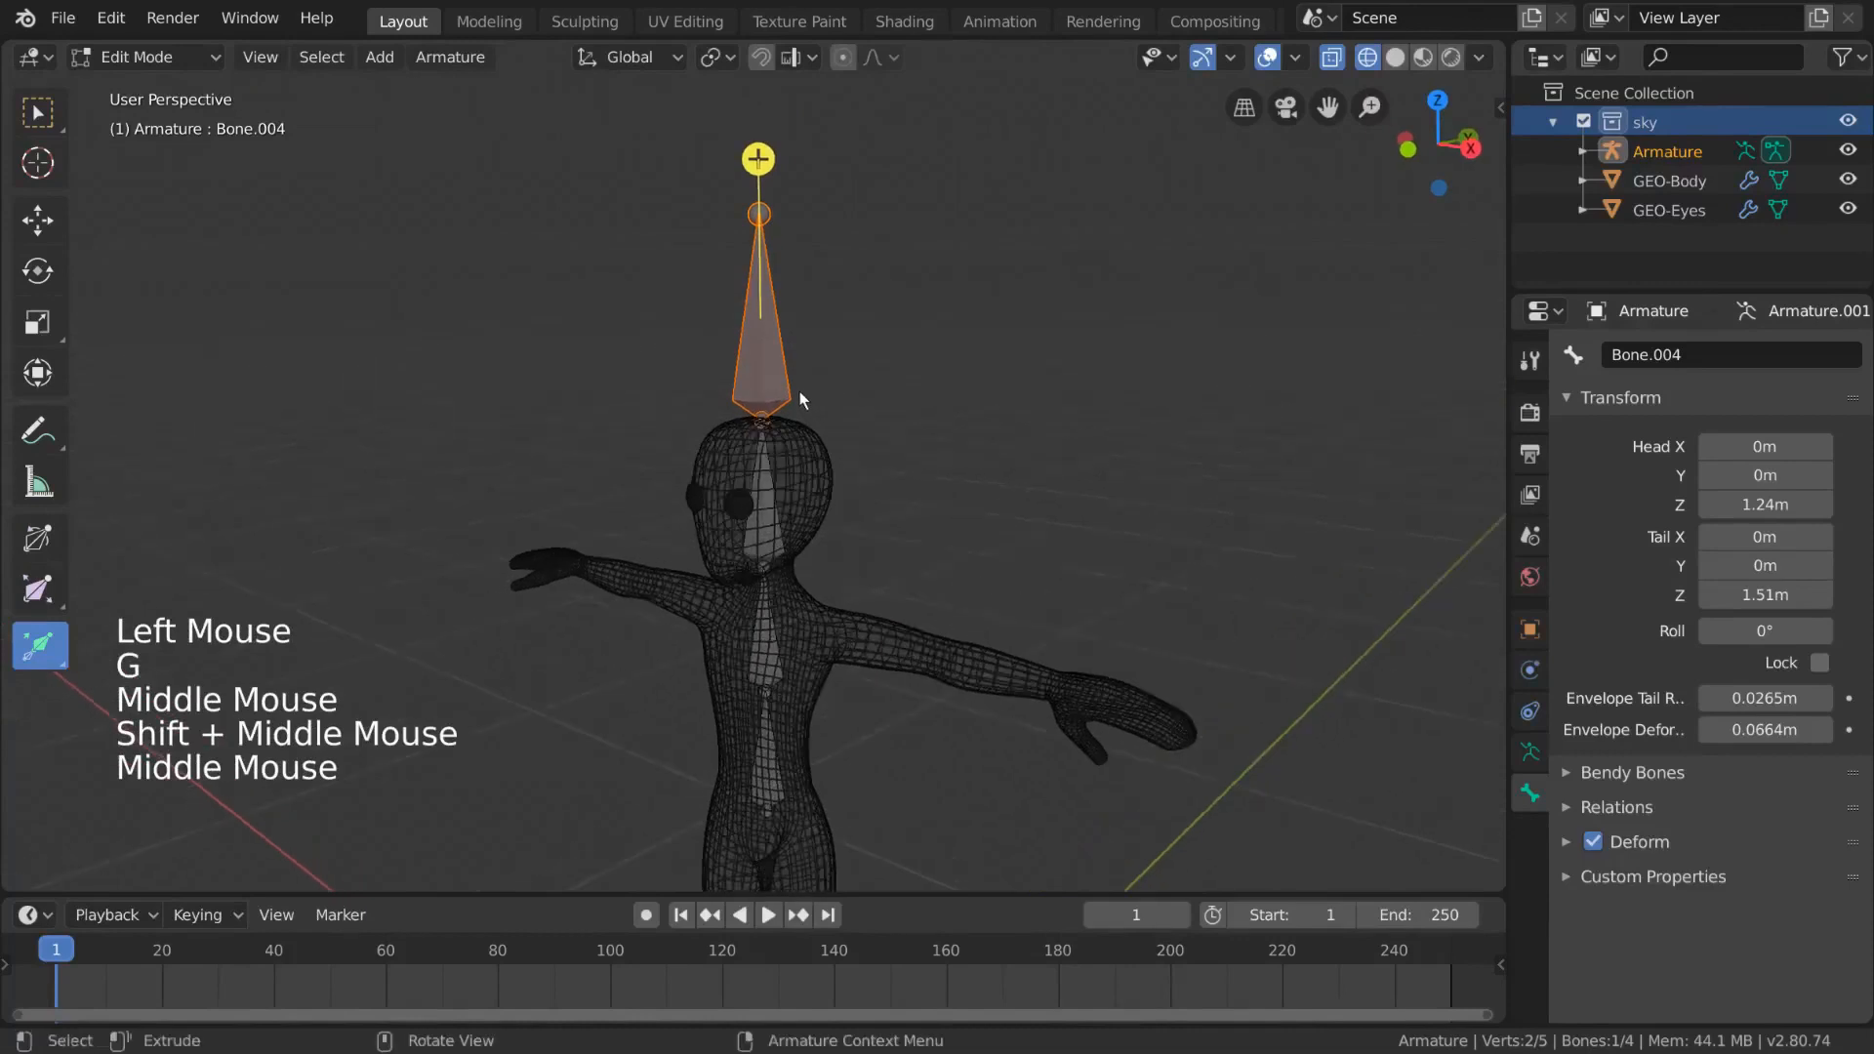
{"action": "left_click", "coordinate": [45, 115]}
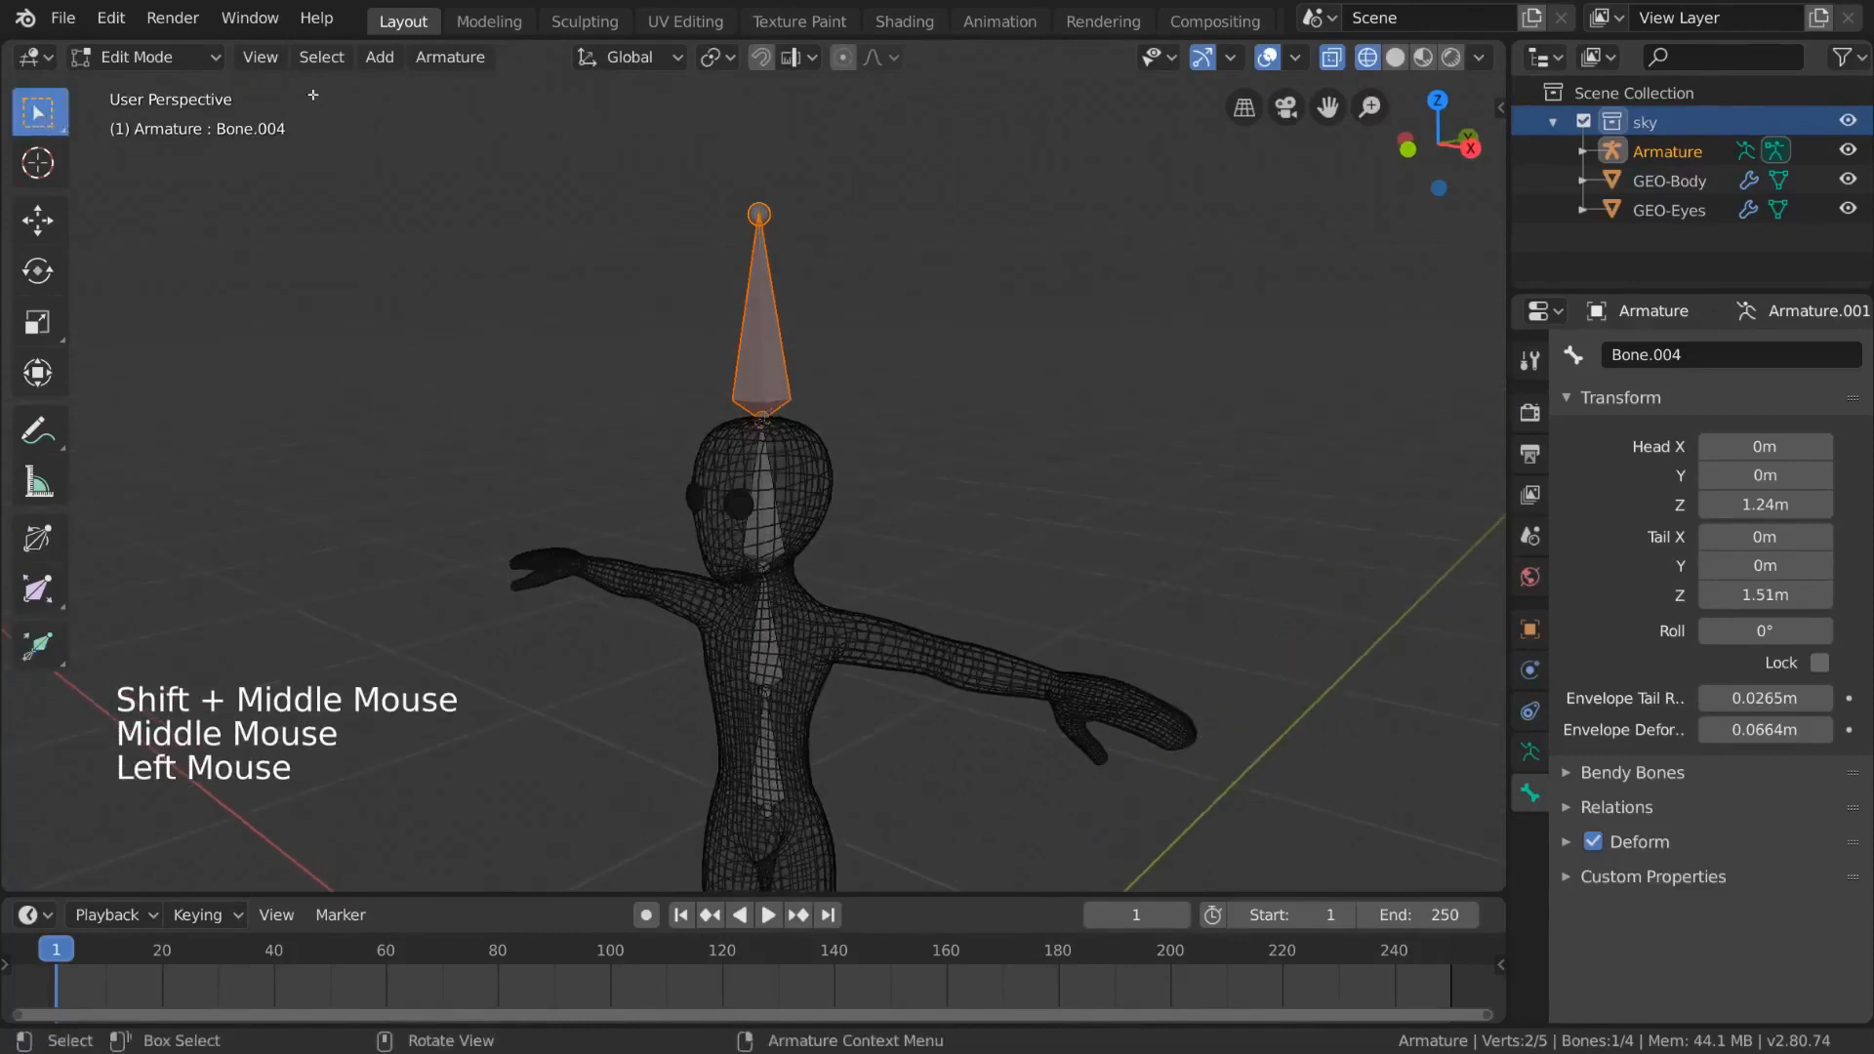
{"action": "right_click", "coordinate": [528, 349]}
{"action": "mouse_move", "coordinate": [586, 653]}
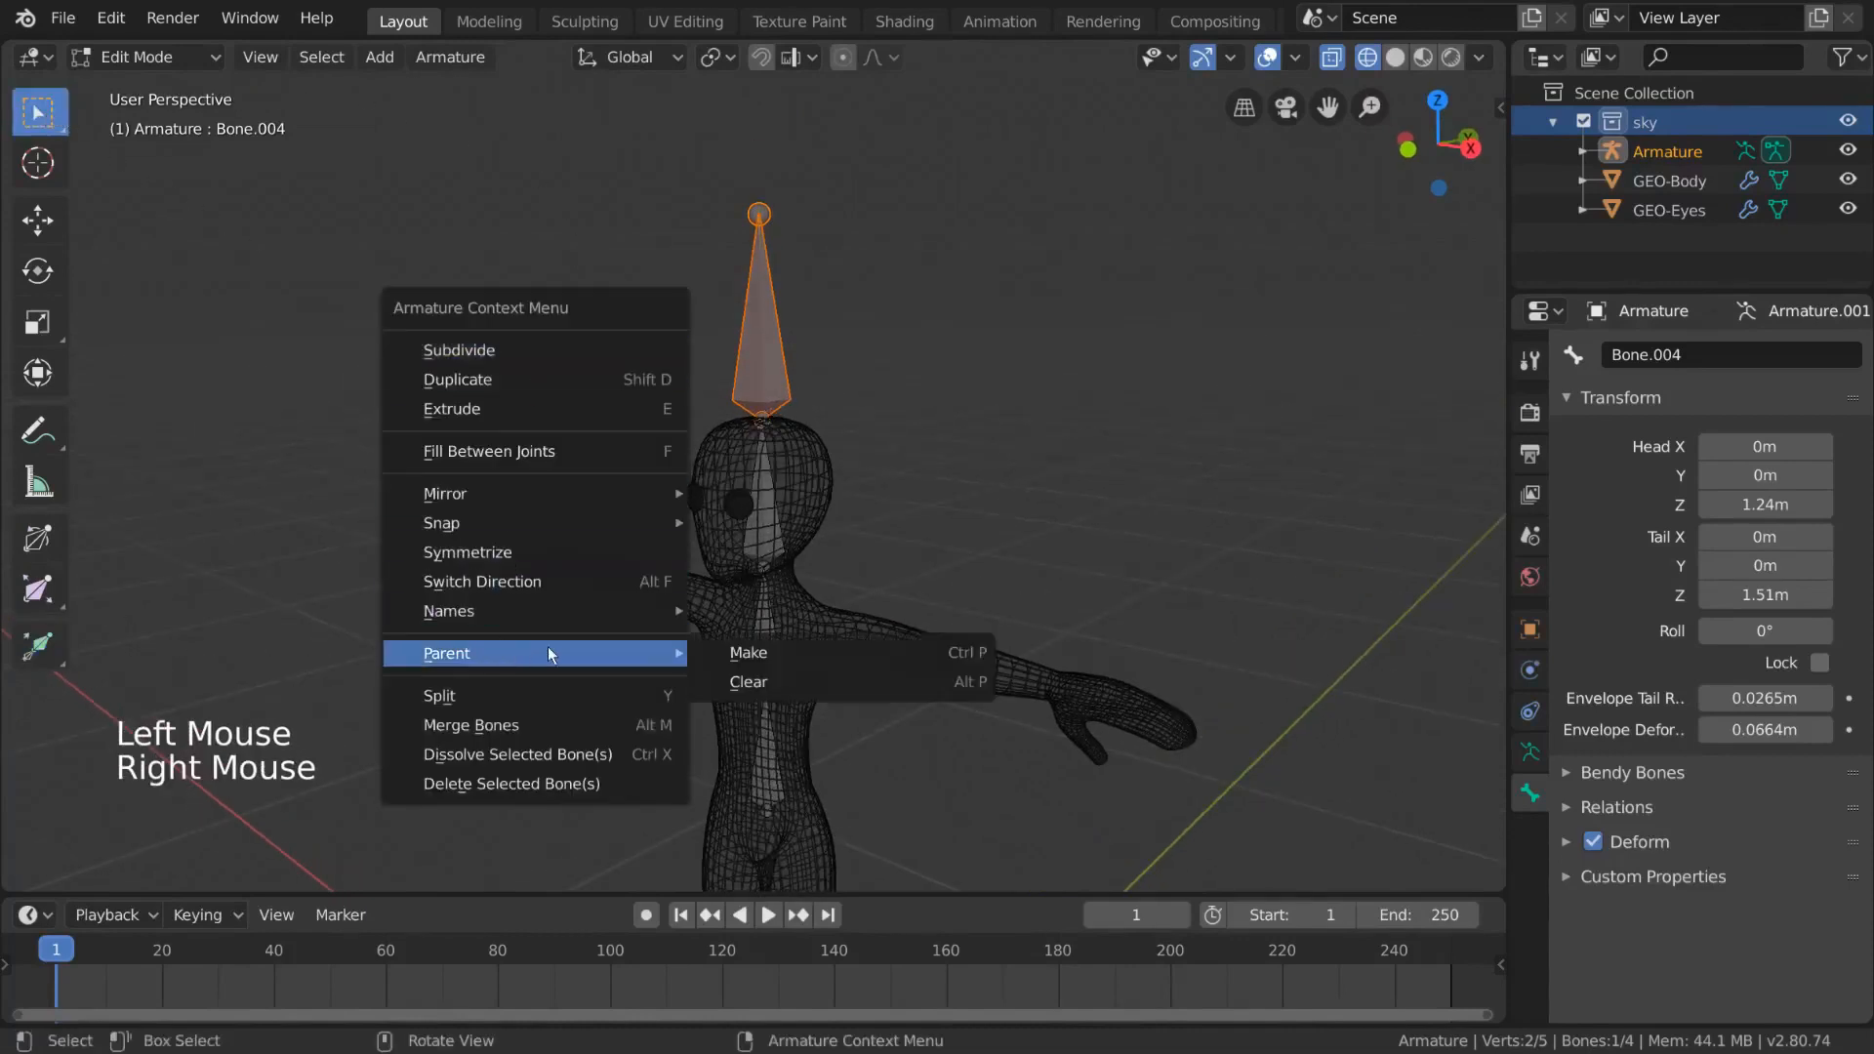
{"action": "left_click", "coordinate": [798, 676]}
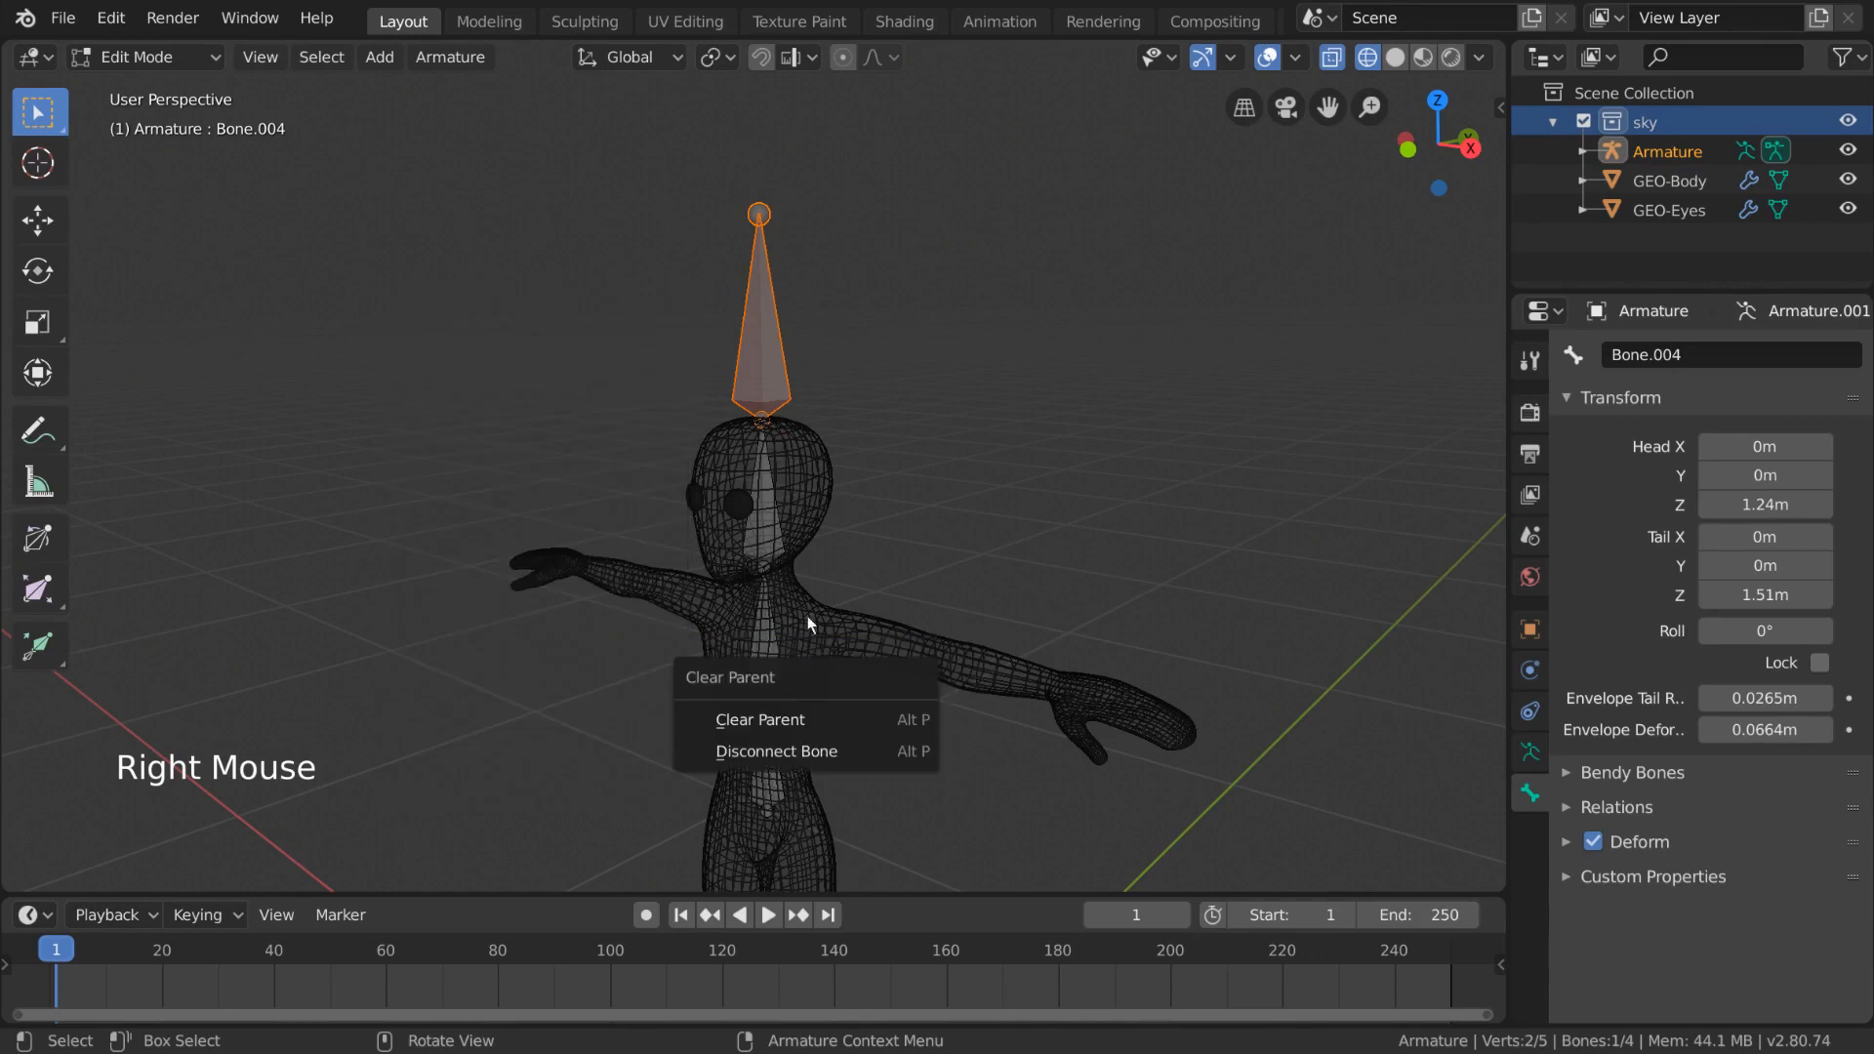
{"action": "key", "text": "alt+p"}
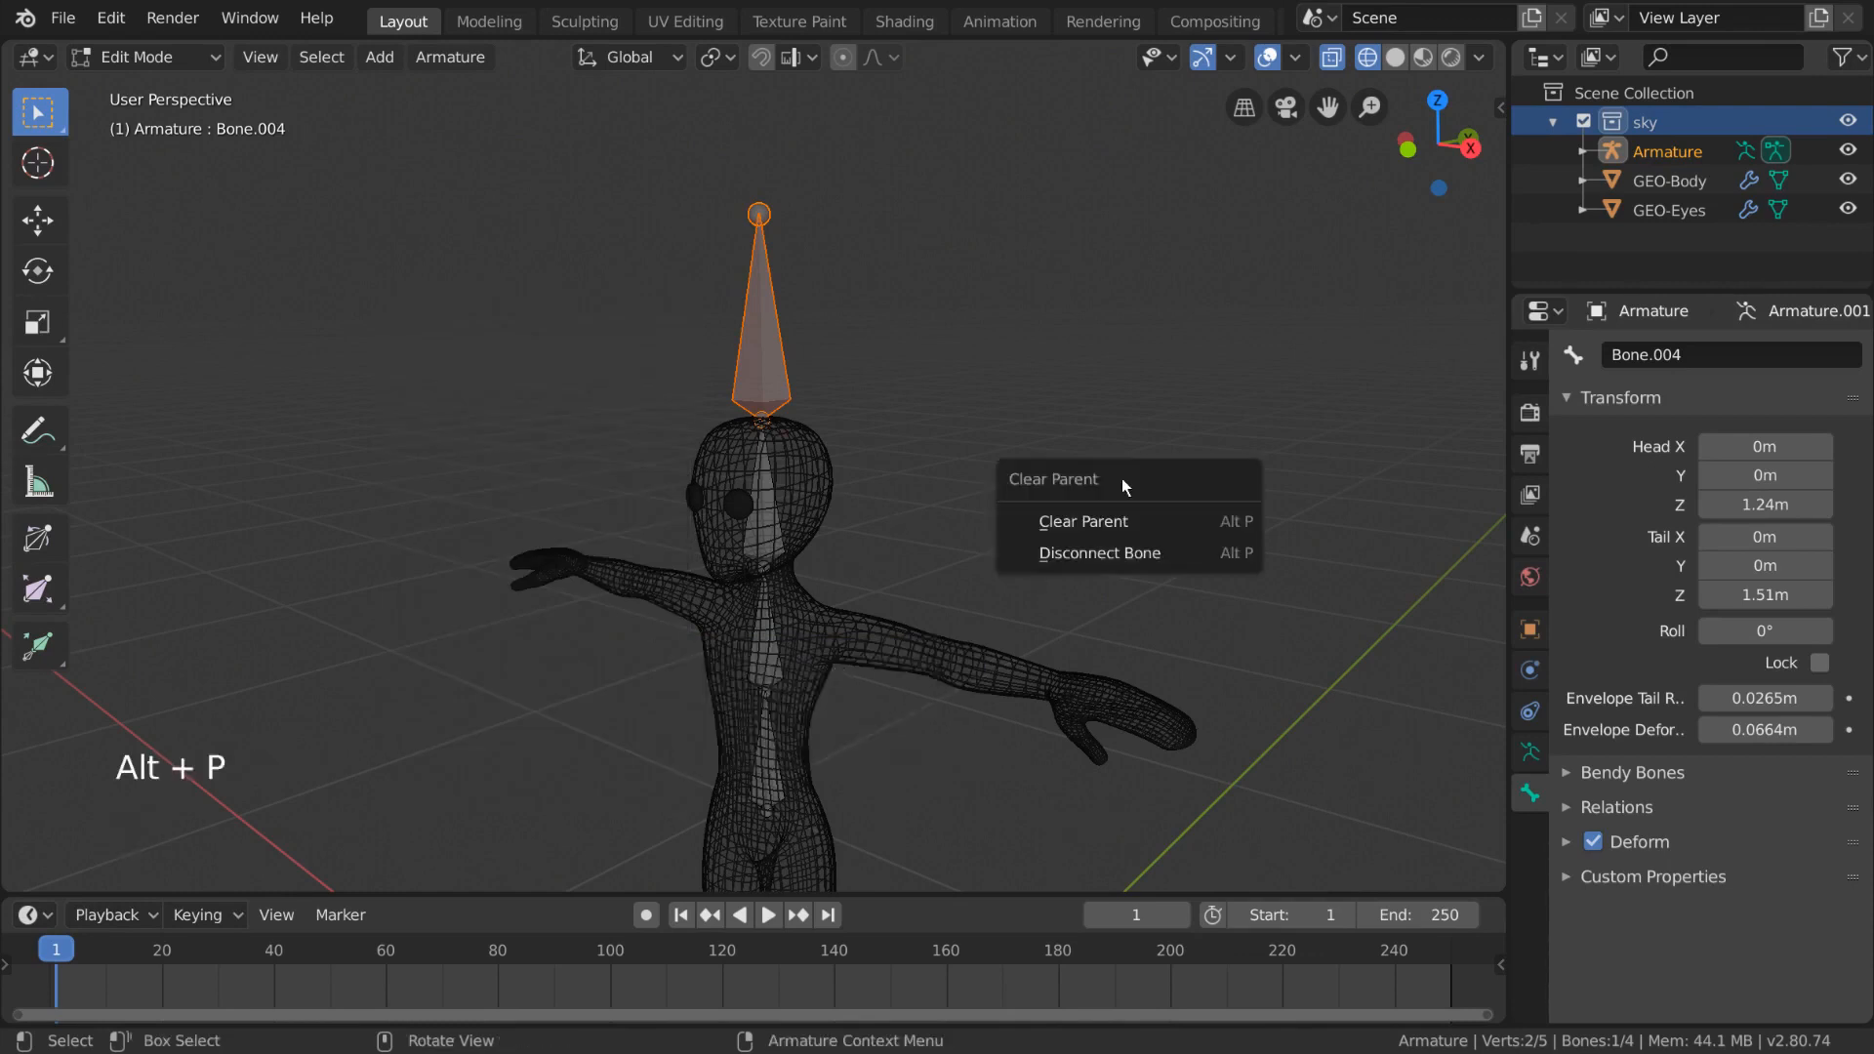
{"action": "left_click", "coordinate": [1213, 558]}
- Move the disconnected top bone away from the head, about 0.35 m to the side
{"action": "middle_click_drag", "start_coordinate": [1196, 560], "coordinate": [1113, 561]}
{"action": "key", "text": "g"}
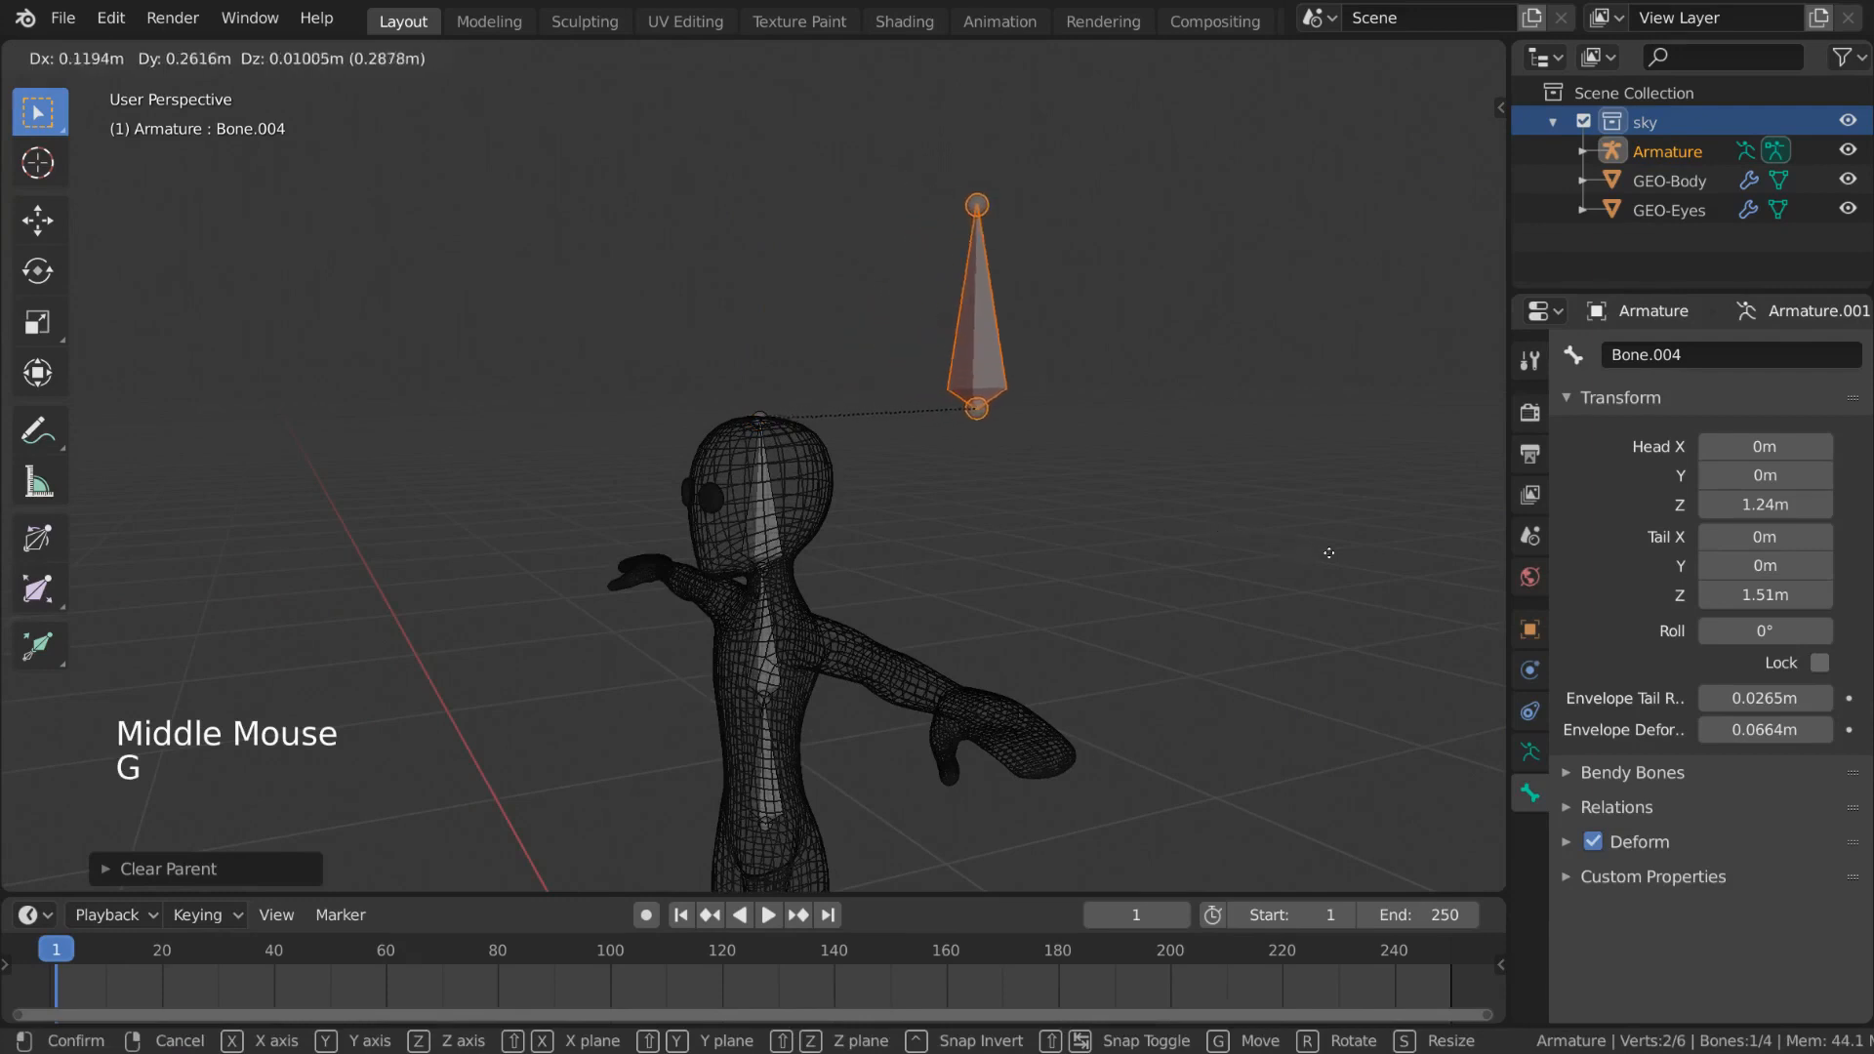
{"action": "left_click", "coordinate": [1347, 554]}
{"action": "middle_click_drag", "start_coordinate": [859, 566], "coordinate": [1046, 592]}
{"action": "key", "text": "g"}
{"action": "left_click", "coordinate": [941, 580]}
{"action": "middle_click_drag", "start_coordinate": [937, 574], "coordinate": [899, 570]}
- In Pose Mode, try rotating each bone to test the parent links, cancelling each rotation
{"action": "key", "text": "Tab"}
{"action": "left_click", "coordinate": [779, 542]}
{"action": "middle_click_drag", "start_coordinate": [778, 542], "coordinate": [902, 542]}
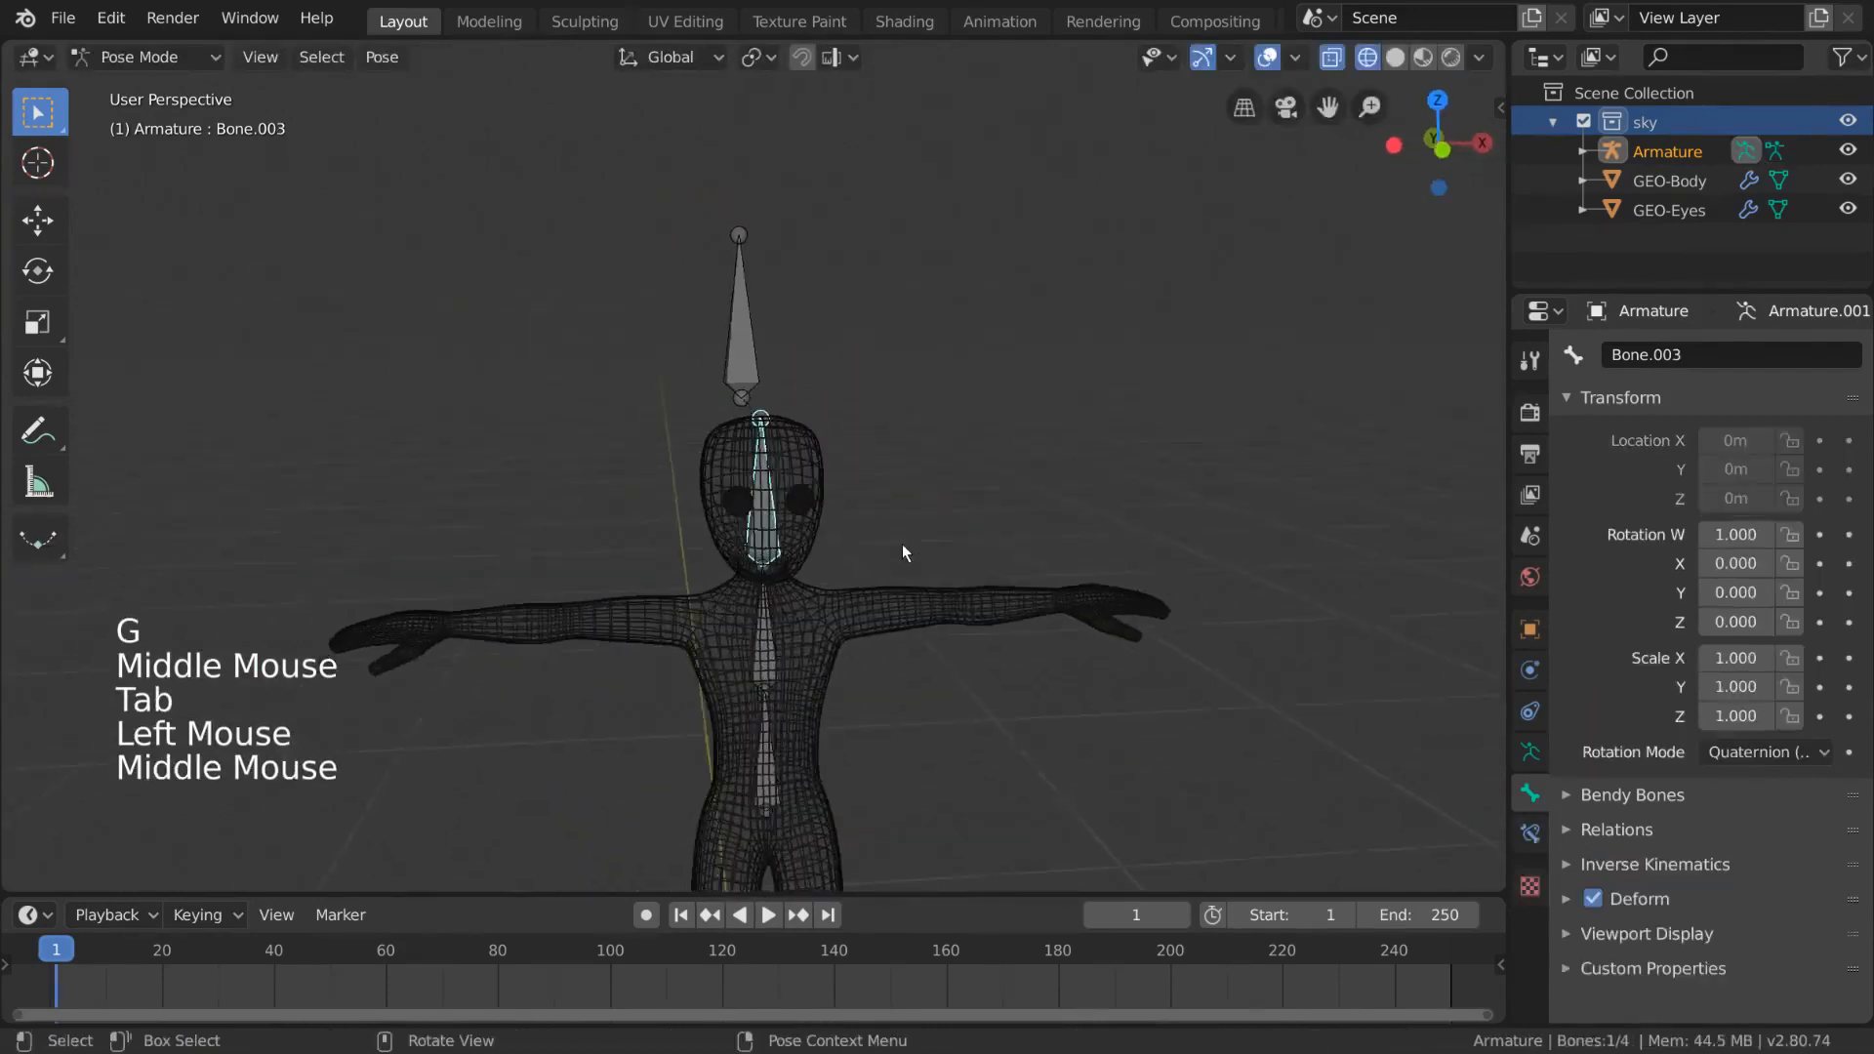
{"action": "key", "text": "r"}
{"action": "right_click", "coordinate": [826, 600]}
{"action": "left_click", "coordinate": [763, 647]}
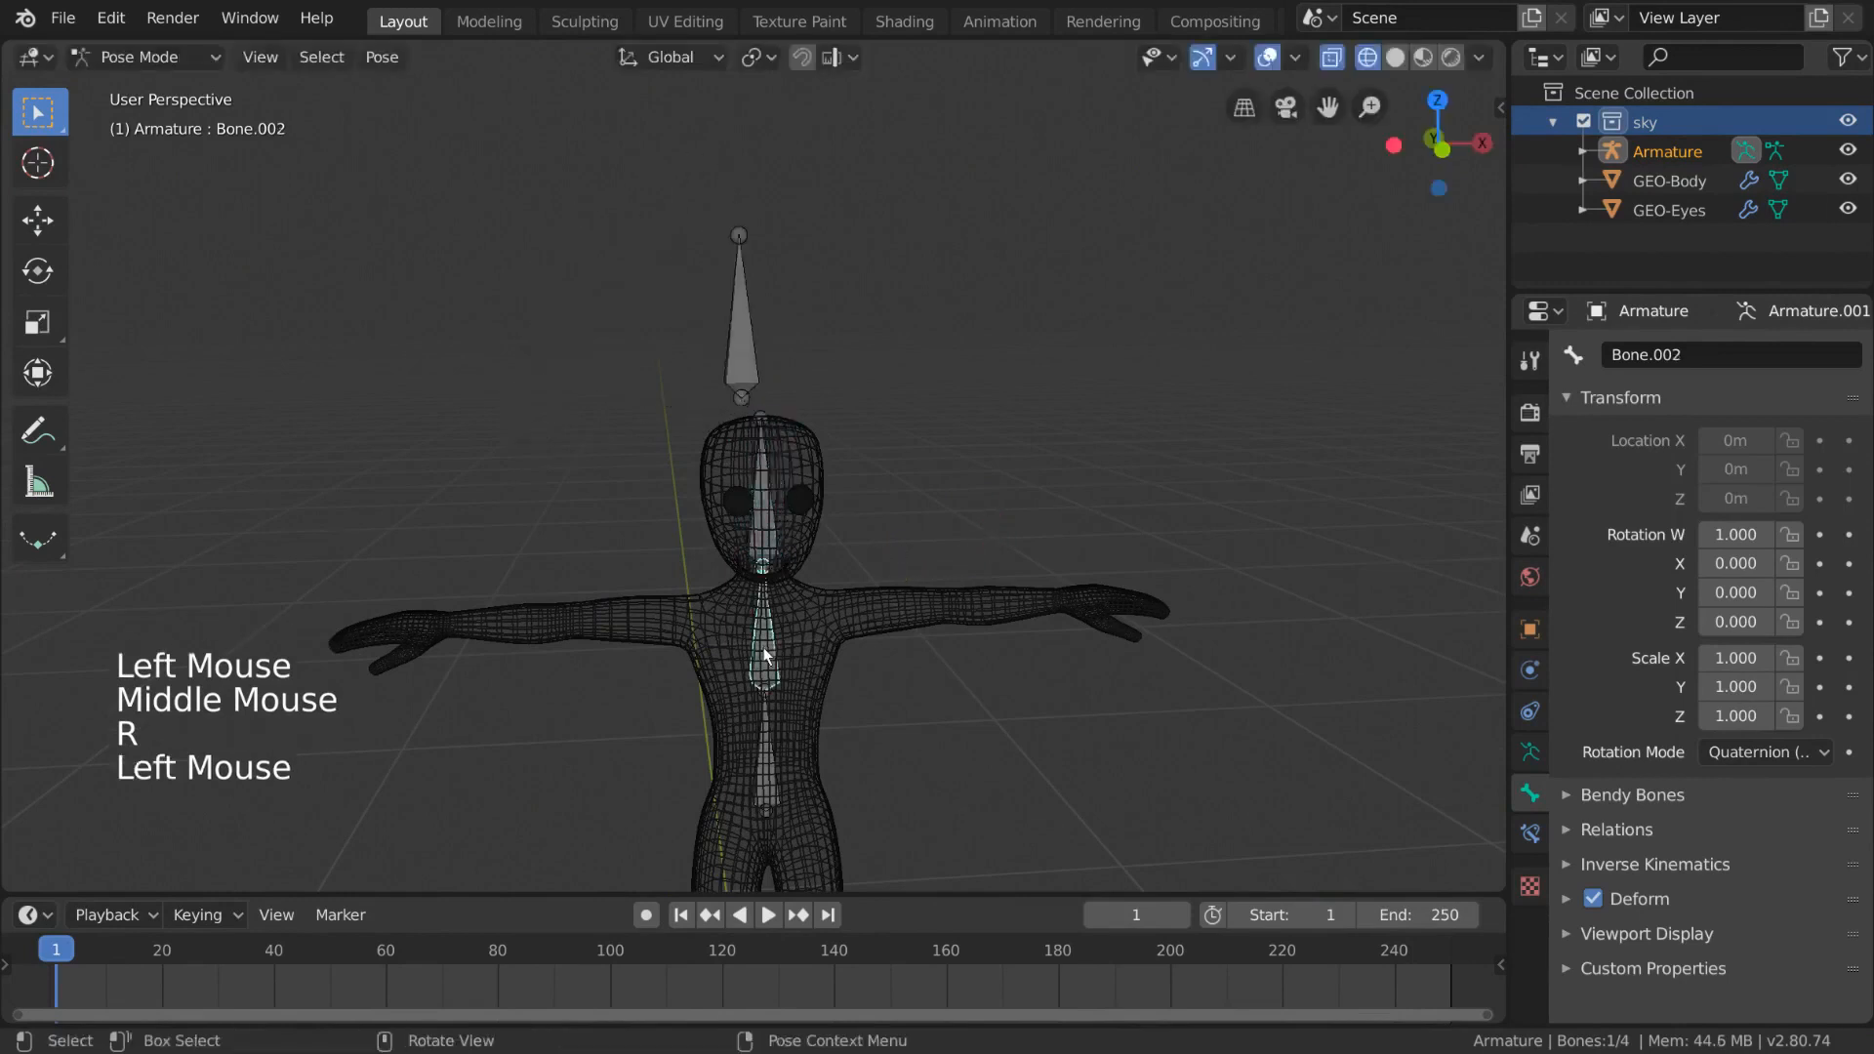
{"action": "key", "text": "r"}
{"action": "right_click", "coordinate": [847, 634]}
{"action": "middle_click_drag", "start_coordinate": [924, 583], "coordinate": [835, 576]}
{"action": "left_click", "coordinate": [990, 413]}
{"action": "middle_click_drag", "start_coordinate": [993, 412], "coordinate": [765, 714]}
{"action": "left_click", "coordinate": [760, 775]}
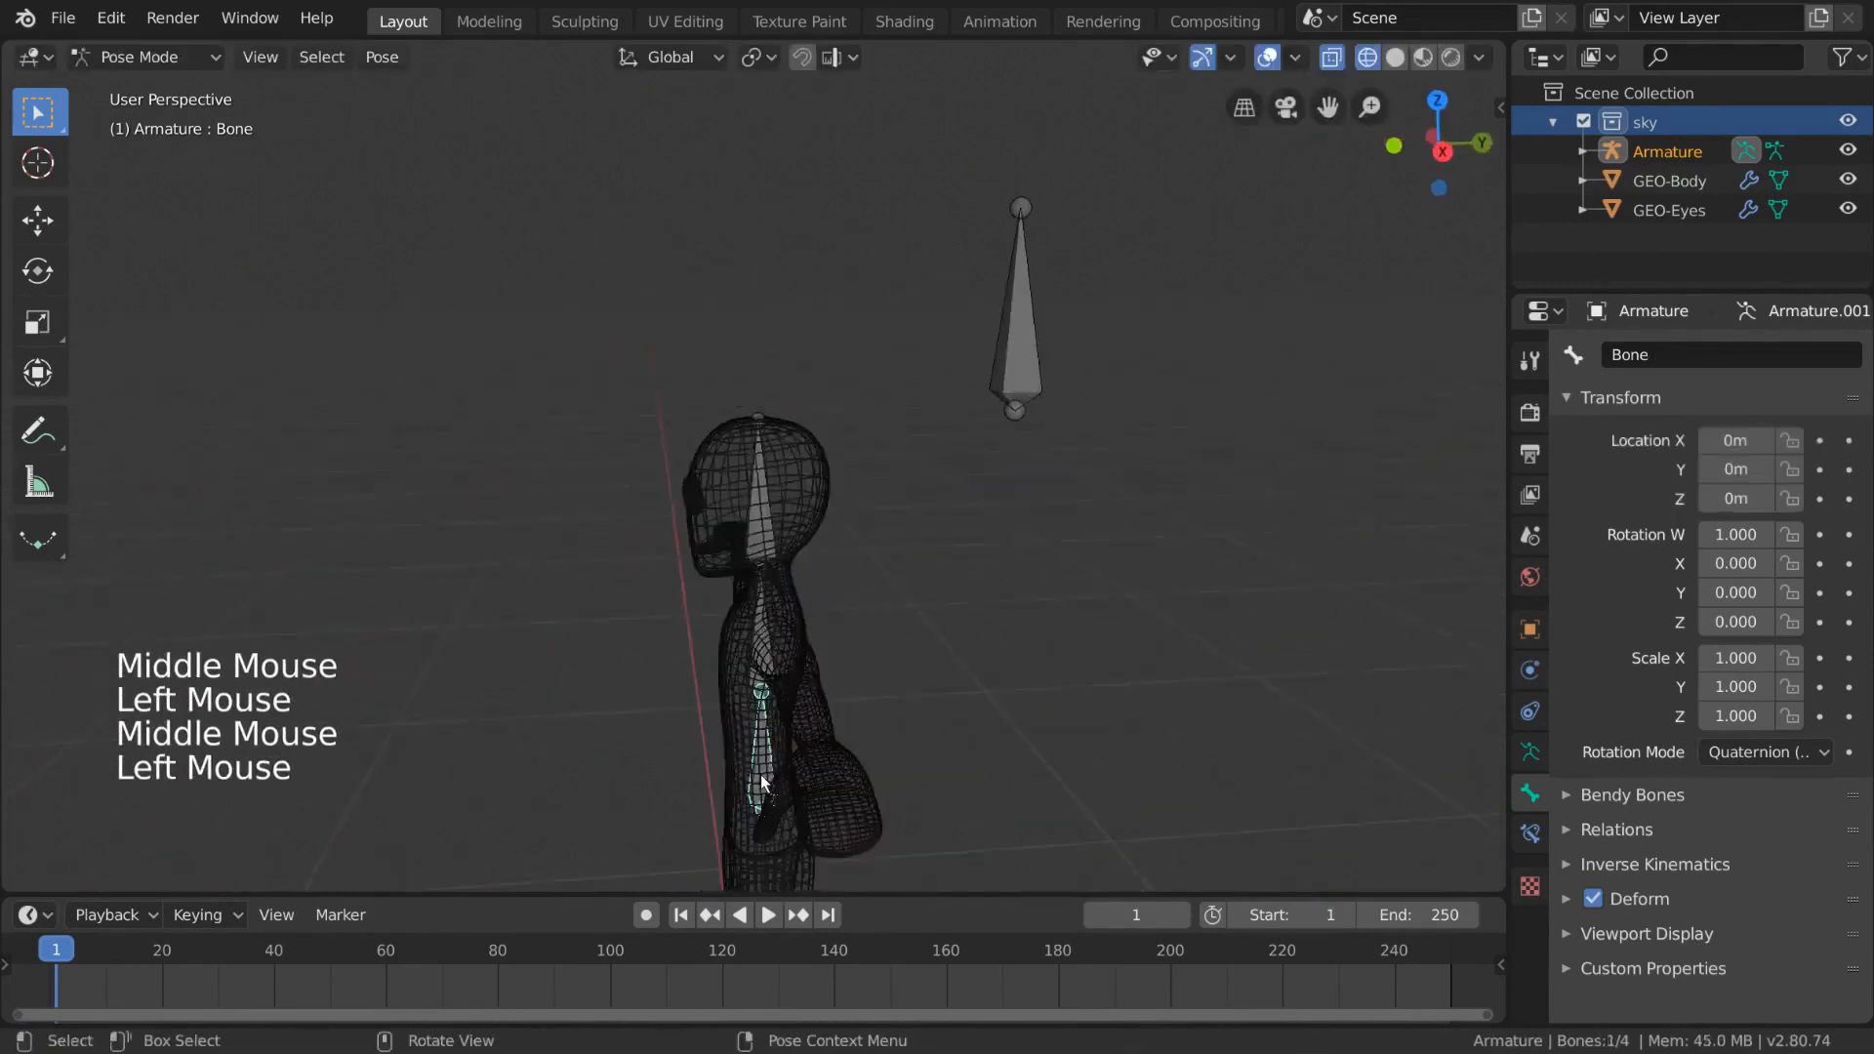
{"action": "key", "text": "r"}
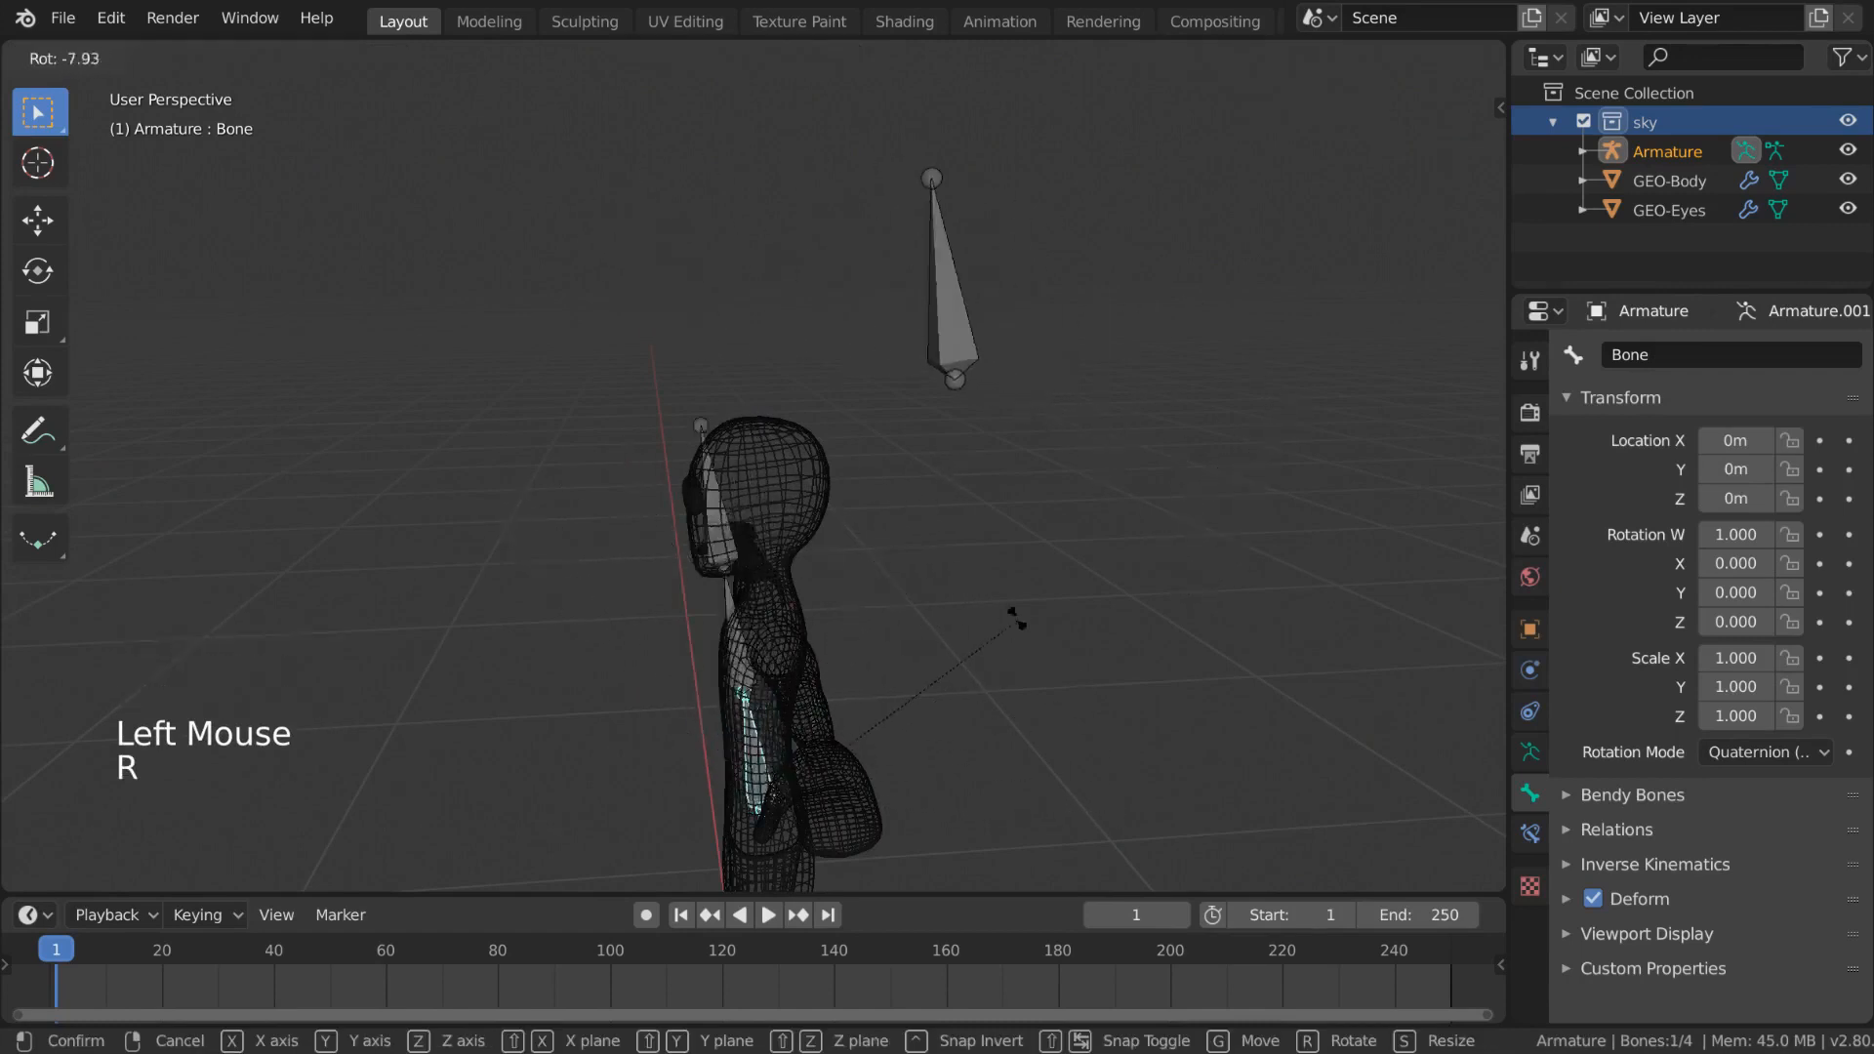
{"action": "right_click", "coordinate": [1012, 593]}
{"action": "left_click", "coordinate": [765, 501]}
{"action": "middle_click_drag", "start_coordinate": [770, 502], "coordinate": [896, 492]}
{"action": "key", "text": "r"}
{"action": "key", "text": "r"}
{"action": "right_click", "coordinate": [939, 566]}
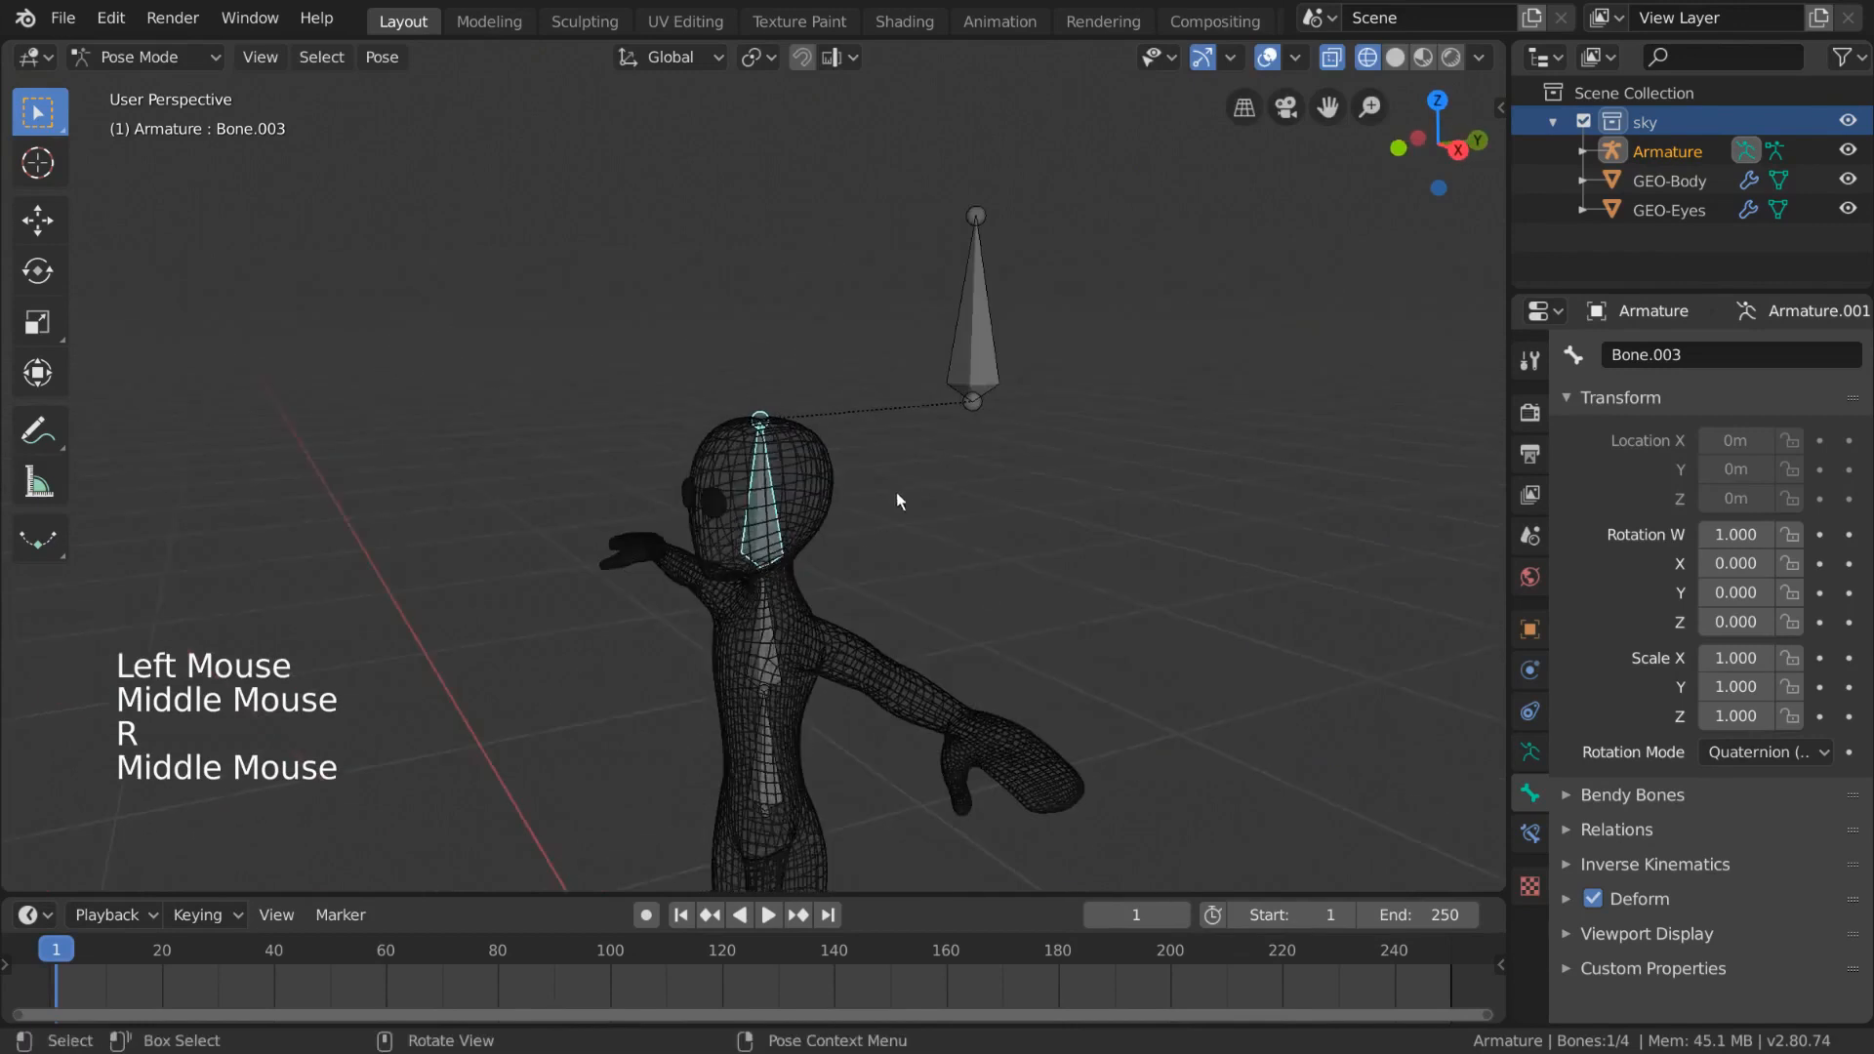
- In Edit Mode, clear the parent of the detached top bone completely
{"action": "key", "text": "Tab"}
{"action": "left_click", "coordinate": [989, 361]}
{"action": "middle_click_drag", "start_coordinate": [988, 362], "coordinate": [775, 519]}
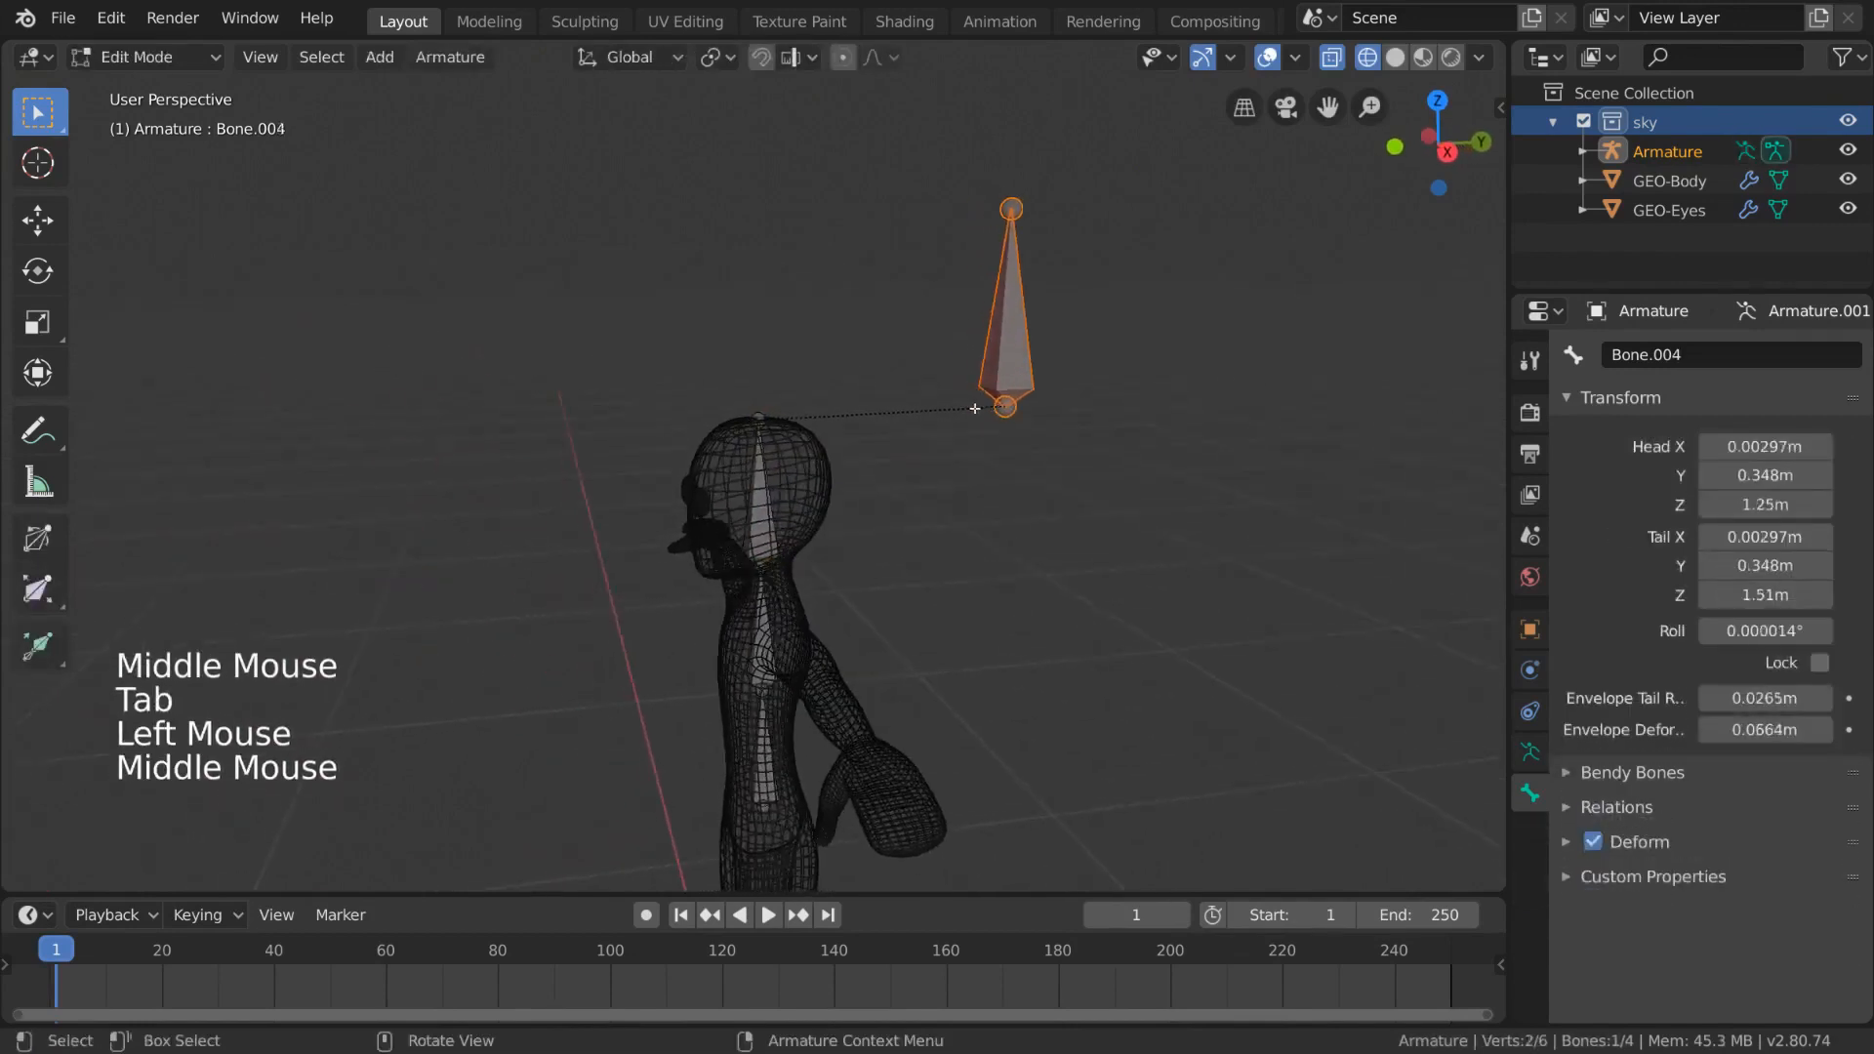
{"action": "right_click", "coordinate": [985, 377]}
{"action": "mouse_move", "coordinate": [1010, 369]}
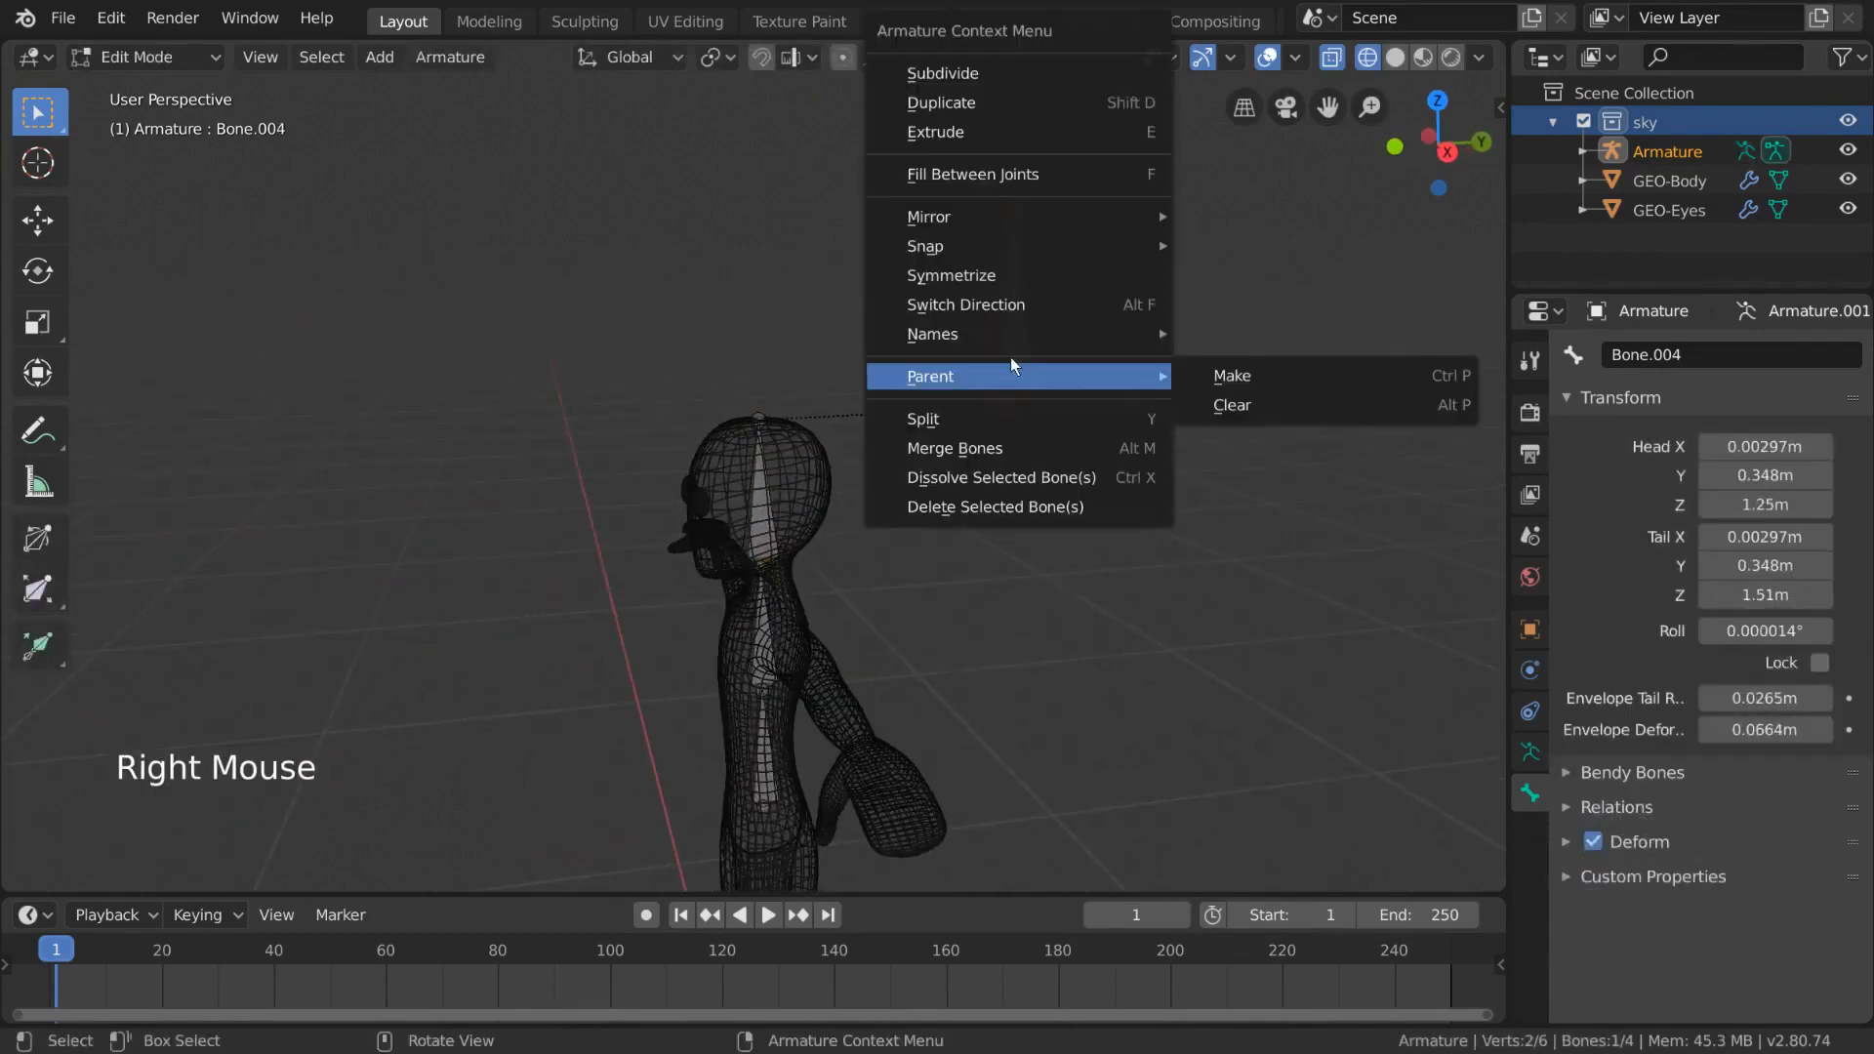
{"action": "left_click", "coordinate": [1251, 408]}
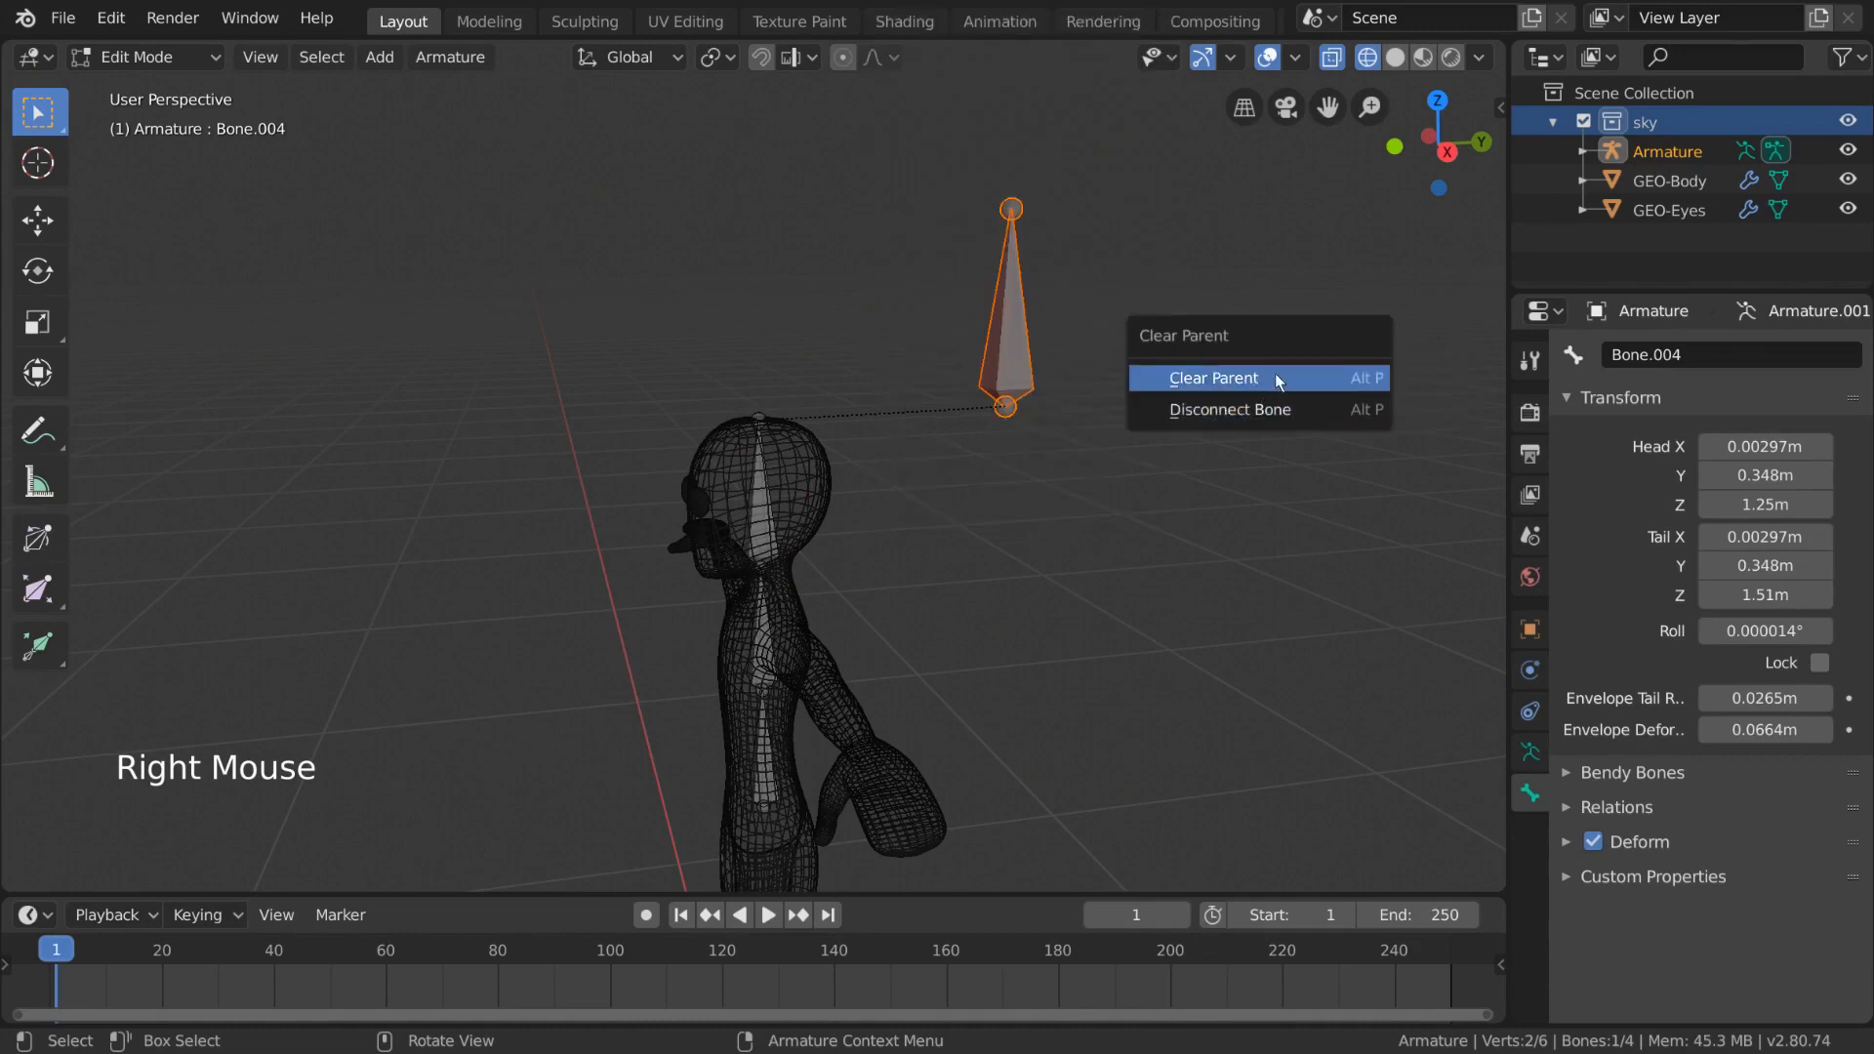
{"action": "left_click", "coordinate": [1275, 377]}
- Try rolling the upper spine and head bones with the Roll tool, undoing the roll
{"action": "middle_click_drag", "start_coordinate": [1274, 378], "coordinate": [750, 519]}
{"action": "key", "text": "Tab"}
{"action": "left_click", "coordinate": [749, 519]}
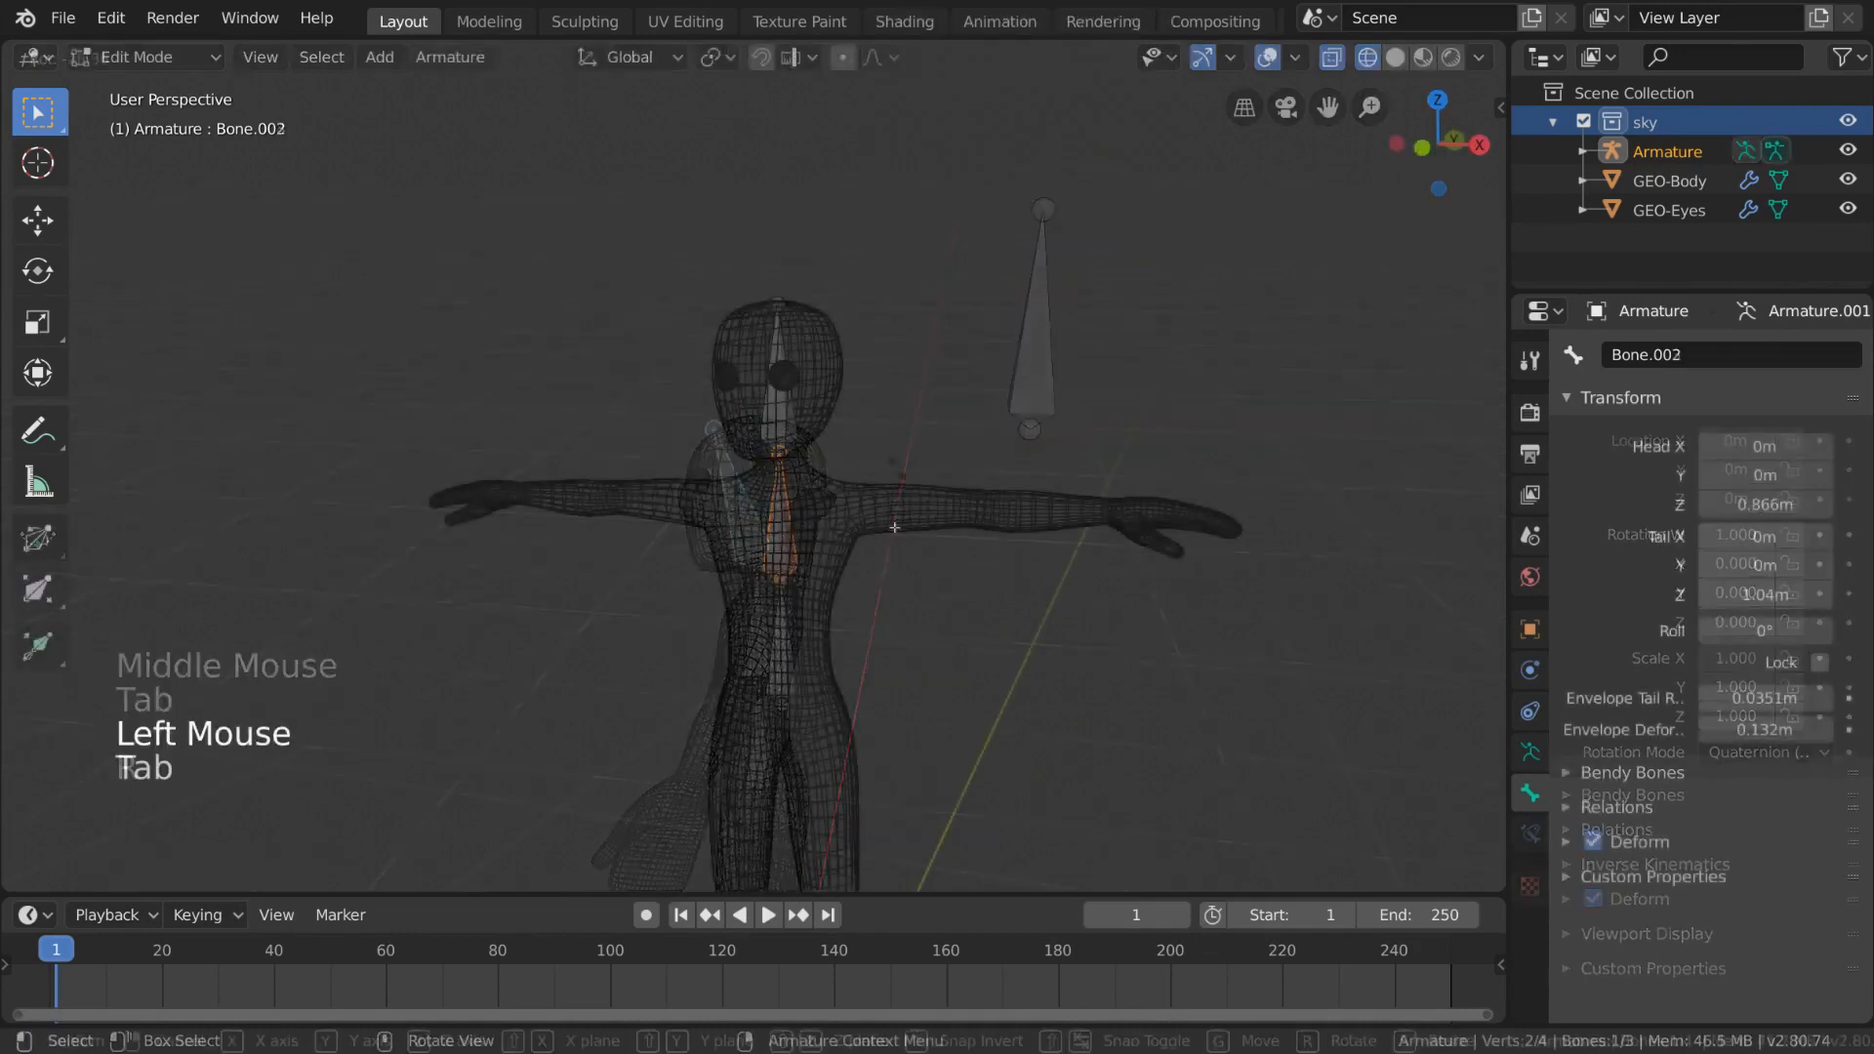
{"action": "left_click", "coordinate": [39, 538]}
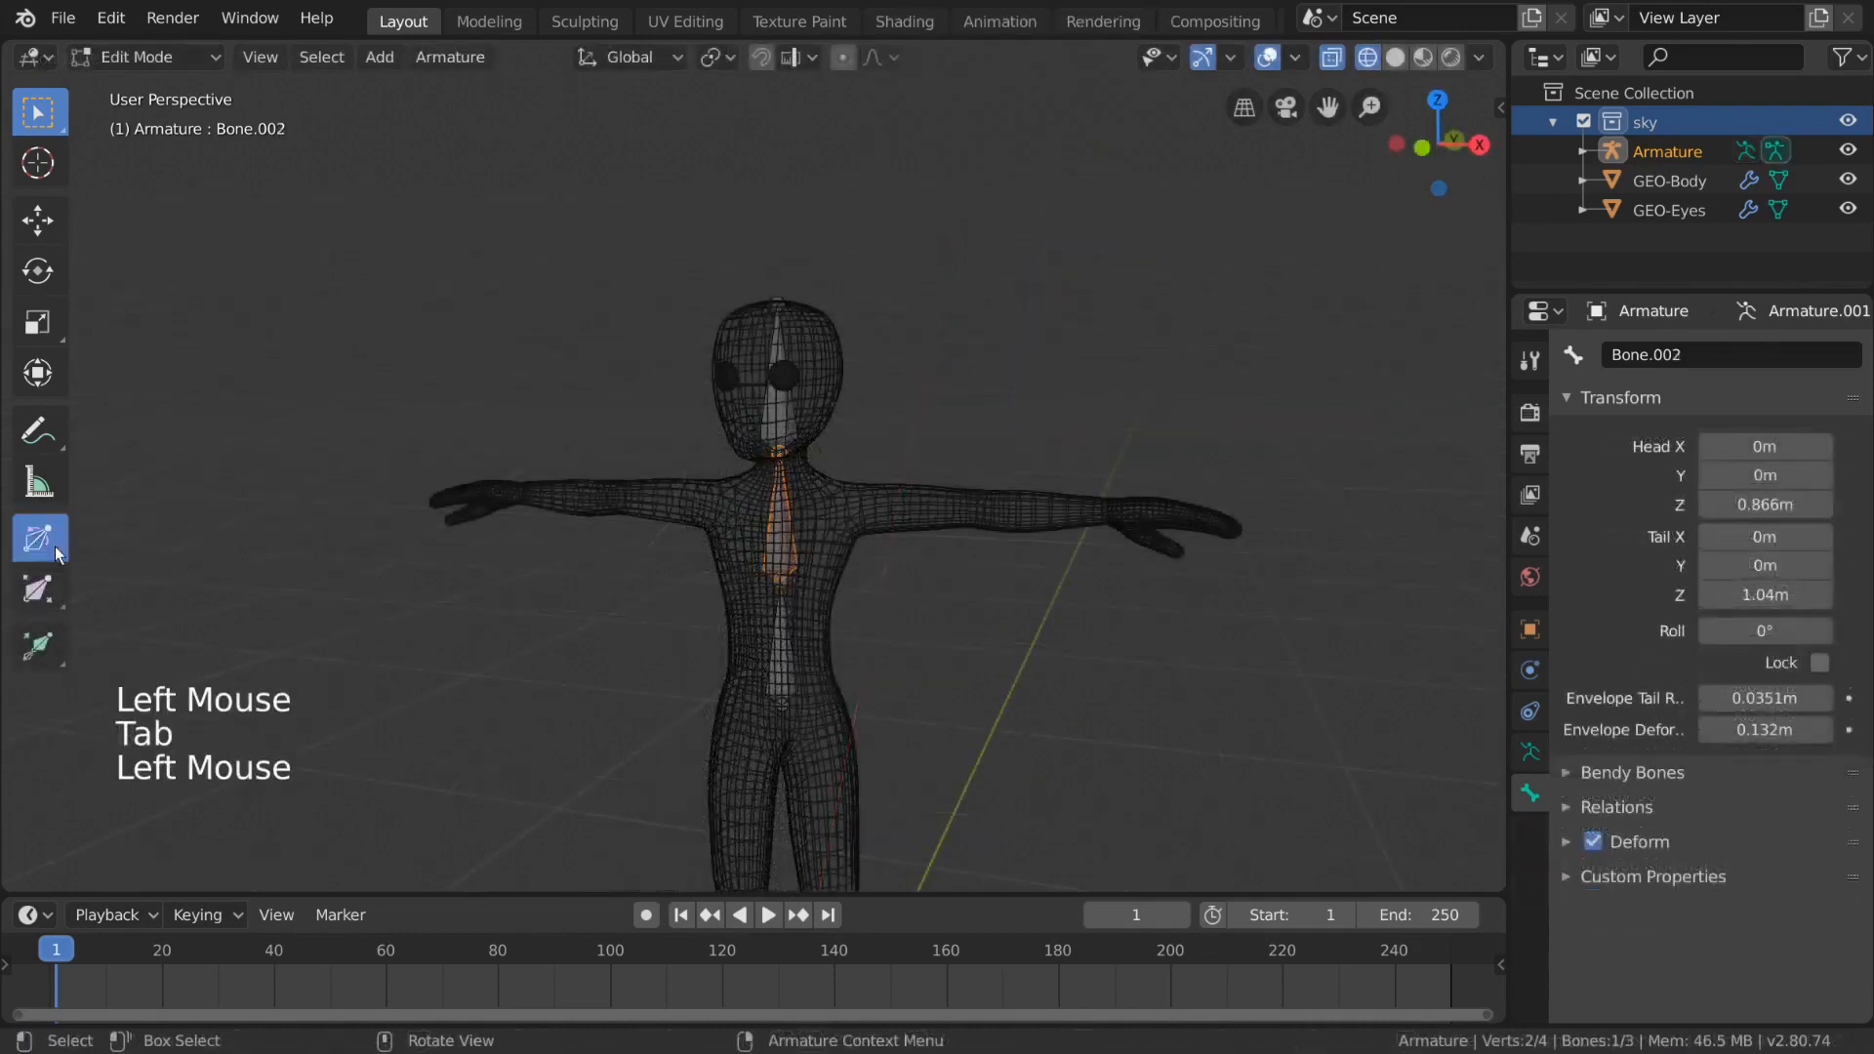
{"action": "middle_click_drag", "start_coordinate": [861, 554], "coordinate": [858, 507]}
{"action": "left_click", "coordinate": [767, 369]}
{"action": "scroll", "coordinate": [767, 368], "scroll_direction": "up", "scroll_amount": 3}
{"action": "middle_click_drag", "start_coordinate": [767, 369], "coordinate": [999, 575], "text": "shift"}
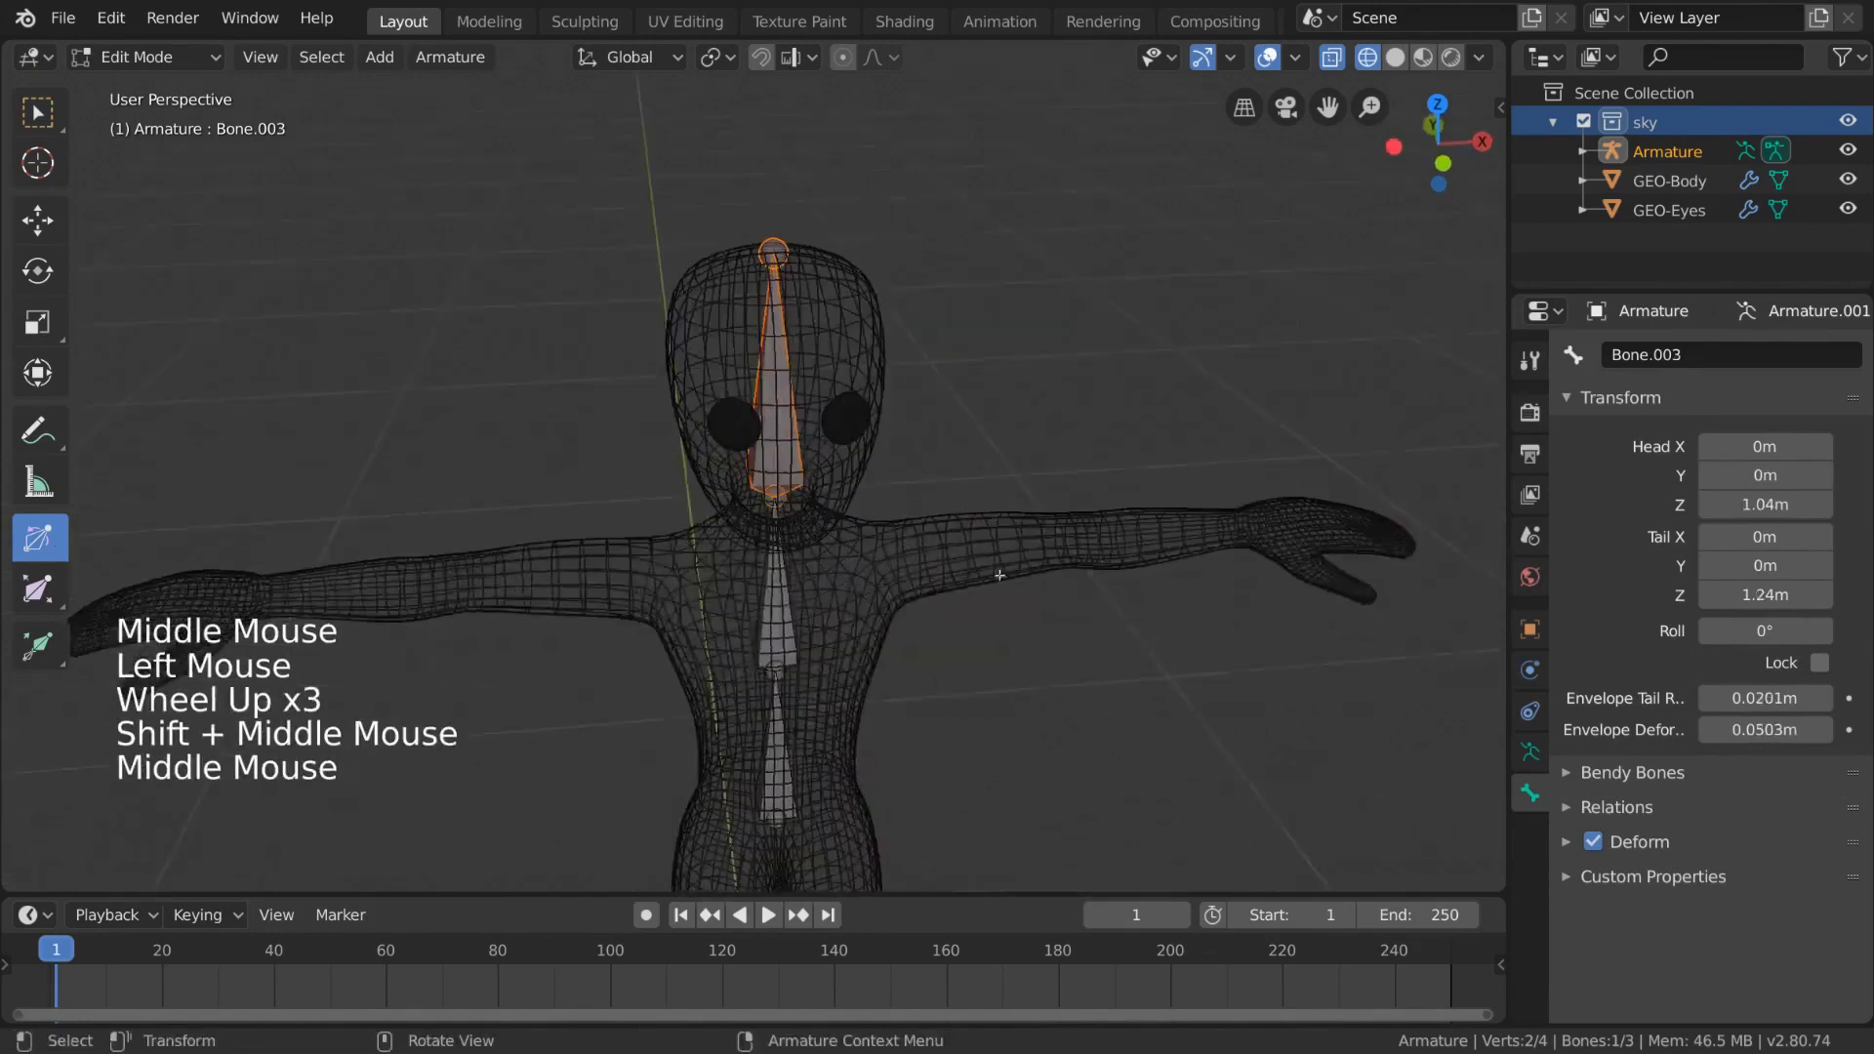
{"action": "left_click_drag", "start_coordinate": [995, 639], "coordinate": [1046, 598]}
{"action": "key", "text": "ctrl+z"}
- In Pose Mode, select the spine bones and try rotating them along local X, cancelling the rotation
{"action": "middle_click_drag", "start_coordinate": [1046, 598], "coordinate": [819, 624]}
{"action": "scroll", "coordinate": [1014, 602], "scroll_direction": "down", "scroll_amount": 2}
{"action": "key", "text": "Tab"}
{"action": "scroll", "coordinate": [818, 622], "scroll_direction": "down", "scroll_amount": 1}
{"action": "left_click", "coordinate": [800, 673], "text": "shift"}
{"action": "left_click", "coordinate": [801, 742], "text": "shift"}
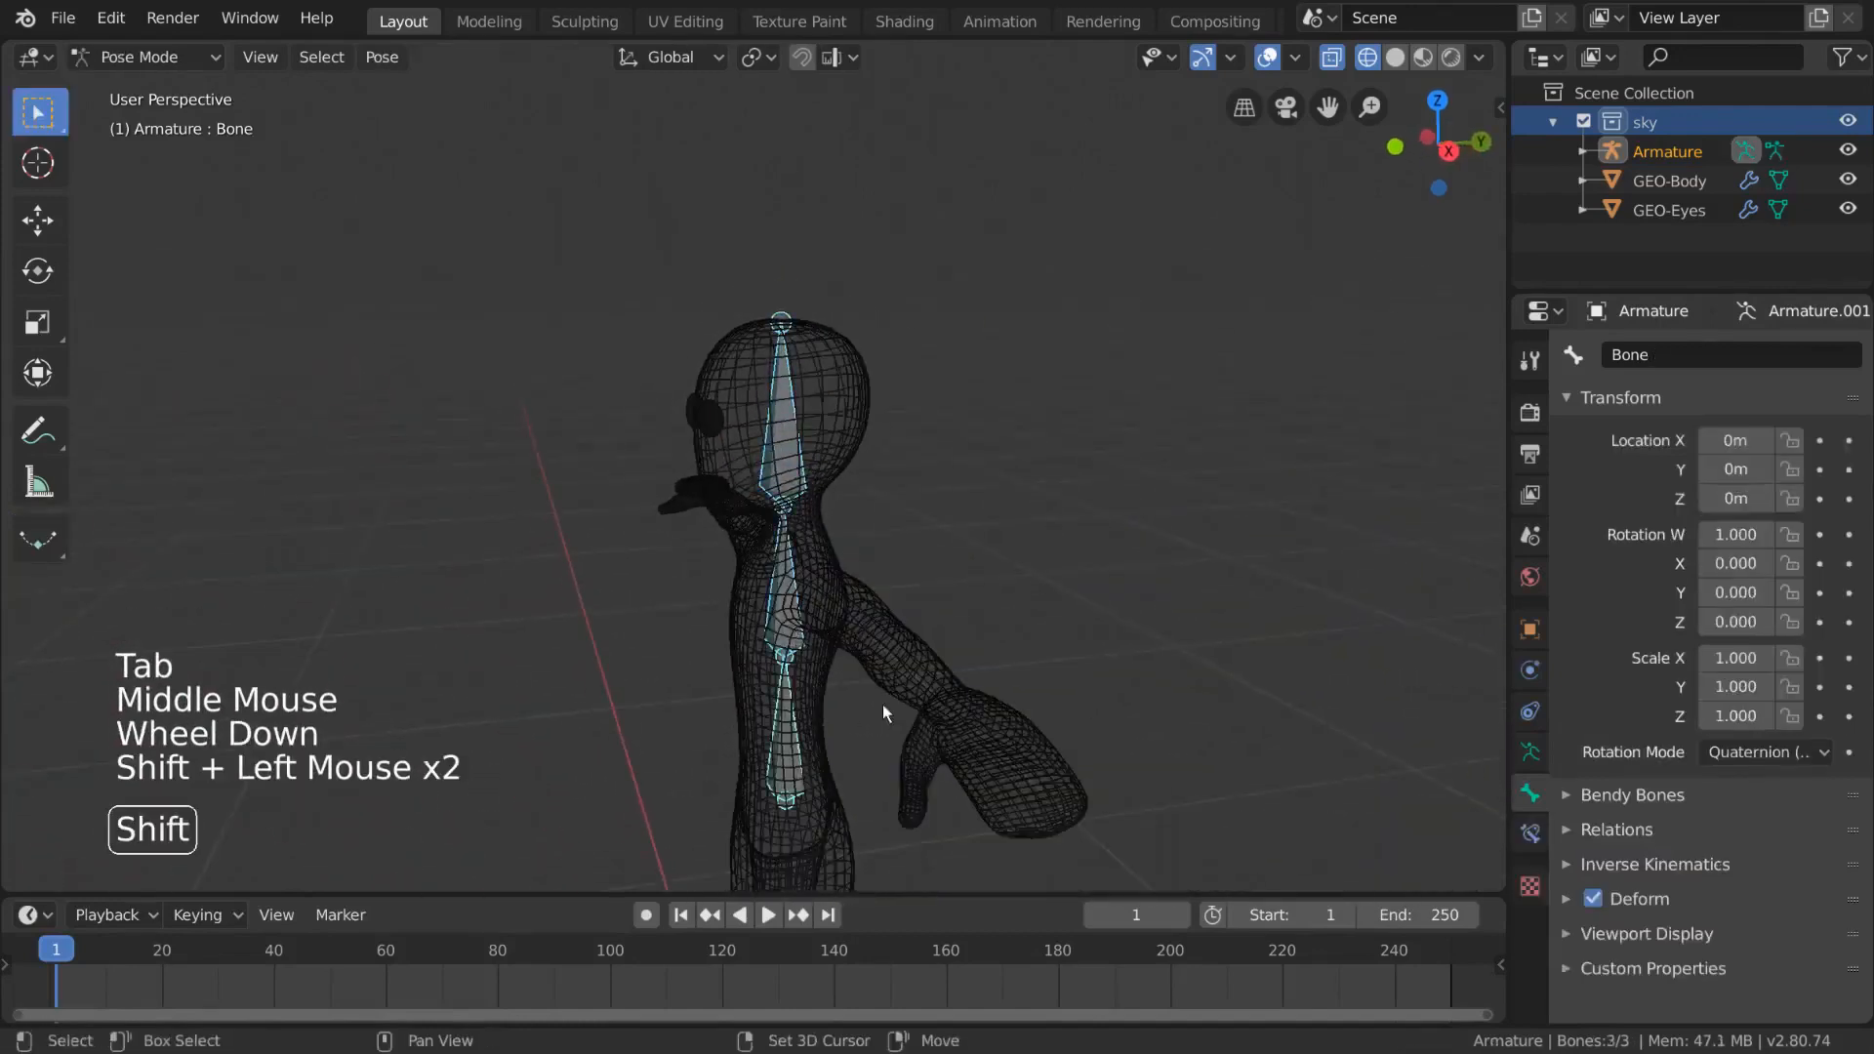
{"action": "middle_click_drag", "start_coordinate": [882, 704], "coordinate": [943, 581], "text": "shift"}
{"action": "key", "text": "r"}
{"action": "key", "text": "x"}
{"action": "key", "text": "x"}
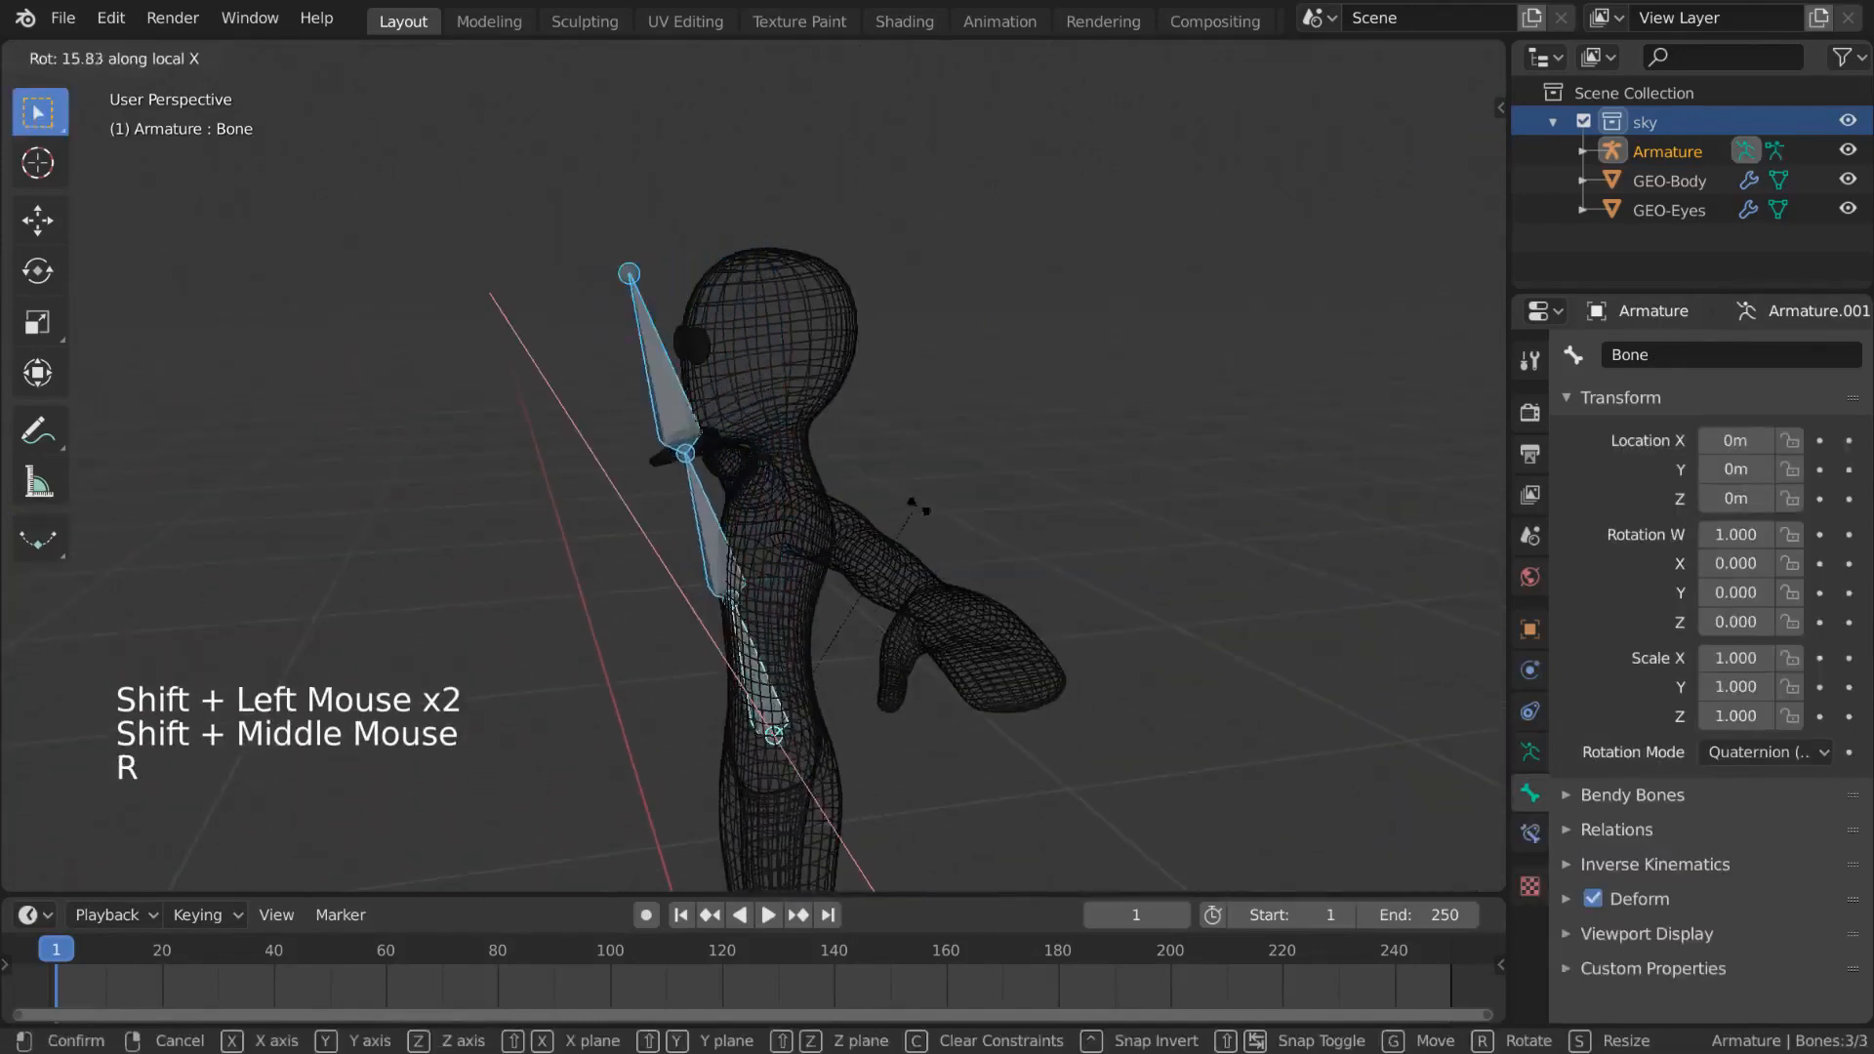
{"action": "right_click", "coordinate": [902, 507]}
- Rotate the upper spine bone and then the head bone in Pose Mode to test the hierarchy
{"action": "left_click", "coordinate": [771, 390]}
{"action": "key", "text": "r"}
{"action": "left_click", "coordinate": [870, 367]}
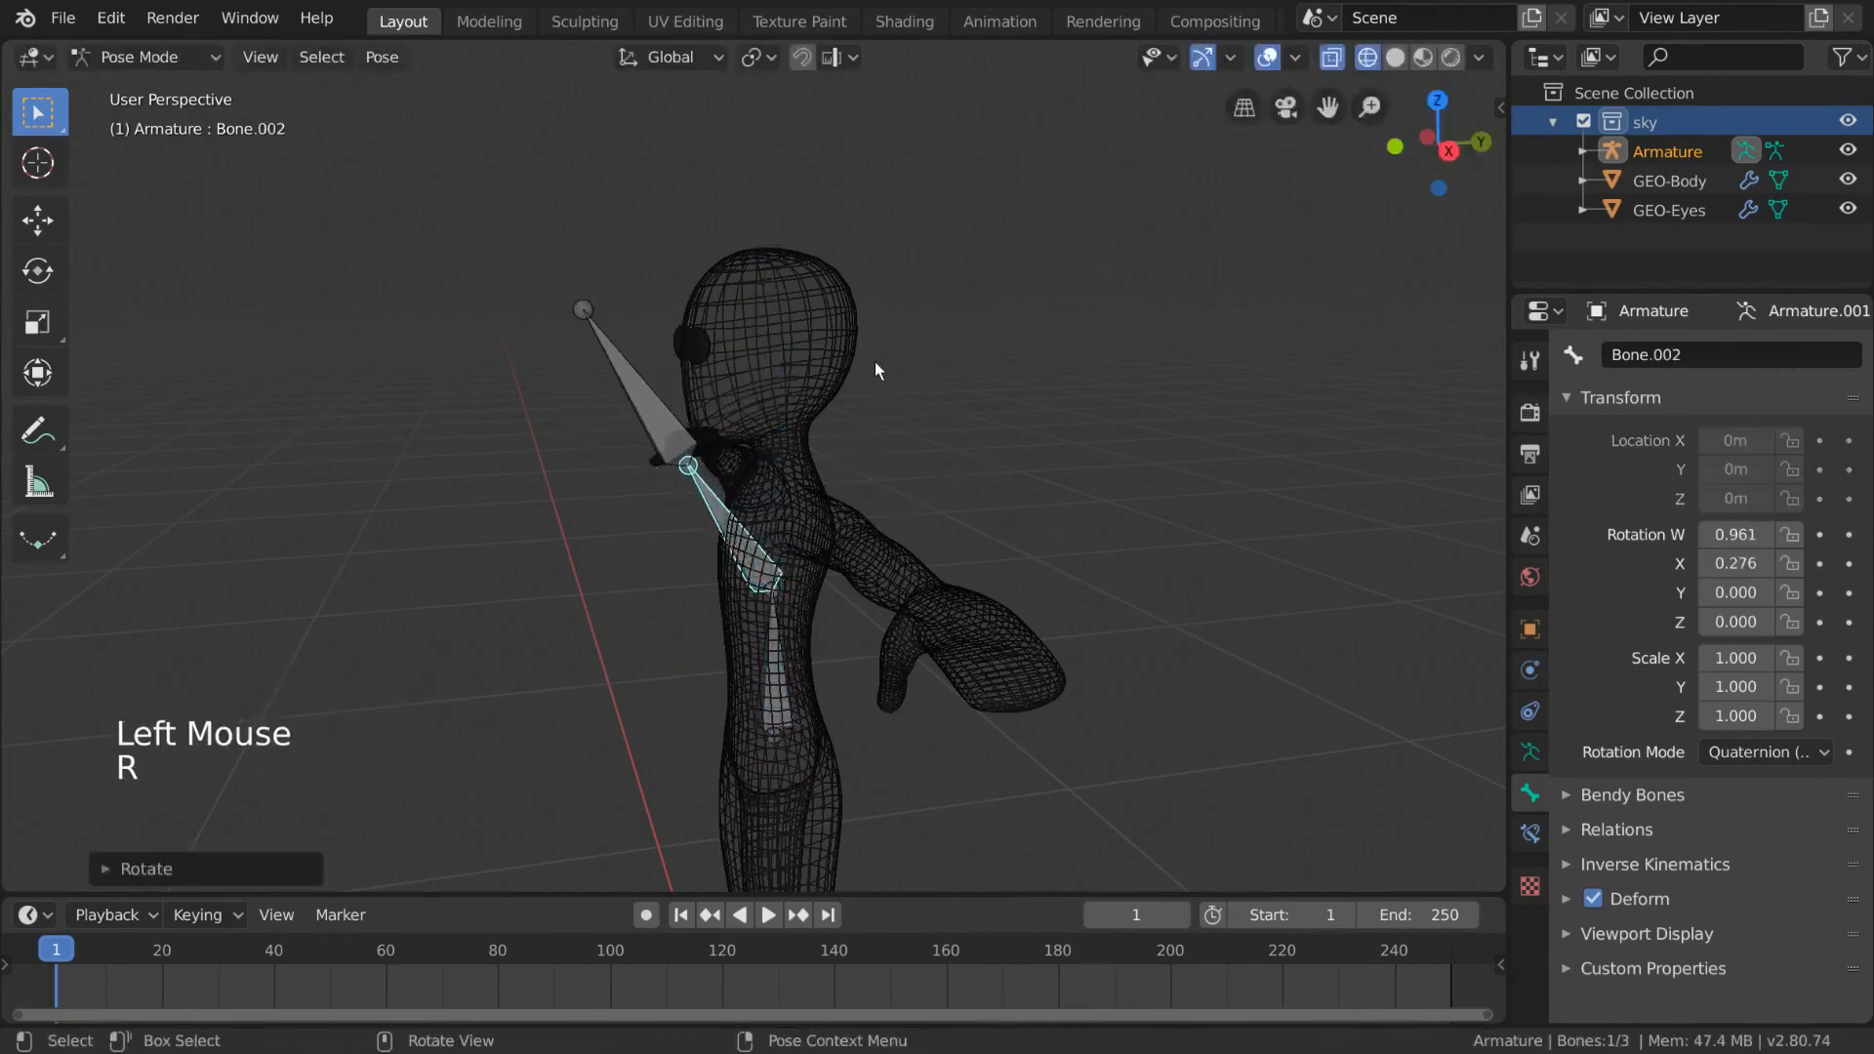
{"action": "key", "text": "r"}
{"action": "left_click", "coordinate": [633, 458]}
{"action": "middle_click_drag", "start_coordinate": [632, 459], "coordinate": [881, 555]}
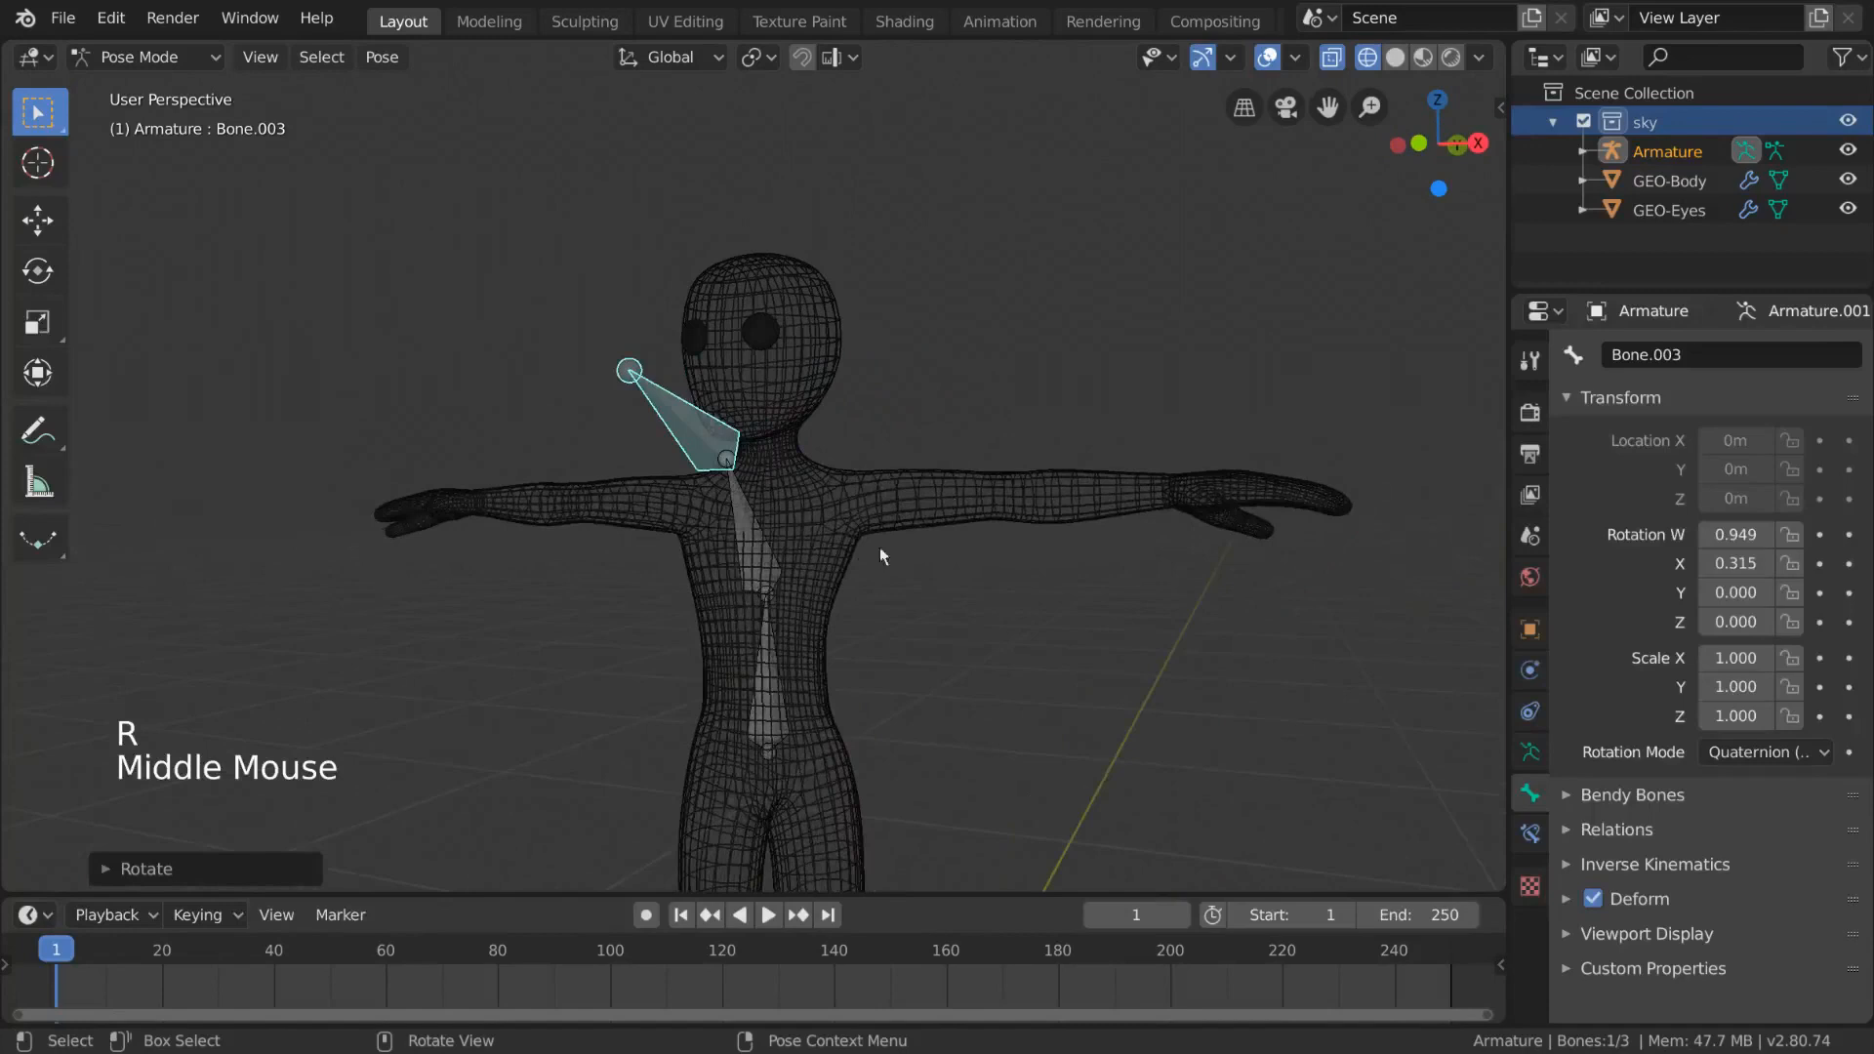
- Clear the rotations of the posed upper spine and head bones
{"action": "key", "text": "alt+r"}
{"action": "left_click", "coordinate": [764, 570]}
{"action": "key", "text": "alt+r"}
{"action": "left_click", "coordinate": [759, 563]}
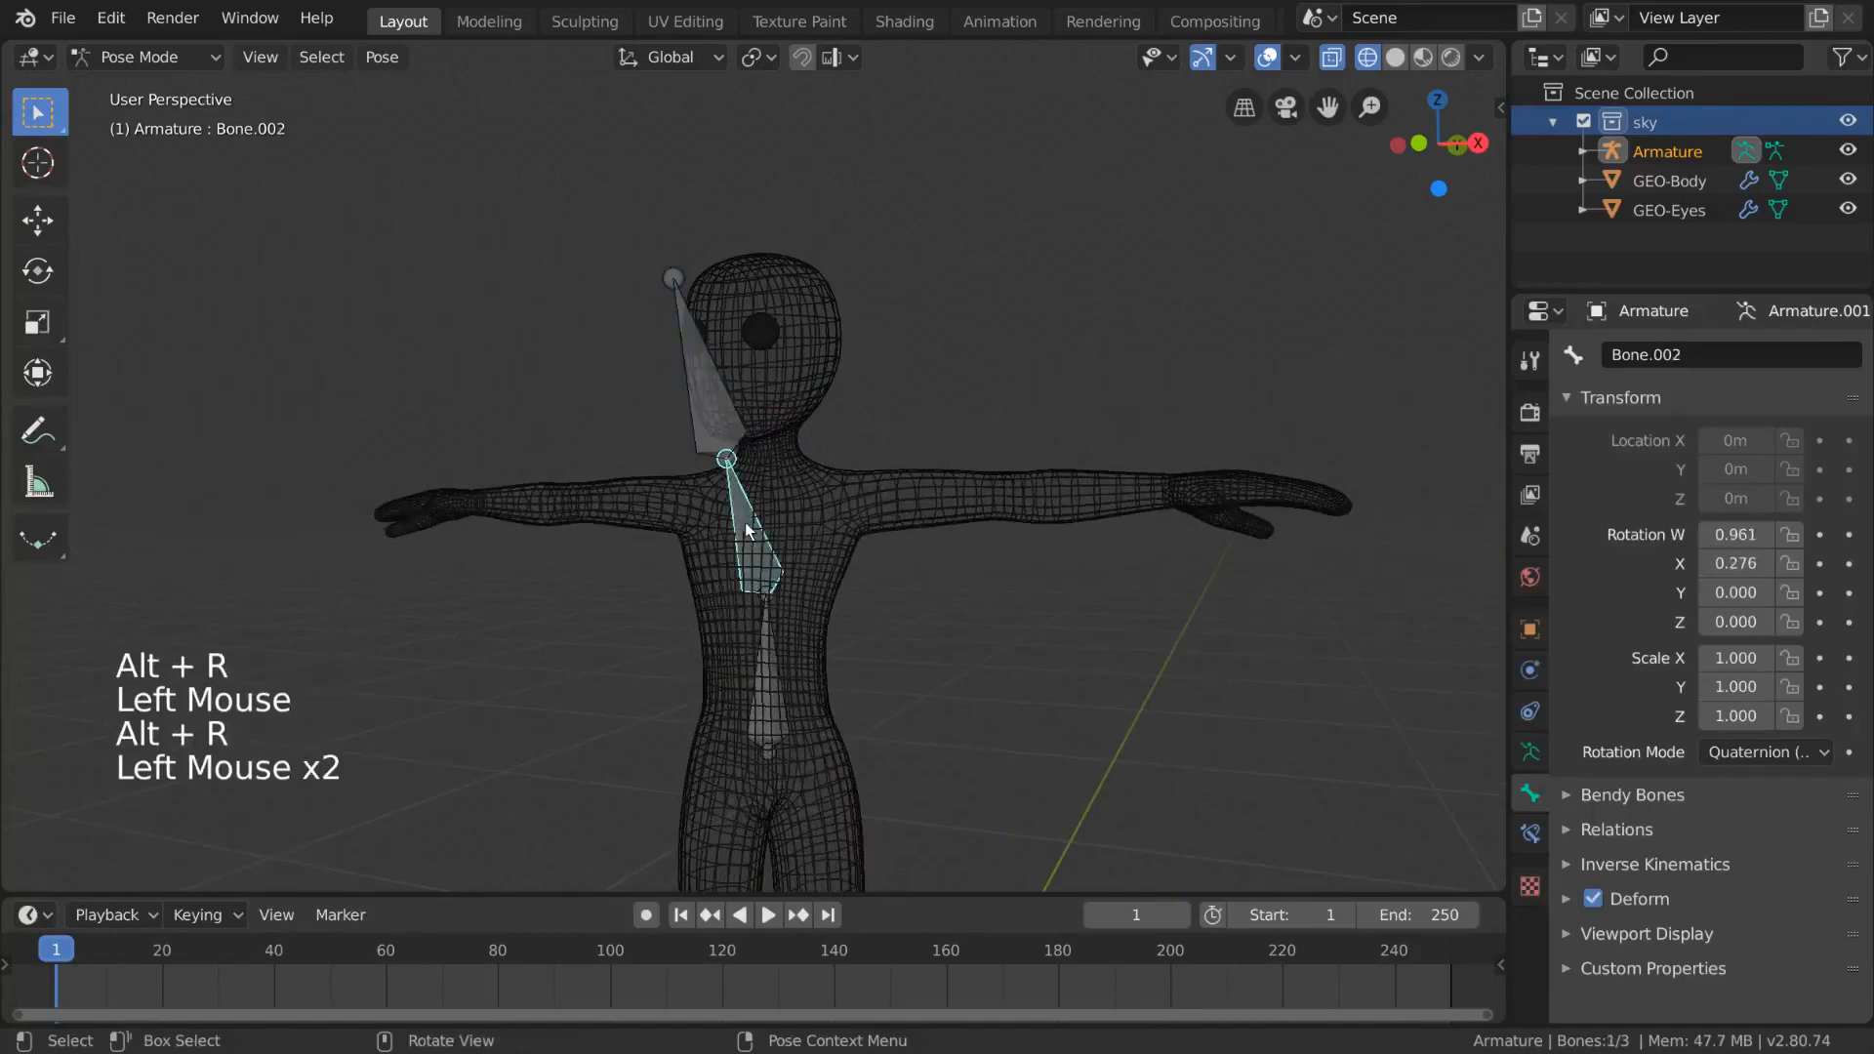
{"action": "key", "text": "alt+r"}
{"action": "middle_click_drag", "start_coordinate": [807, 617], "coordinate": [899, 612]}
{"action": "scroll", "coordinate": [907, 617], "scroll_direction": "down", "scroll_amount": 1}
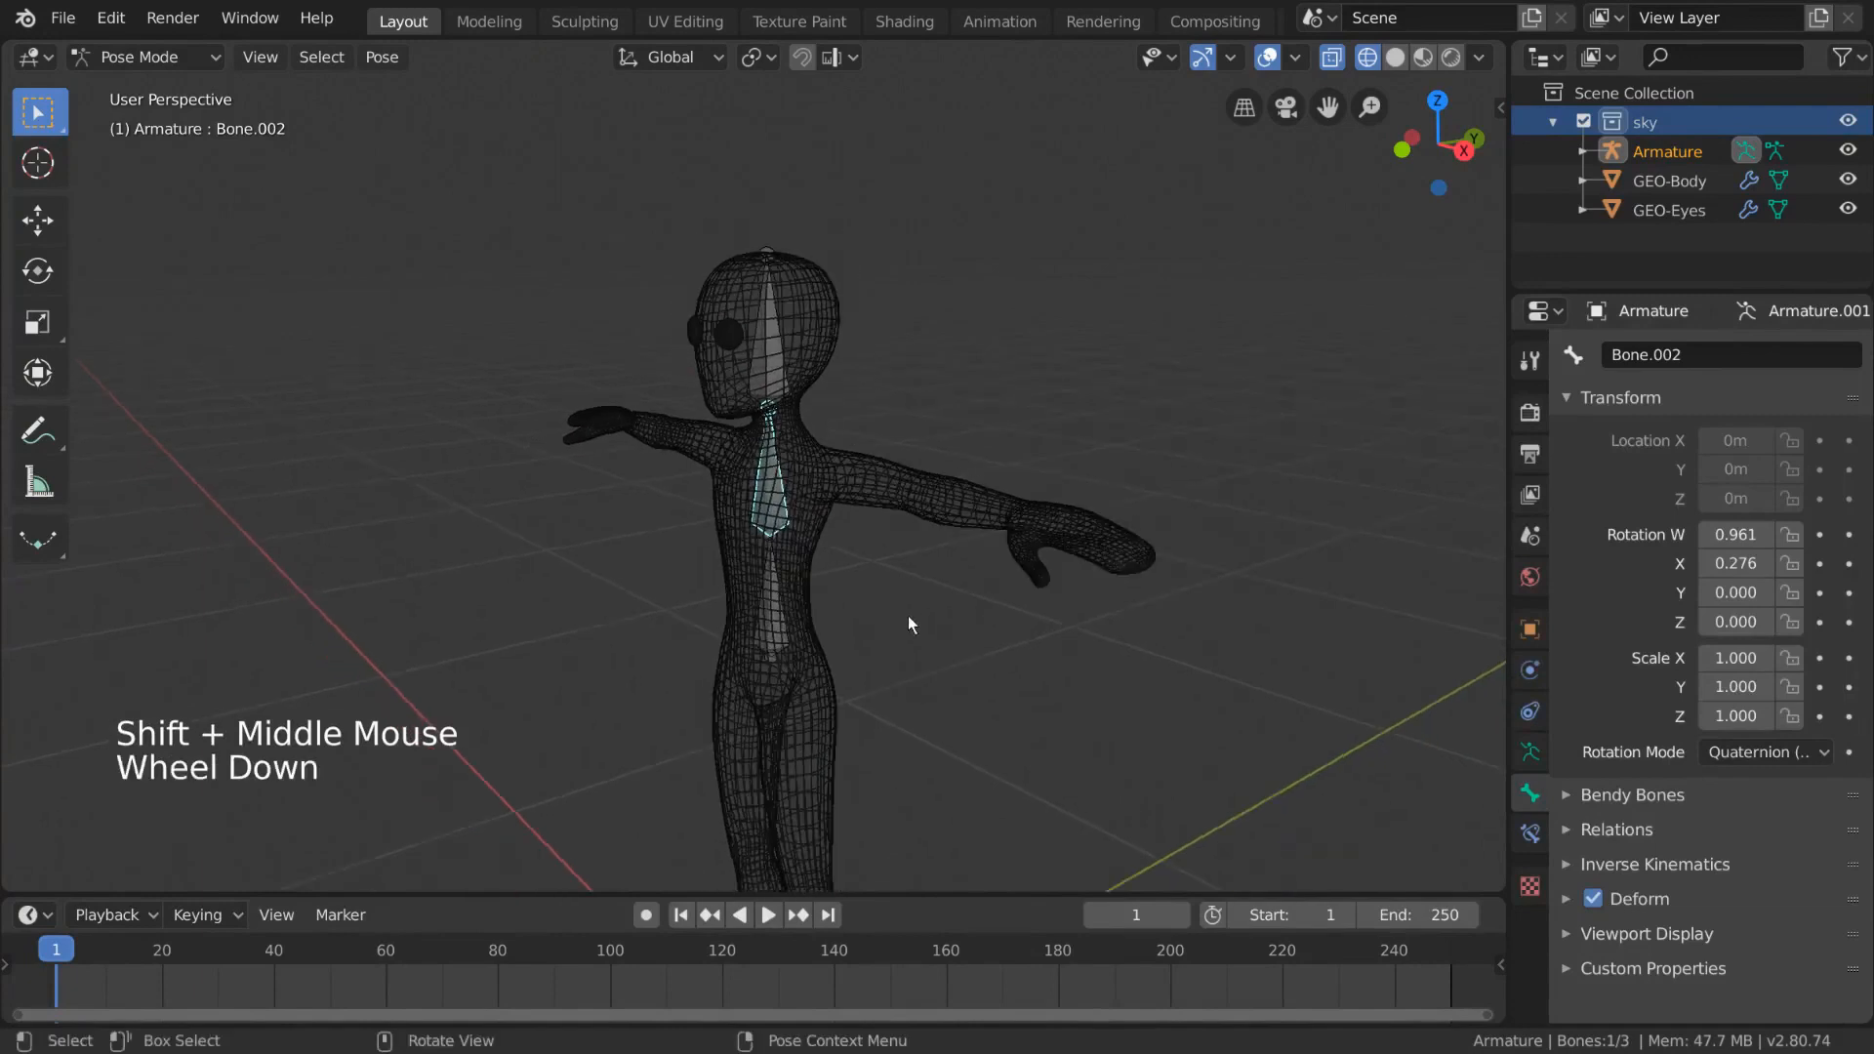
- Turn on the display of bone axes in the armature's viewport display settings
{"action": "left_click", "coordinate": [1530, 753]}
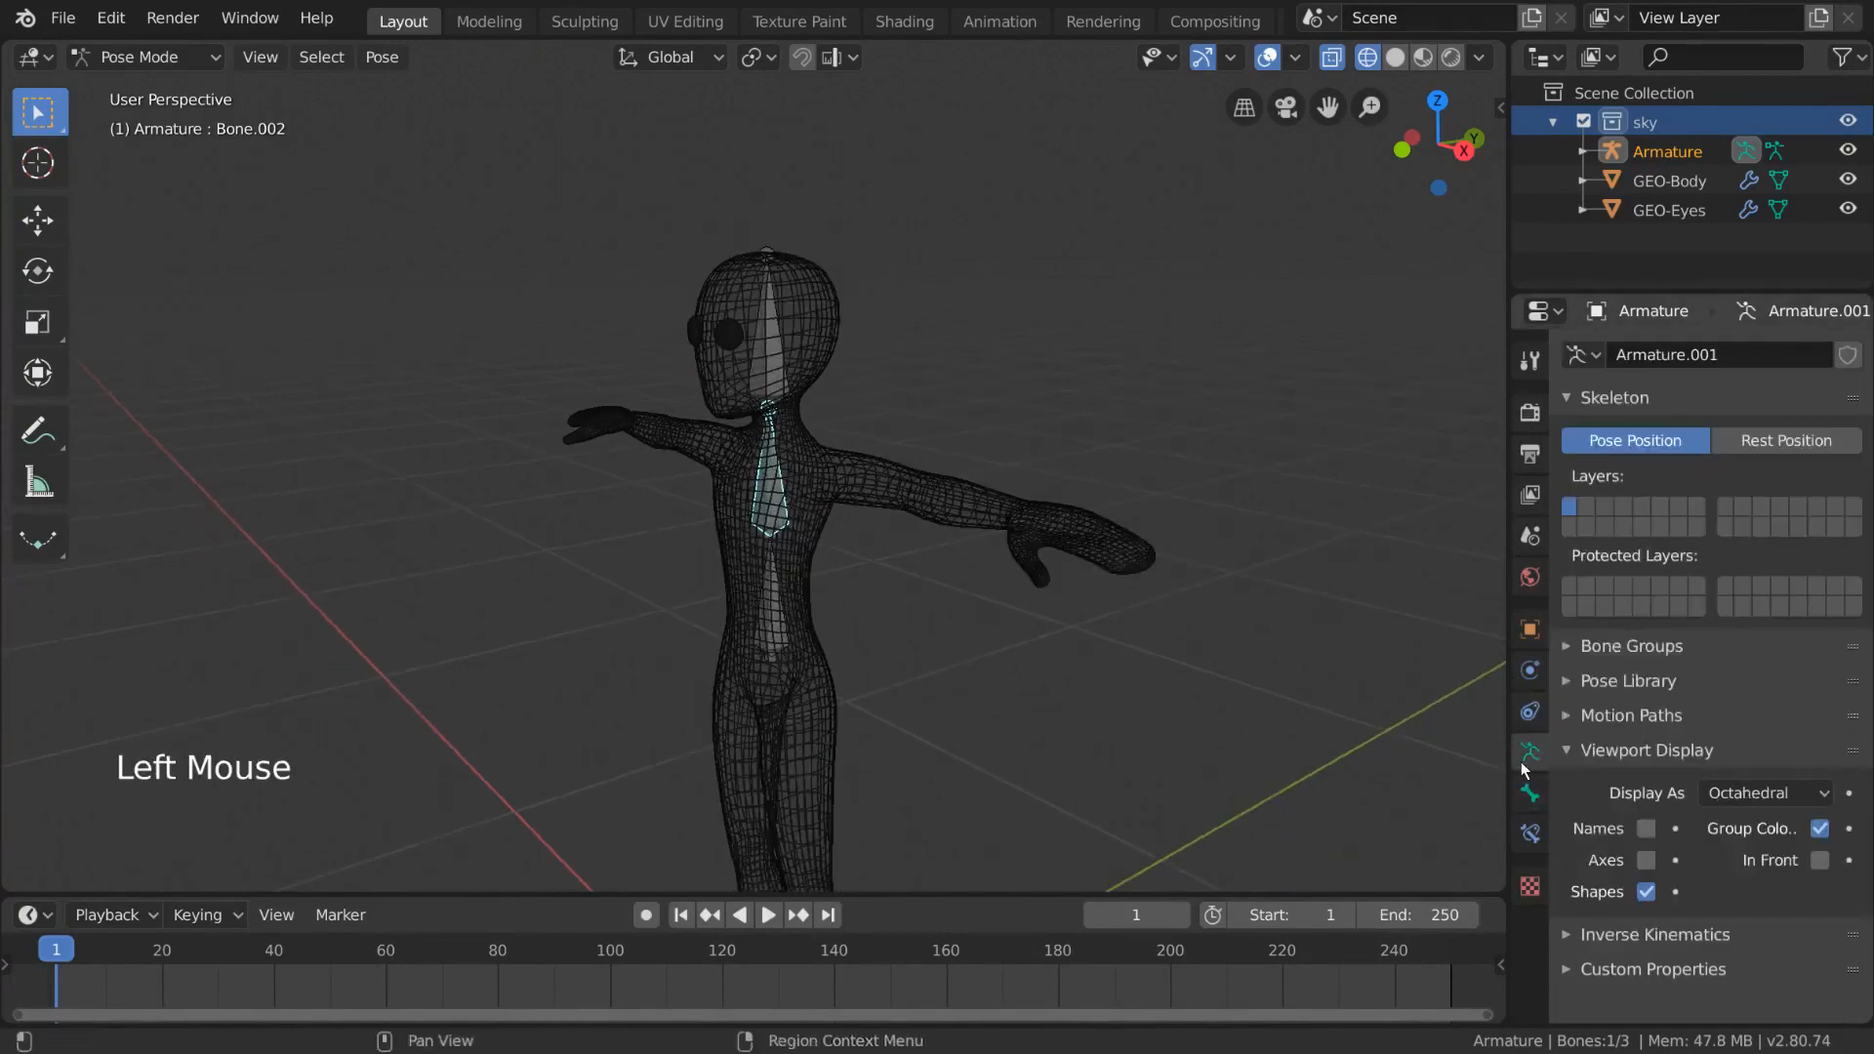
{"action": "left_click", "coordinate": [1645, 860]}
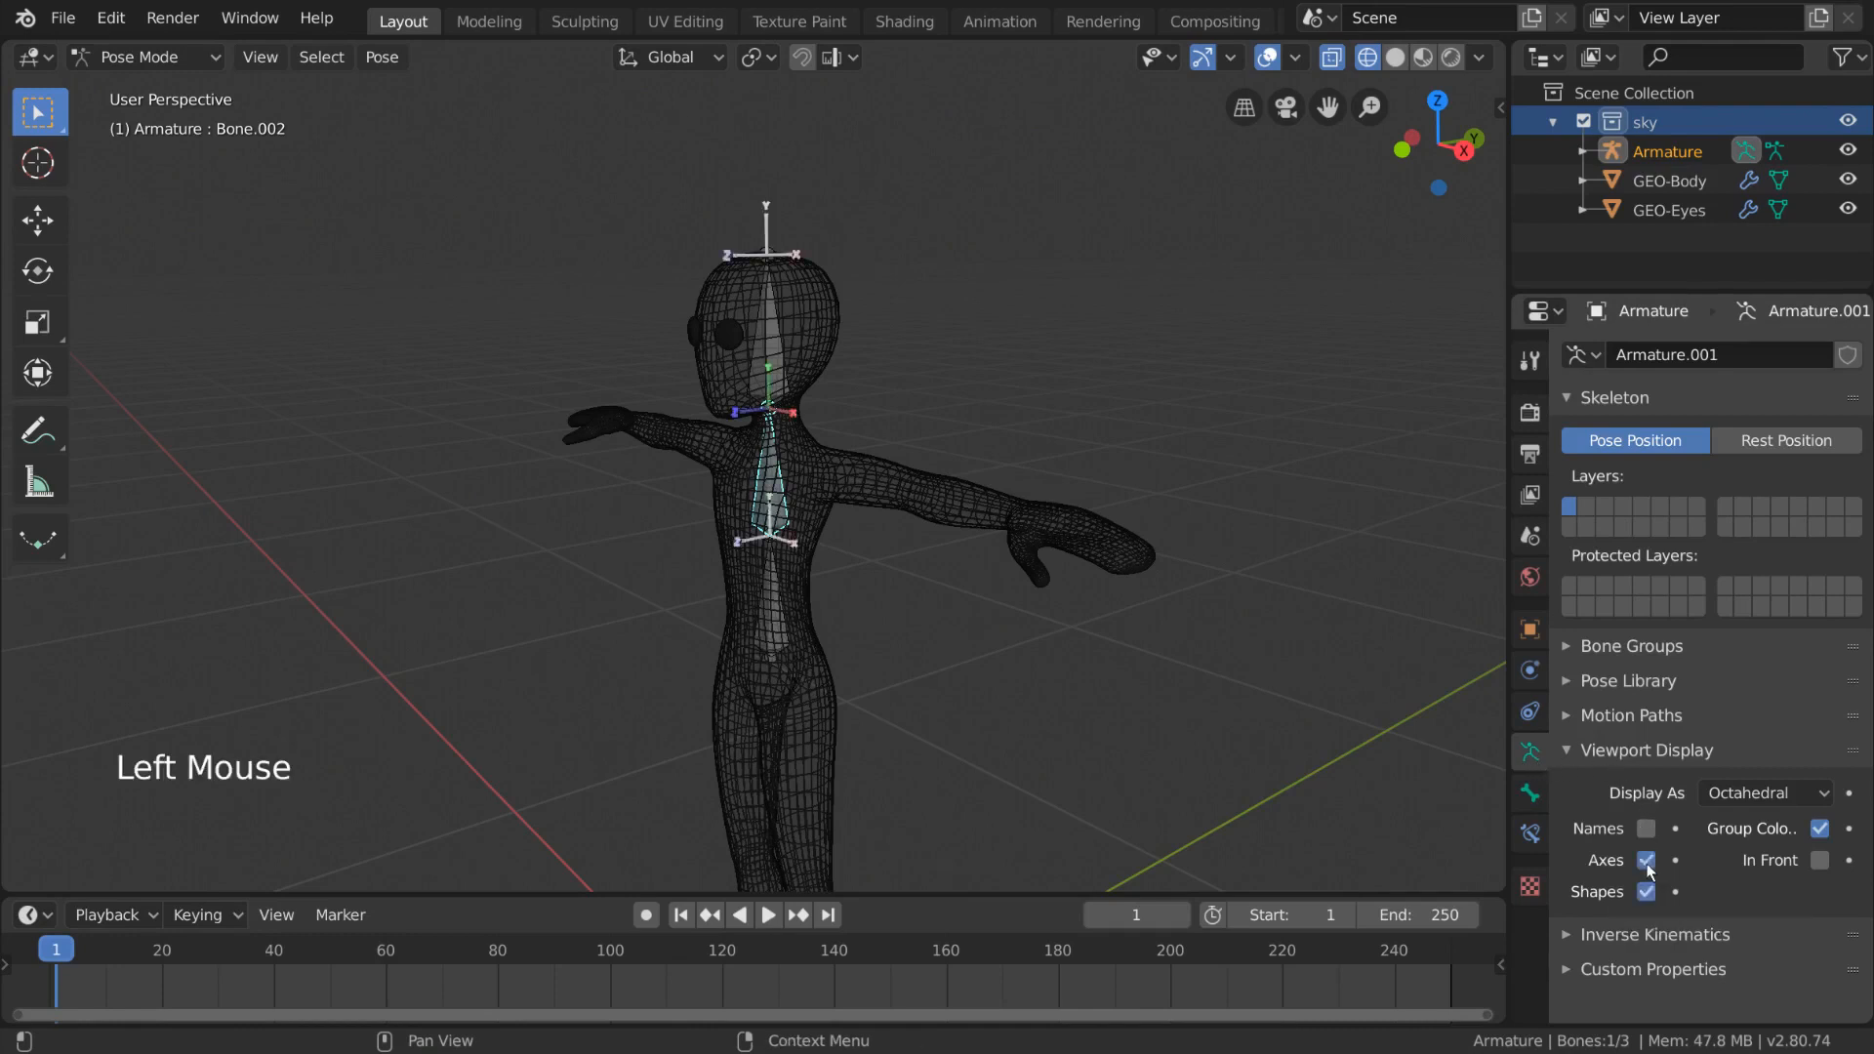
{"action": "middle_click_drag", "start_coordinate": [794, 400], "coordinate": [631, 447]}
{"action": "scroll", "coordinate": [866, 441], "scroll_direction": "up", "scroll_amount": 2}
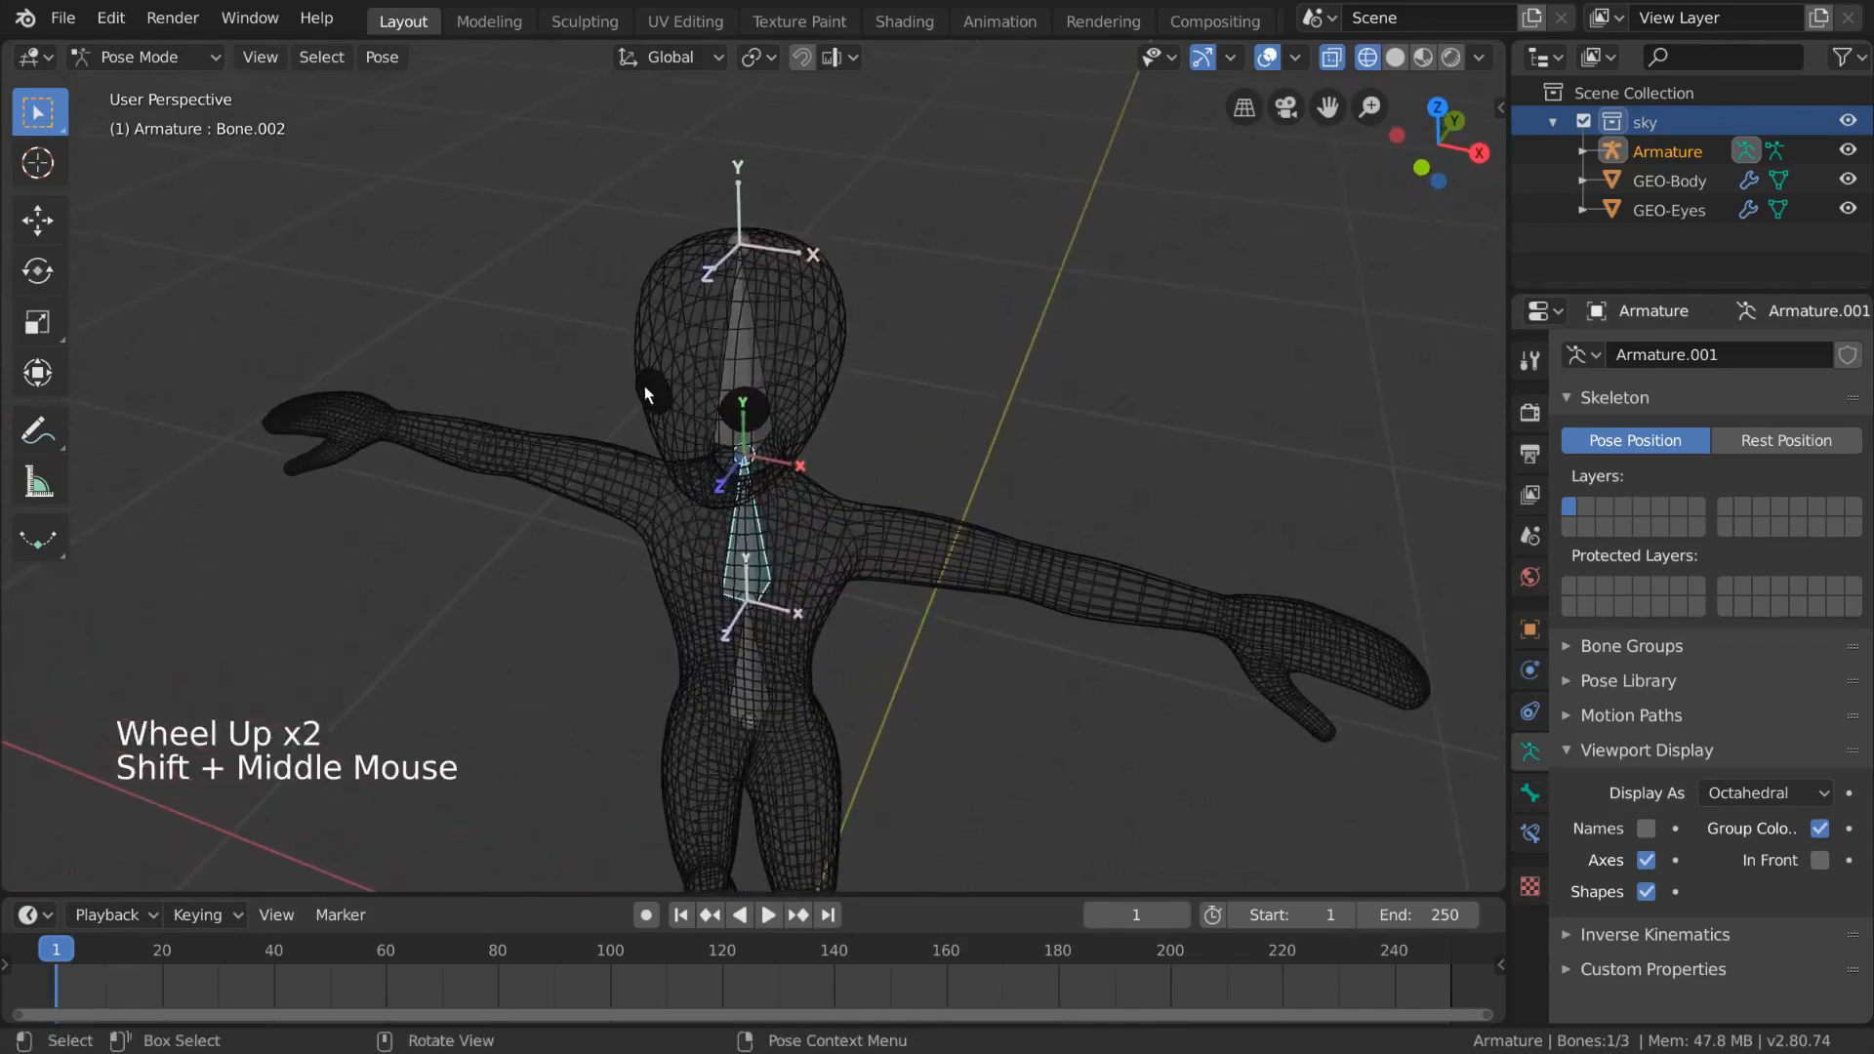
- In Edit Mode, try rolling the upper spine bone interactively, undoing the roll
{"action": "key", "text": "Tab"}
{"action": "left_click_drag", "start_coordinate": [911, 568], "coordinate": [922, 566]}
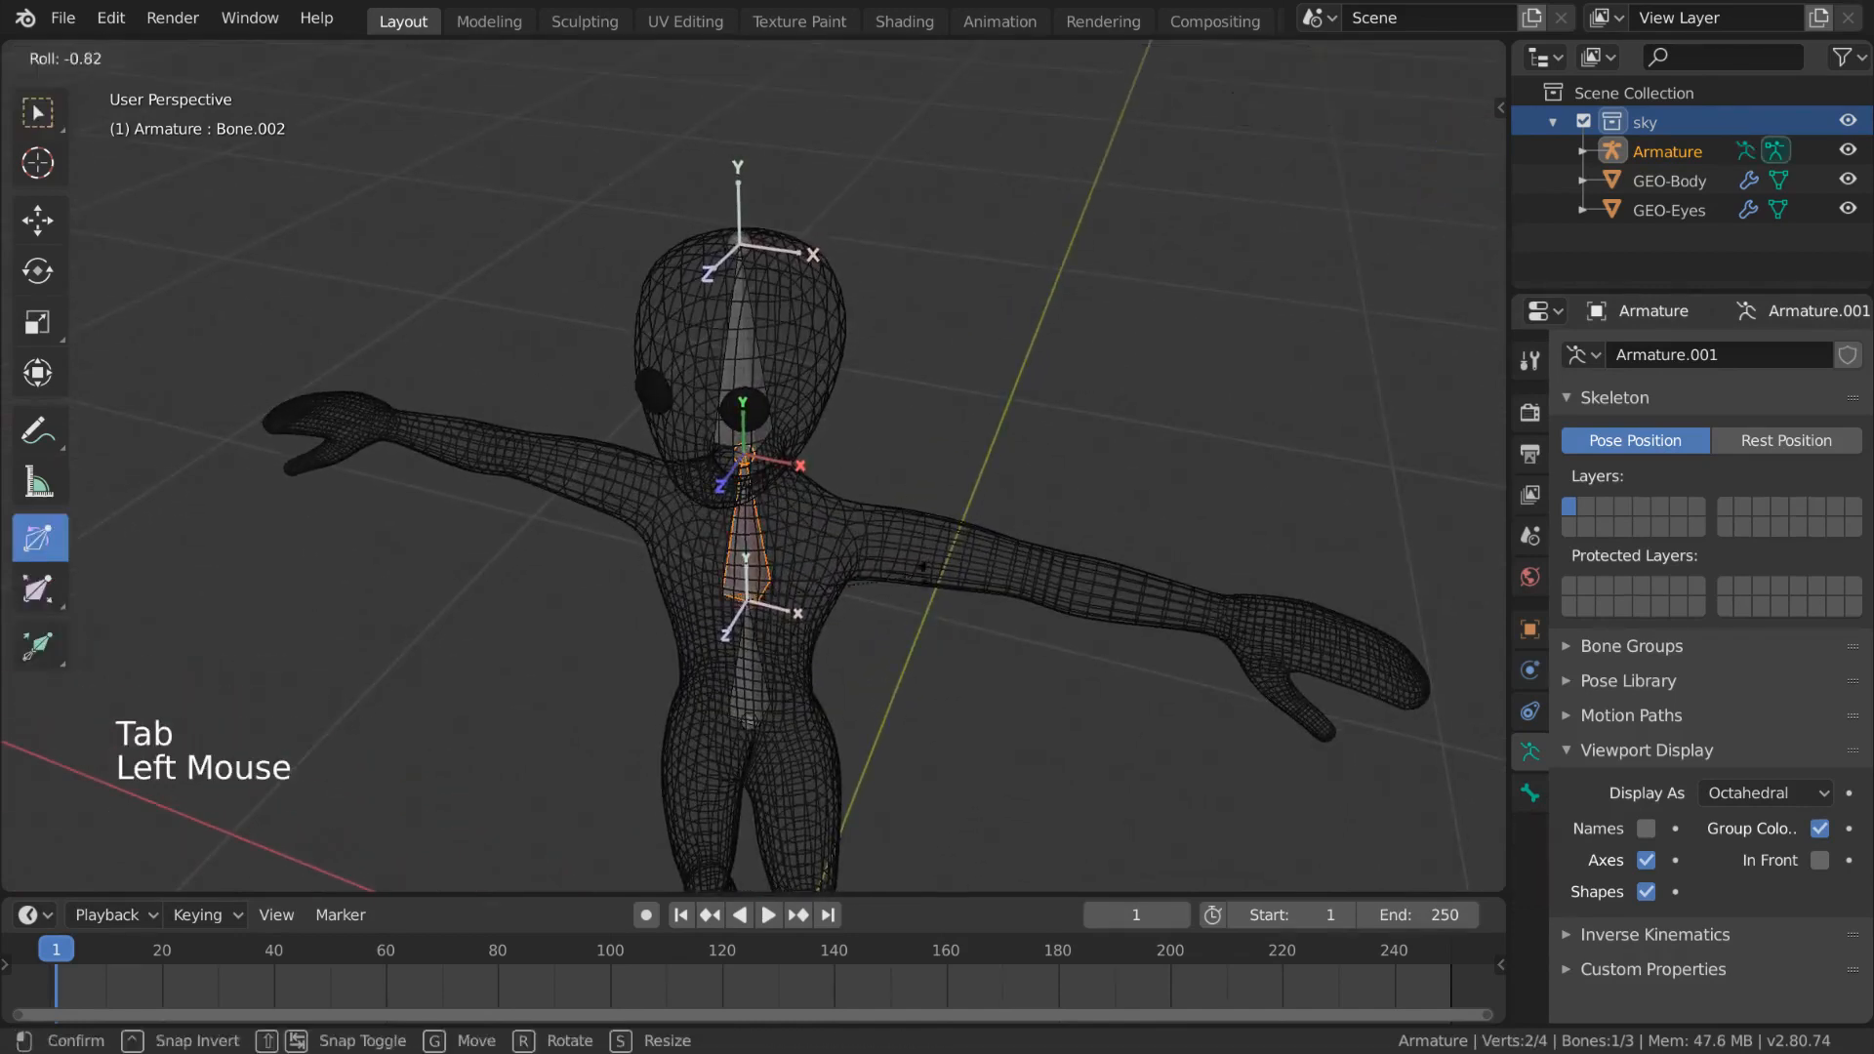
{"action": "left_click_drag", "start_coordinate": [1191, 241], "coordinate": [839, 237]}
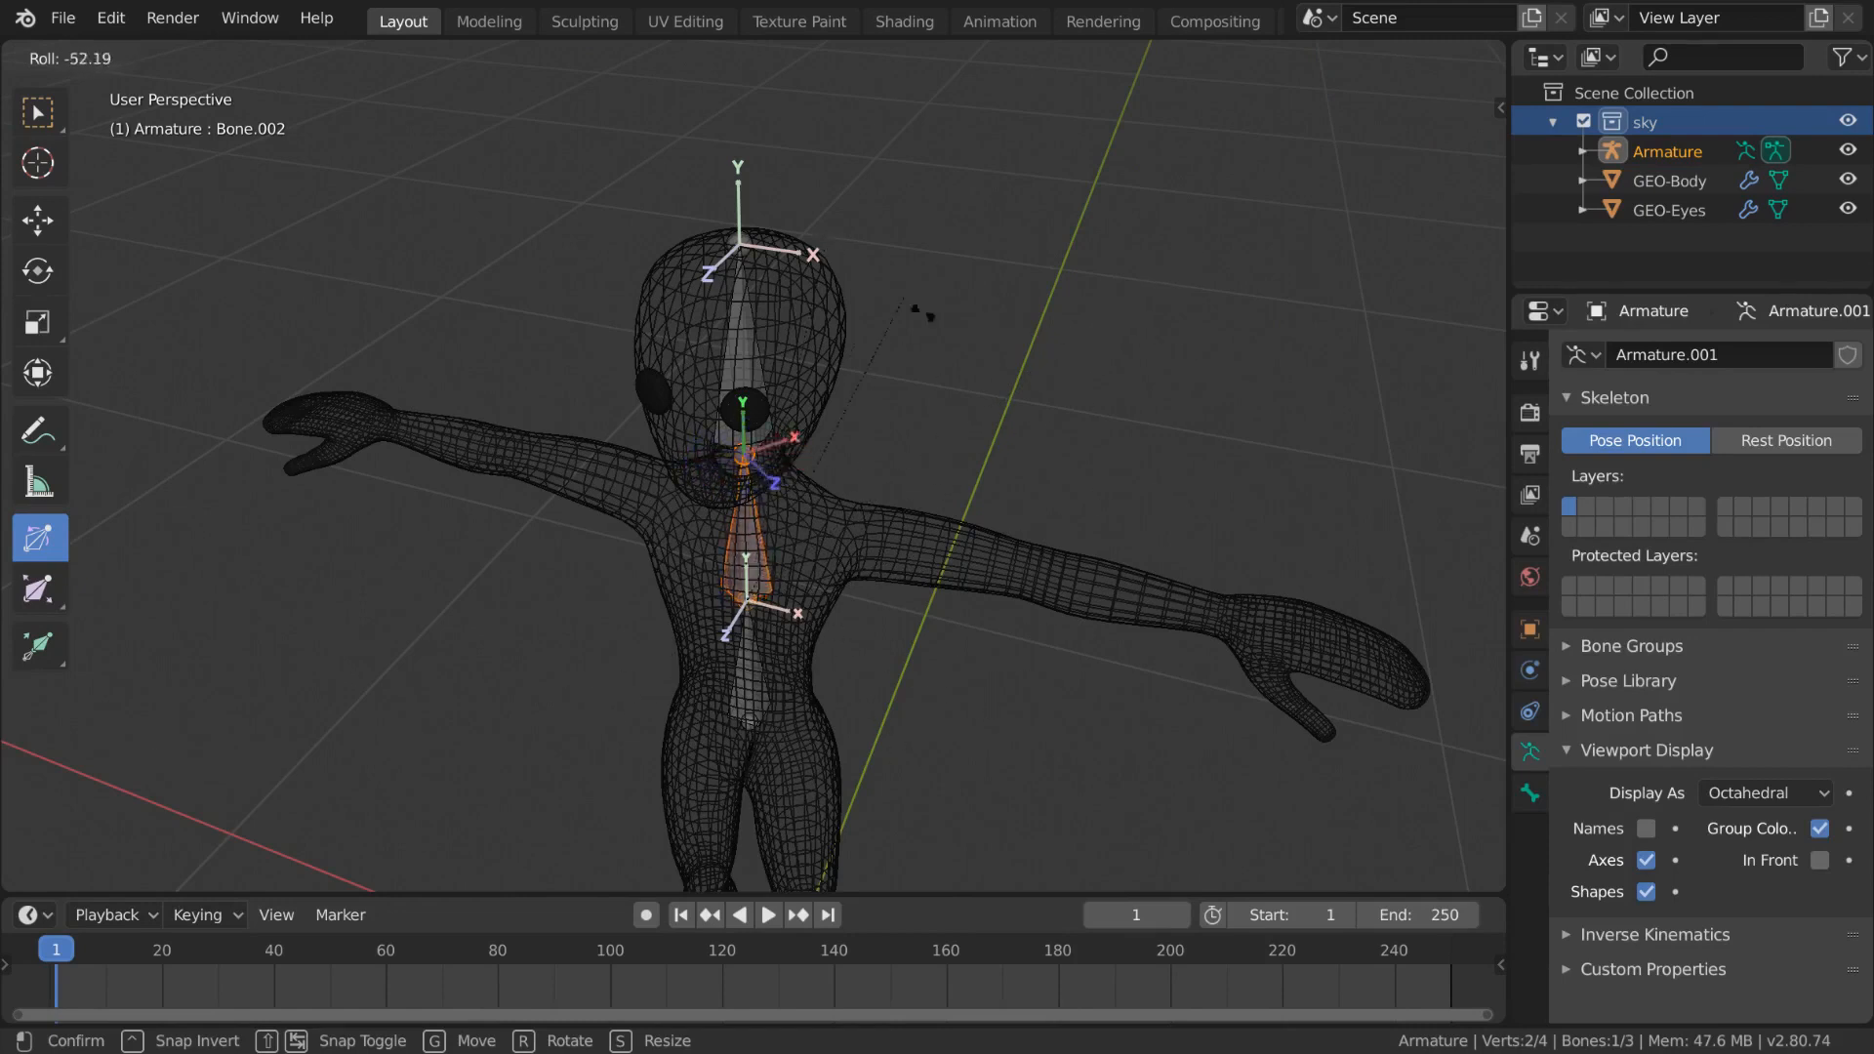
{"action": "left_click_drag", "start_coordinate": [999, 721], "coordinate": [778, 811]}
{"action": "key", "text": "ctrl+z"}
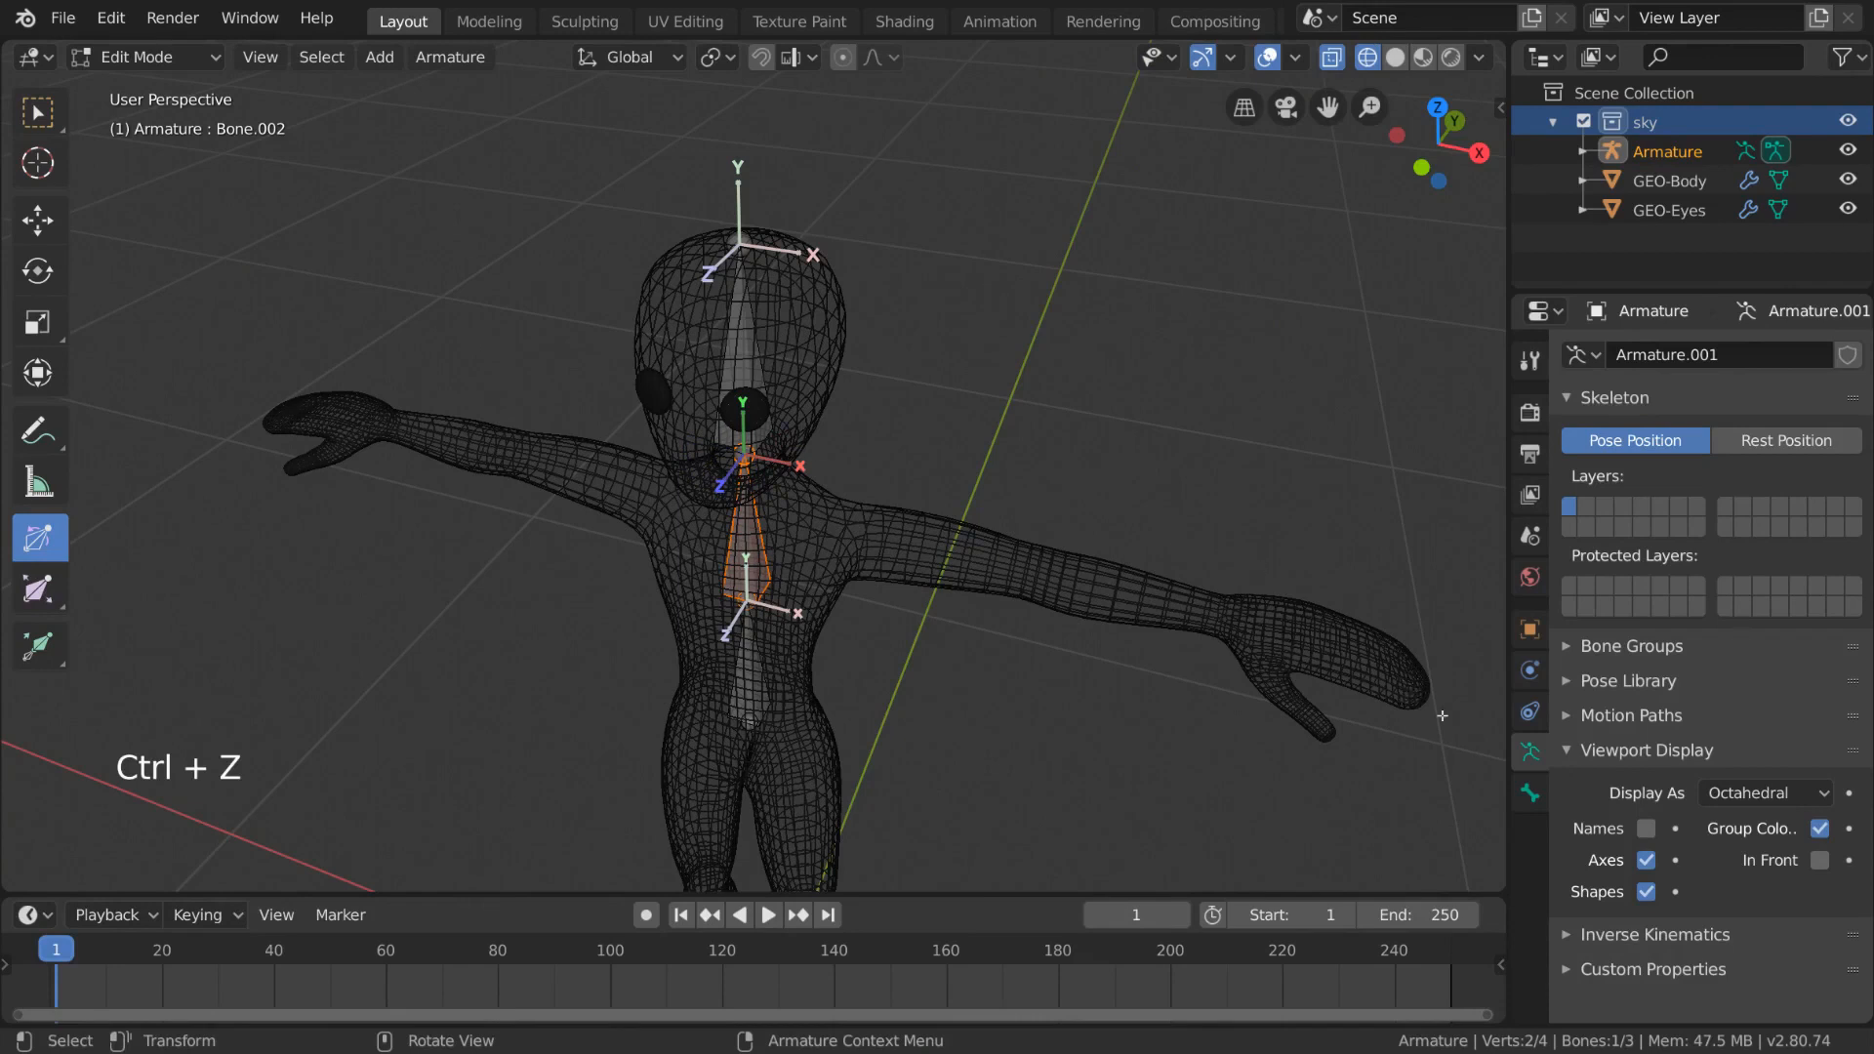
- Set the upper spine bone's roll to 90° in its bone properties
{"action": "left_click", "coordinate": [1529, 794]}
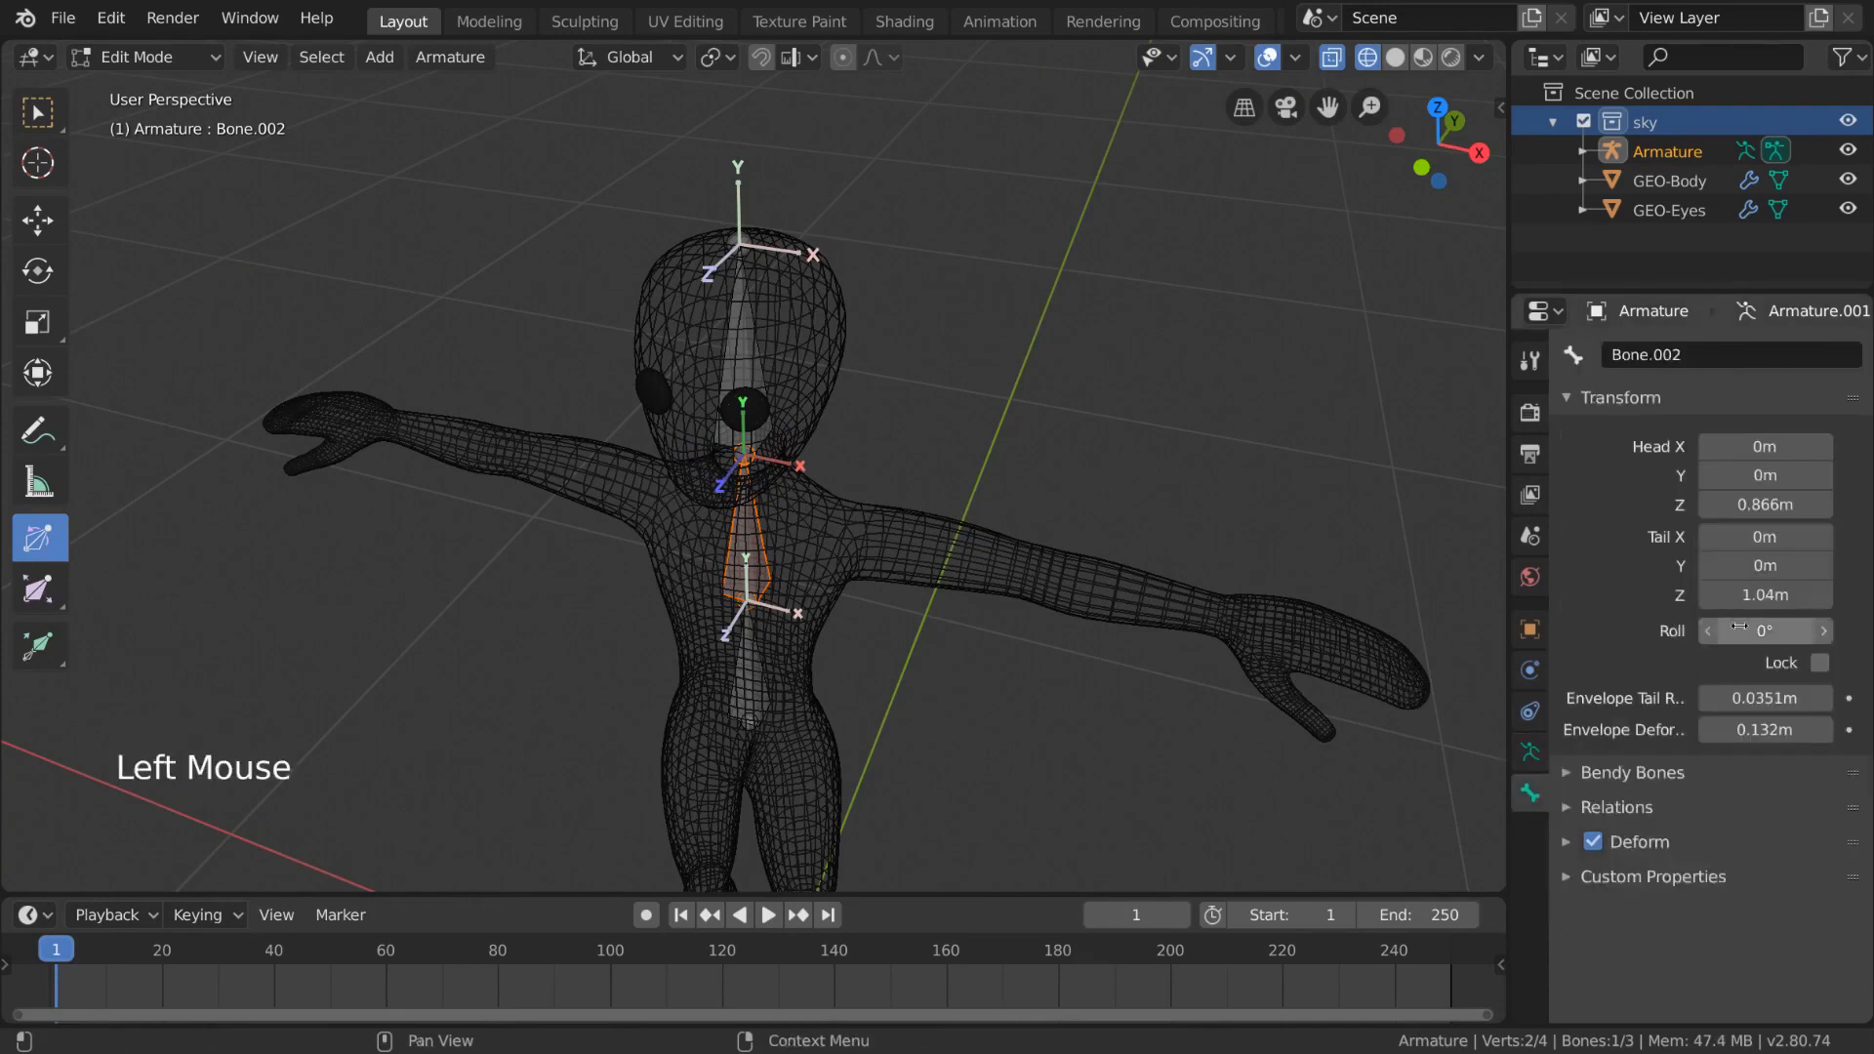
{"action": "left_click_drag", "start_coordinate": [1756, 632], "coordinate": [1761, 632]}
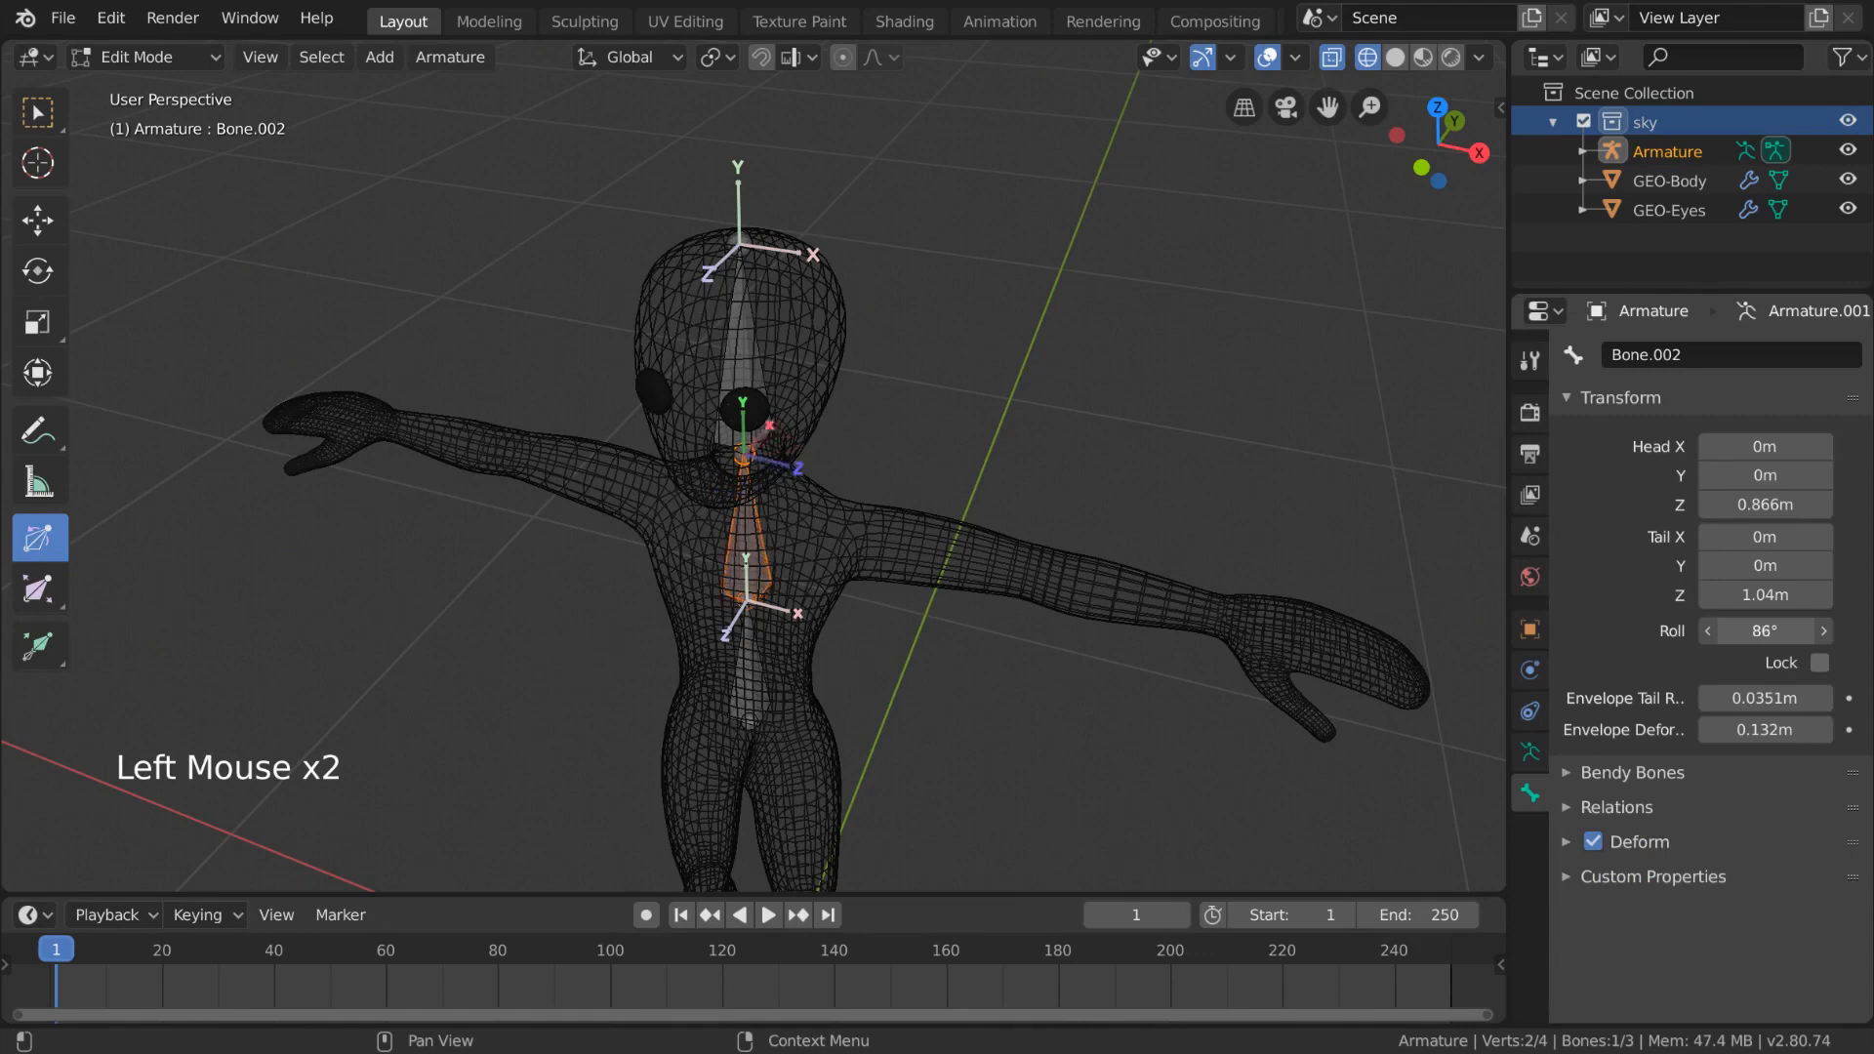
{"action": "left_click_drag", "start_coordinate": [1674, 631], "coordinate": [1743, 631]}
{"action": "left_click", "coordinate": [1754, 630]}
{"action": "type", "text": "90"}
{"action": "key", "text": "Return"}
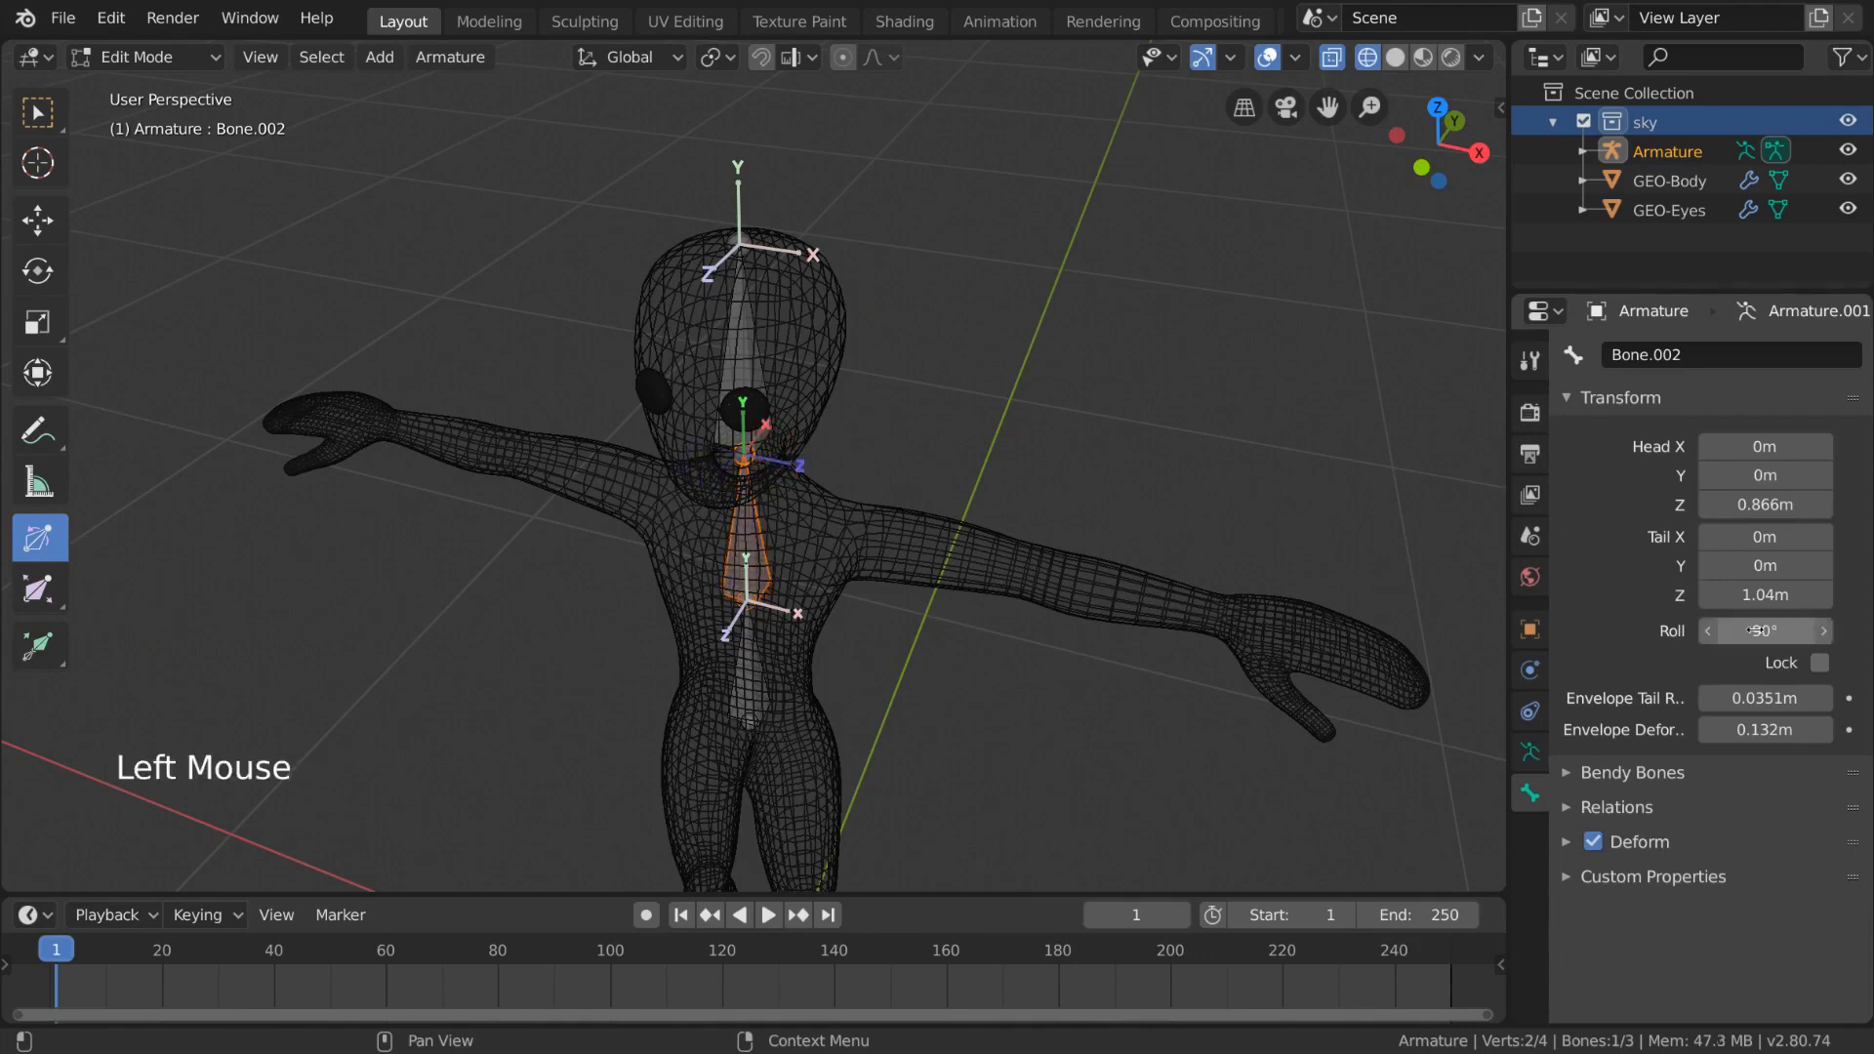
- Reset the upper spine bone's roll to 0°
{"action": "double_click", "coordinate": [1747, 631]}
{"action": "type", "text": "0"}
{"action": "key", "text": "Return"}
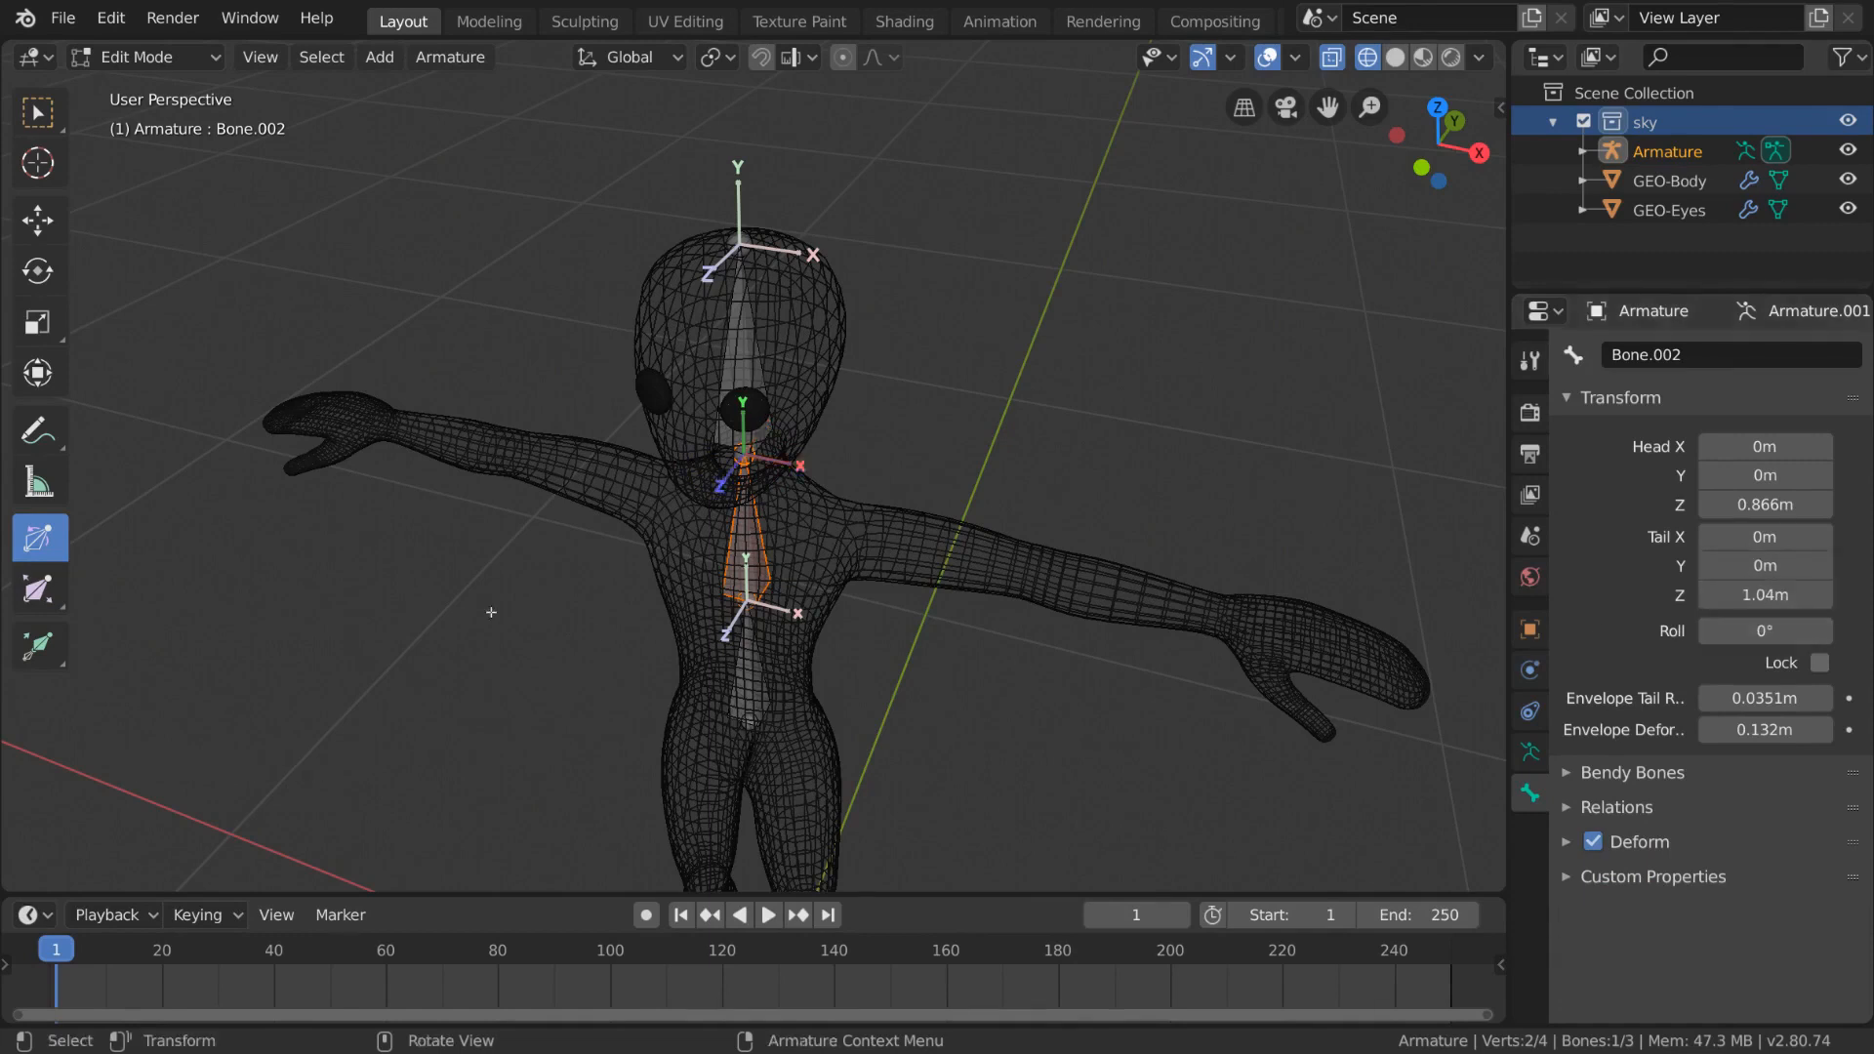
- Try scaling the upper spine bone with the Bone Size tool, undoing the change
{"action": "left_click", "coordinate": [39, 589]}
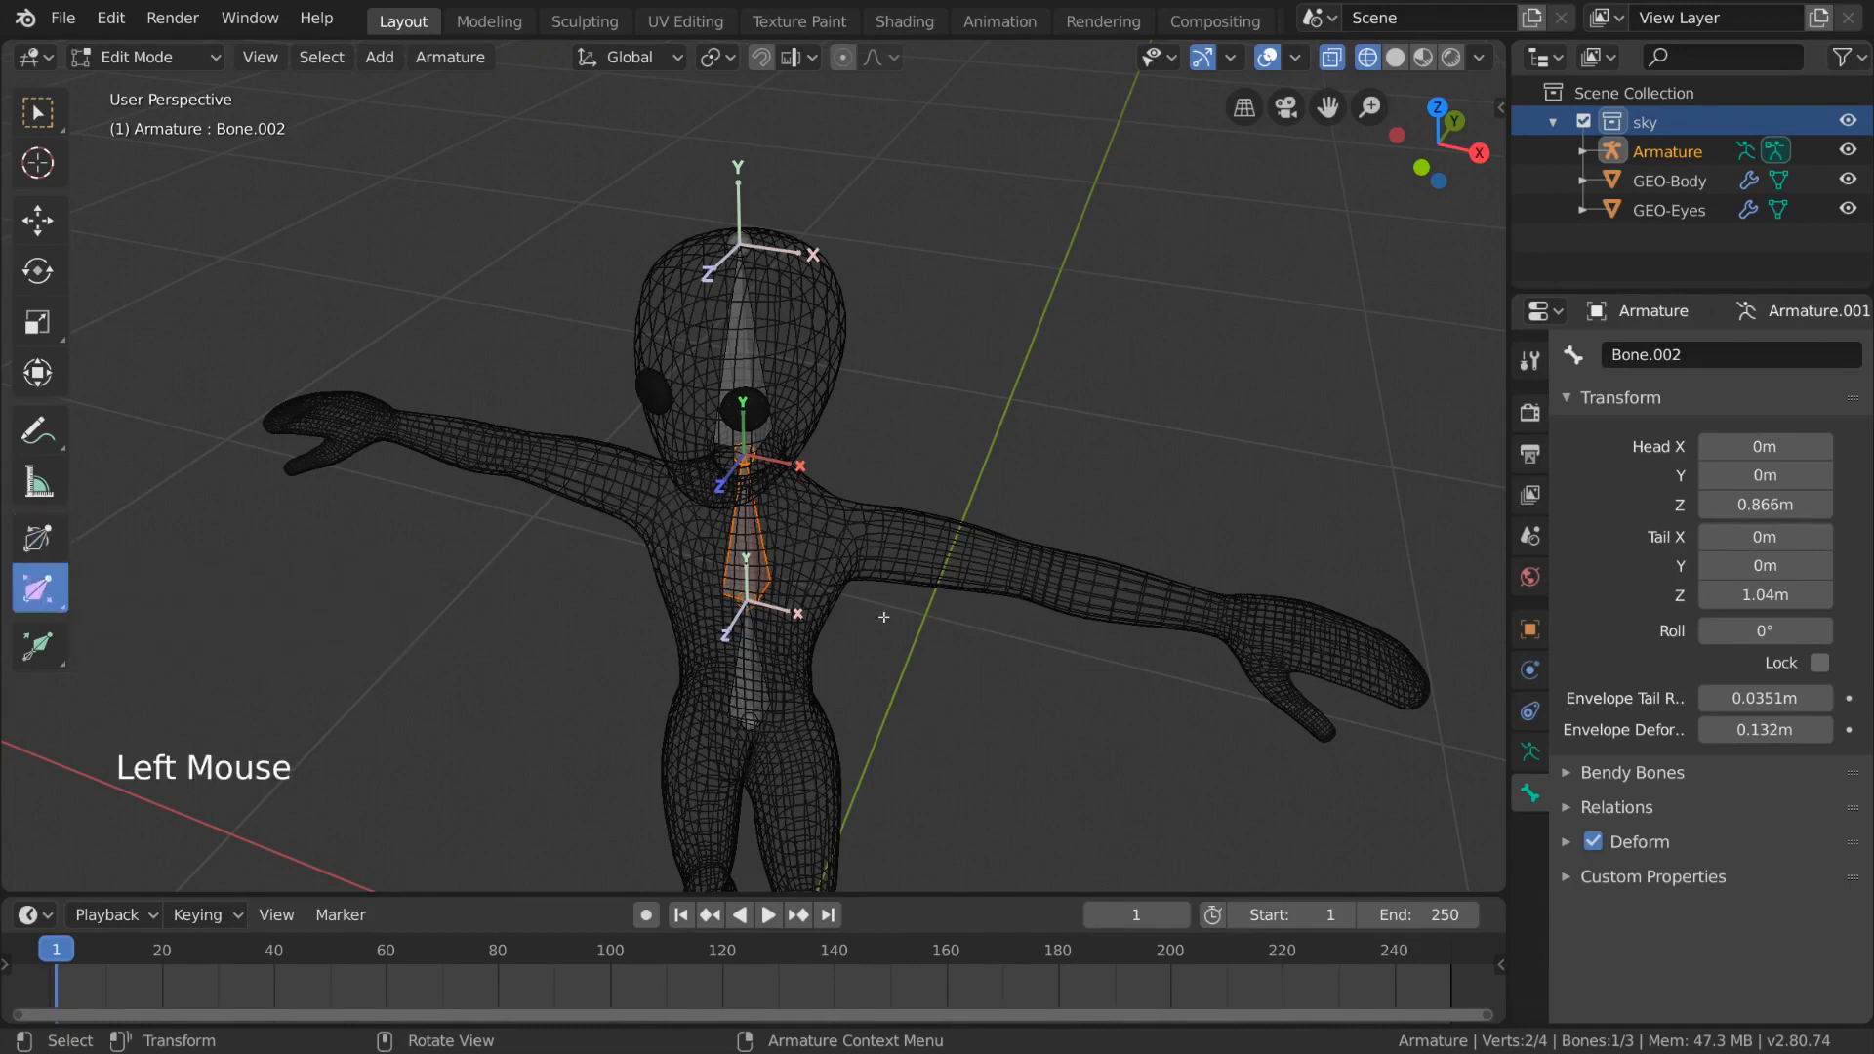
{"action": "middle_click_drag", "start_coordinate": [883, 616], "coordinate": [1022, 530]}
{"action": "left_click_drag", "start_coordinate": [912, 561], "coordinate": [90, 445]}
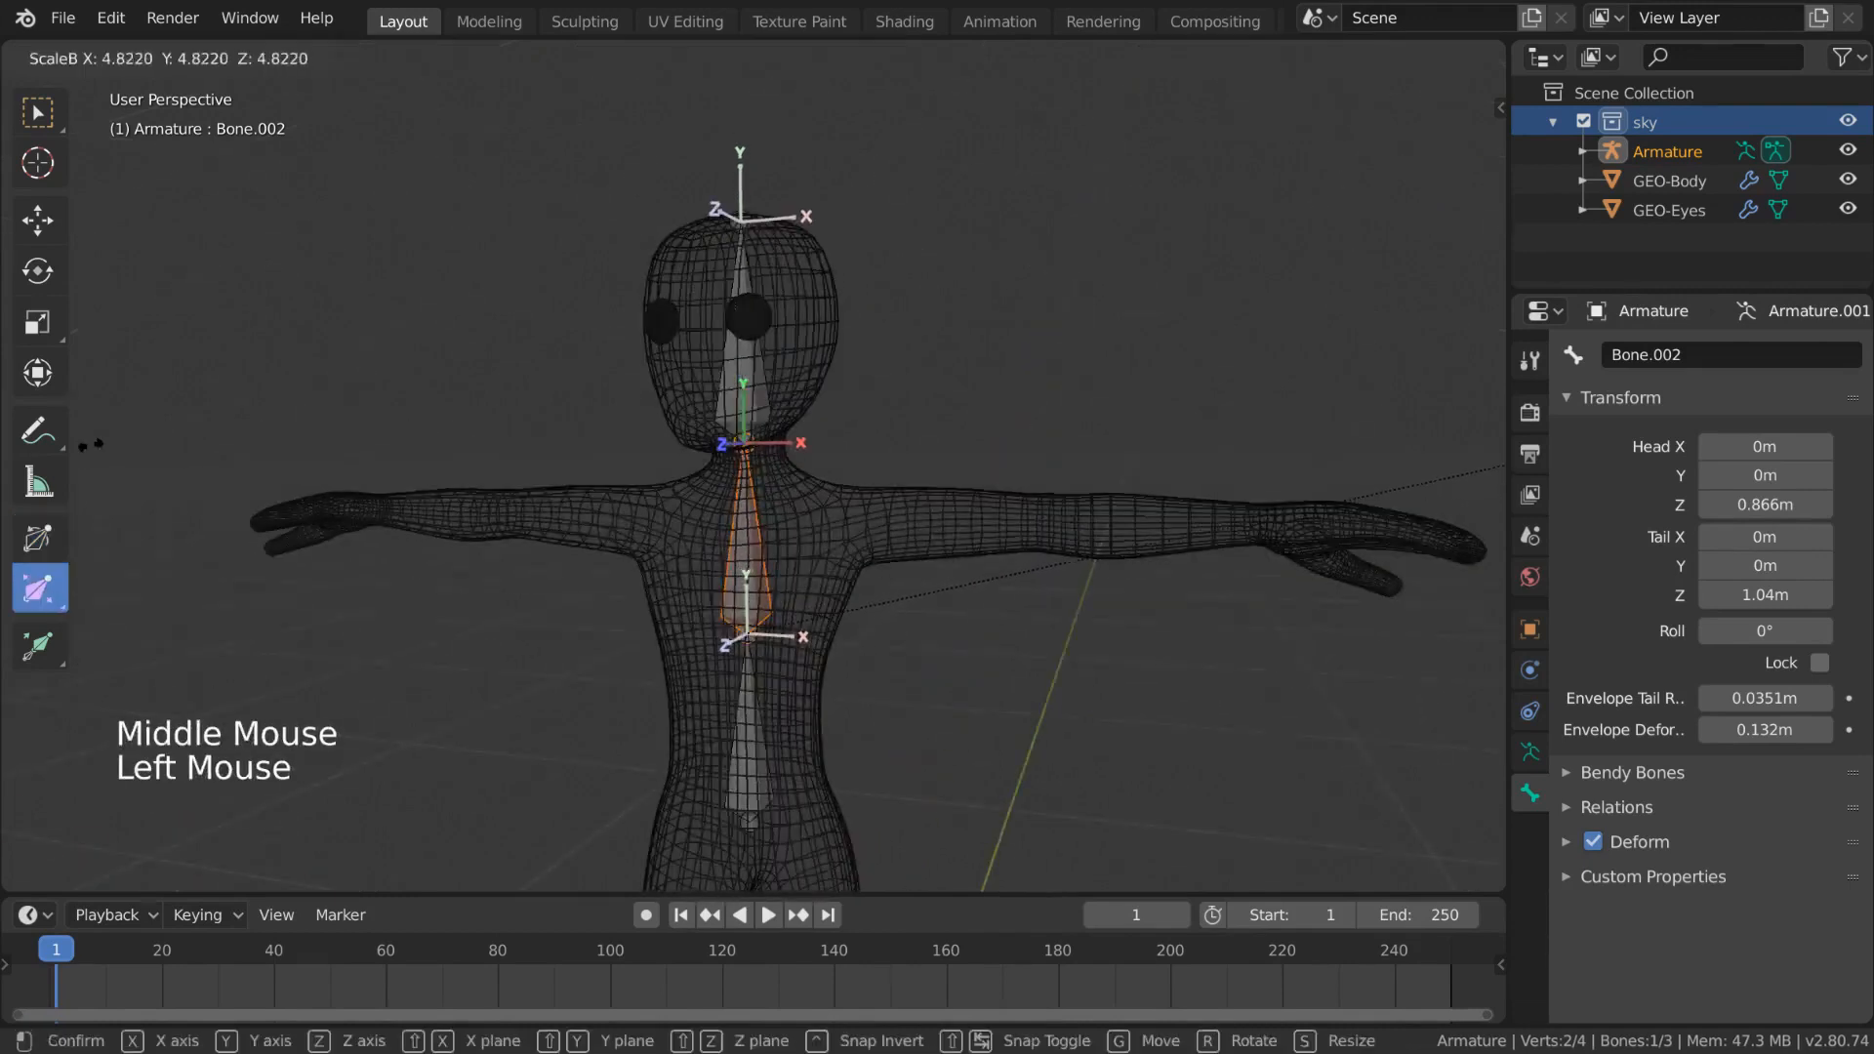
{"action": "left_click_drag", "start_coordinate": [1030, 552], "coordinate": [1464, 388]}
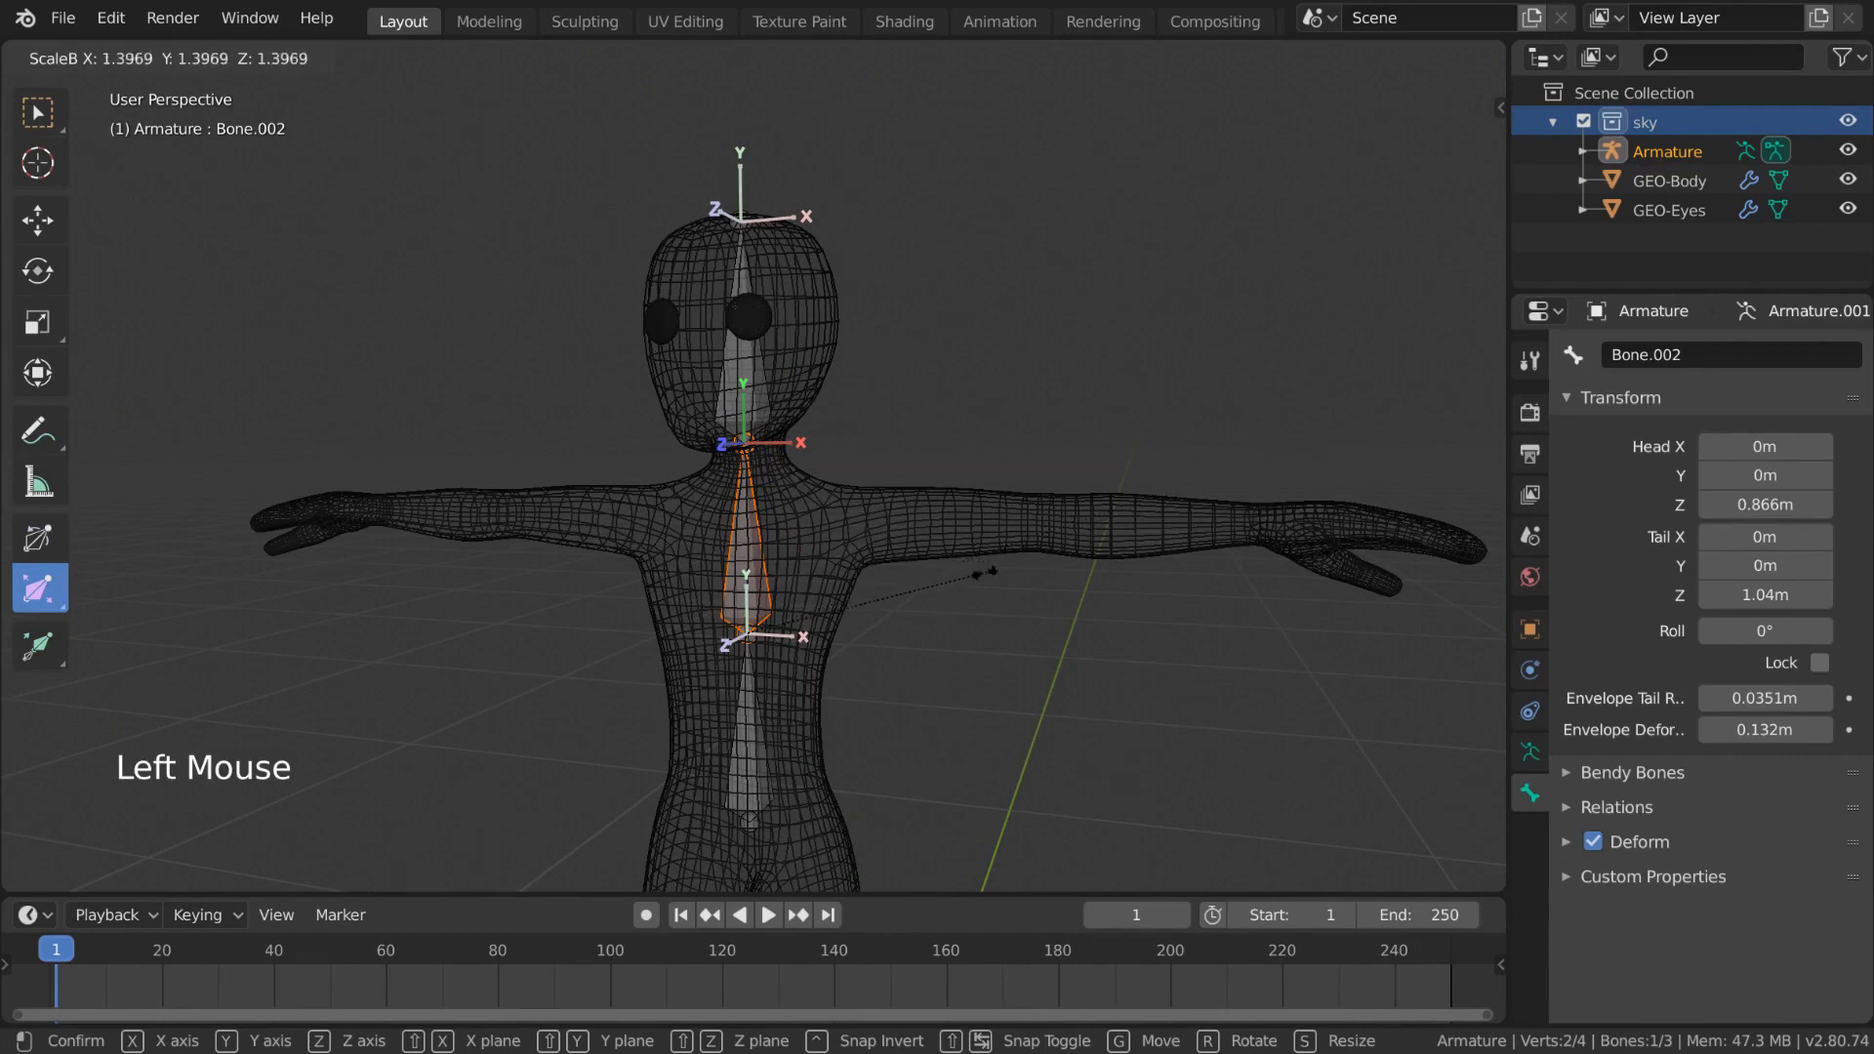
{"action": "left_click_drag", "start_coordinate": [986, 573], "coordinate": [1342, 345]}
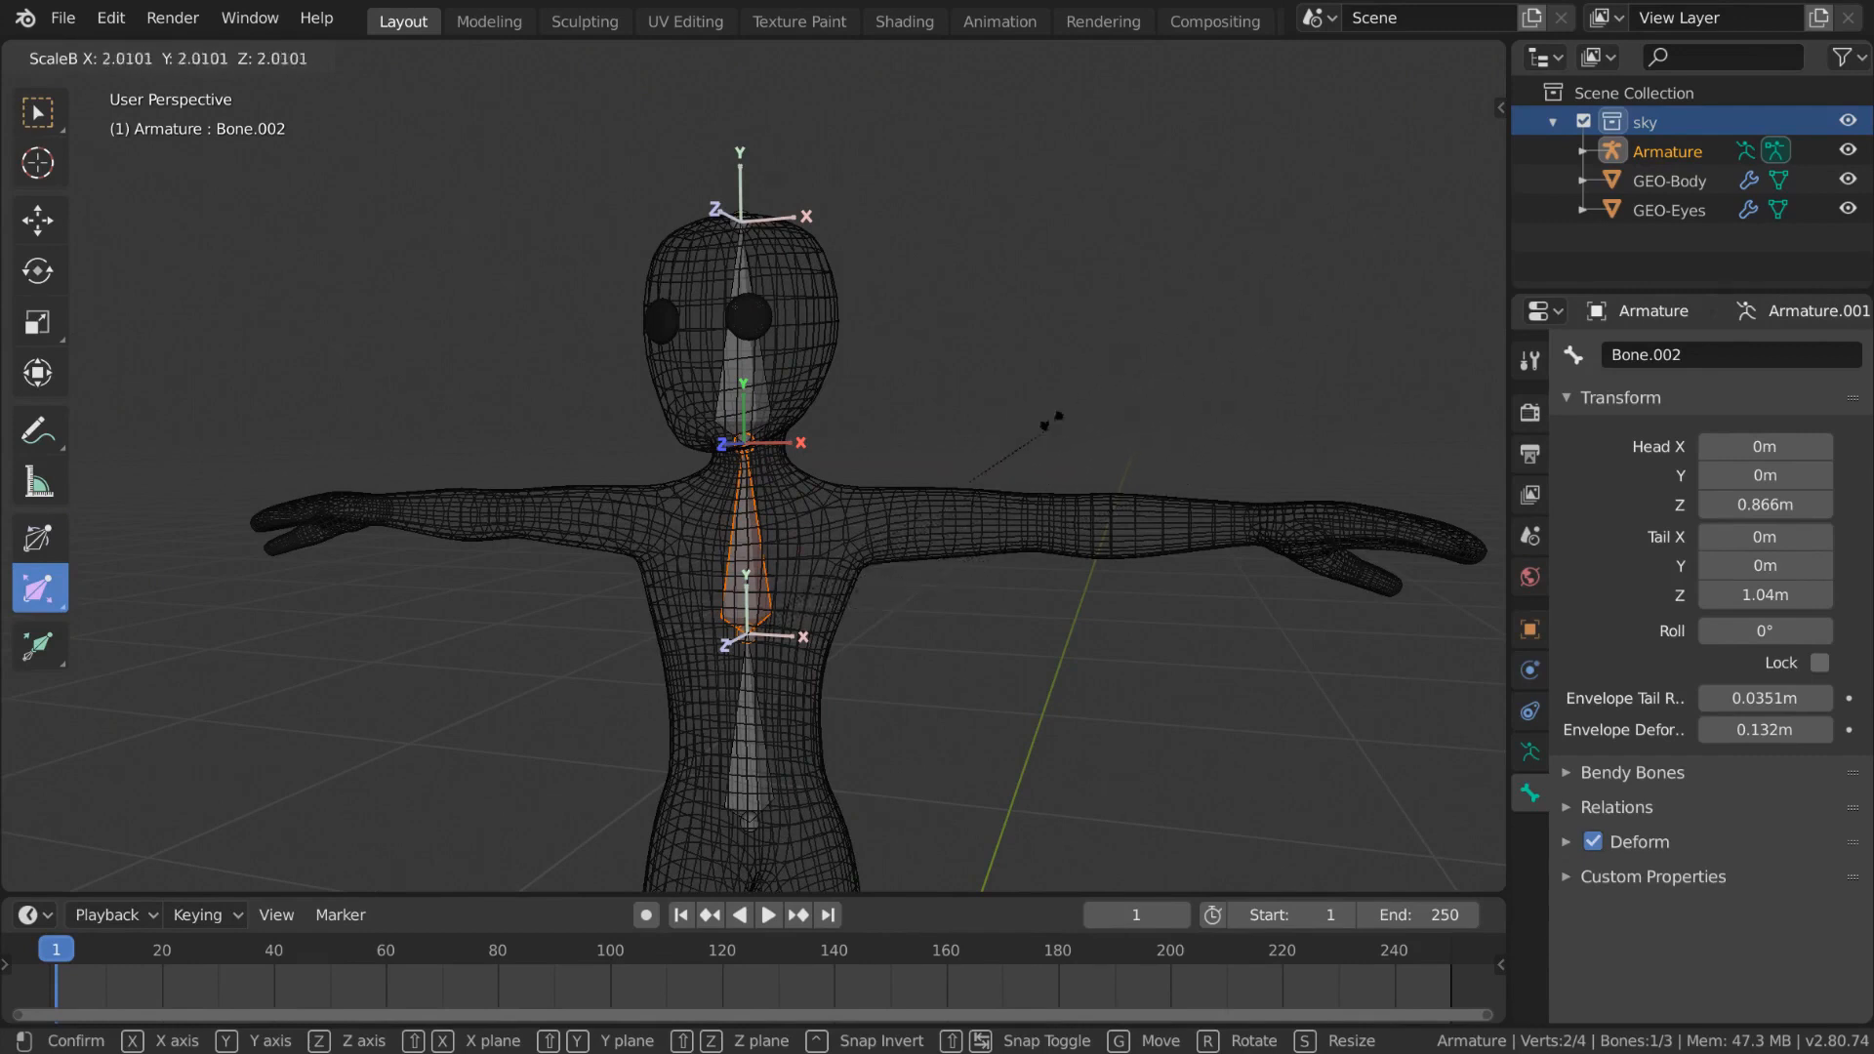
{"action": "left_click_drag", "start_coordinate": [1040, 394], "coordinate": [1037, 536]}
{"action": "key", "text": "ctrl+z"}
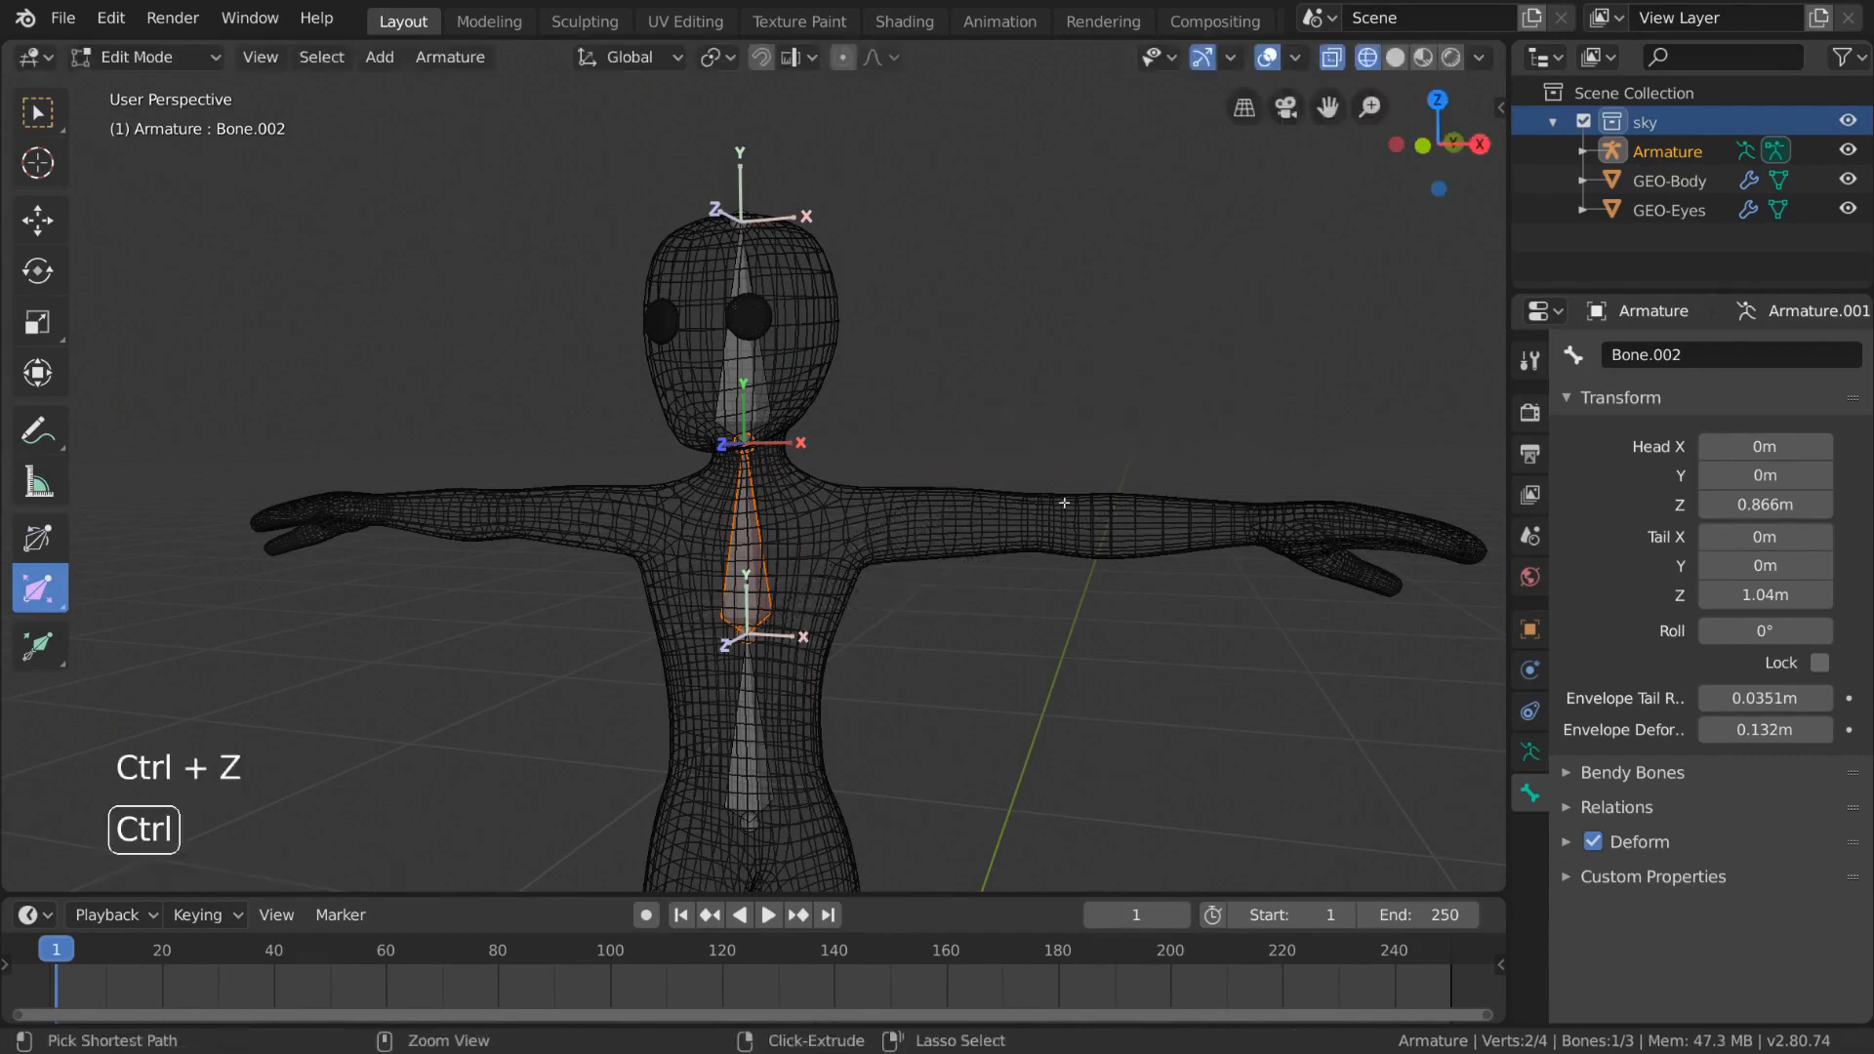
- Display the armature as B-Bone and shrink the upper spine bone's B-Bone size with the Bone Size tool
{"action": "middle_click_drag", "start_coordinate": [1054, 531], "coordinate": [1010, 474]}
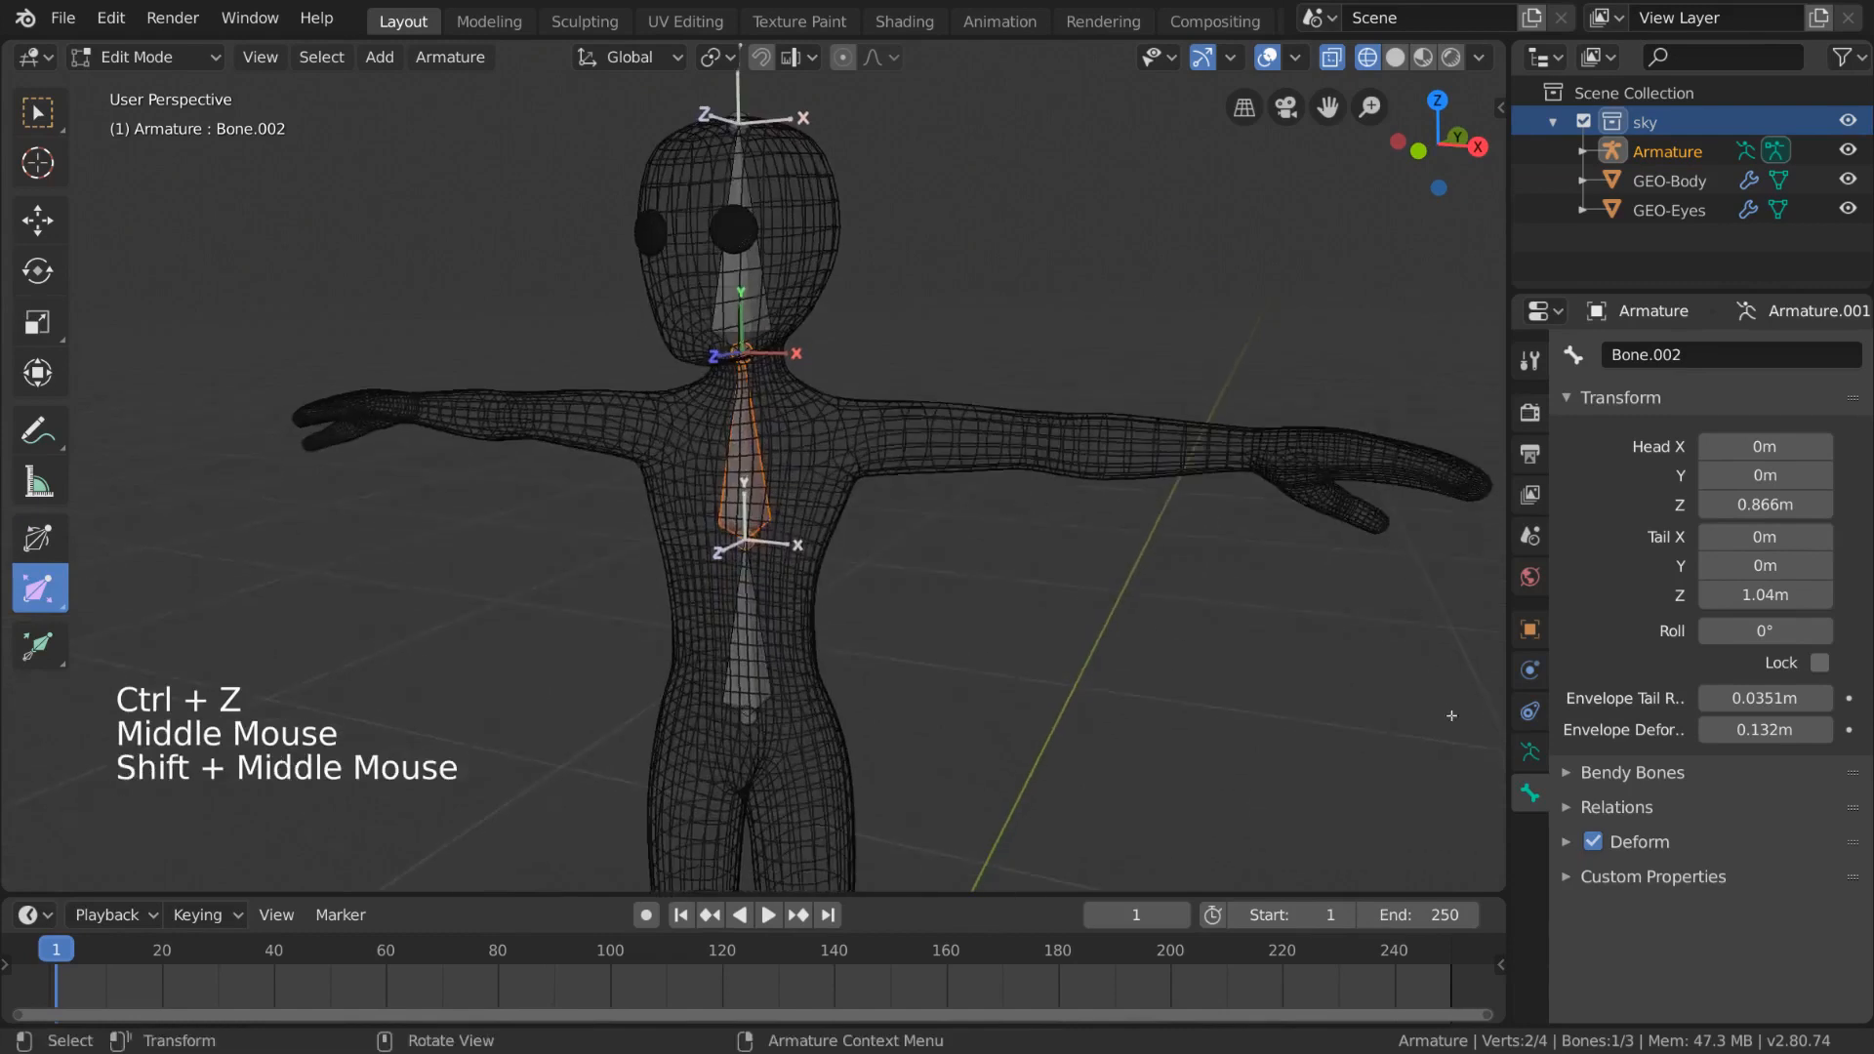
{"action": "left_click", "coordinate": [1519, 768]}
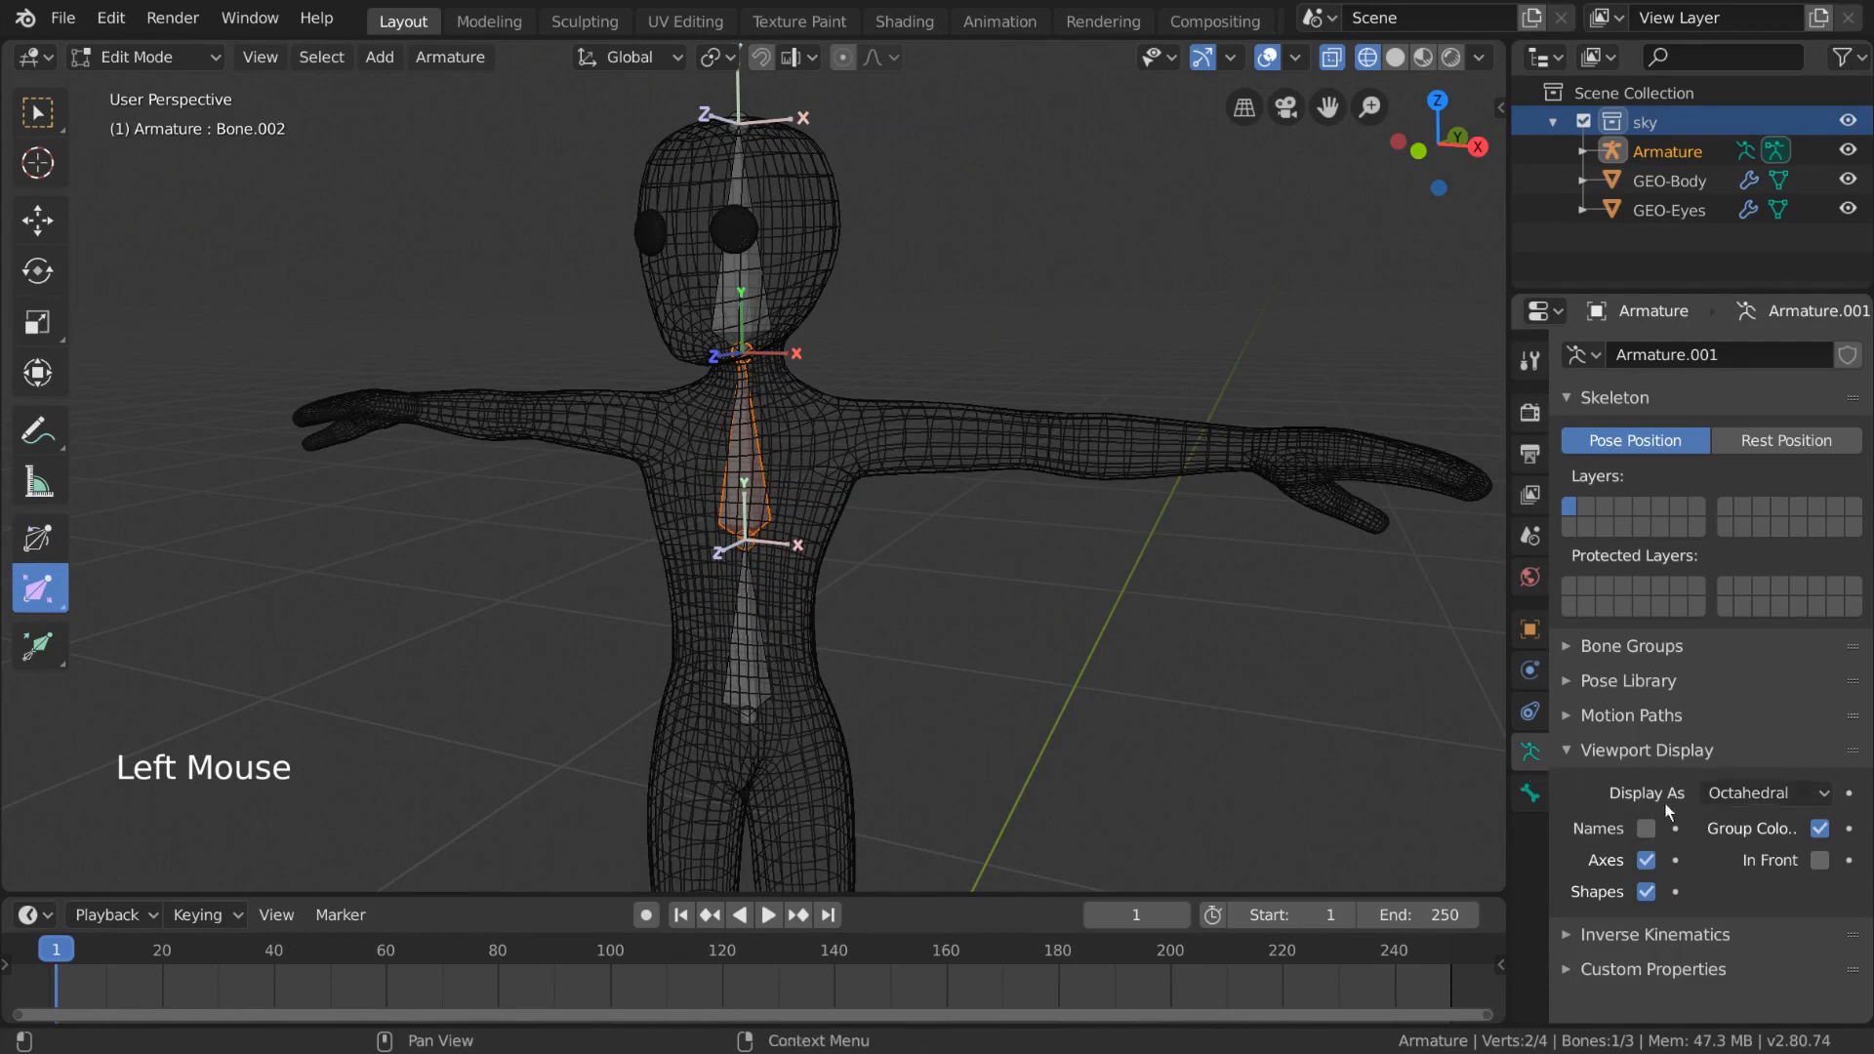
{"action": "left_click", "coordinate": [1819, 798]}
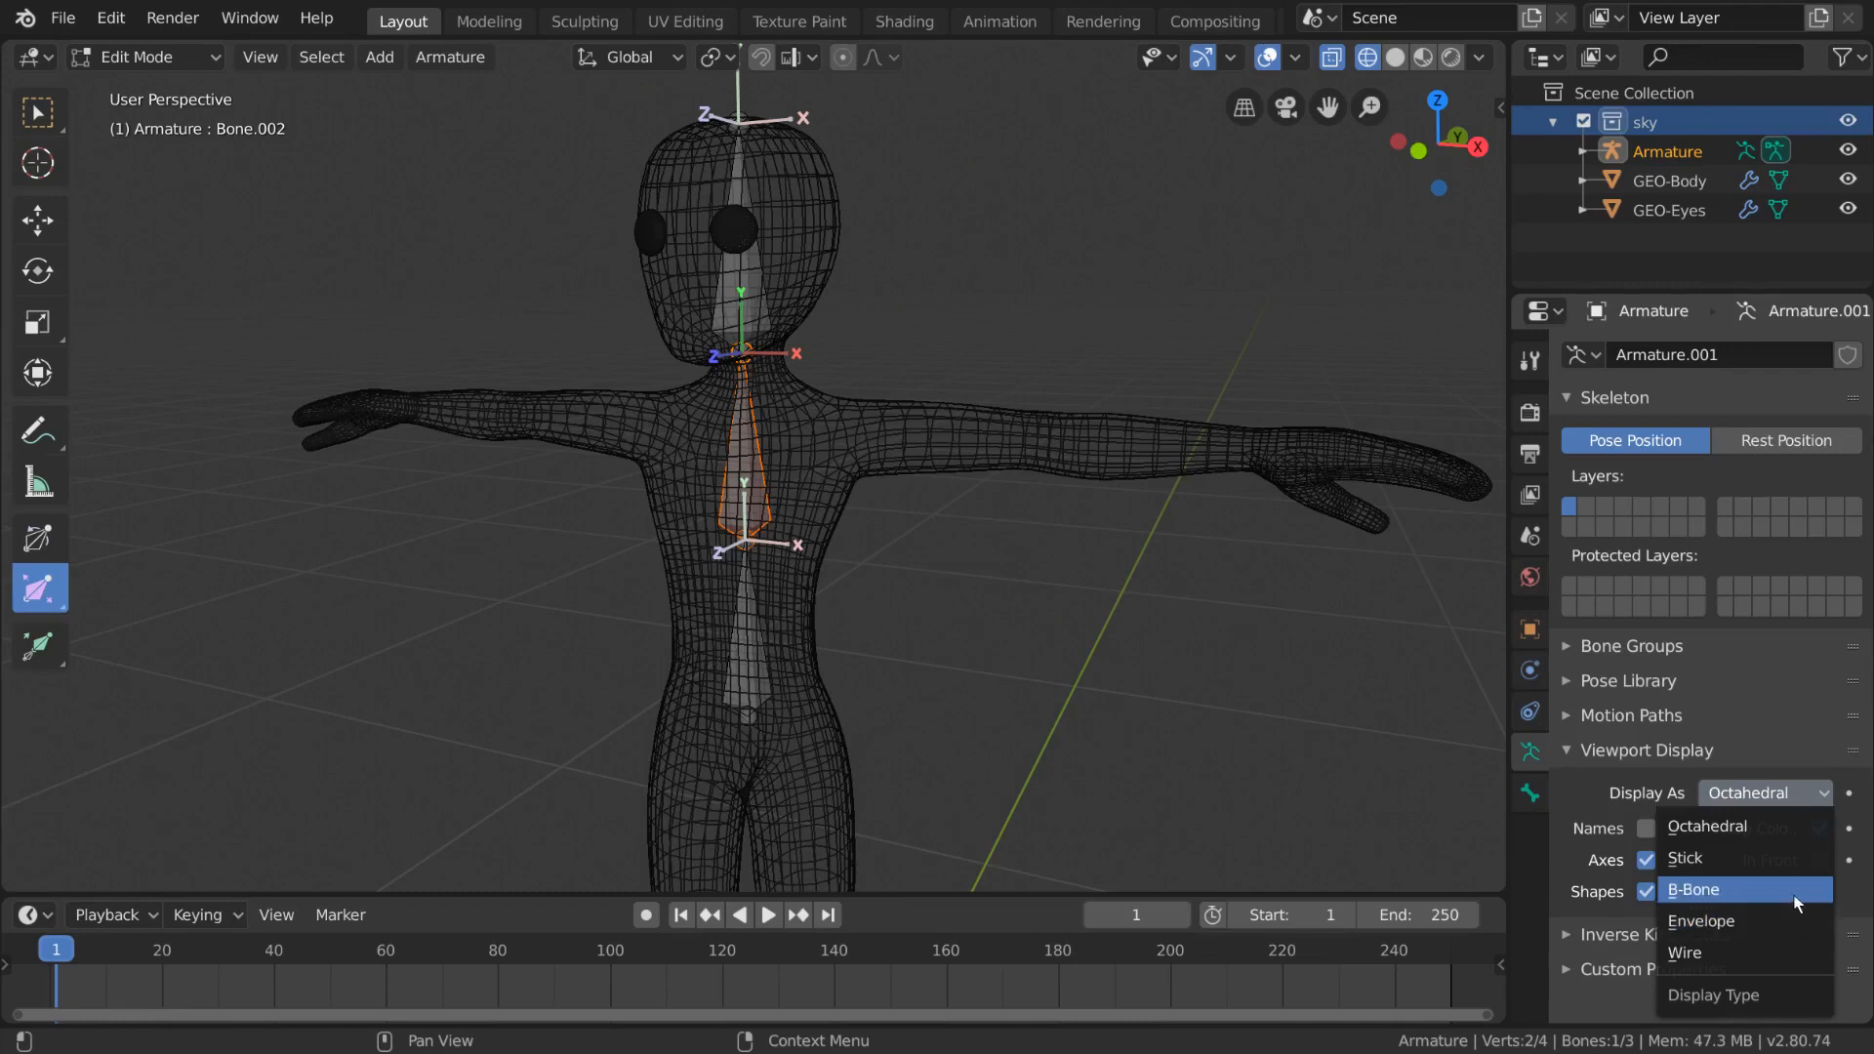
{"action": "left_click", "coordinate": [1790, 892]}
{"action": "middle_click_drag", "start_coordinate": [1261, 509], "coordinate": [1109, 523]}
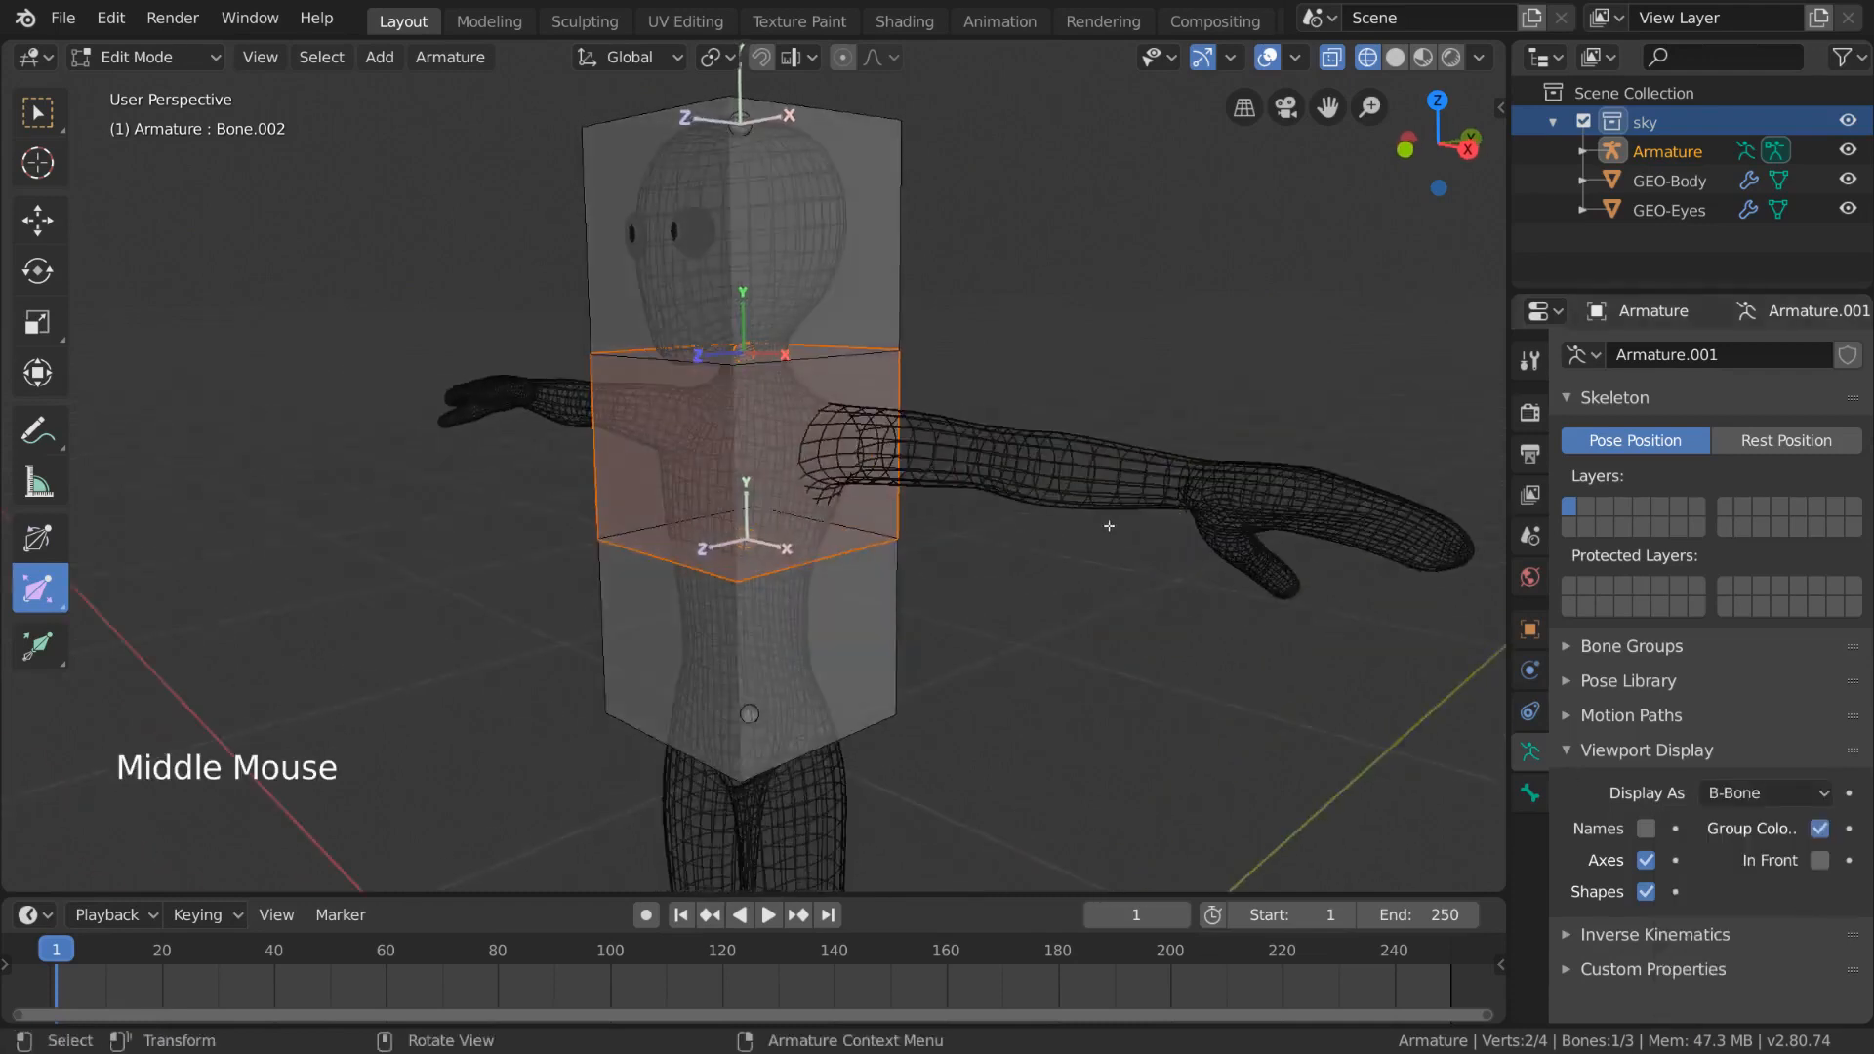
{"action": "left_click_drag", "start_coordinate": [1014, 624], "coordinate": [947, 564]}
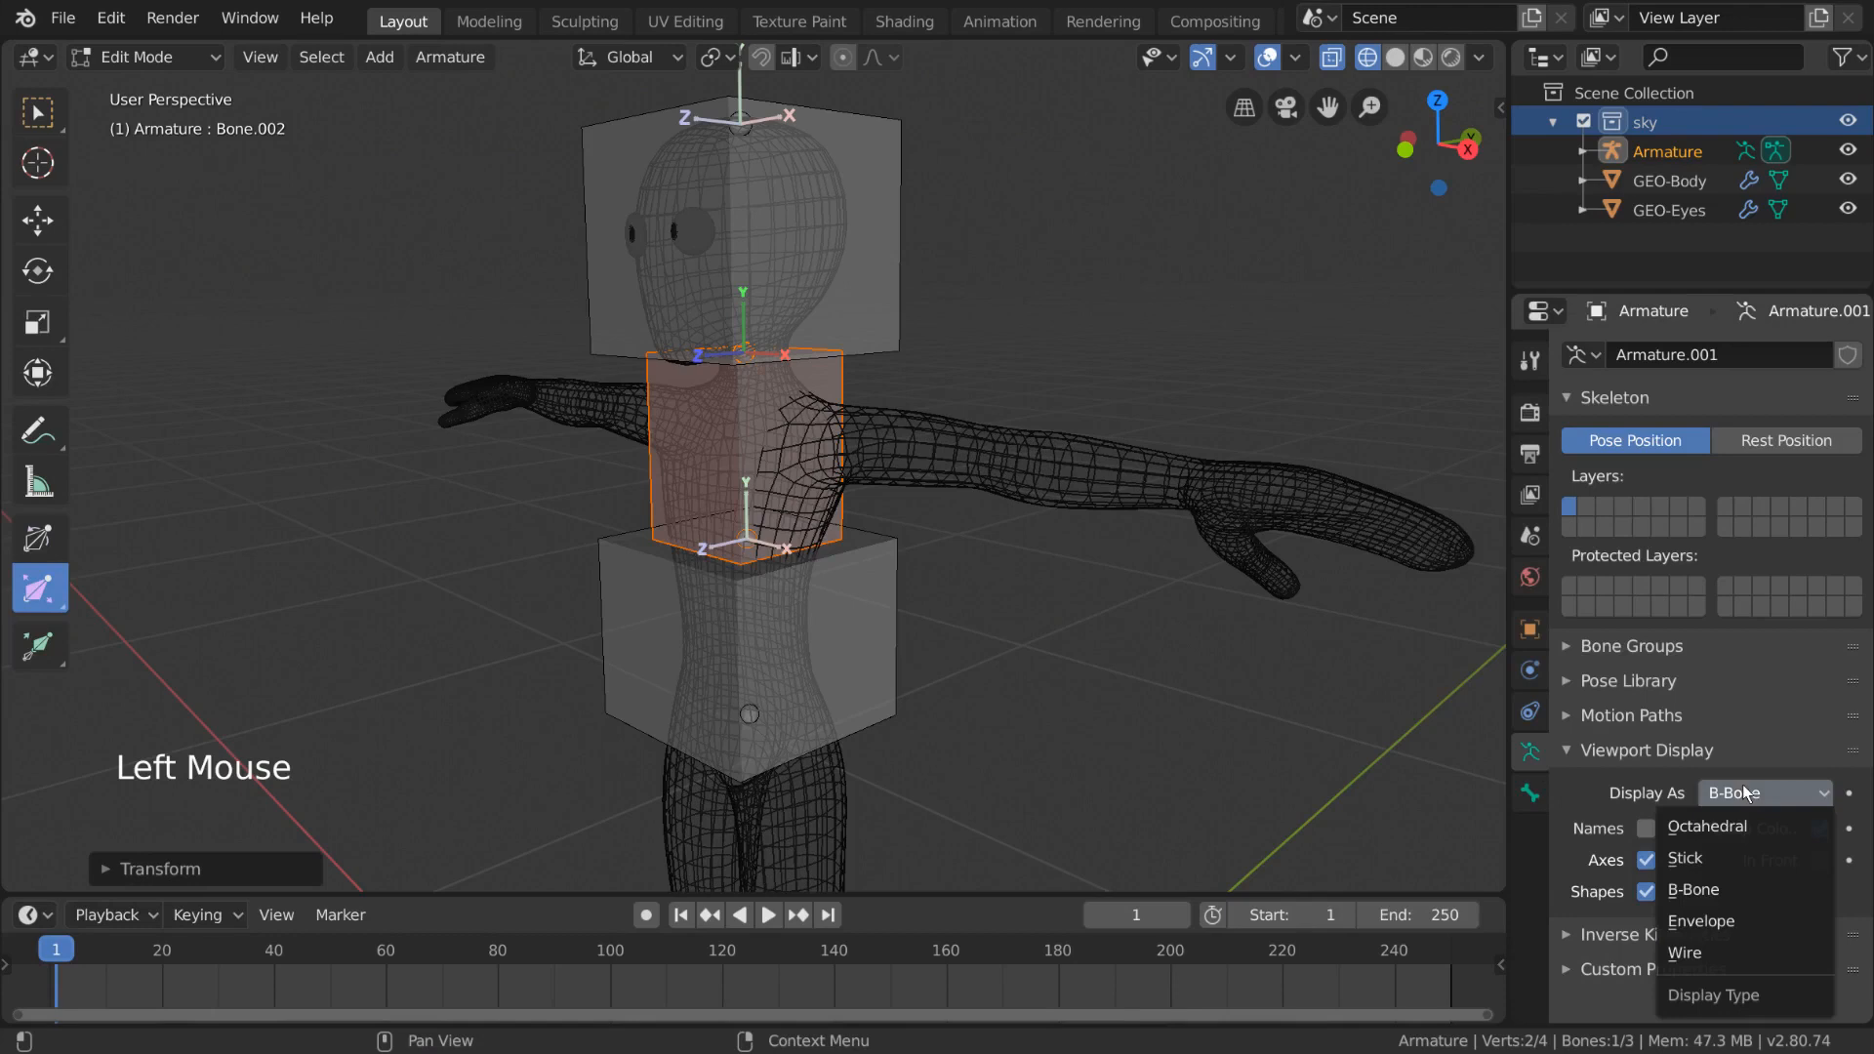
- Switch the armature display to Envelope and scale the upper spine bone's envelope by about 0.49
{"action": "left_click", "coordinate": [1699, 920]}
{"action": "key", "text": "ctrl+alt+s"}
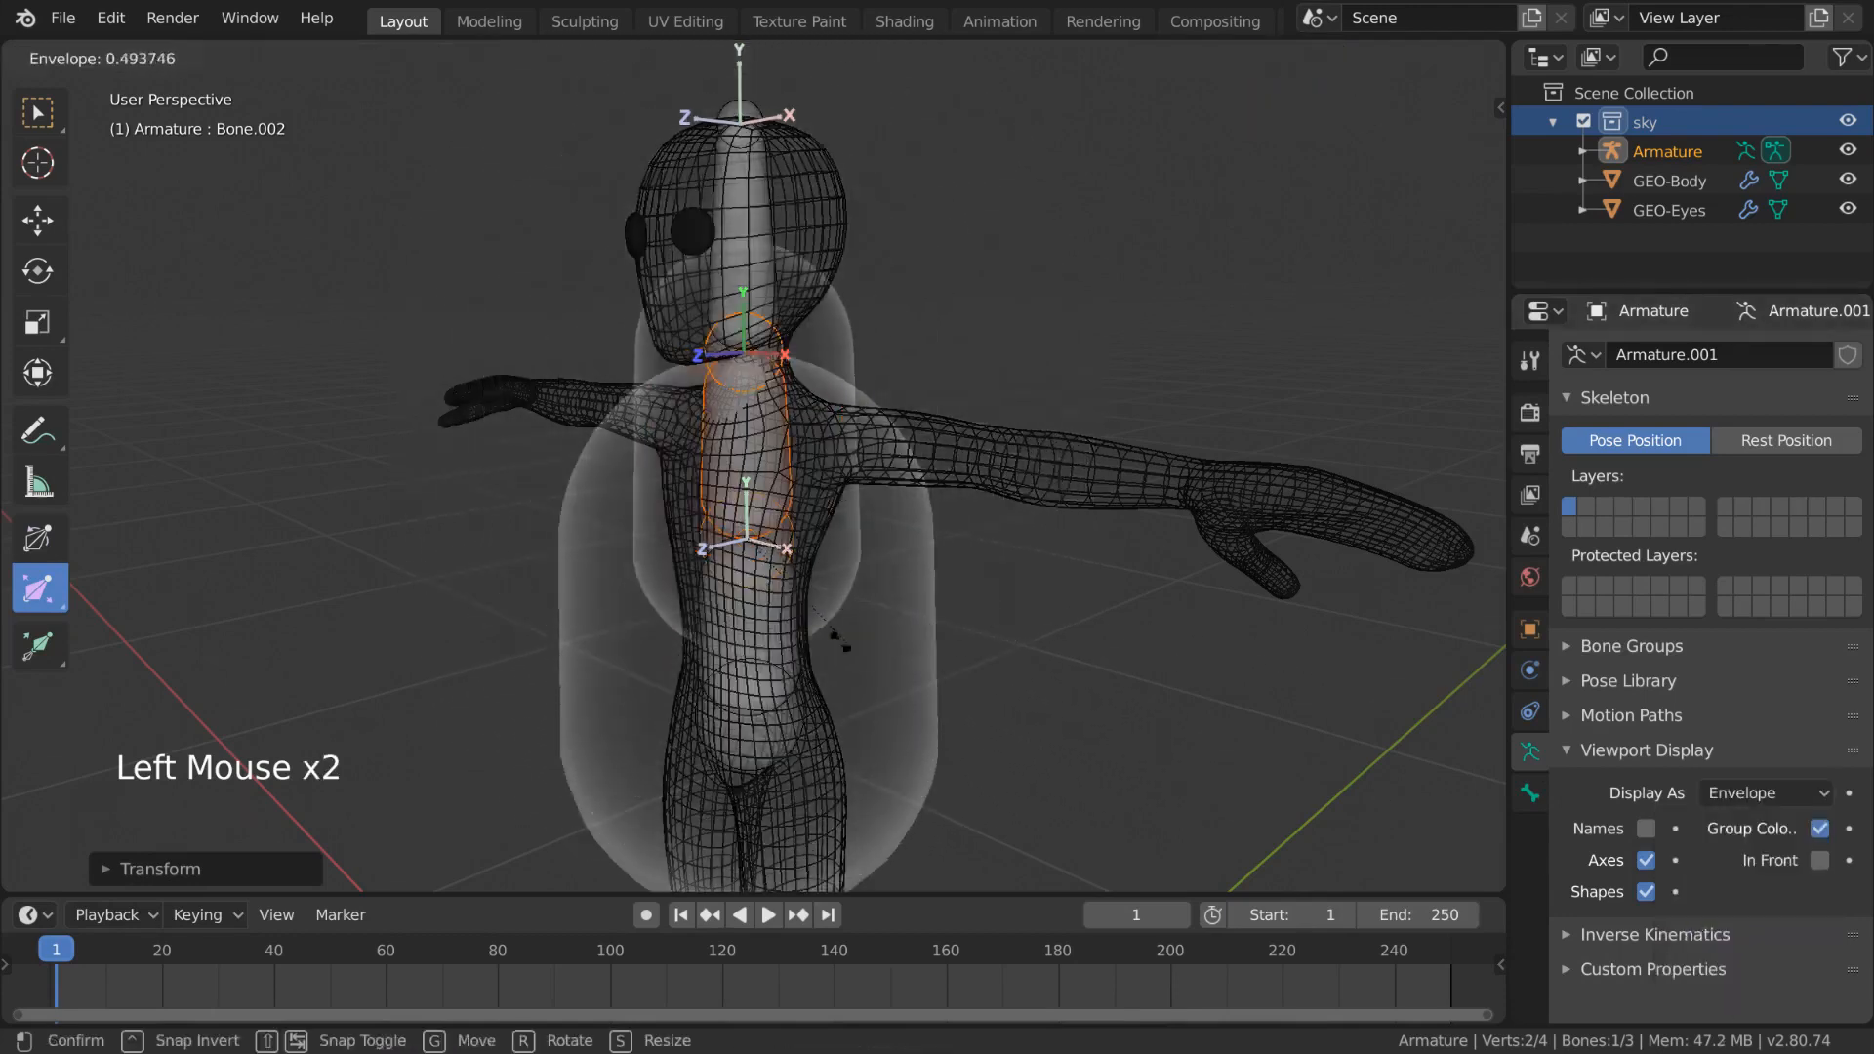
{"action": "left_click", "coordinate": [885, 652]}
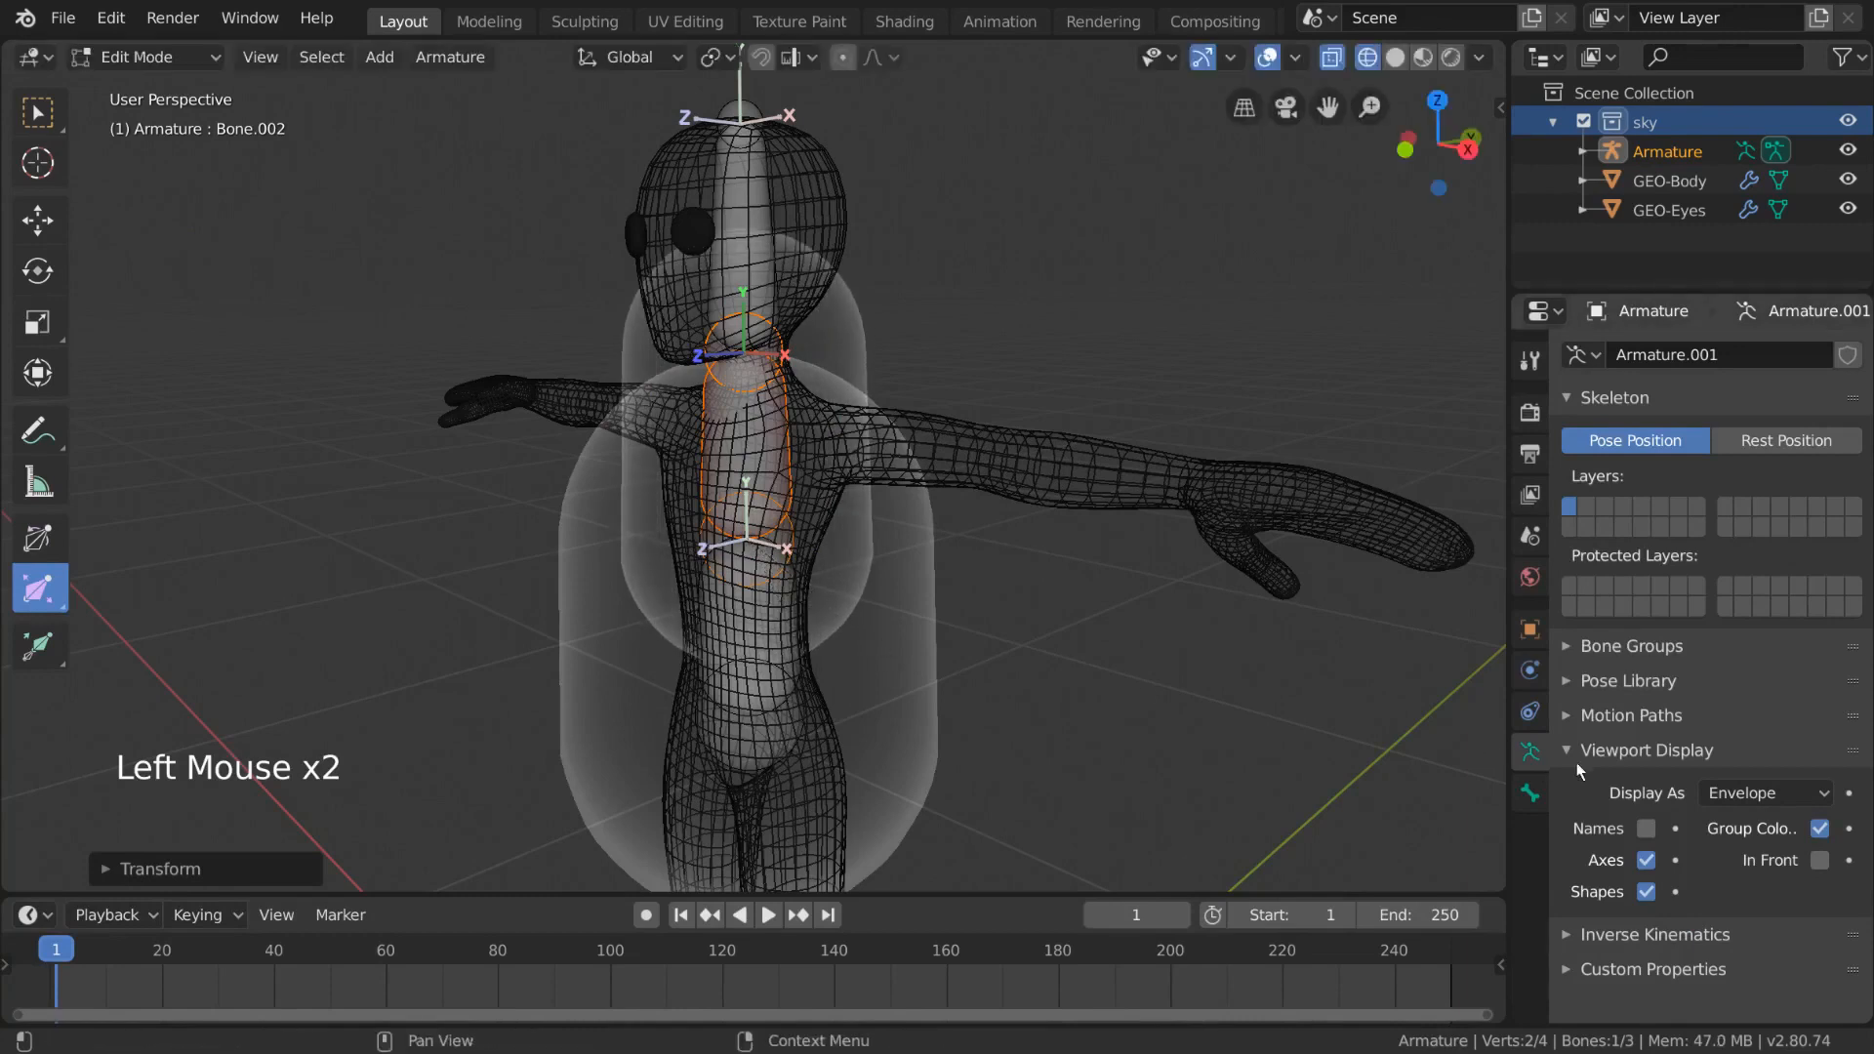
- Switch the armature's viewport display type to Octahedral
{"action": "left_click", "coordinate": [1764, 792]}
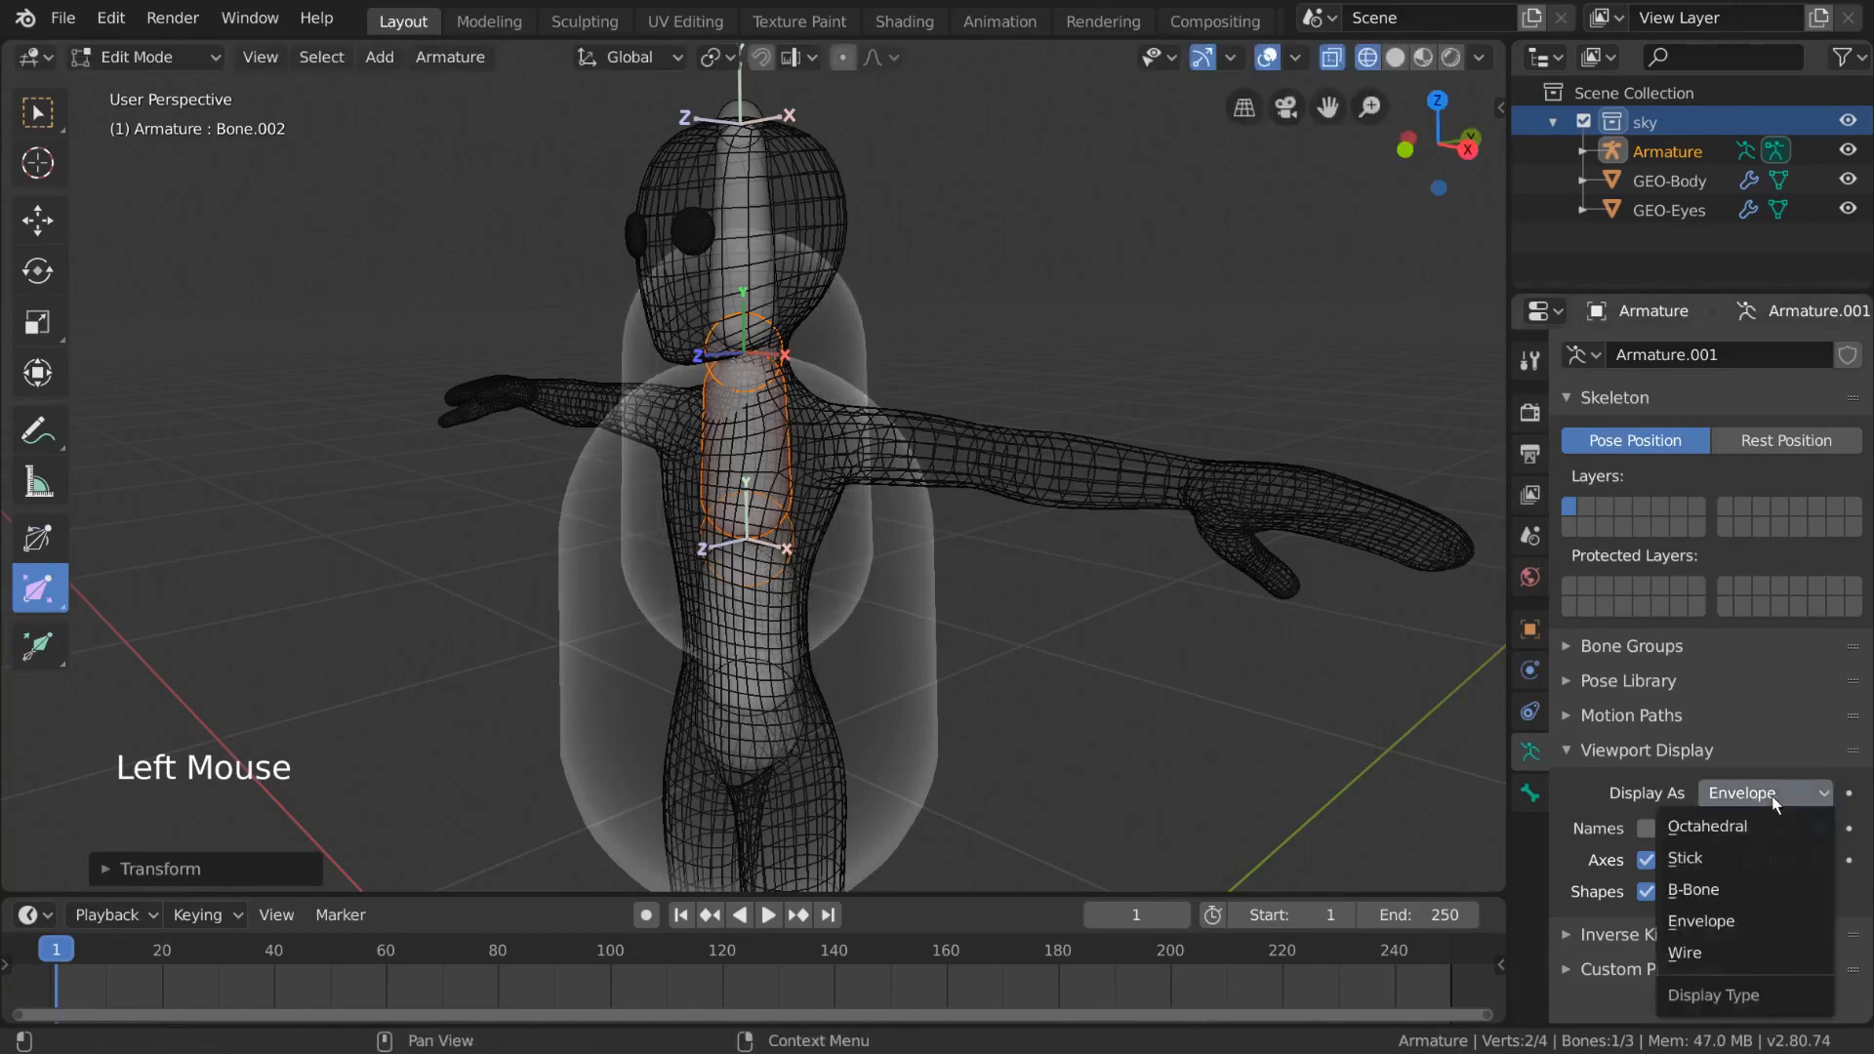
{"action": "left_click", "coordinate": [1808, 837]}
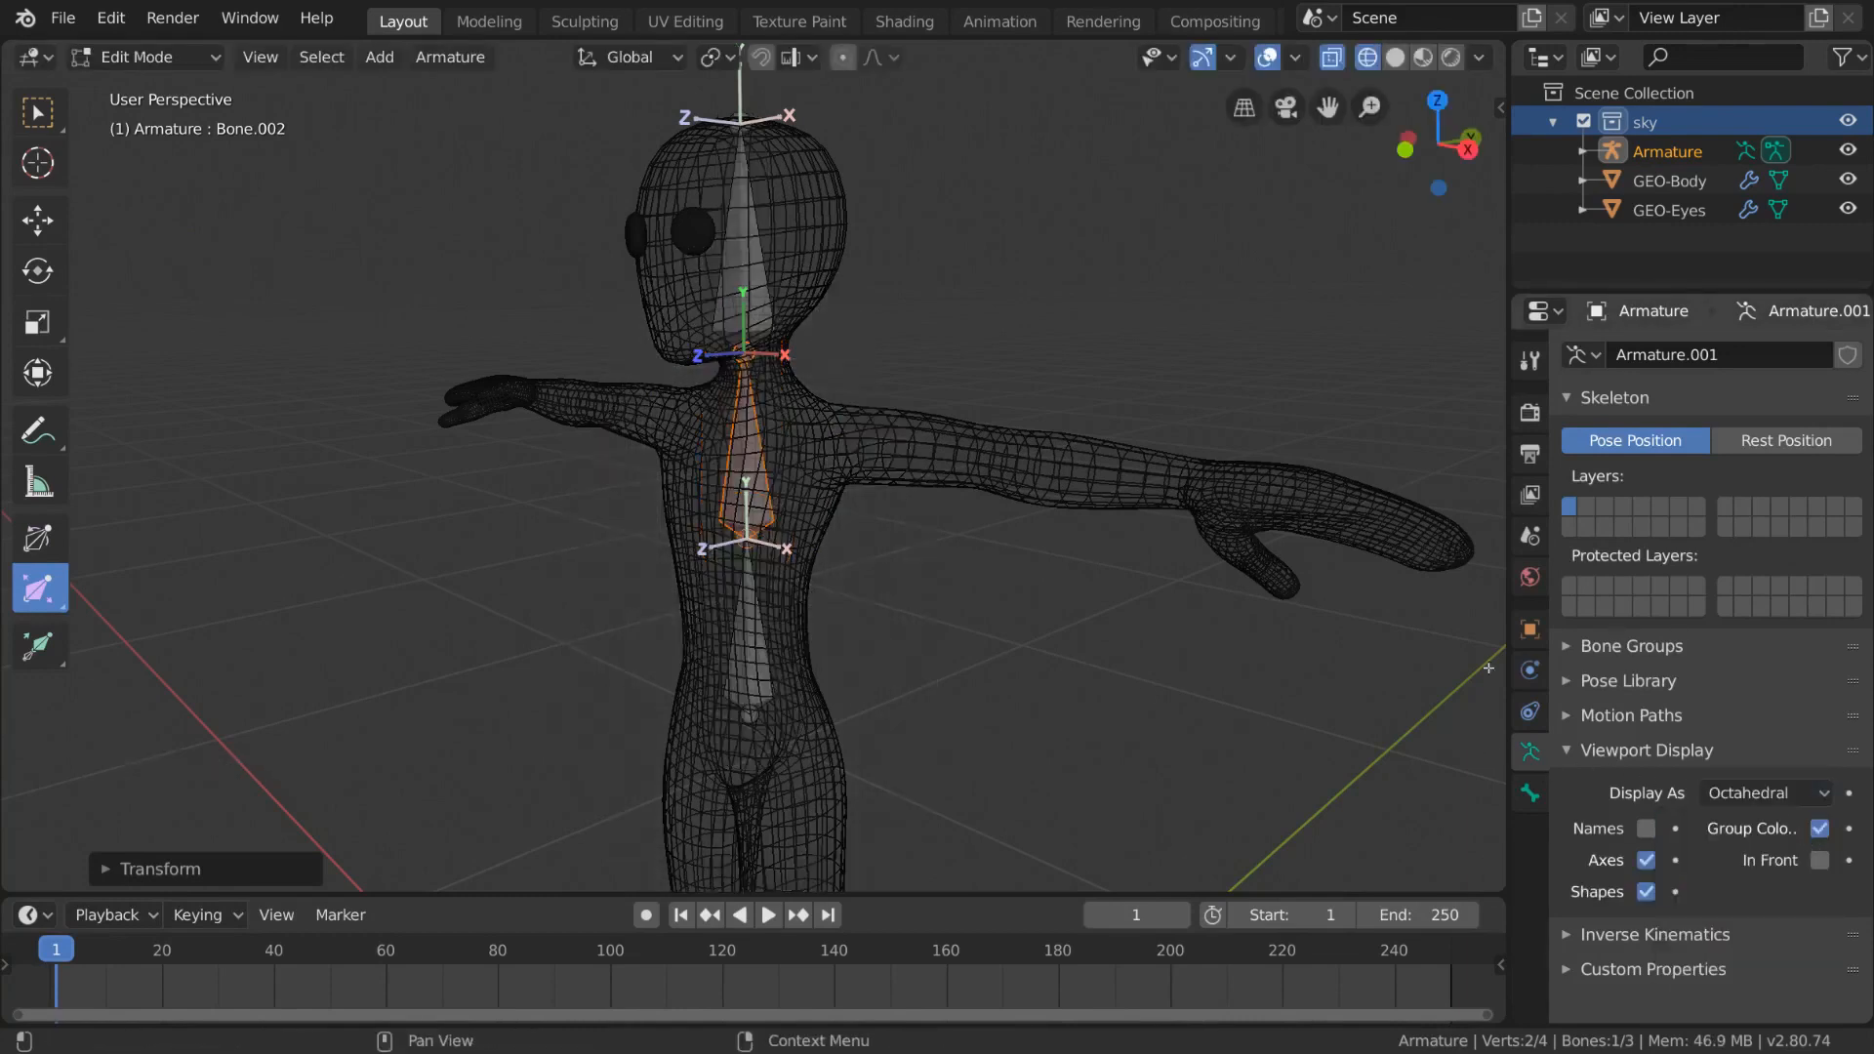
- Switch the armature display type to Stick and zoom out to view the whole skeleton
{"action": "left_click", "coordinate": [1749, 792]}
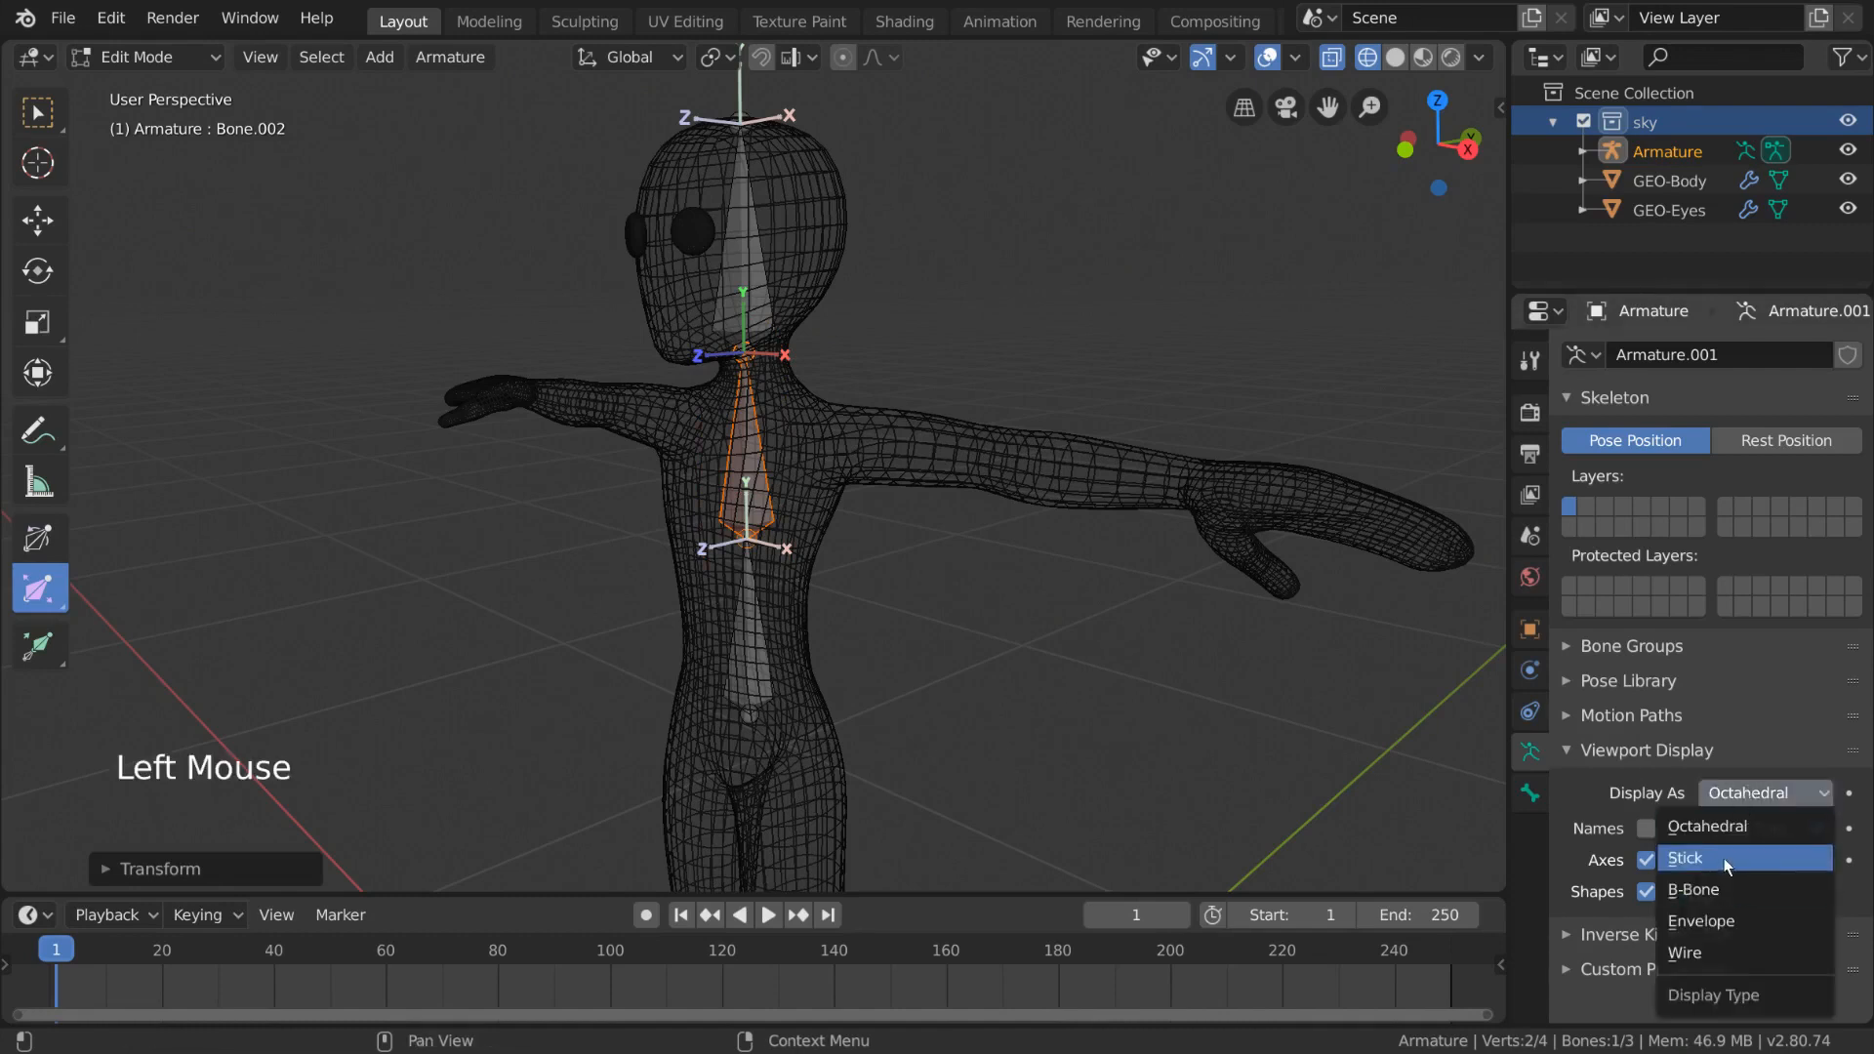
{"action": "left_click", "coordinate": [1774, 858]}
{"action": "middle_click_drag", "start_coordinate": [1171, 566], "coordinate": [1220, 573]}
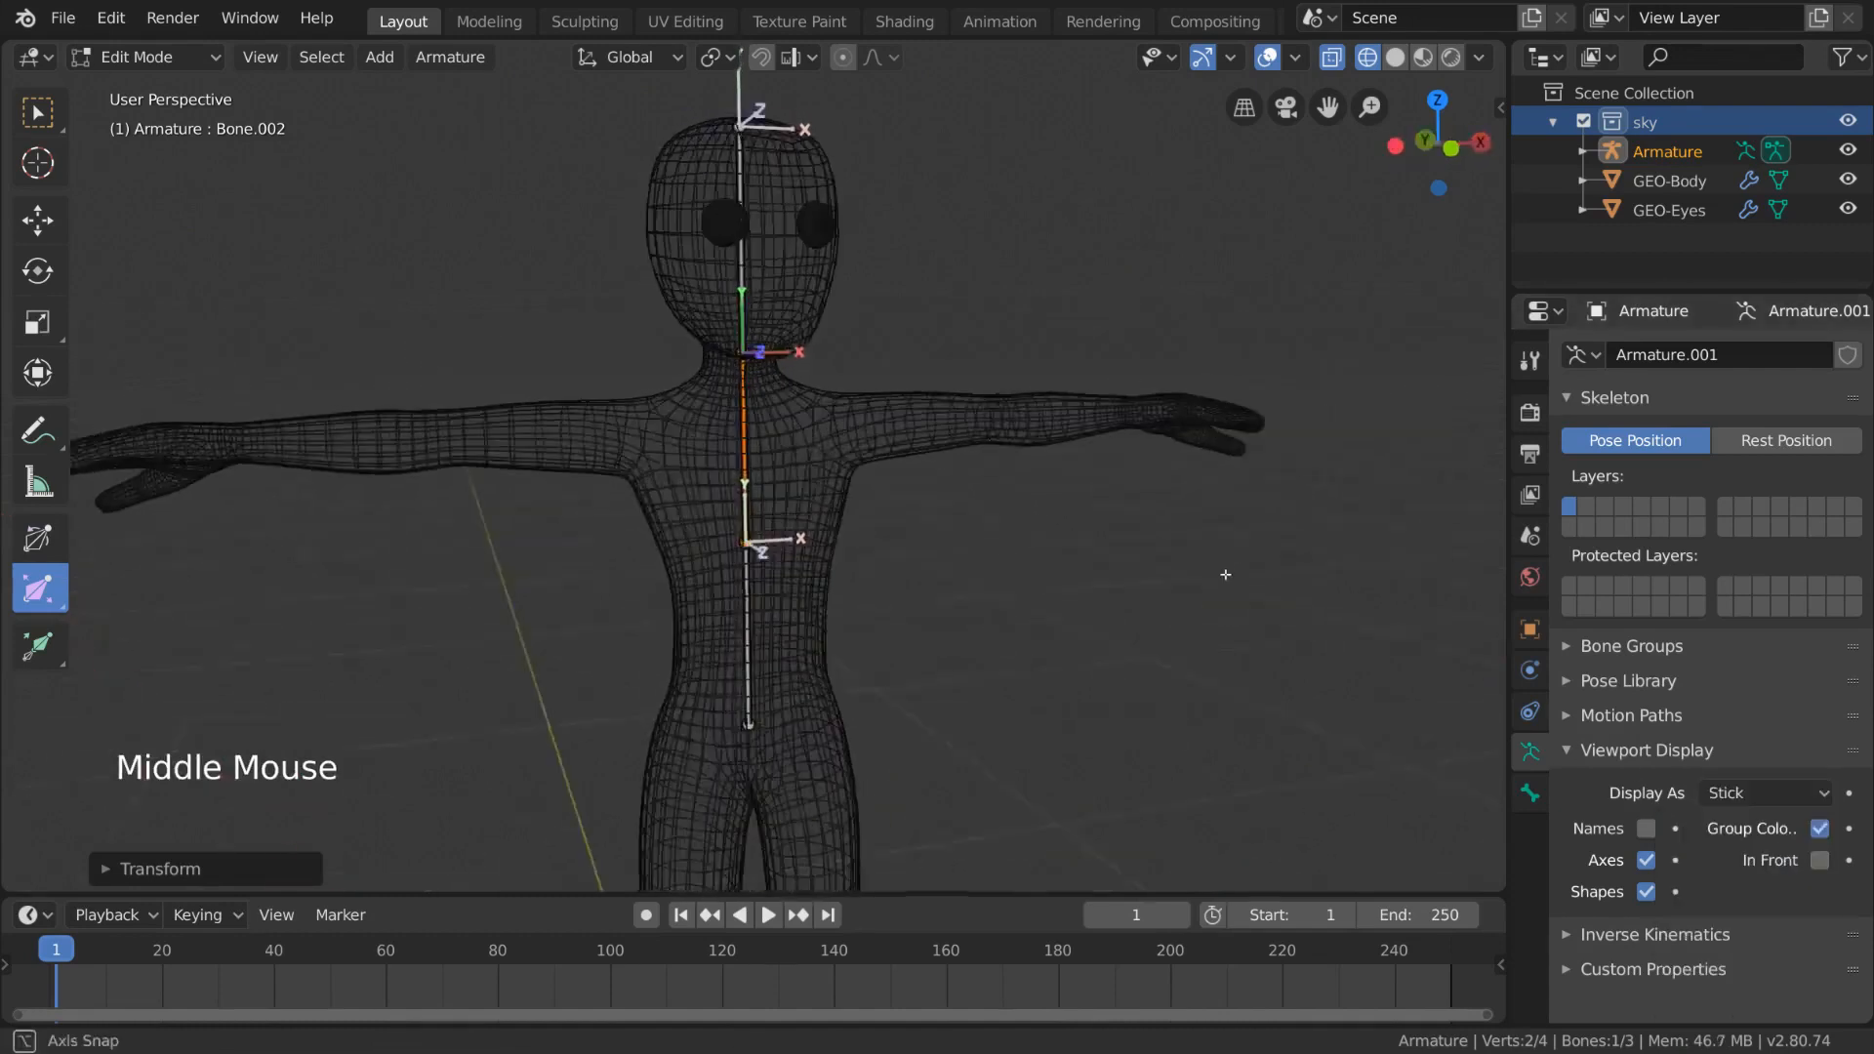
{"action": "scroll", "coordinate": [1153, 563], "scroll_direction": "down", "scroll_amount": 2}
- Set the armature display type back to Octahedral
{"action": "left_click", "coordinate": [1747, 792]}
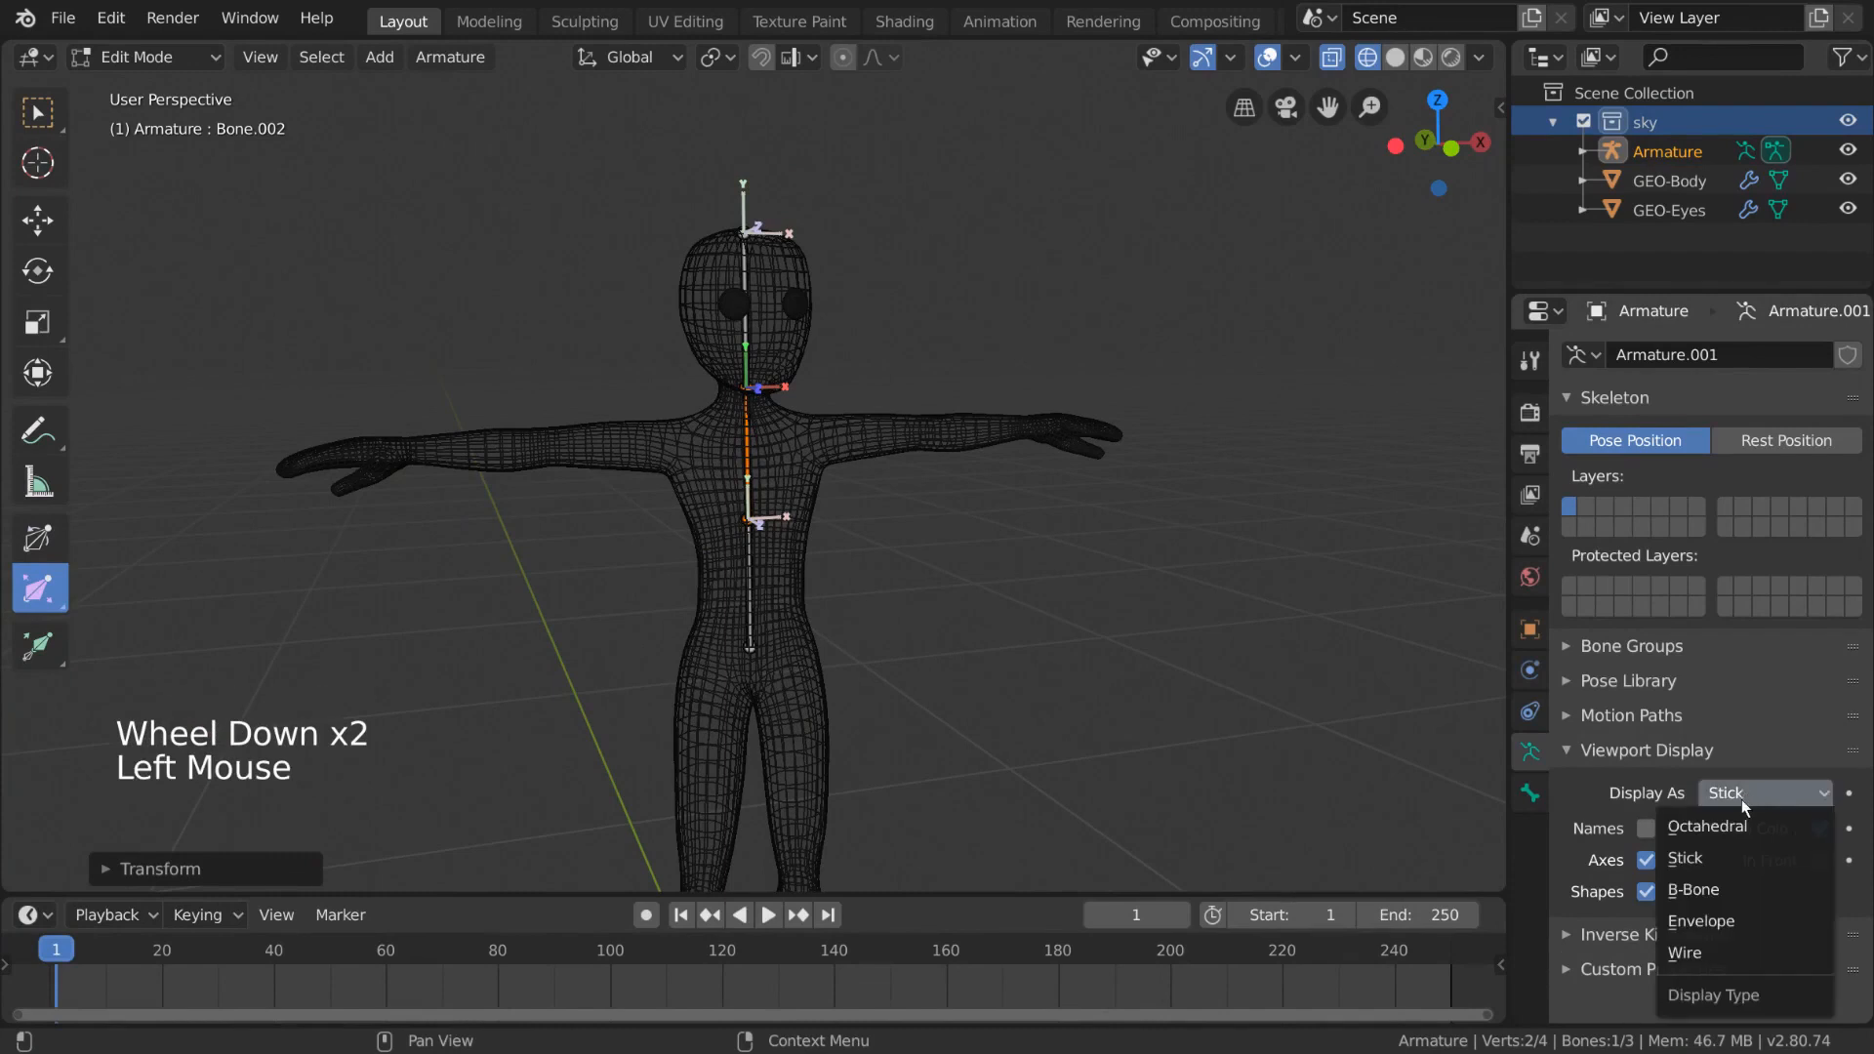
{"action": "left_click", "coordinate": [1746, 808]}
{"action": "middle_click_drag", "start_coordinate": [1313, 690], "coordinate": [1204, 666]}
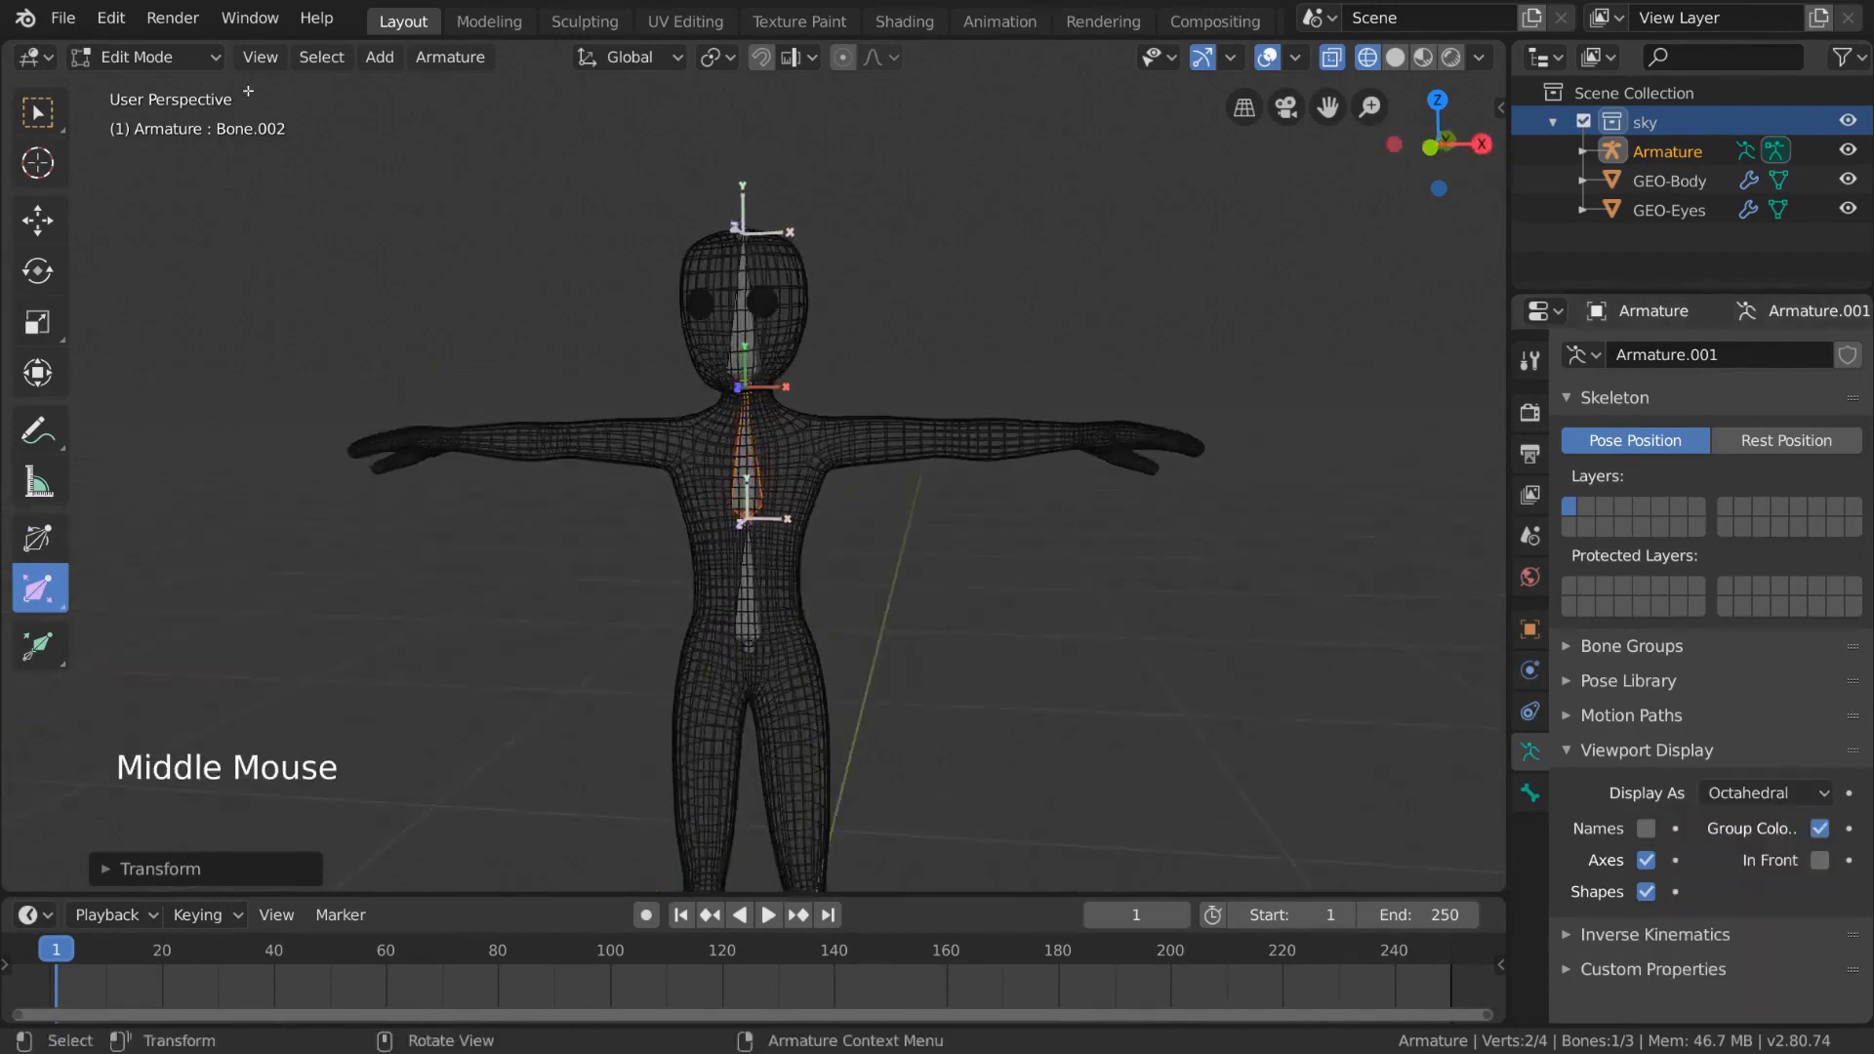
- Switch the armature into Pose Mode and select the head bone
{"action": "left_click", "coordinate": [203, 56]}
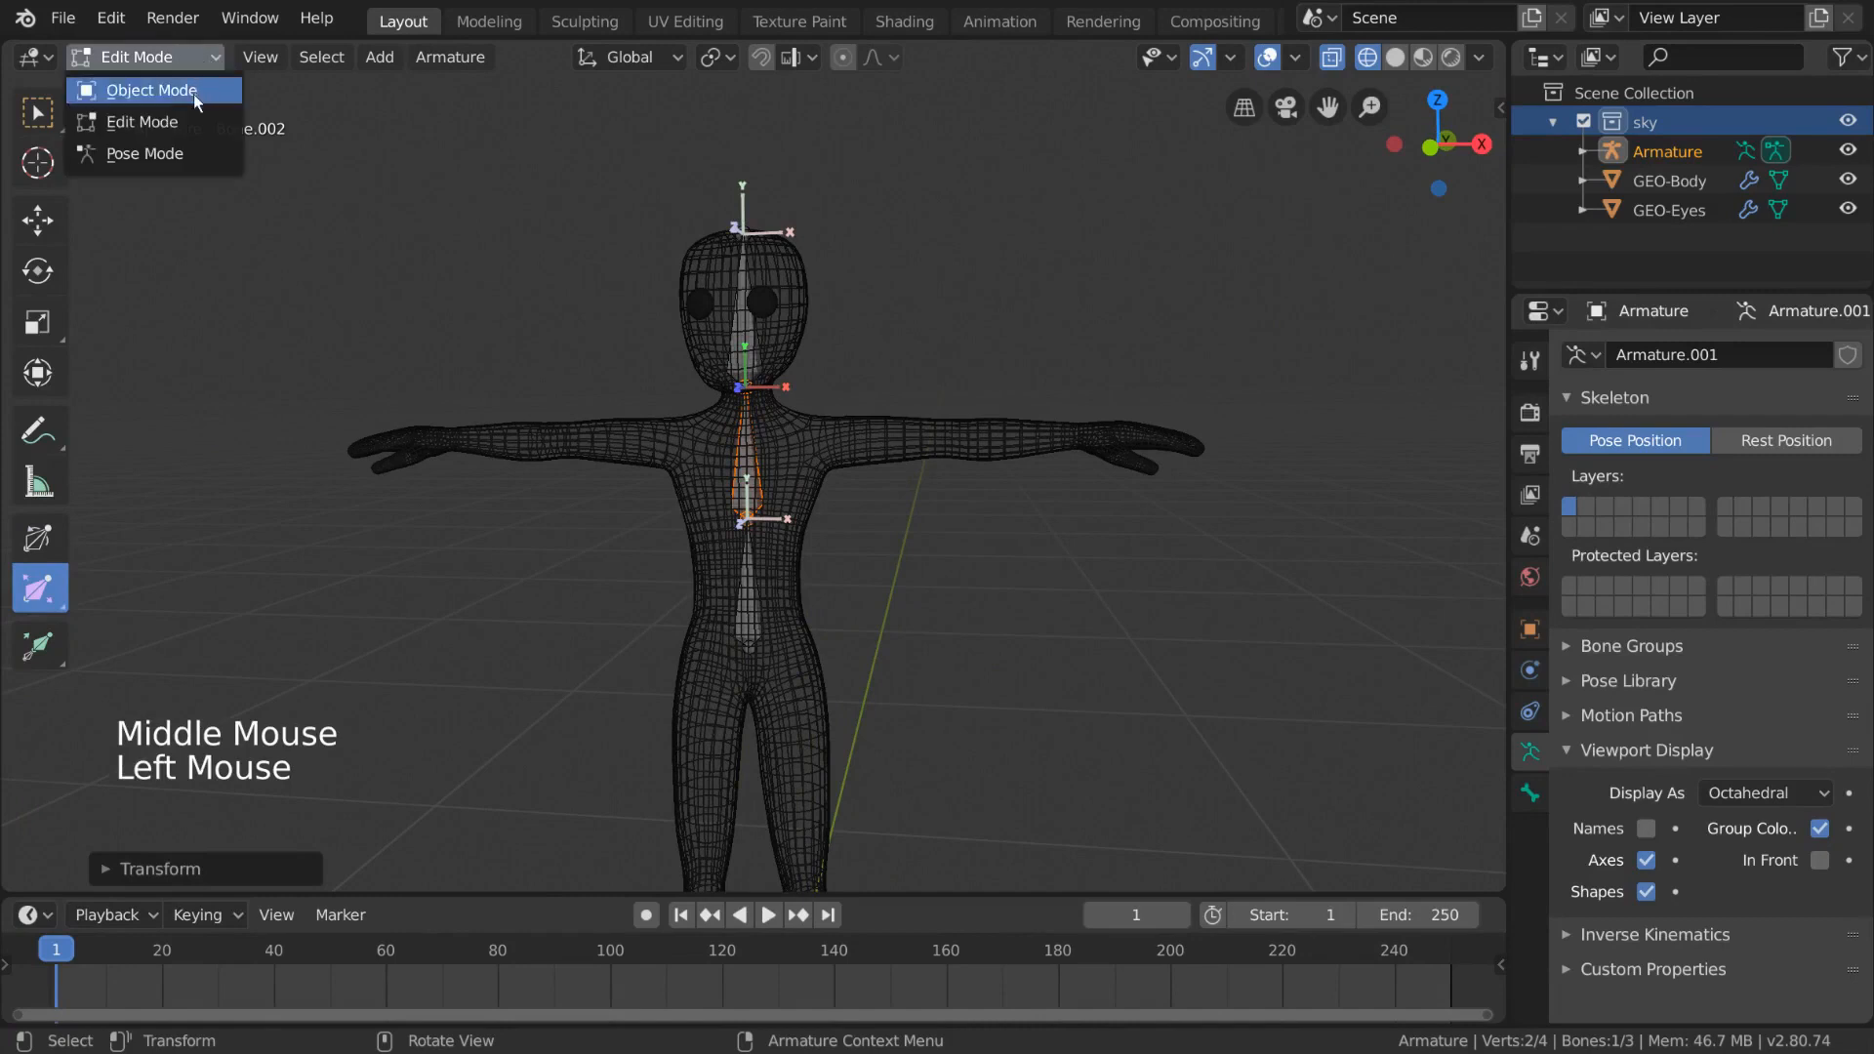
{"action": "left_click", "coordinate": [178, 156]}
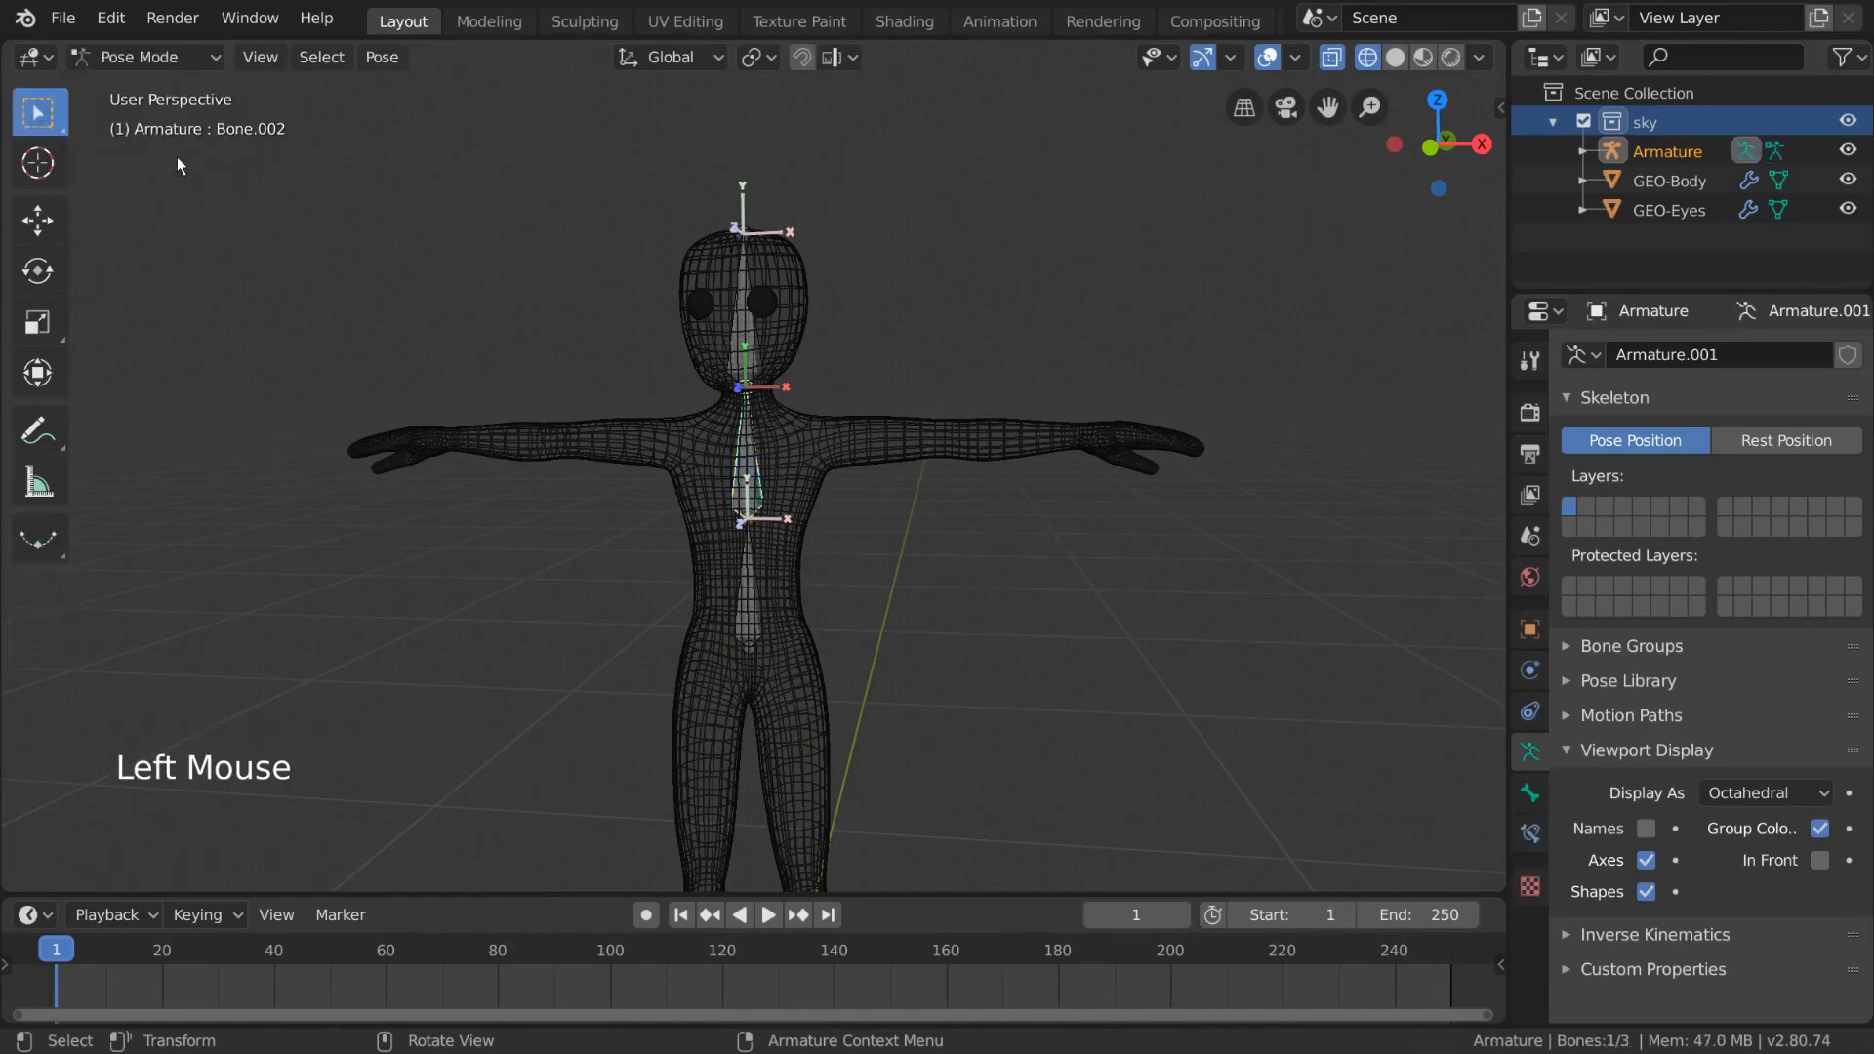
{"action": "middle_click_drag", "start_coordinate": [964, 330], "coordinate": [836, 366]}
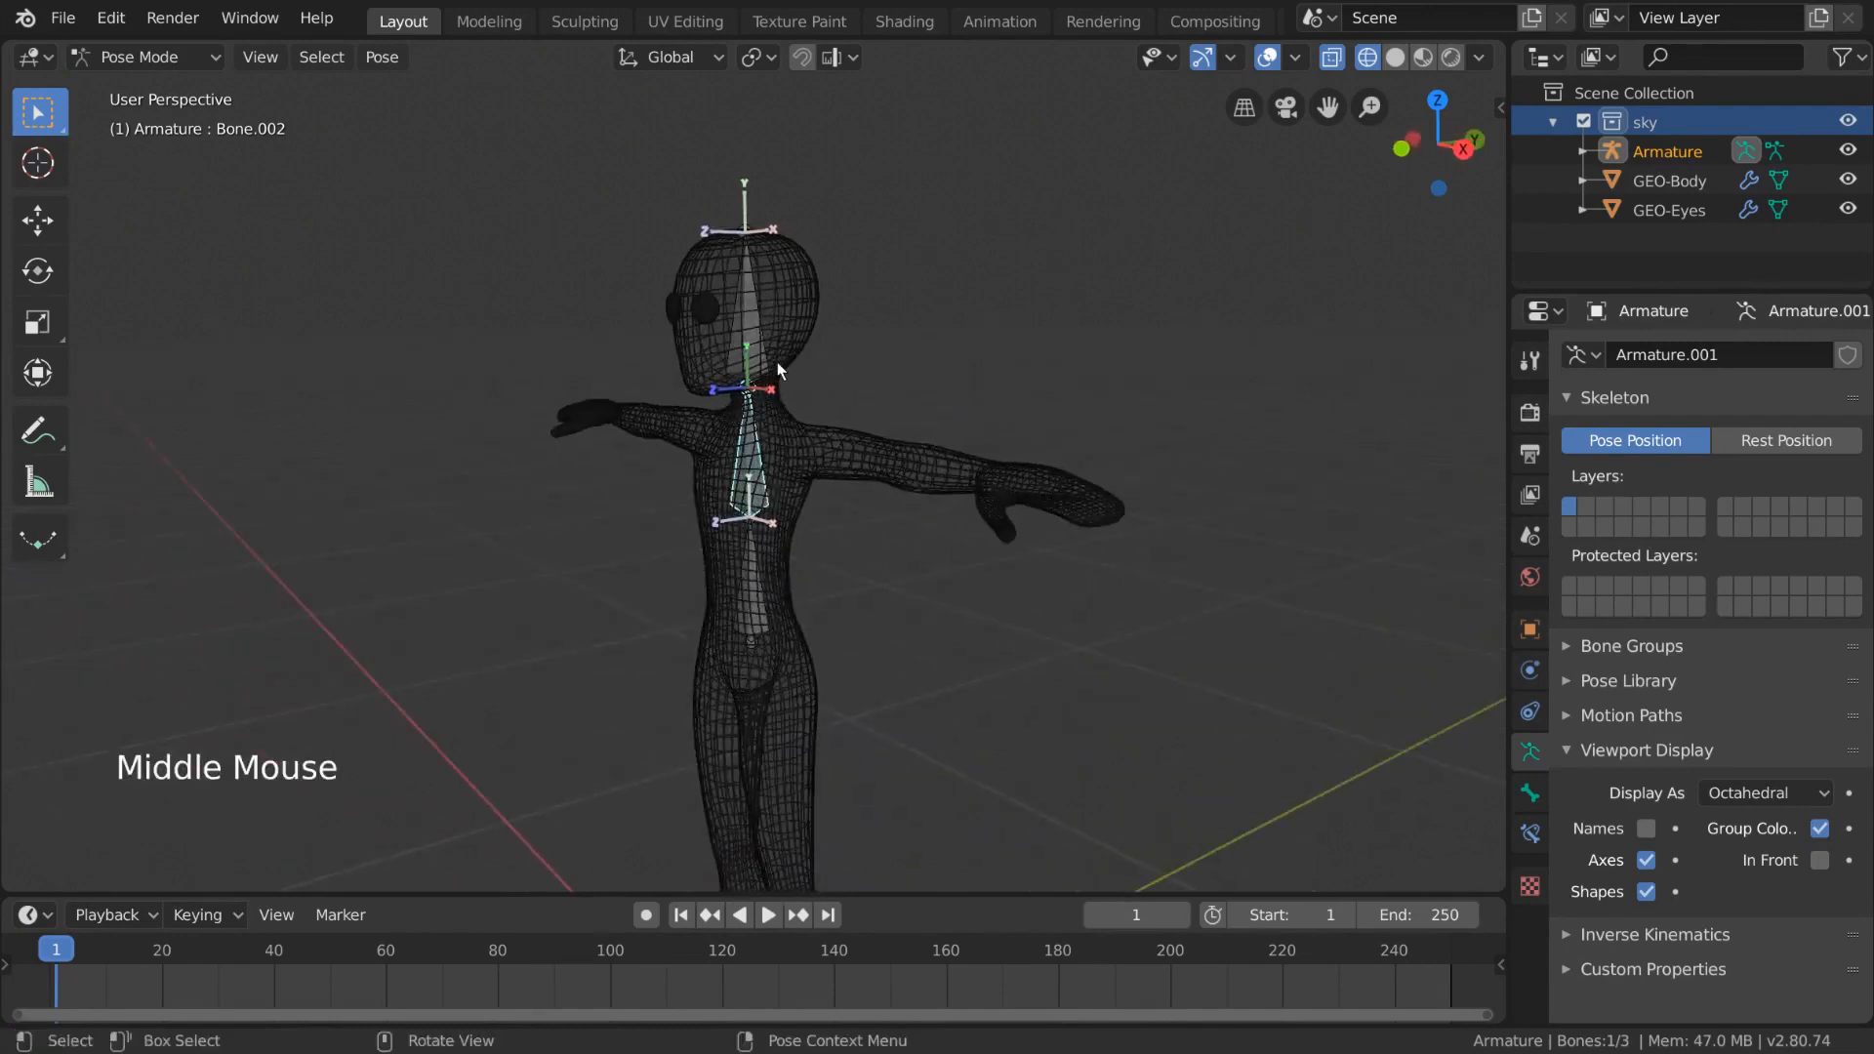
{"action": "left_click", "coordinate": [752, 352]}
{"action": "left_click", "coordinate": [743, 314]}
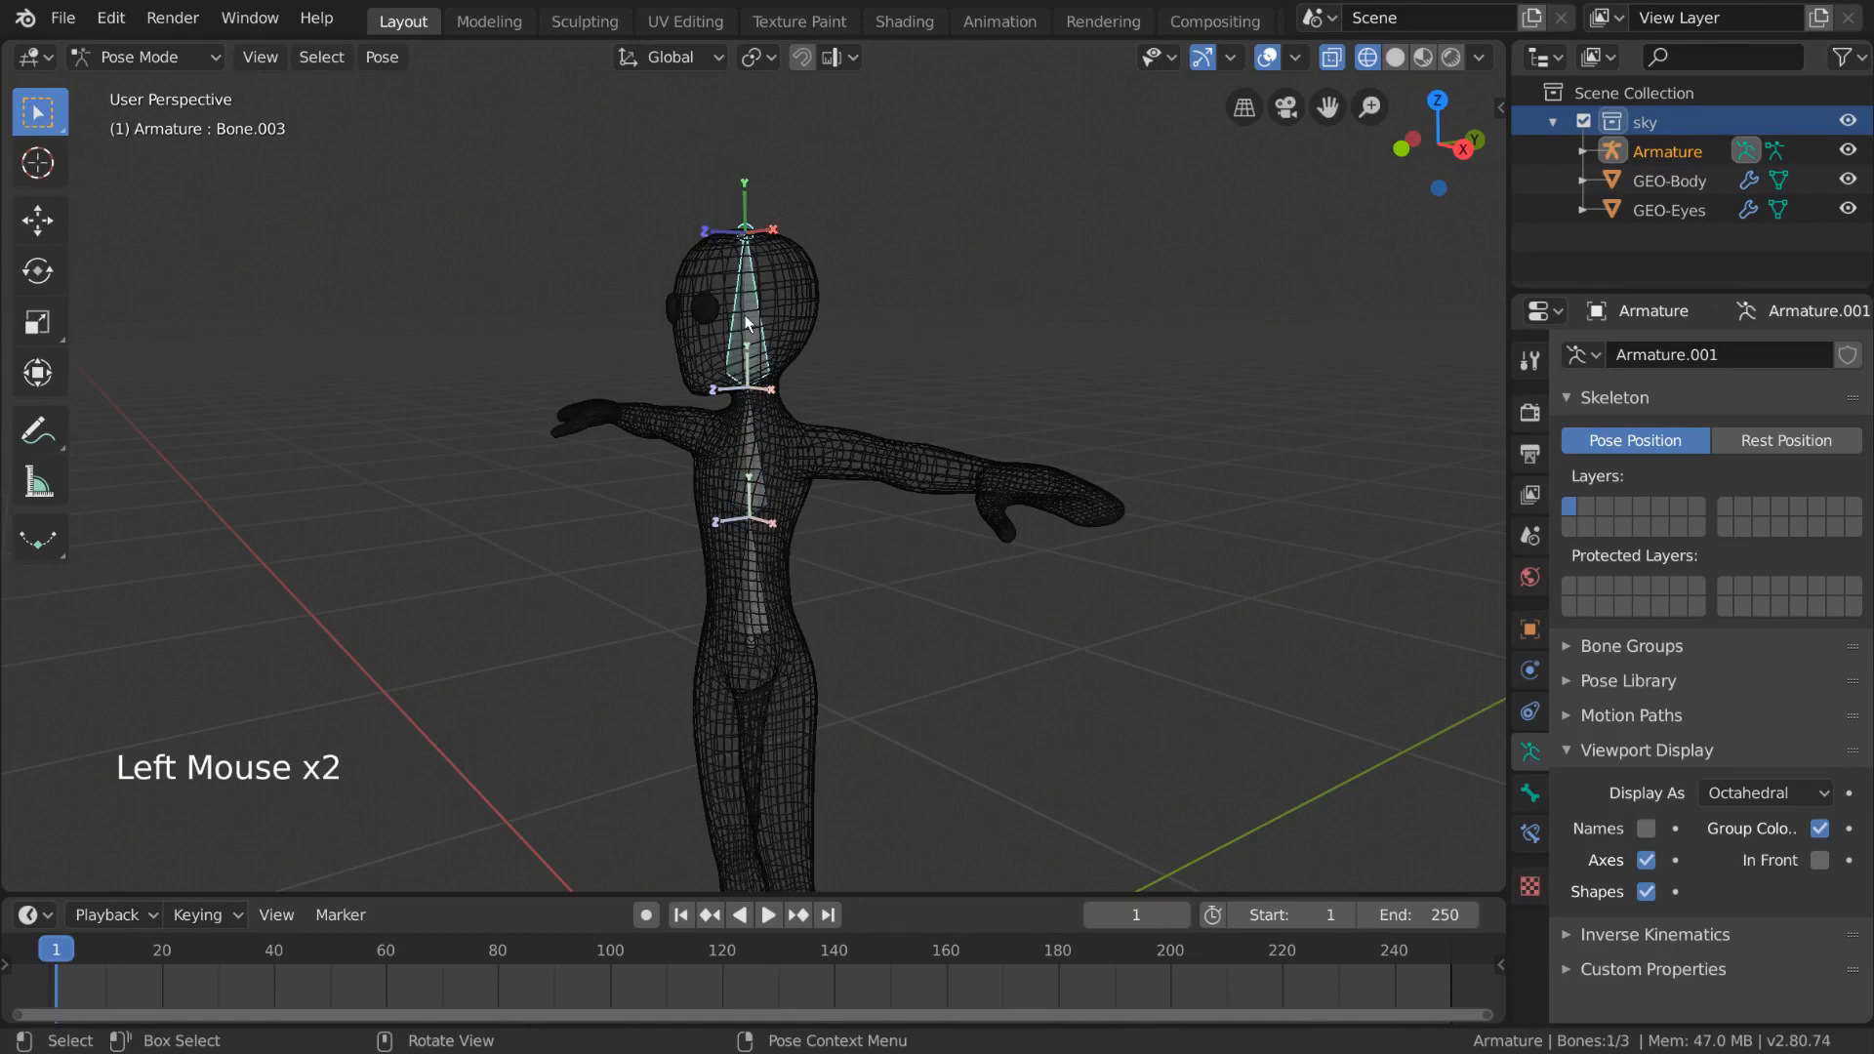
- Turn off the display of bone axes for the armature
{"action": "middle_click_drag", "start_coordinate": [788, 347], "coordinate": [869, 351]}
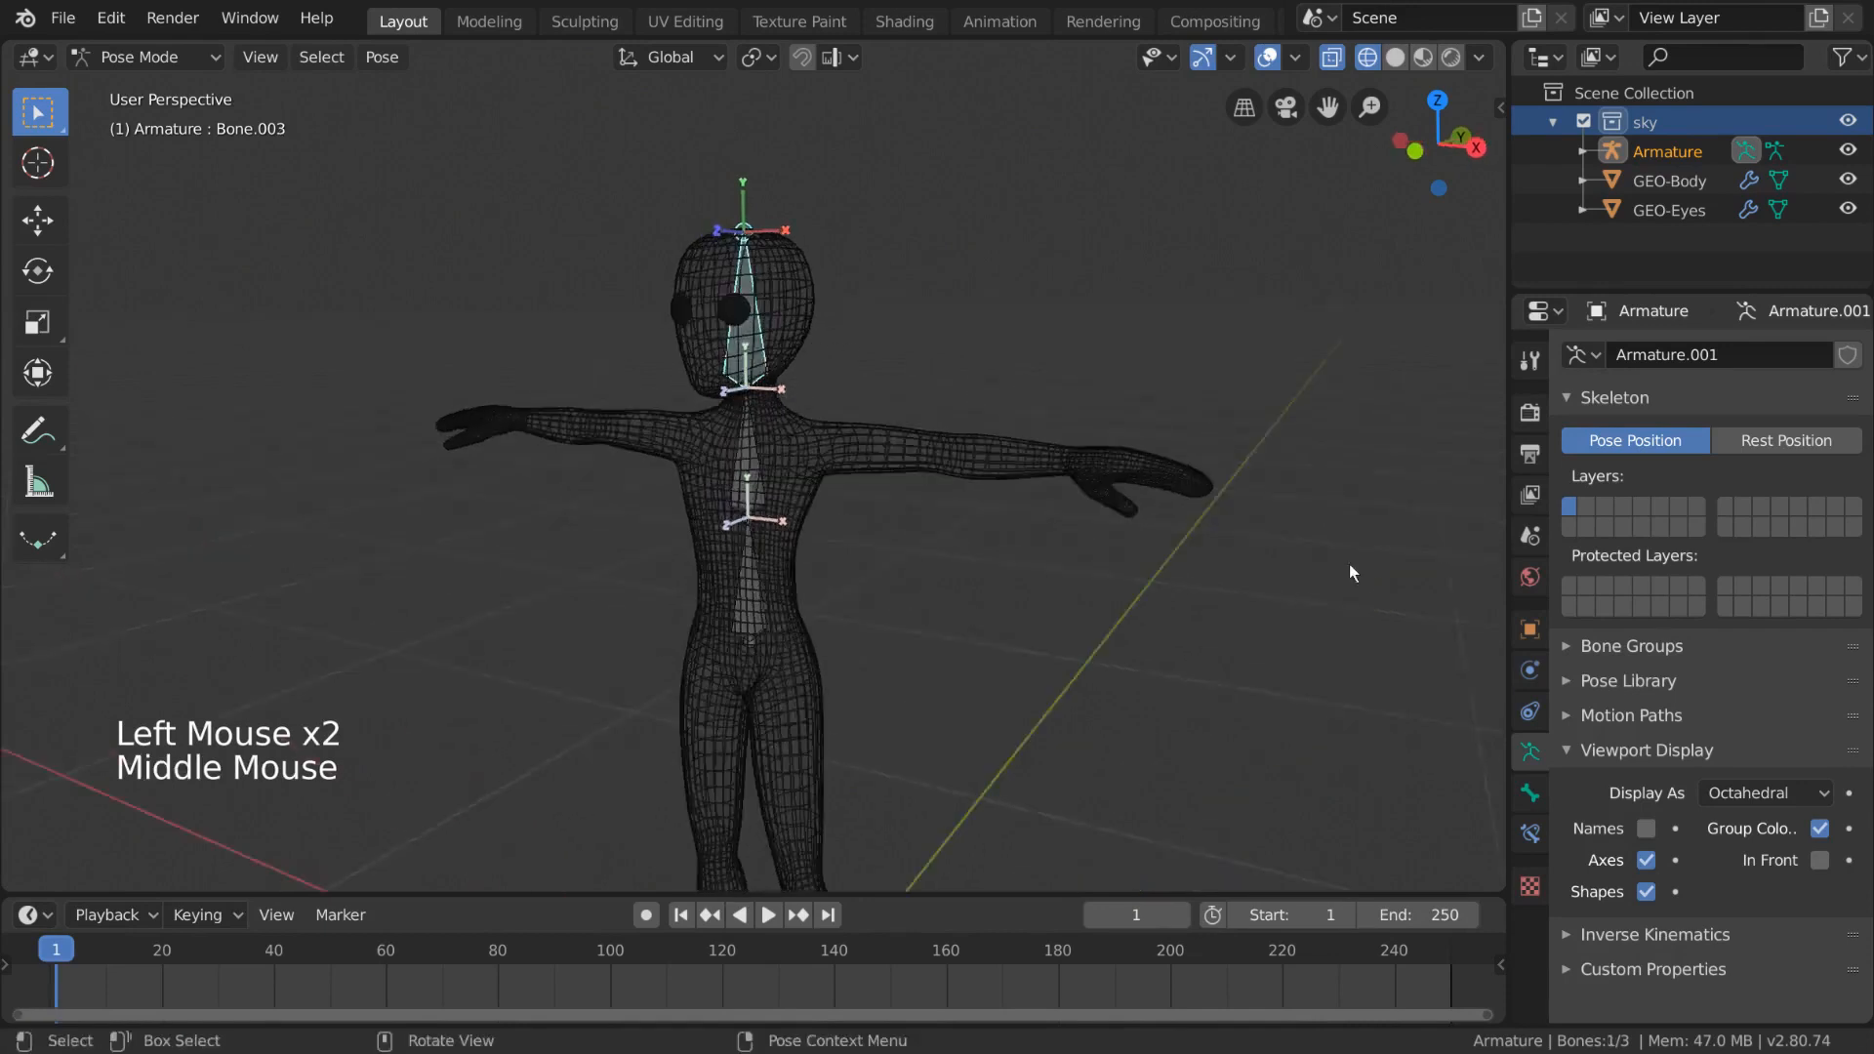
{"action": "left_click", "coordinate": [1645, 860]}
{"action": "middle_click_drag", "start_coordinate": [1110, 659], "coordinate": [1020, 640]}
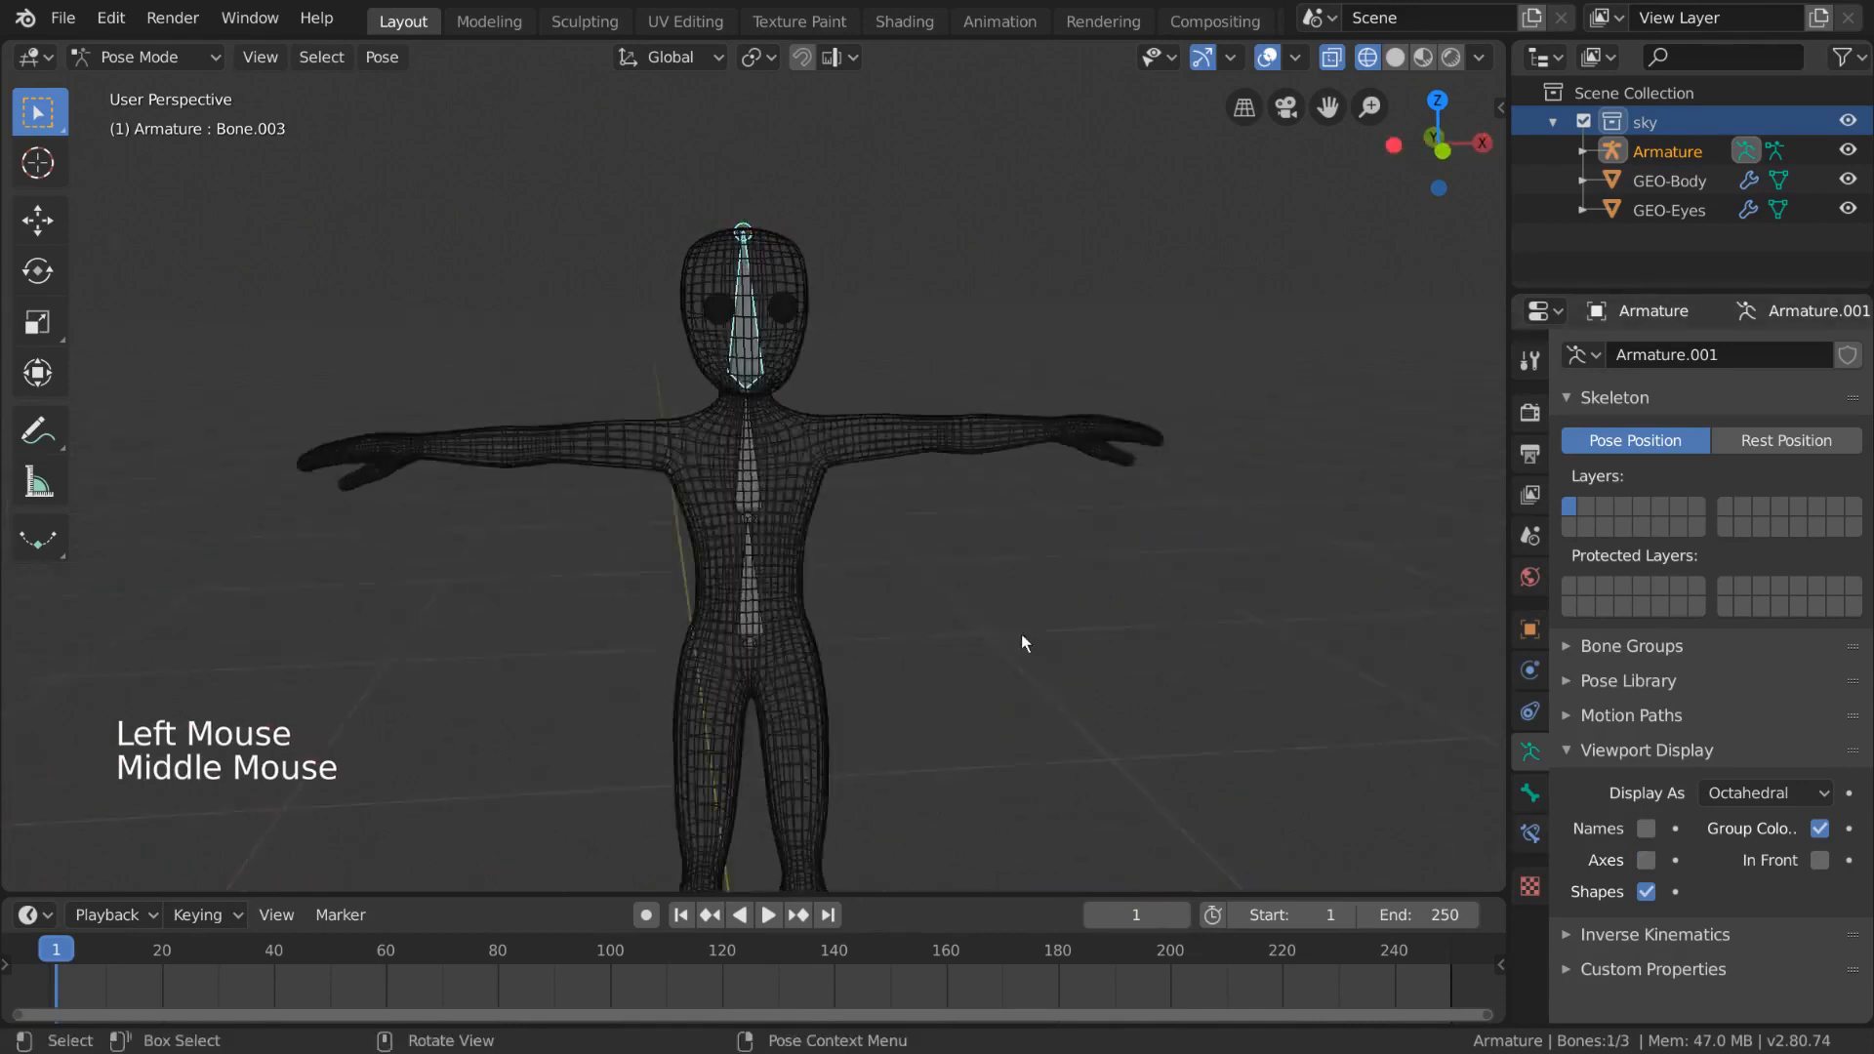
{"action": "key", "text": "r"}
{"action": "right_click", "coordinate": [873, 725]}
{"action": "key", "text": "g"}
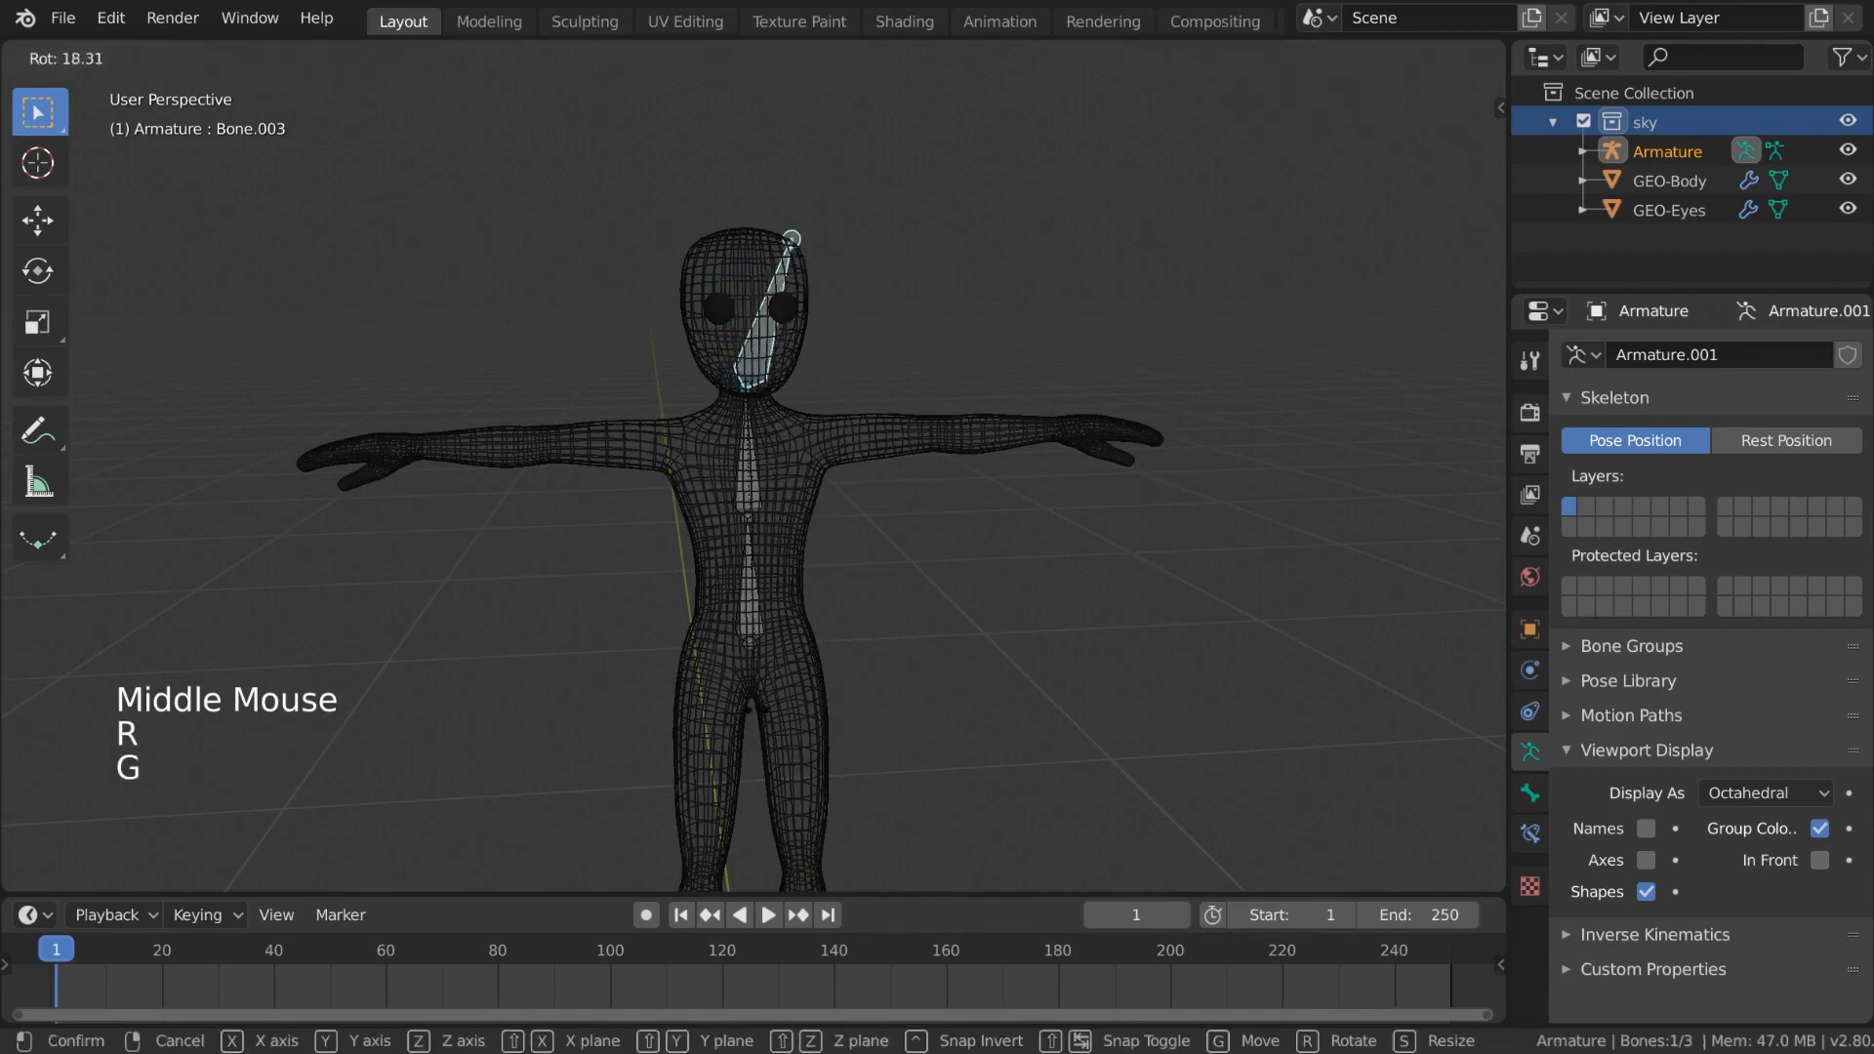
{"action": "right_click", "coordinate": [752, 496]}
- Select the upper spine bone, rotate it slightly, and open the bone properties
{"action": "left_click", "coordinate": [751, 496]}
{"action": "key", "text": "r"}
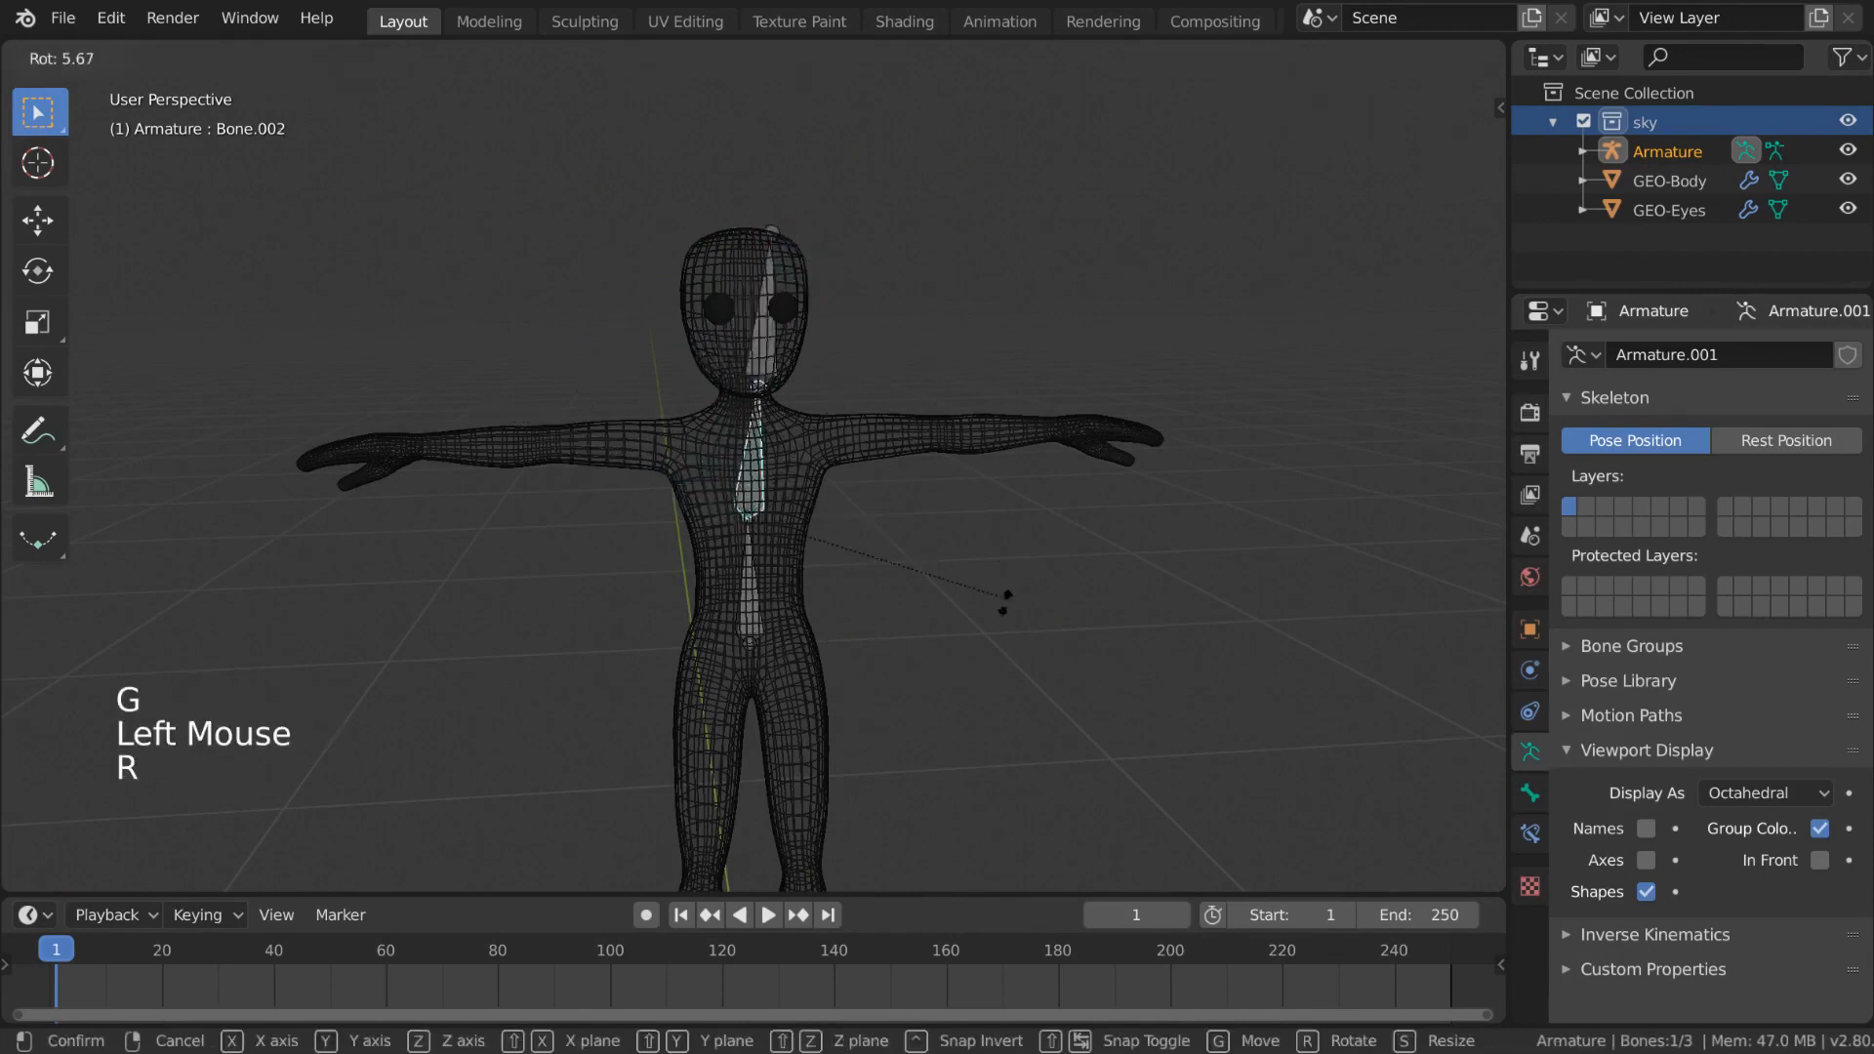
{"action": "left_click", "coordinate": [1008, 678]}
{"action": "left_click", "coordinate": [1529, 793]}
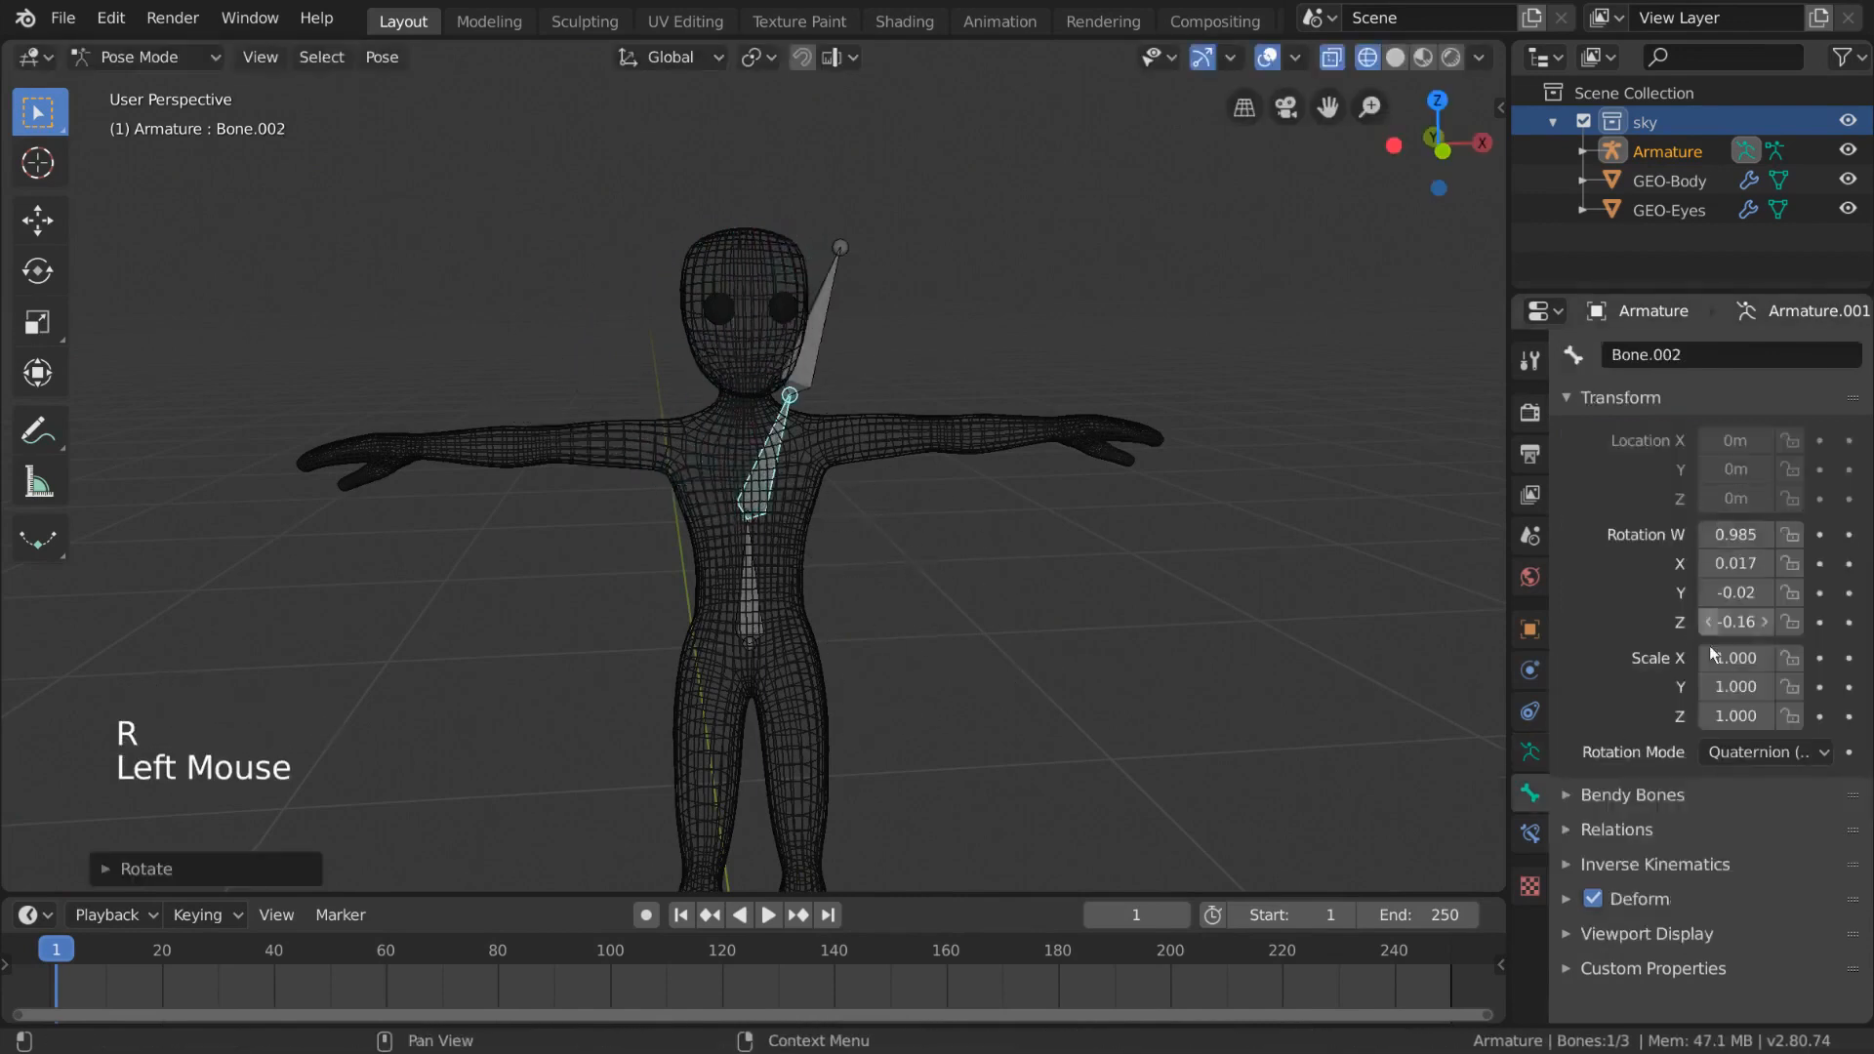
- Select the lower spine bone and rotate it to tilt the spine chain
{"action": "left_click", "coordinate": [759, 593]}
{"action": "key", "text": "r"}
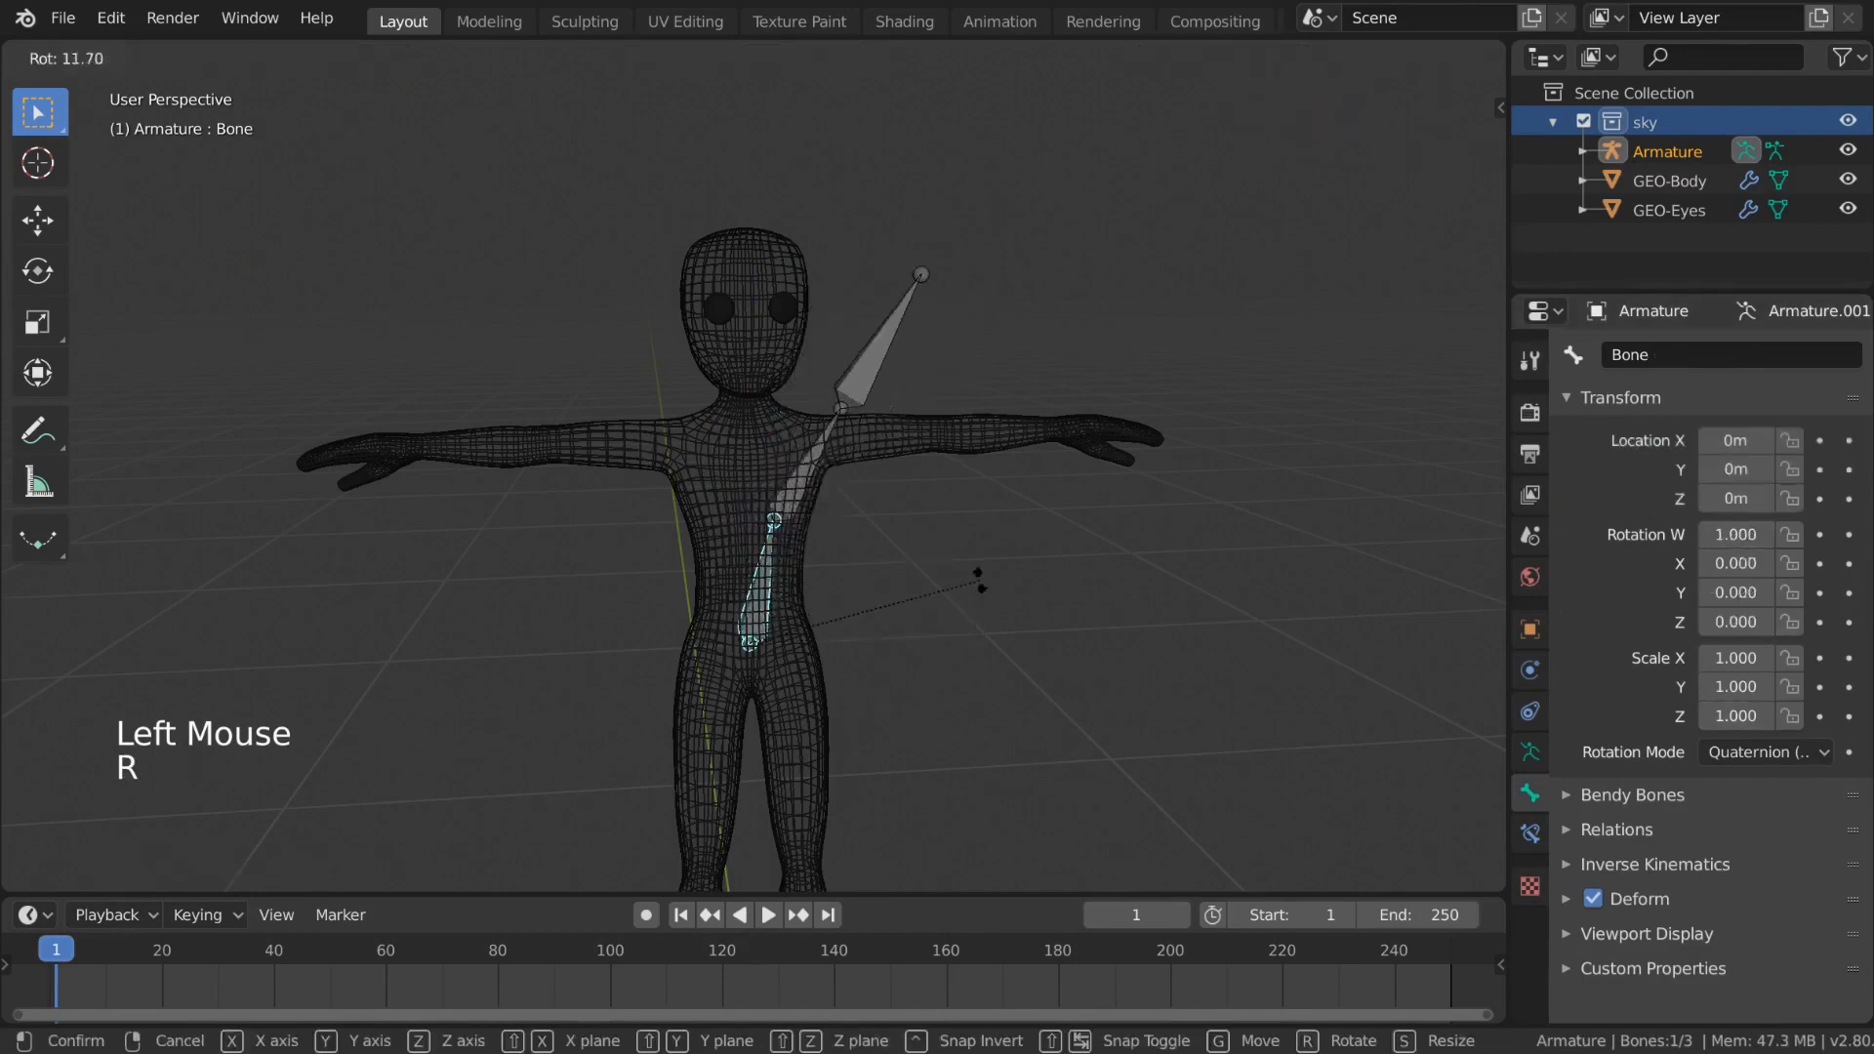
{"action": "left_click", "coordinate": [980, 580]}
- Insert a LocRotScale keyframe for the lower spine bone at the current frame
{"action": "right_click", "coordinate": [1068, 582]}
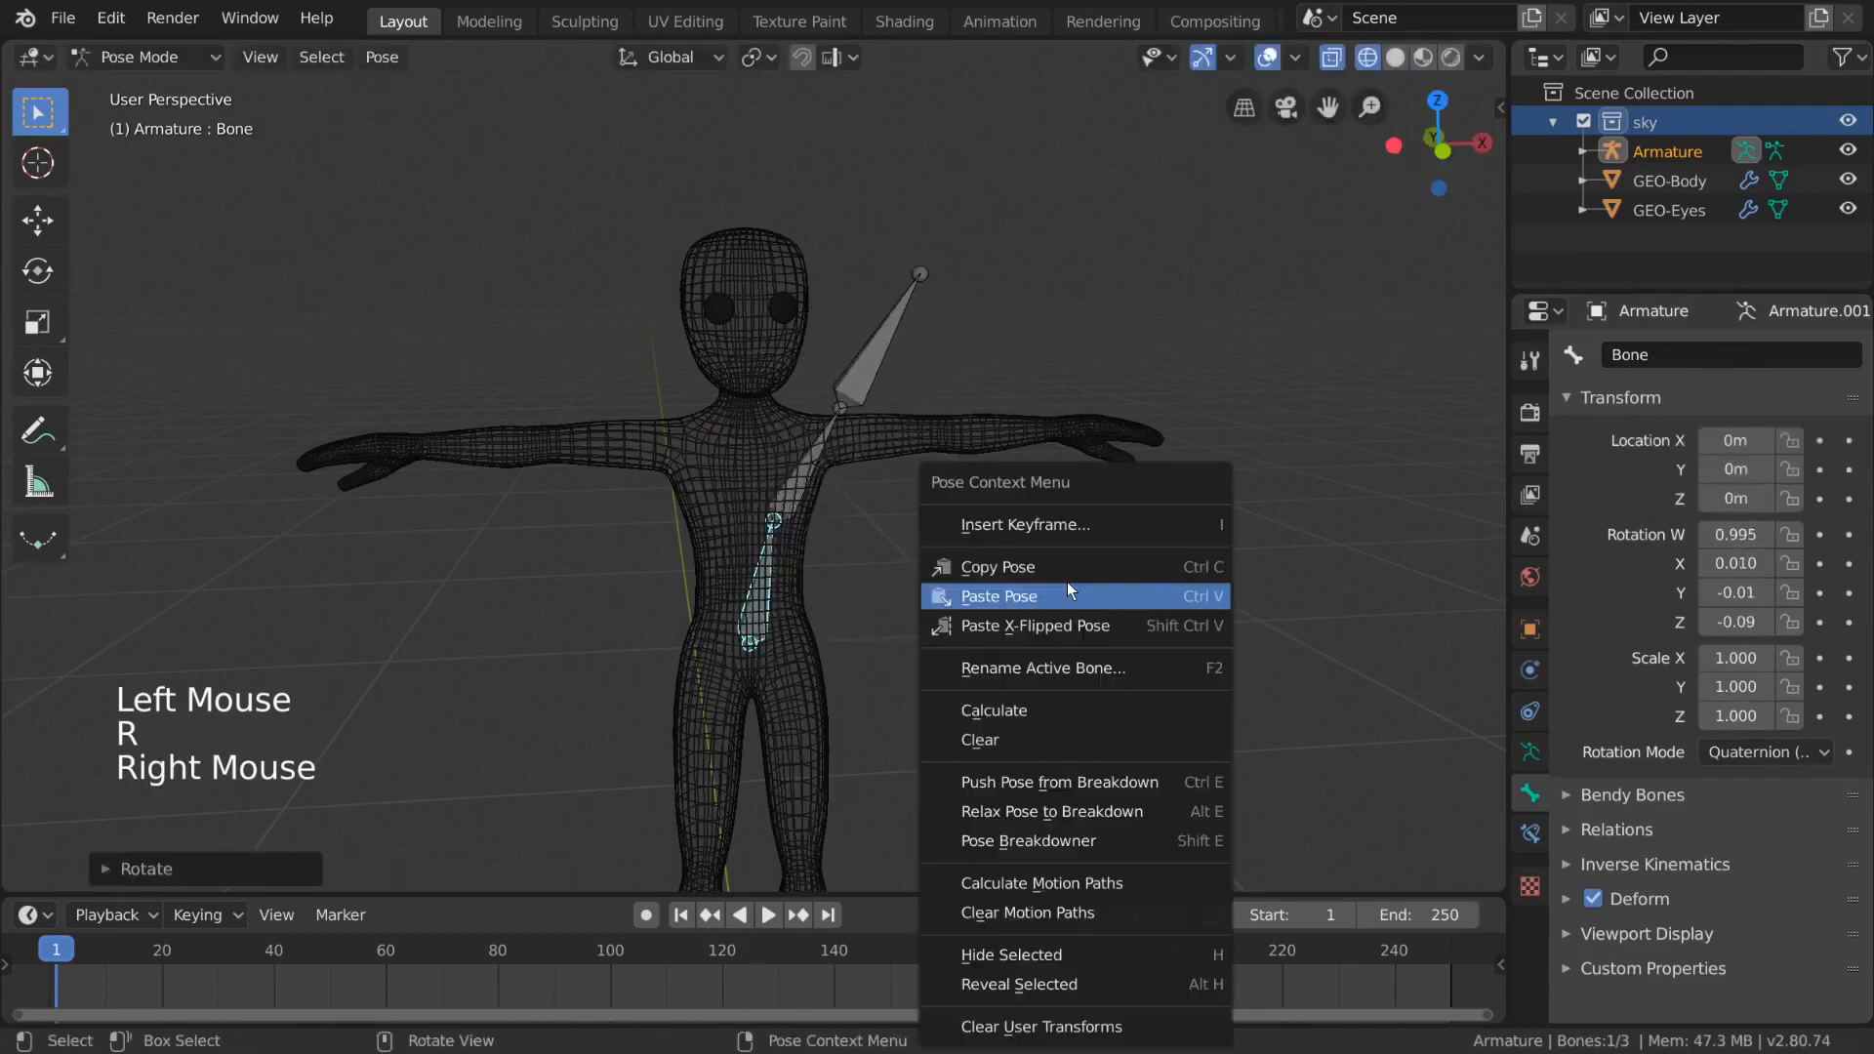
{"action": "left_click", "coordinate": [1118, 527]}
{"action": "left_click", "coordinate": [1167, 529]}
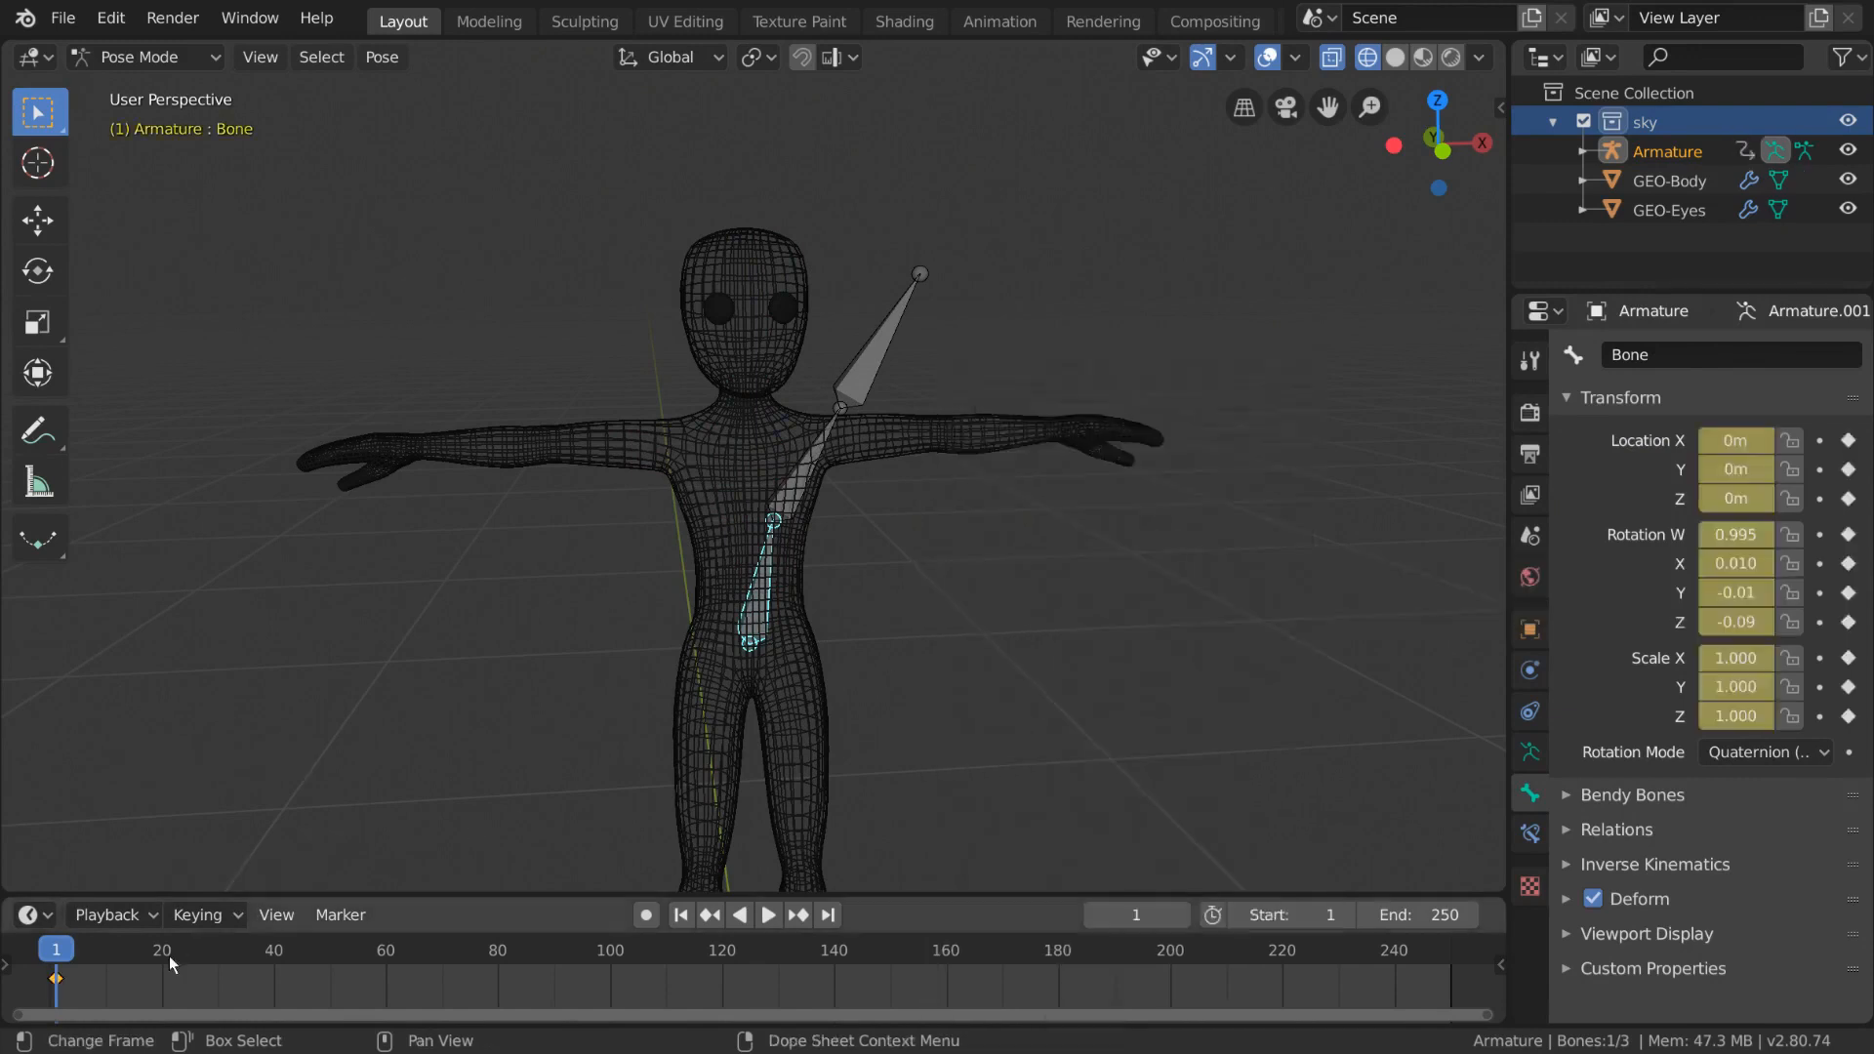
- Move to frame 25, clear the bone's rotation, and insert another LocRotScale keyframe
{"action": "left_click_drag", "start_coordinate": [73, 968], "coordinate": [191, 971]}
{"action": "key", "text": "alt+r"}
{"action": "right_click", "coordinate": [838, 681]}
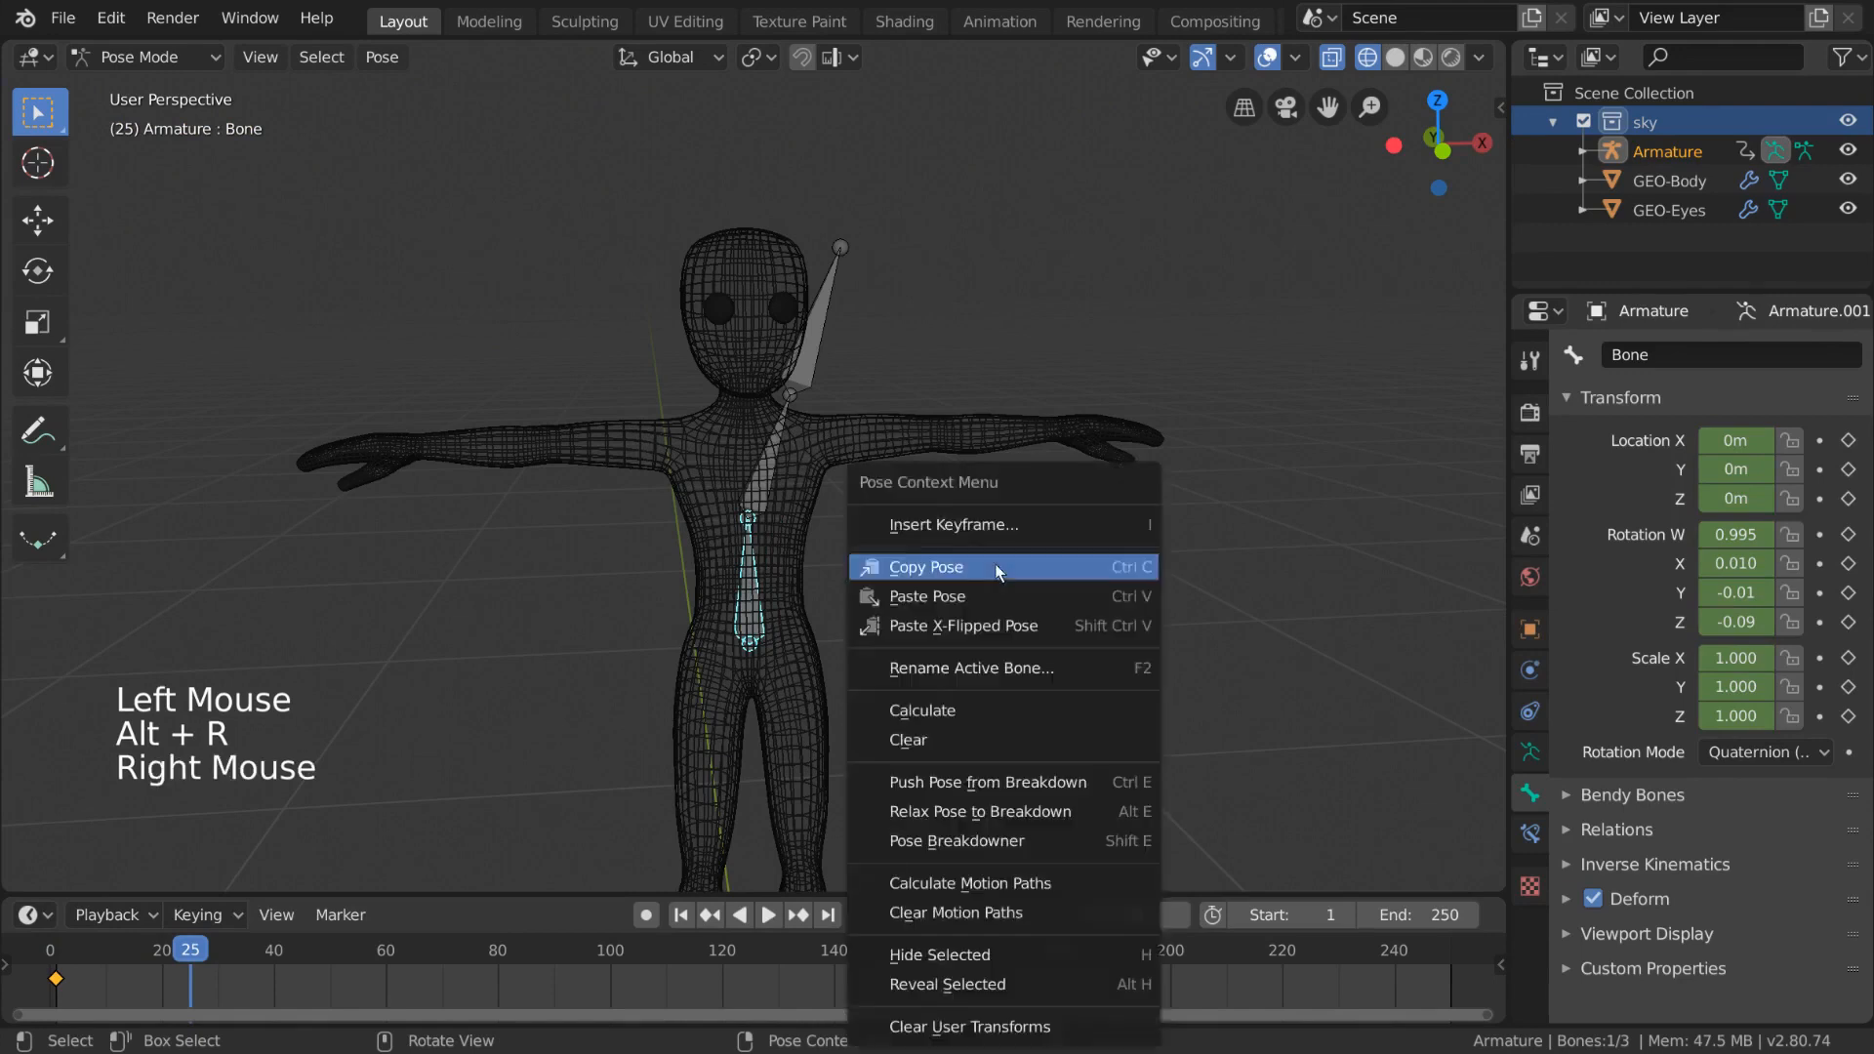
{"action": "left_click", "coordinate": [1004, 527]}
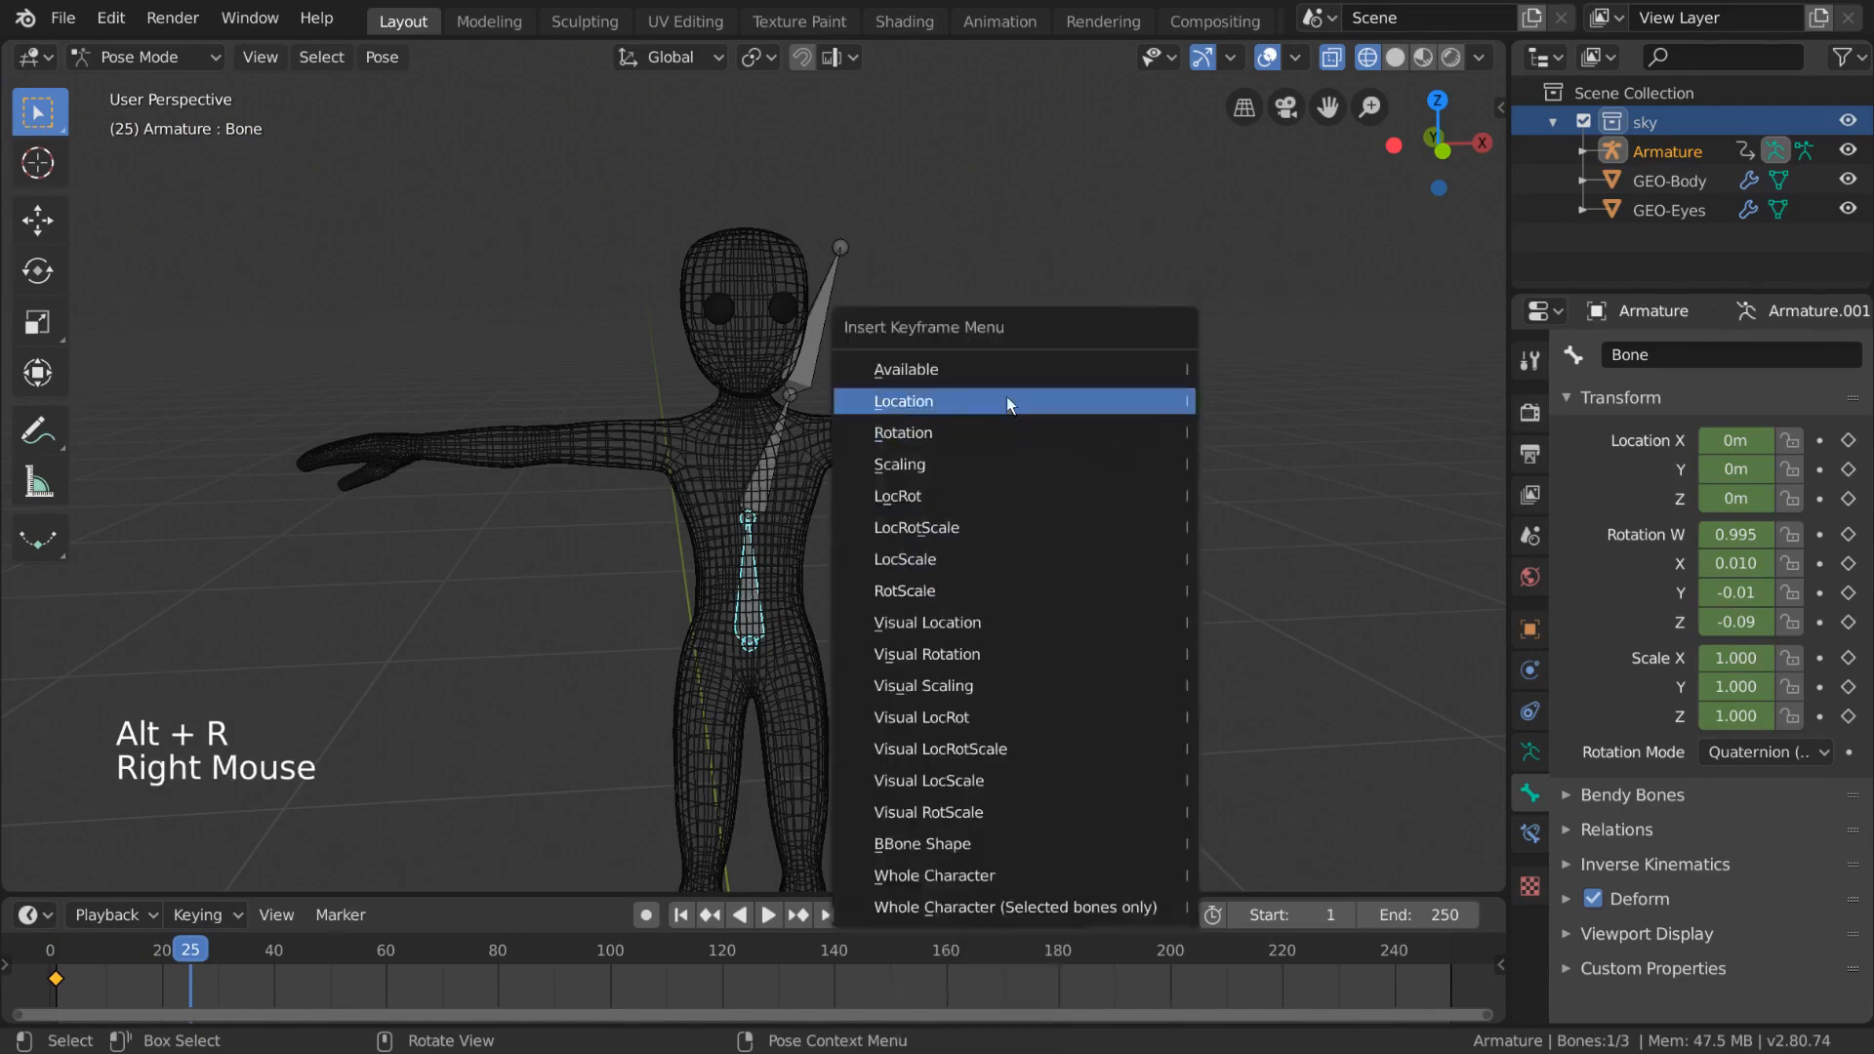
{"action": "left_click", "coordinate": [993, 527]}
- Go to frame 0 and delete the lower spine bone's keyframes
{"action": "left_click", "coordinate": [44, 956]}
{"action": "mouse_move", "coordinate": [42, 950]}
{"action": "left_mouse_down"}
{"action": "mouse_move", "coordinate": [365, 952]}
{"action": "mouse_move", "coordinate": [49, 960]}
{"action": "left_mouse_up"}
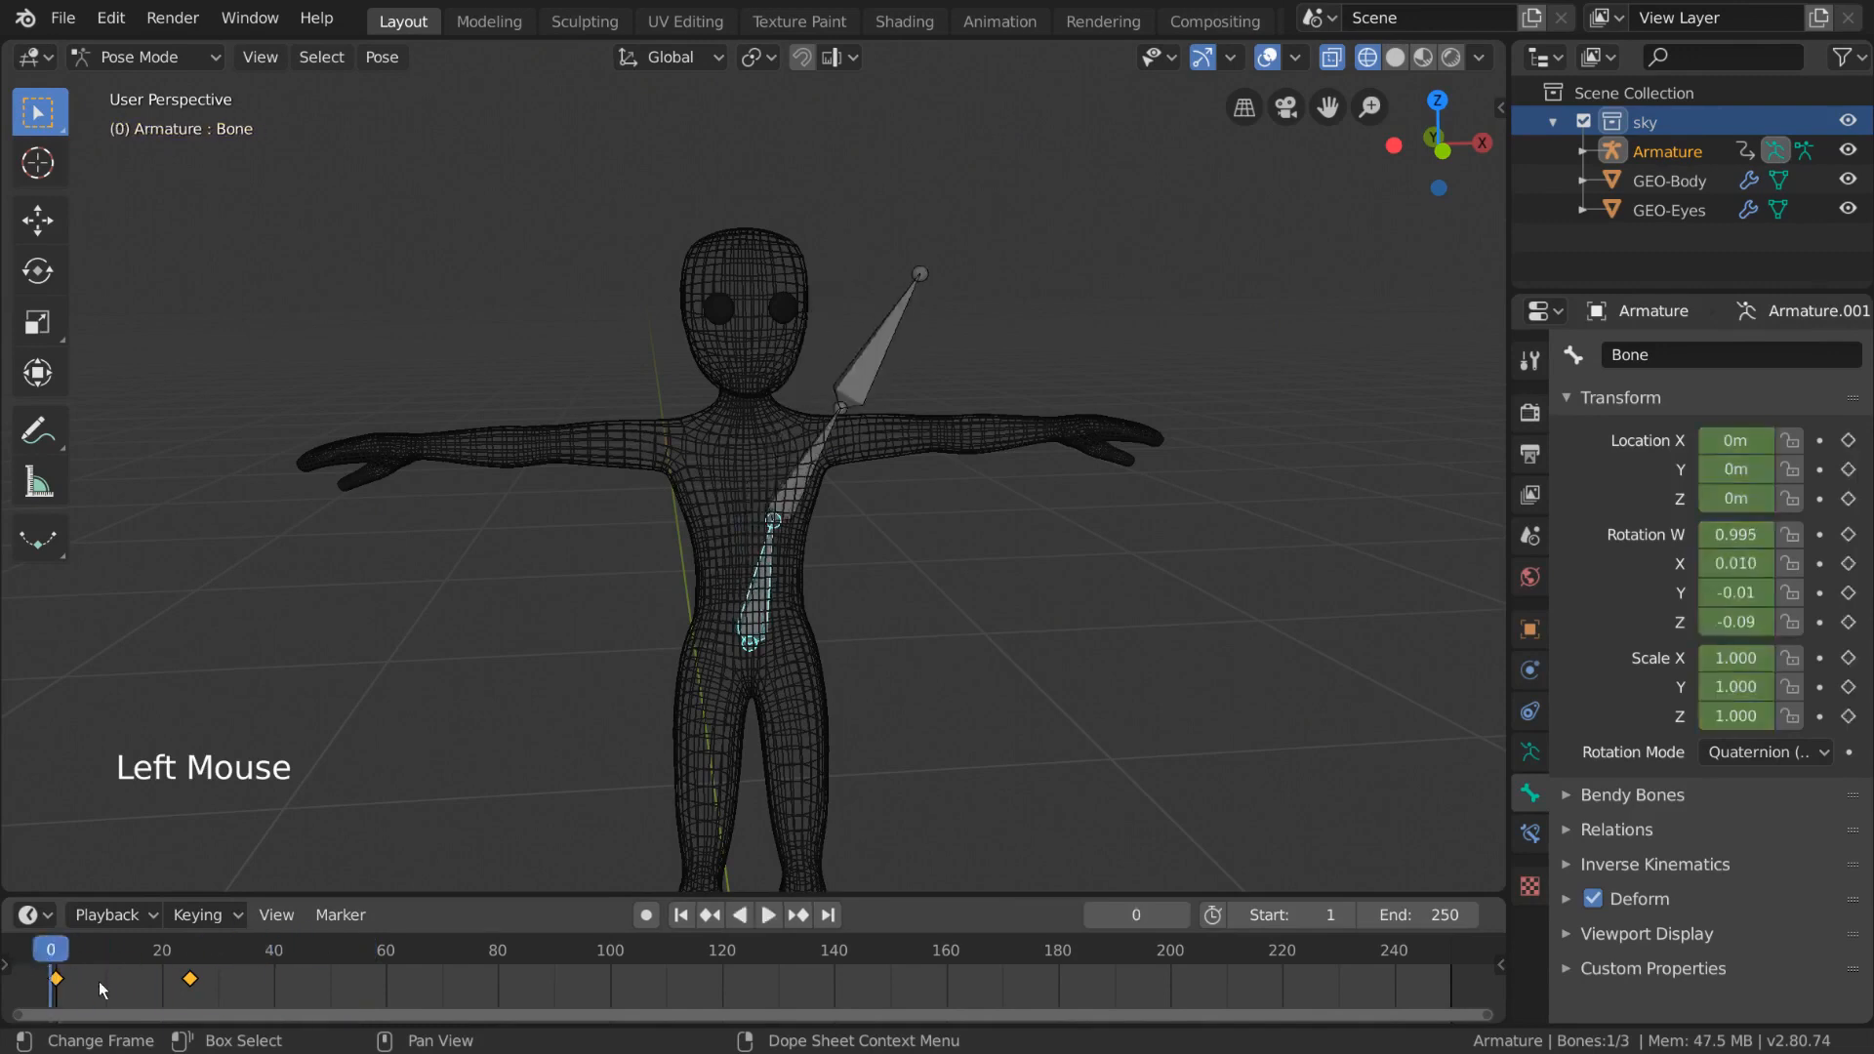
{"action": "key", "text": "x"}
{"action": "left_click", "coordinate": [113, 954]}
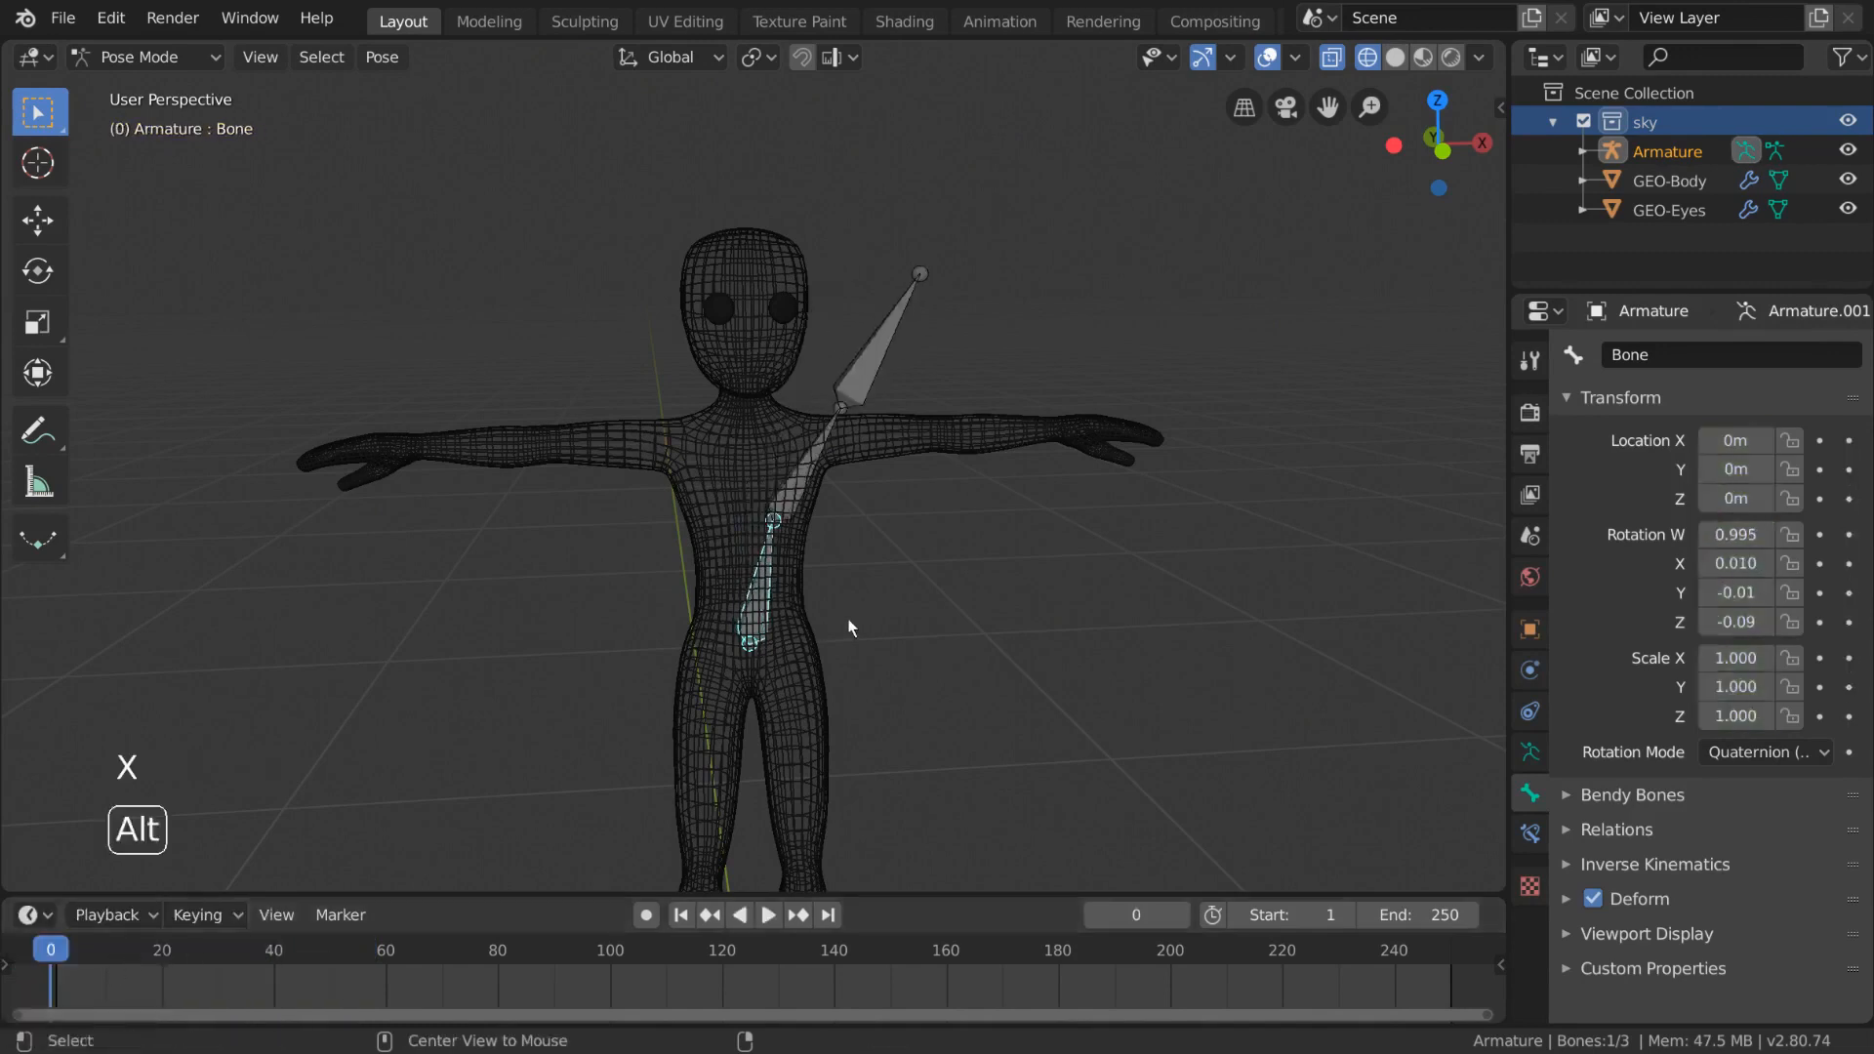
- Select all bones and clear their rotations and locations to restore the rest pose
{"action": "key", "text": "alt+r"}
{"action": "key", "text": "a"}
{"action": "key", "text": "alt+r"}
{"action": "key", "text": "alt+g"}
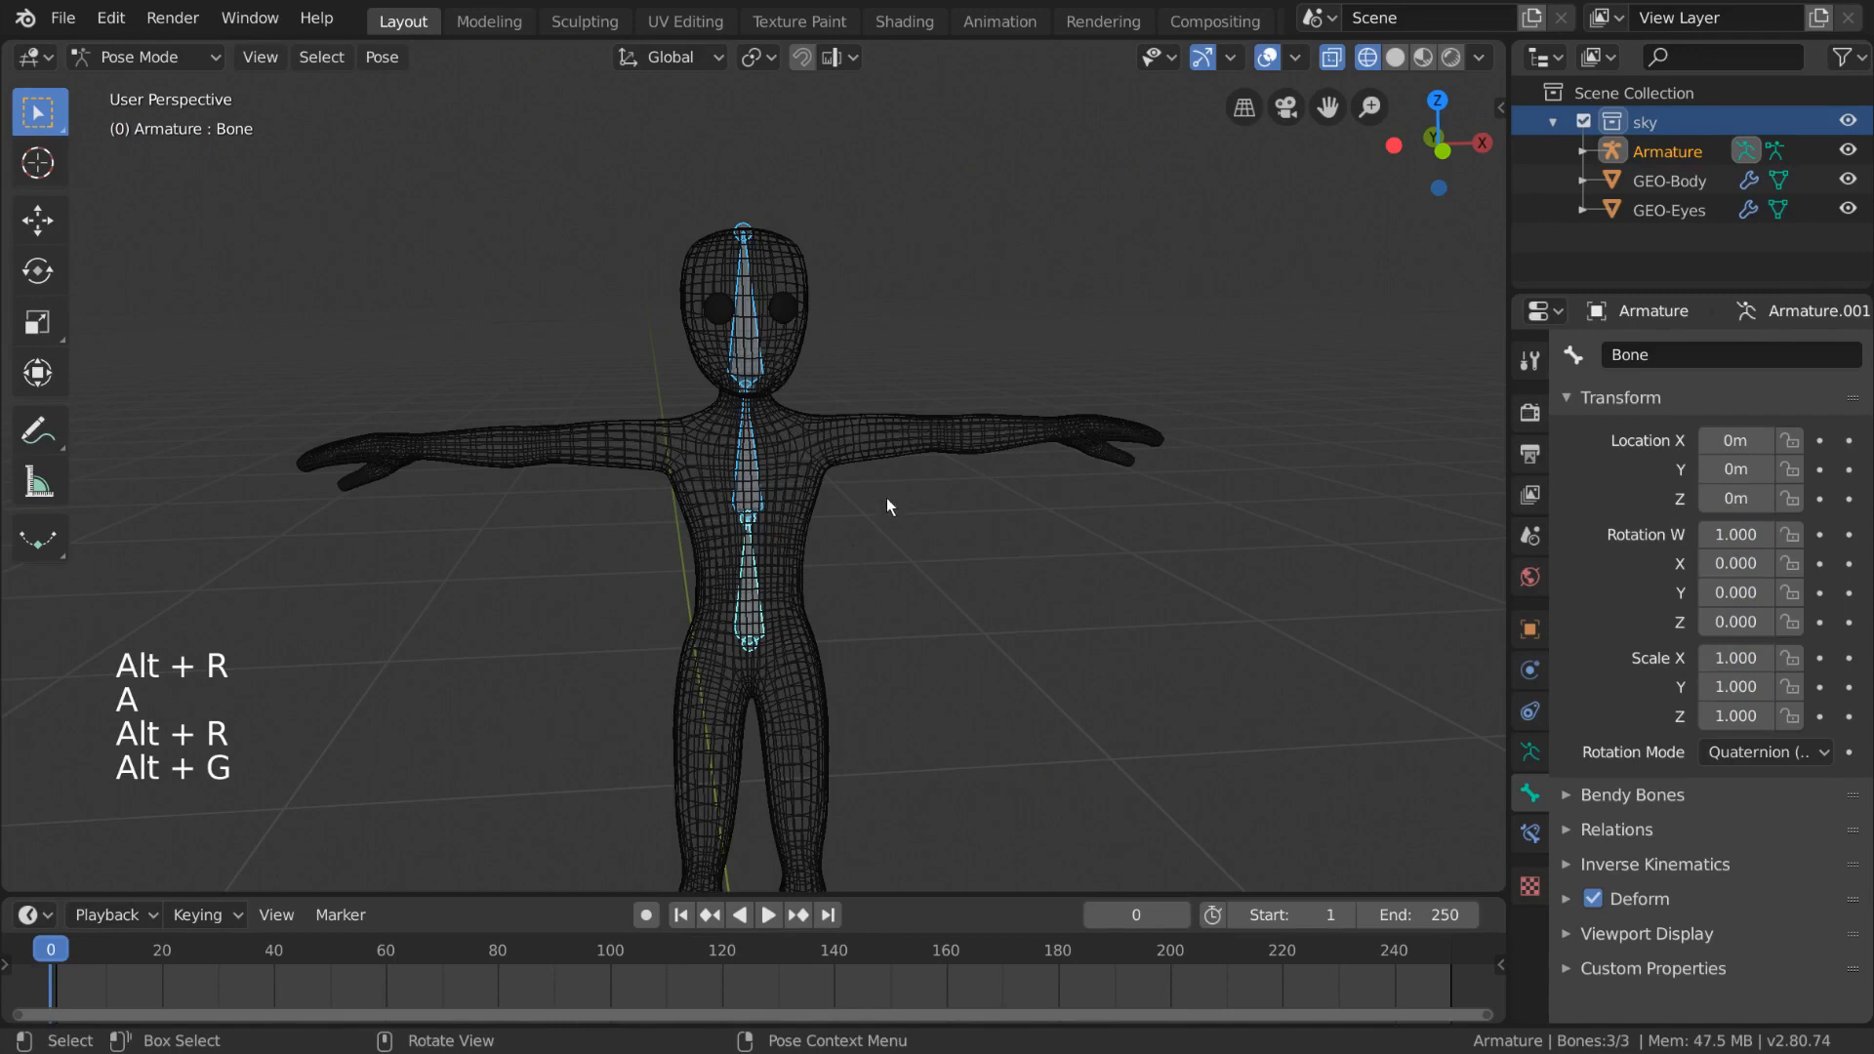
- In Object Mode, parent the body mesh to the armature with Automatic Weights
{"action": "key", "text": "ctrl+Tab"}
{"action": "left_click", "coordinate": [915, 445]}
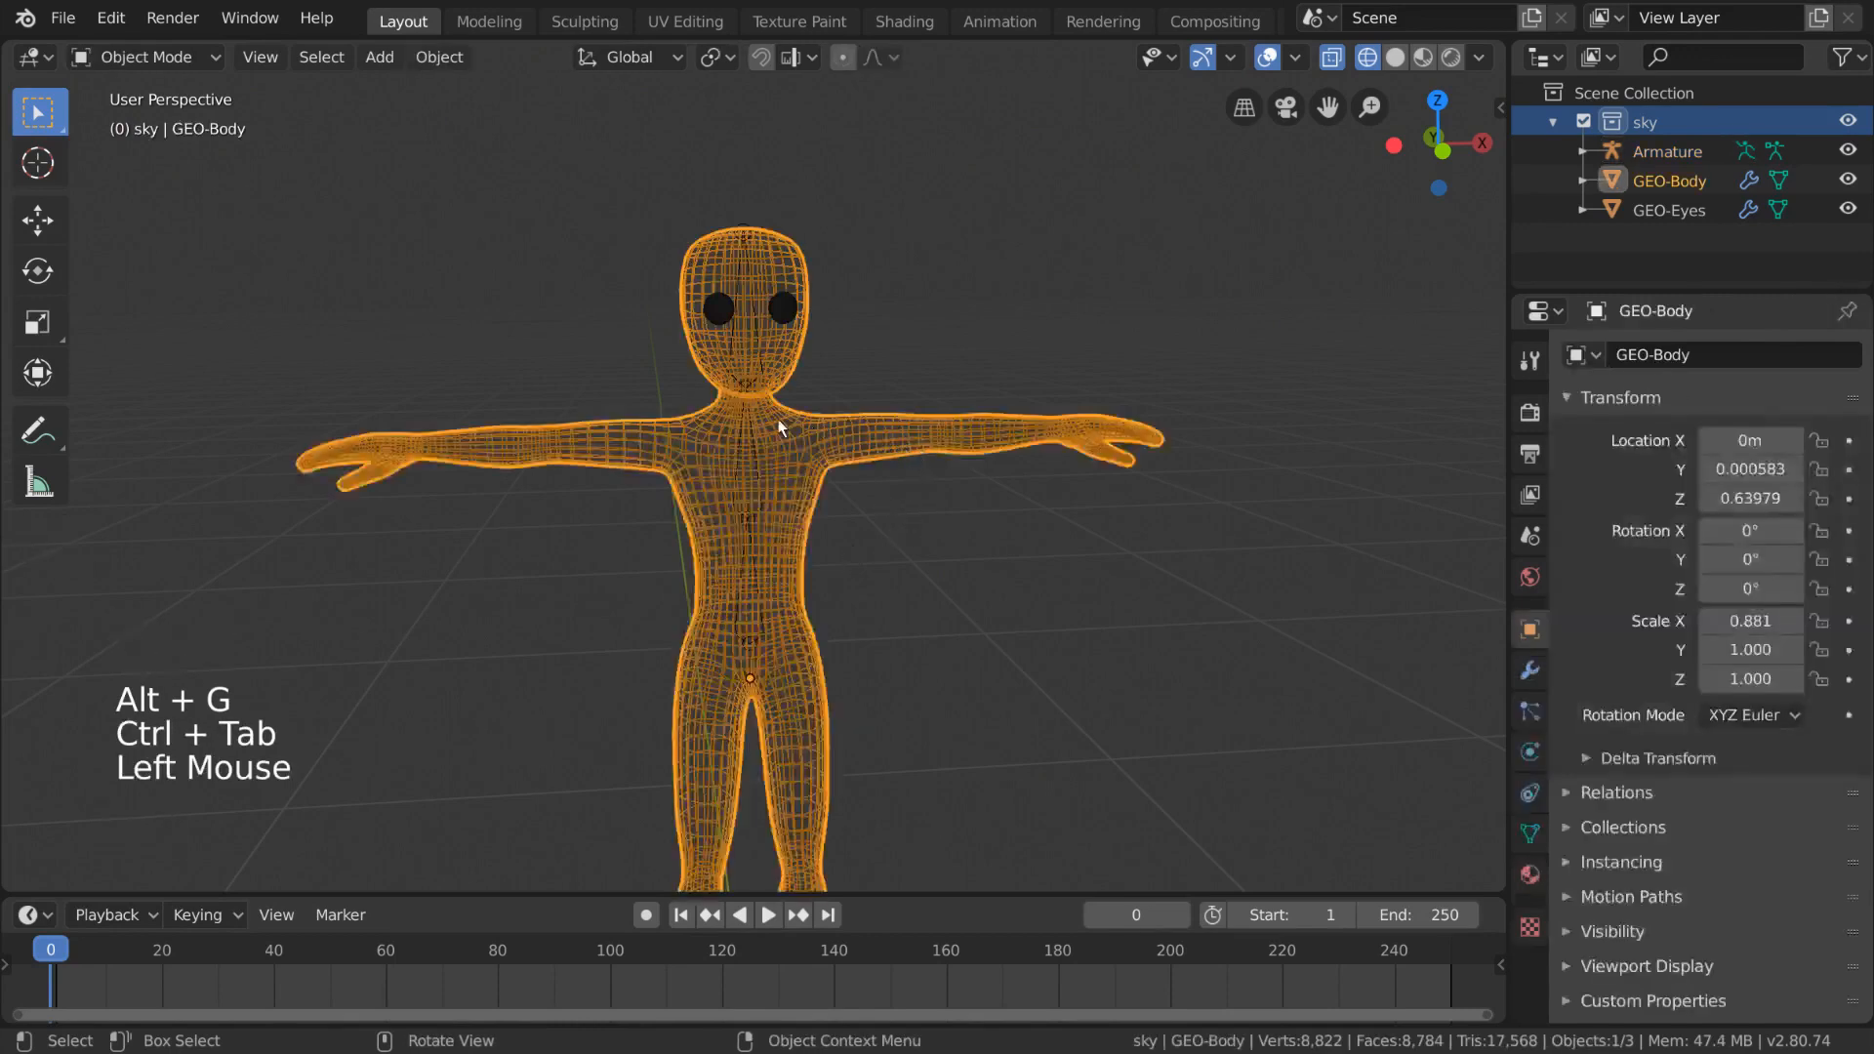
{"action": "left_click", "coordinate": [755, 470], "text": "shift"}
{"action": "middle_click_drag", "start_coordinate": [858, 532], "coordinate": [888, 517]}
{"action": "right_click", "coordinate": [1036, 445]}
{"action": "mouse_move", "coordinate": [1081, 441]}
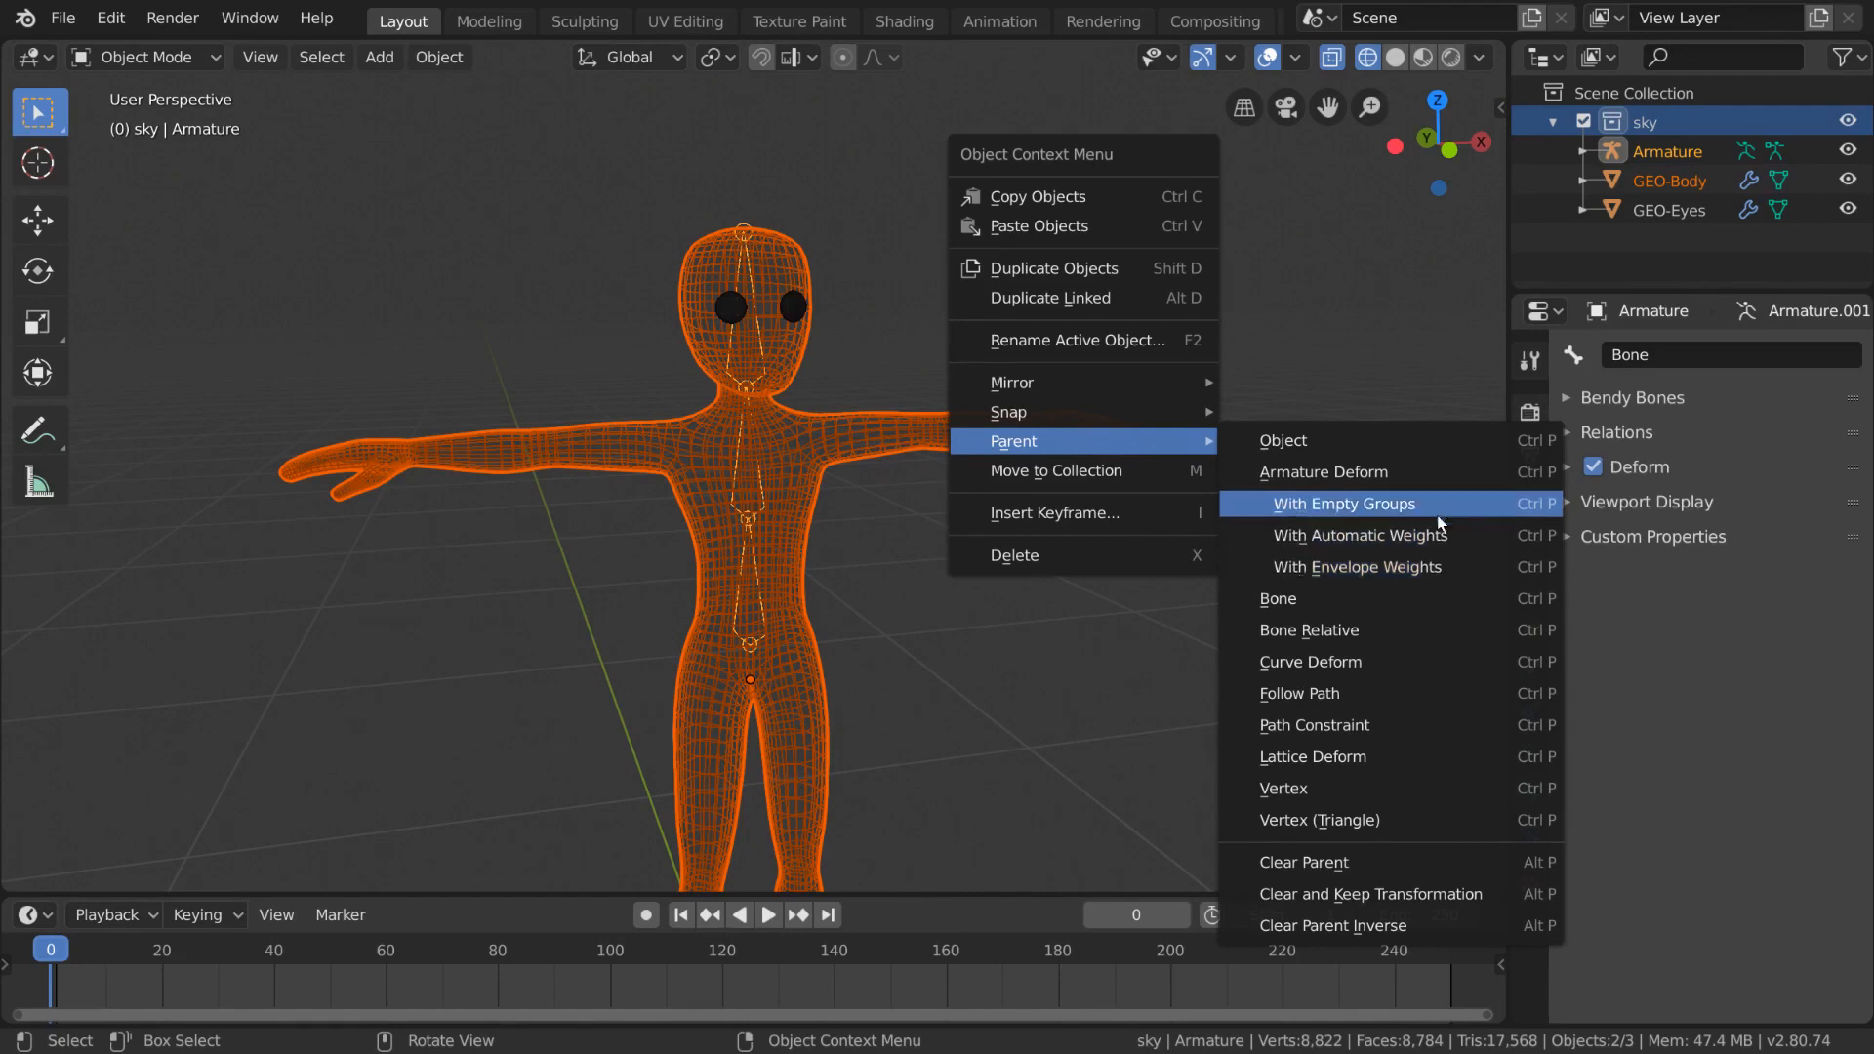
{"action": "left_click", "coordinate": [1474, 552]}
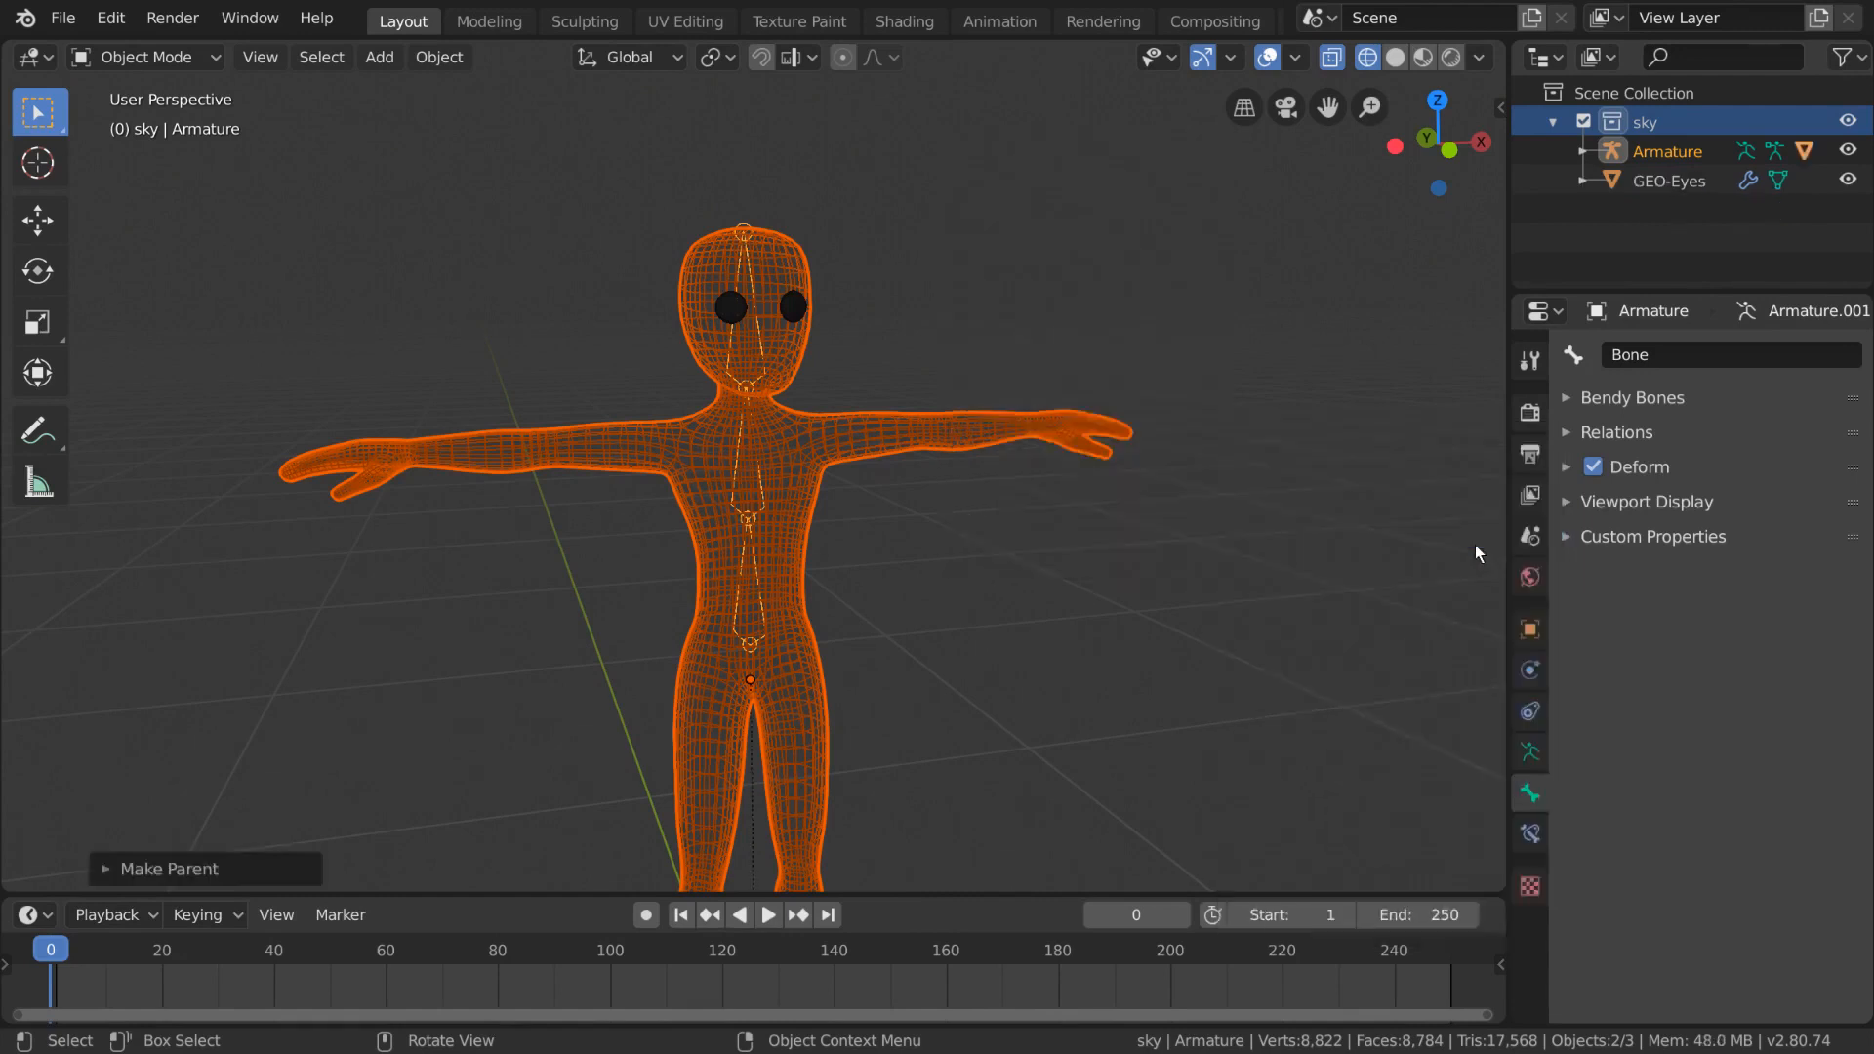
- Select the armature, enter Pose Mode, and select the upper spine bone
{"action": "left_click", "coordinate": [767, 613]}
{"action": "left_click", "coordinate": [767, 613]}
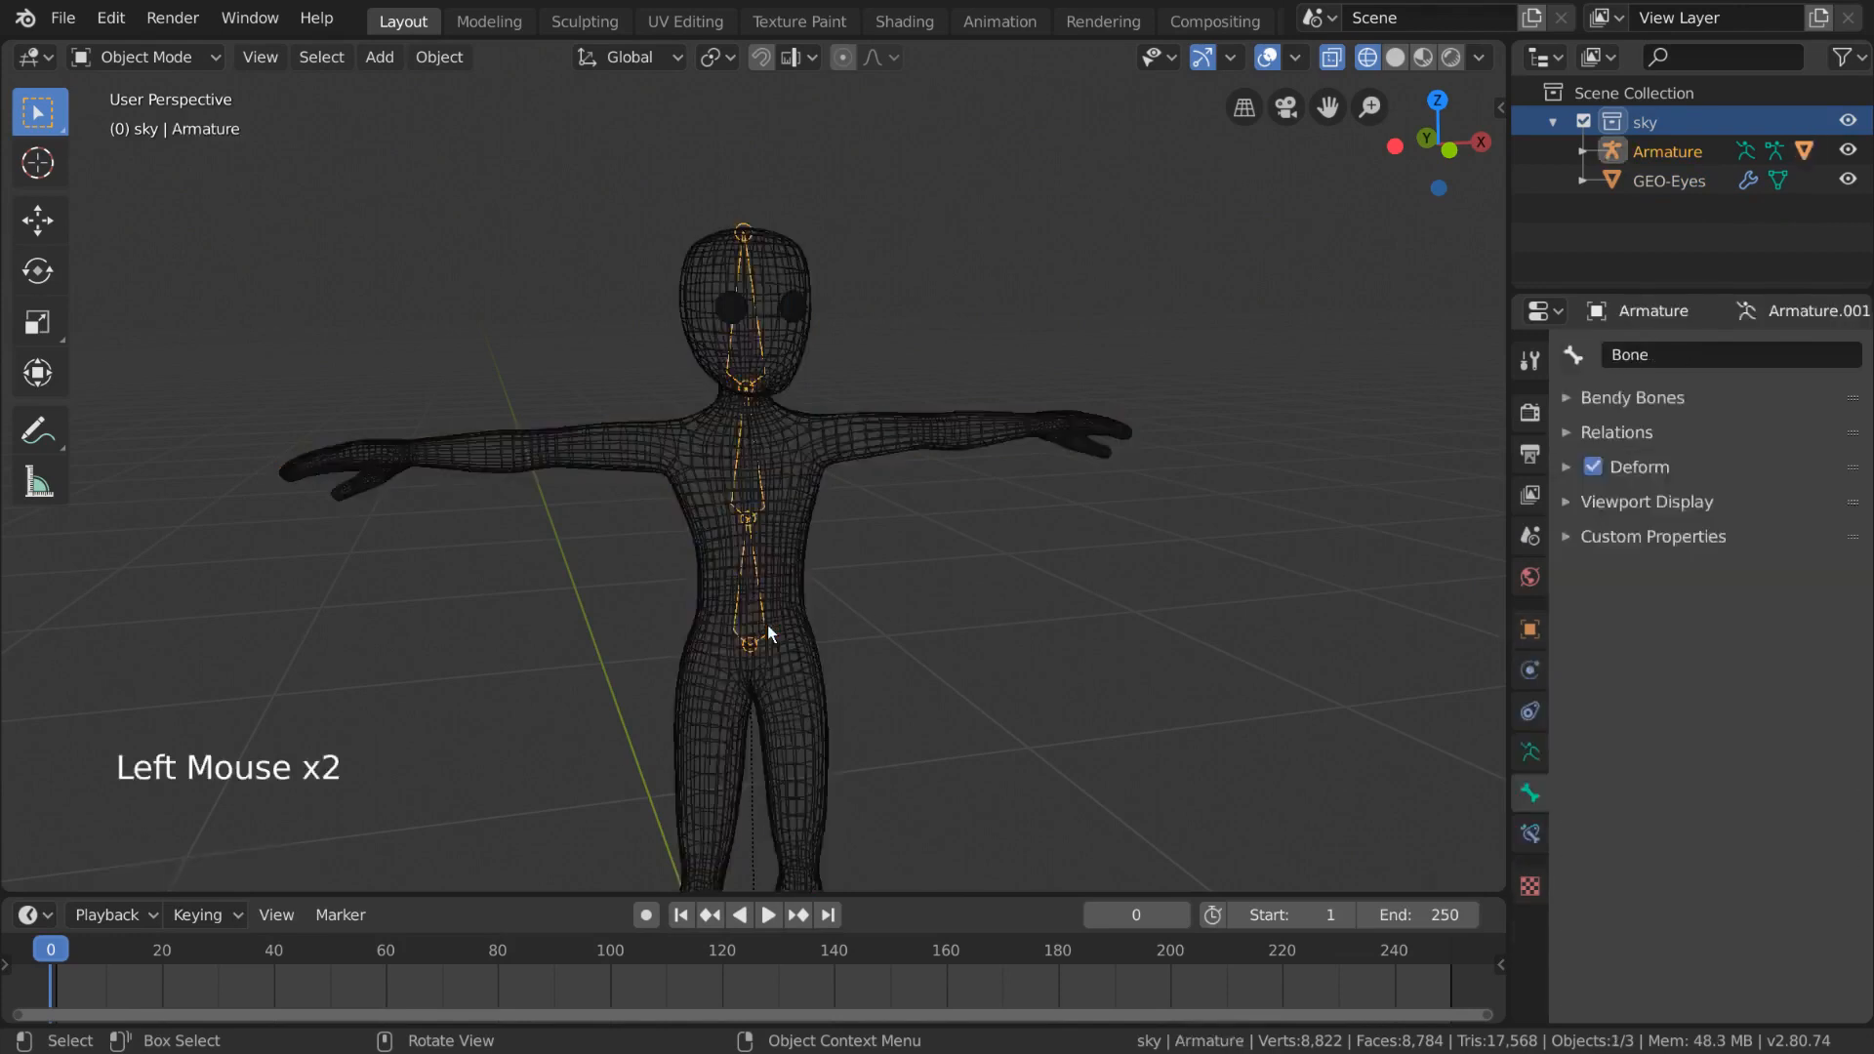
{"action": "middle_click_drag", "start_coordinate": [767, 613], "coordinate": [799, 618]}
{"action": "key", "text": "ctrl+Tab"}
{"action": "left_click", "coordinate": [757, 489]}
{"action": "middle_click_drag", "start_coordinate": [758, 489], "coordinate": [794, 511]}
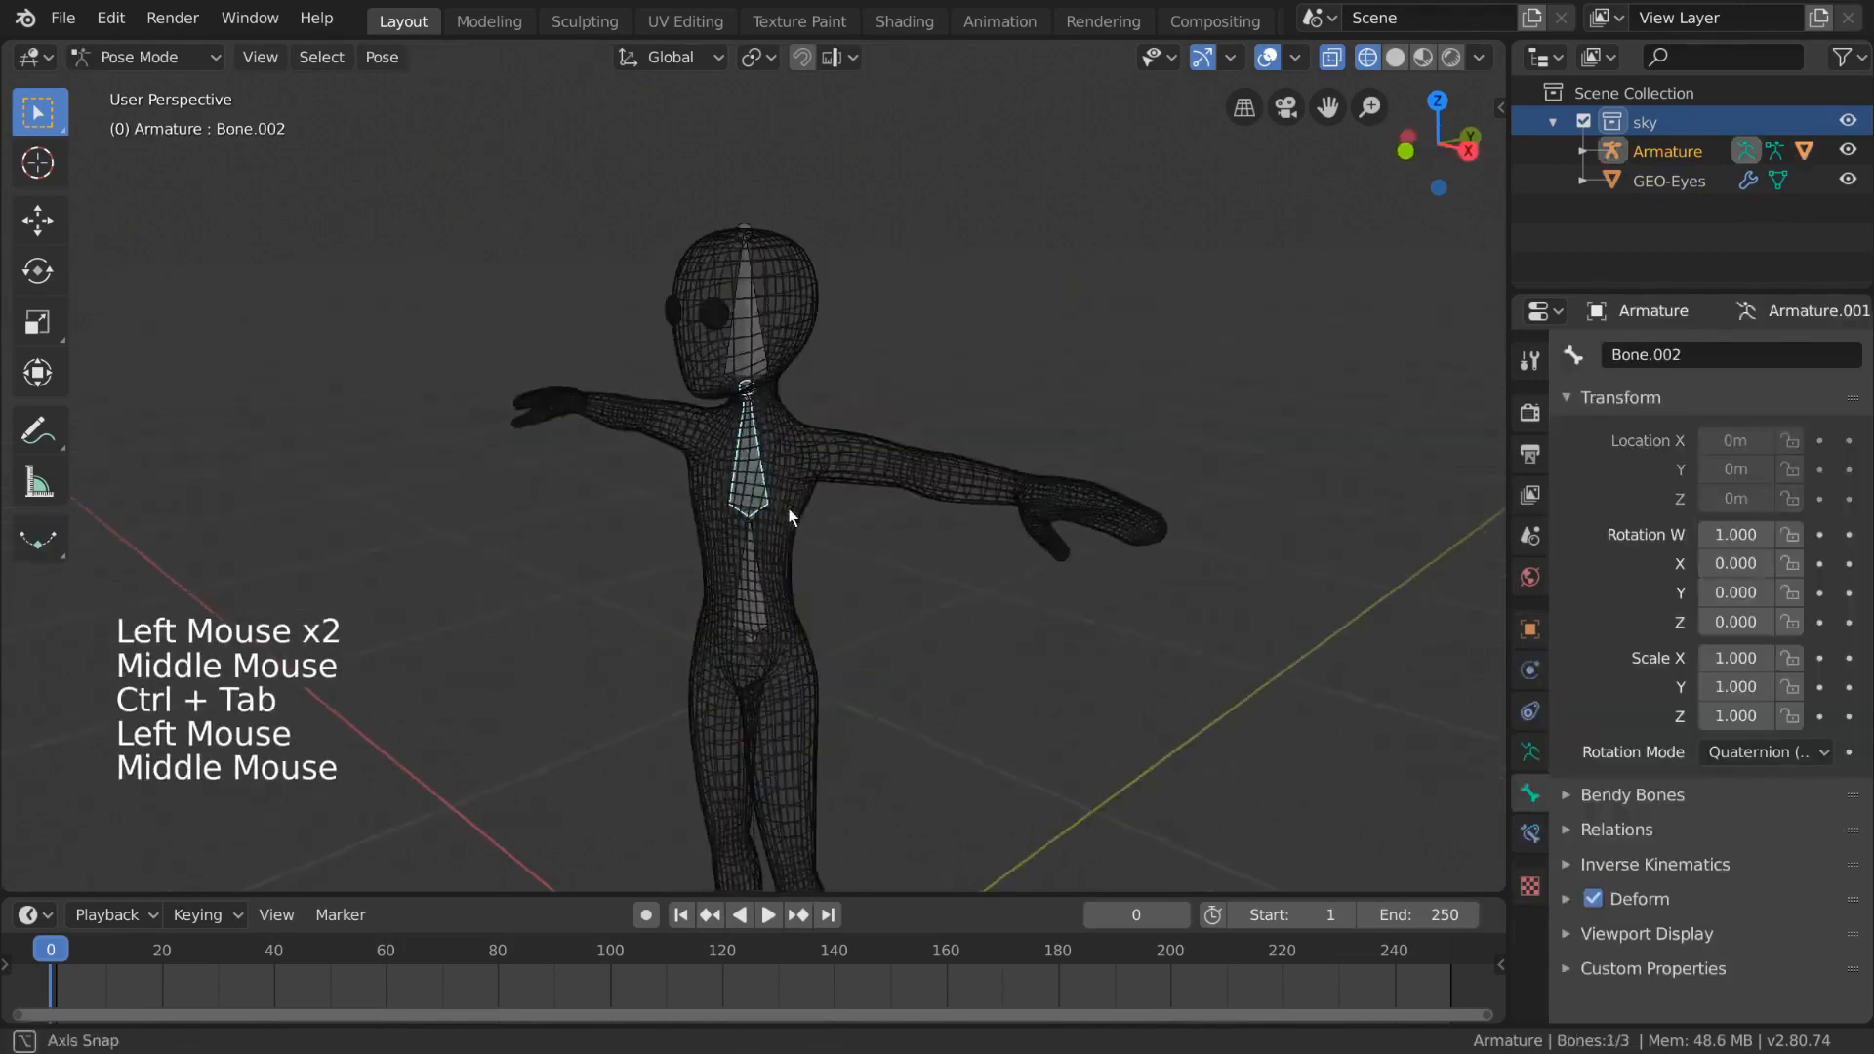
- Try rotating the upper and lower spine bones to test the mesh deformation, cancelling each rotation
{"action": "key", "text": "r"}
{"action": "right_click", "coordinate": [888, 553]}
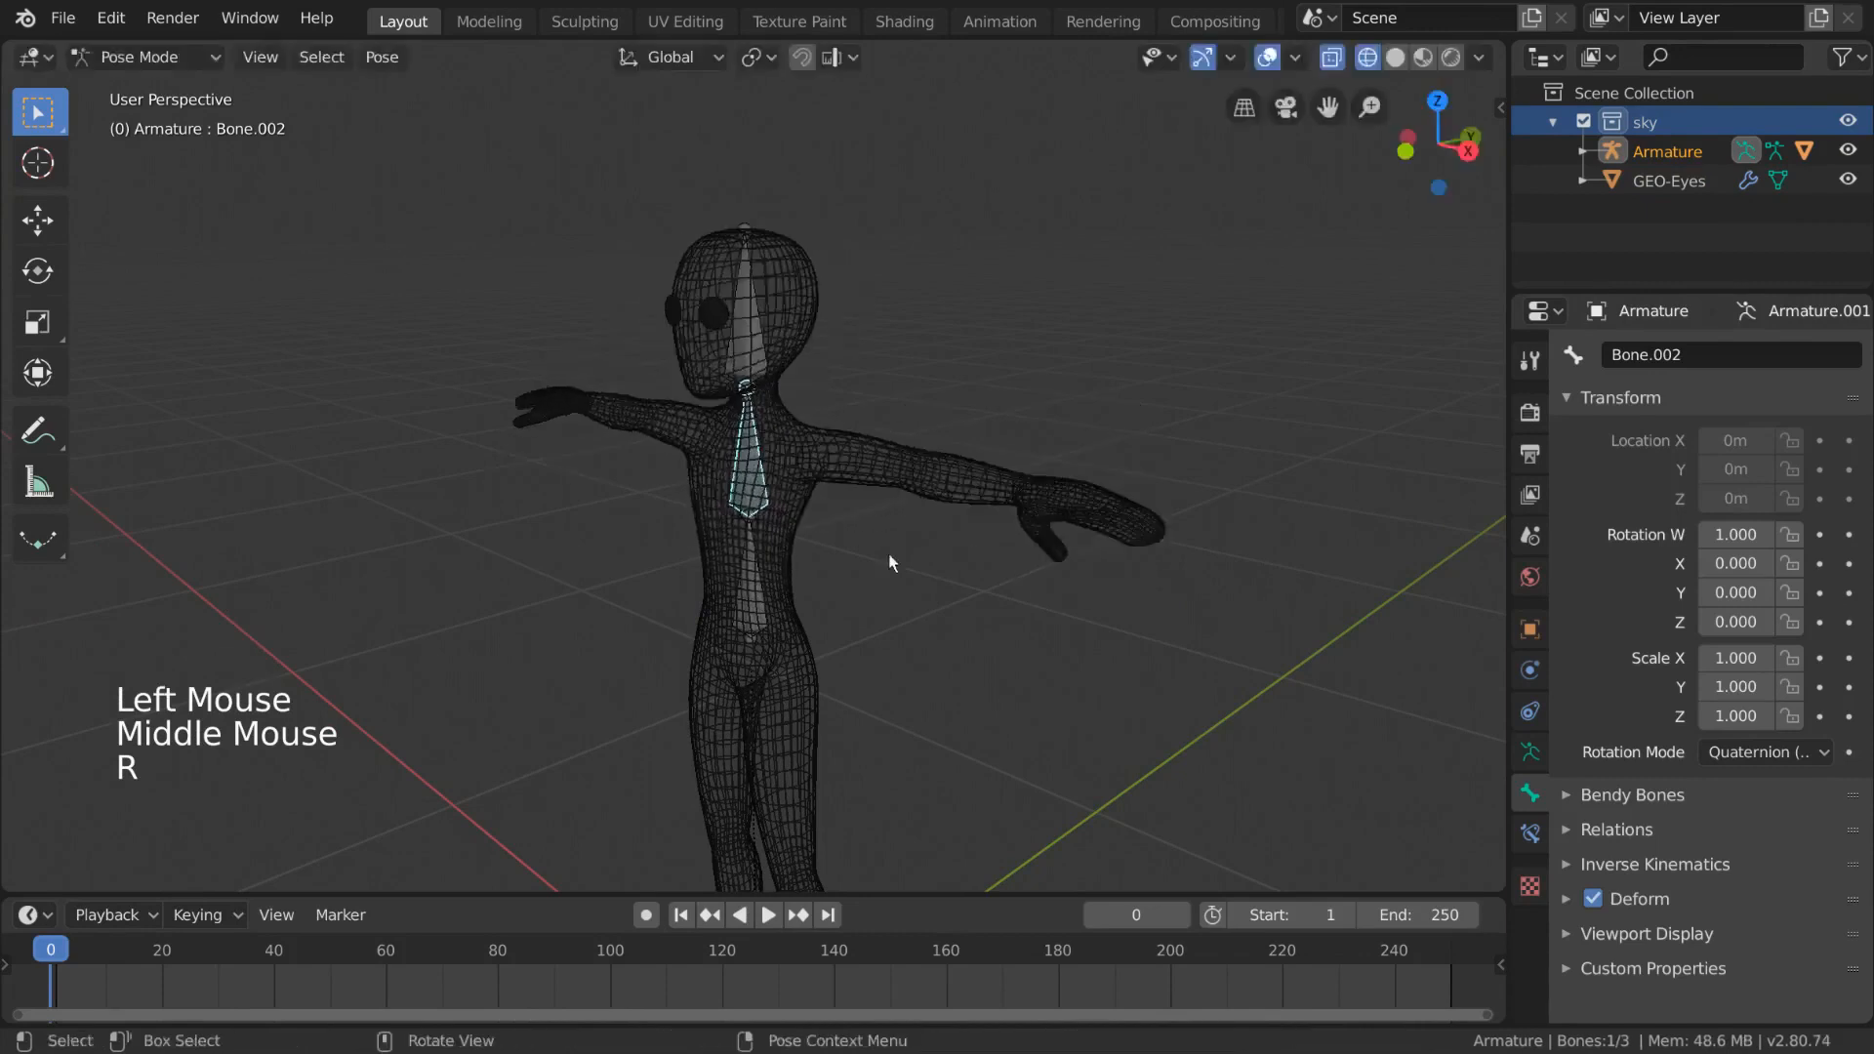
{"action": "middle_click_drag", "start_coordinate": [888, 553], "coordinate": [939, 553]}
{"action": "left_click", "coordinate": [748, 587]}
{"action": "key", "text": "r"}
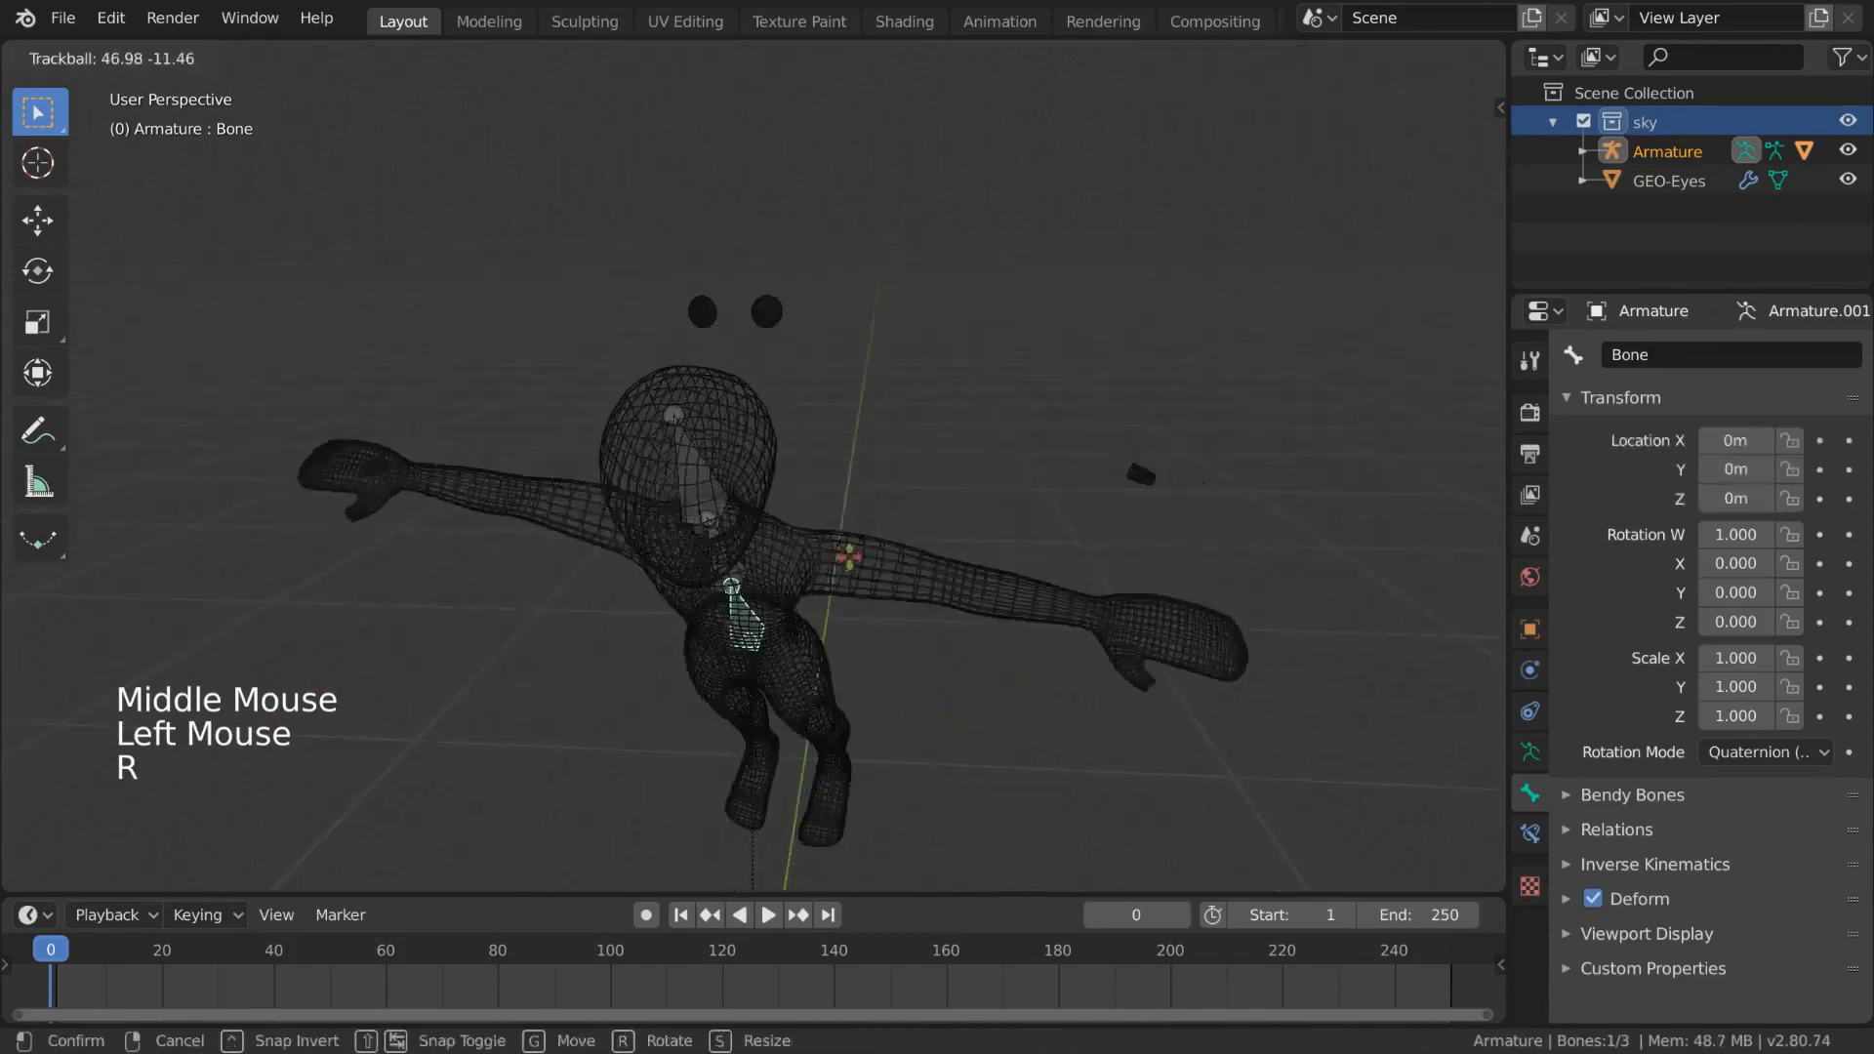
{"action": "right_click", "coordinate": [878, 465]}
- Try rotating the head bone to check how the head deforms, cancelling the rotation
{"action": "left_click", "coordinate": [757, 369]}
{"action": "key", "text": "r"}
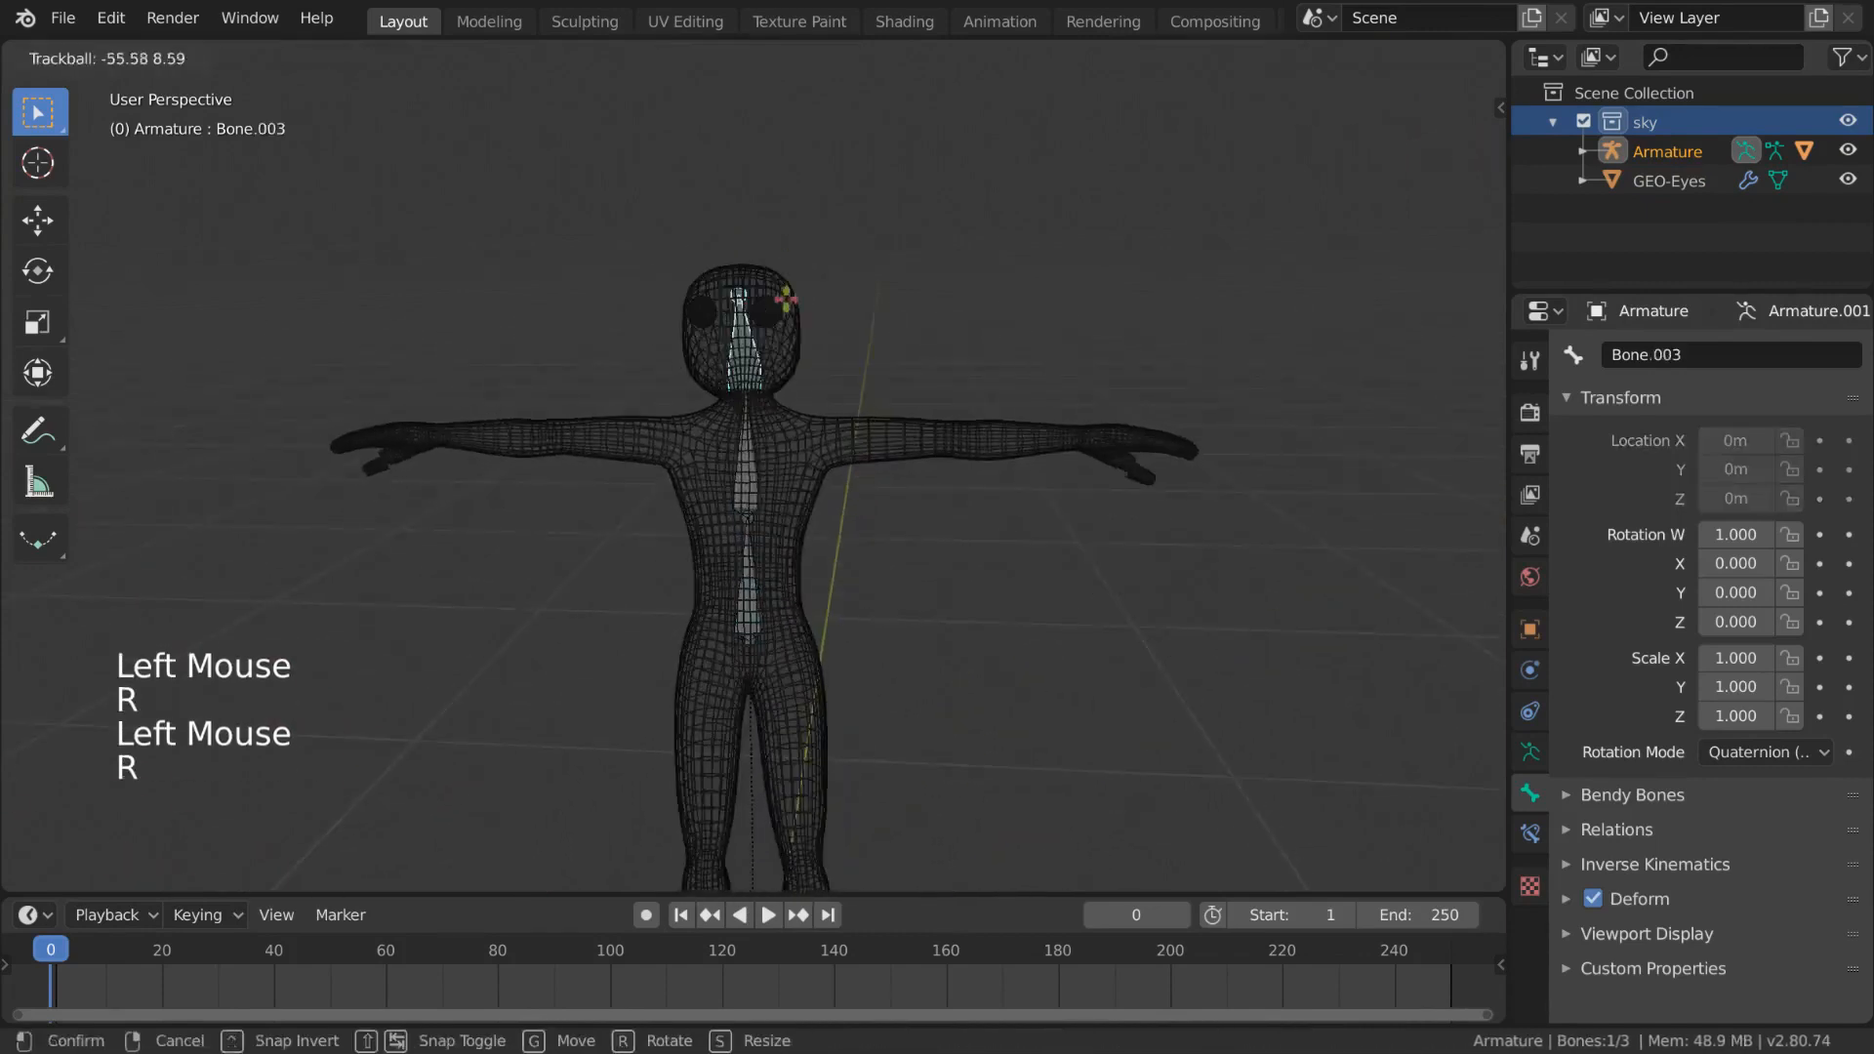
{"action": "right_click", "coordinate": [839, 388]}
{"action": "middle_click_drag", "start_coordinate": [839, 389], "coordinate": [829, 354]}
{"action": "key", "text": "r"}
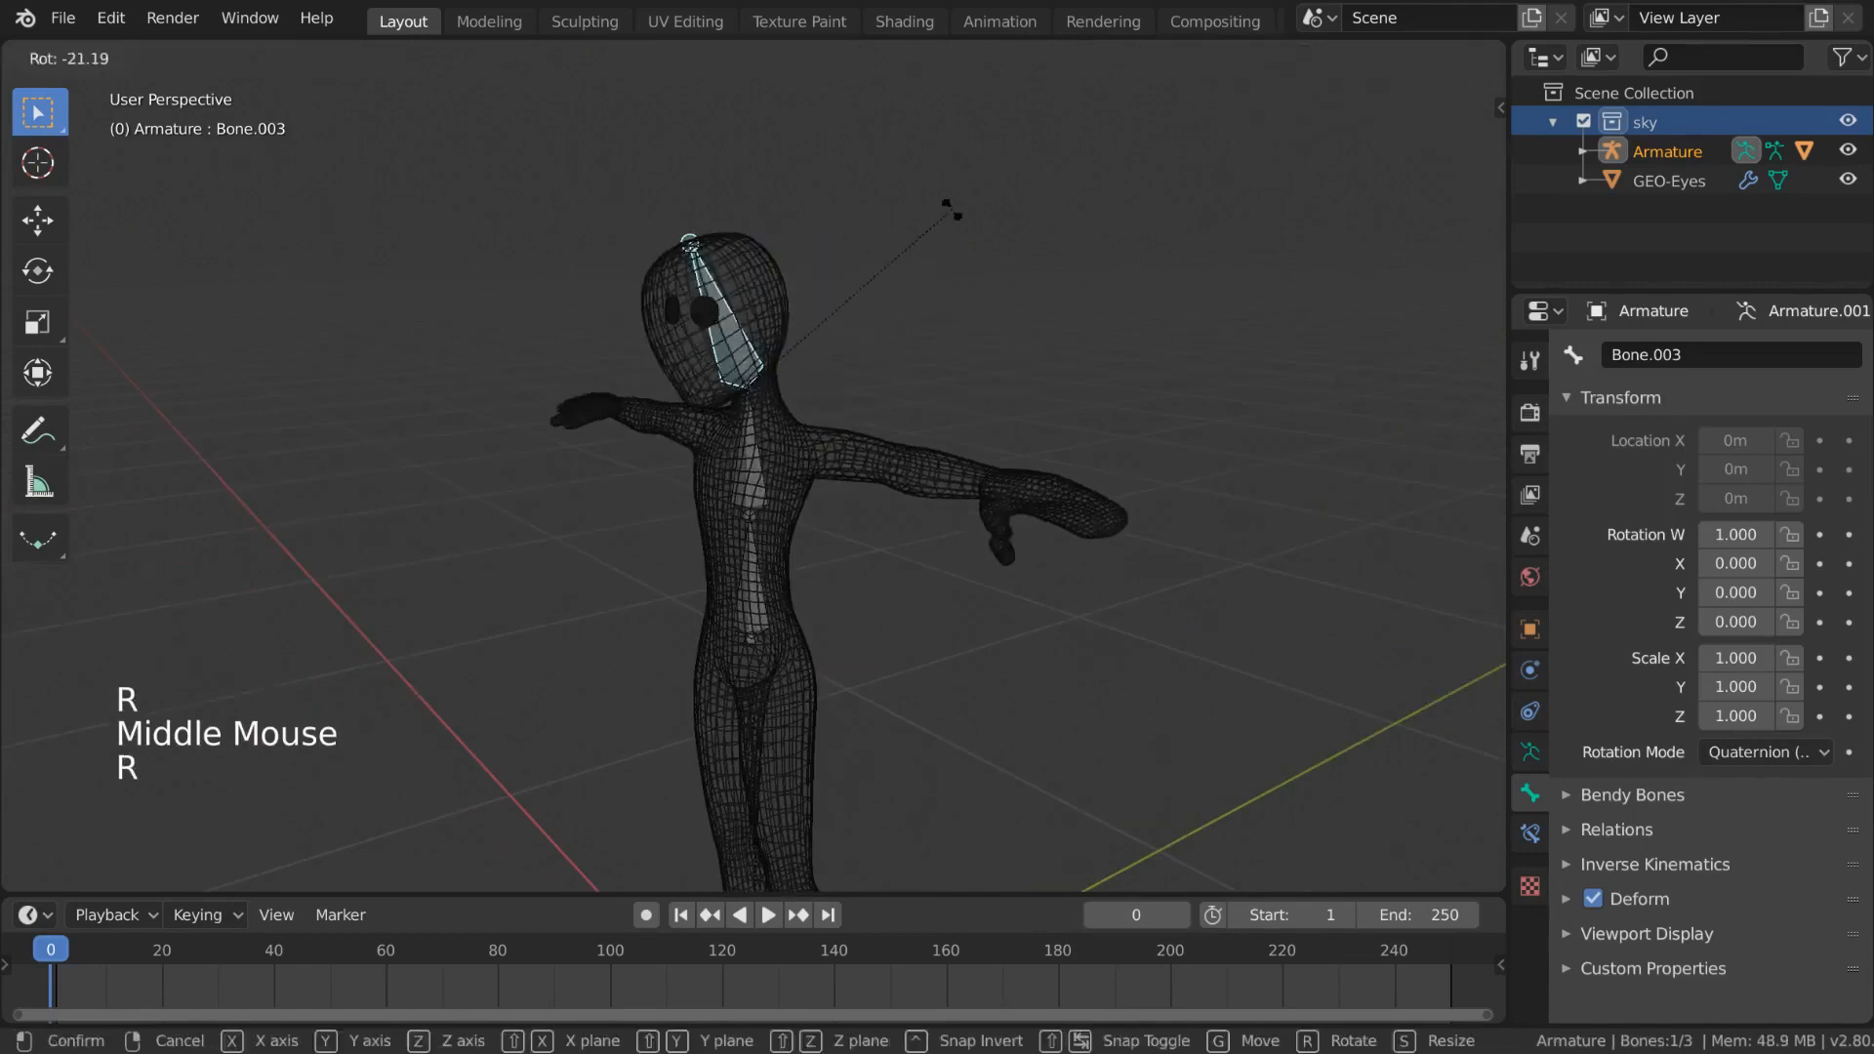
{"action": "right_click", "coordinate": [758, 472]}
- Select the upper spine bone, switch the viewport to solid shading, and test a trackball rotation, cancelling it
{"action": "left_click", "coordinate": [758, 472]}
{"action": "mouse_move", "coordinate": [758, 473]}
{"action": "middle_mouse_down"}
{"action": "mouse_move", "coordinate": [757, 494]}
{"action": "mouse_move", "coordinate": [790, 489]}
{"action": "middle_mouse_up"}
{"action": "left_click", "coordinate": [756, 488]}
{"action": "key", "text": "z"}
{"action": "key", "text": "r"}
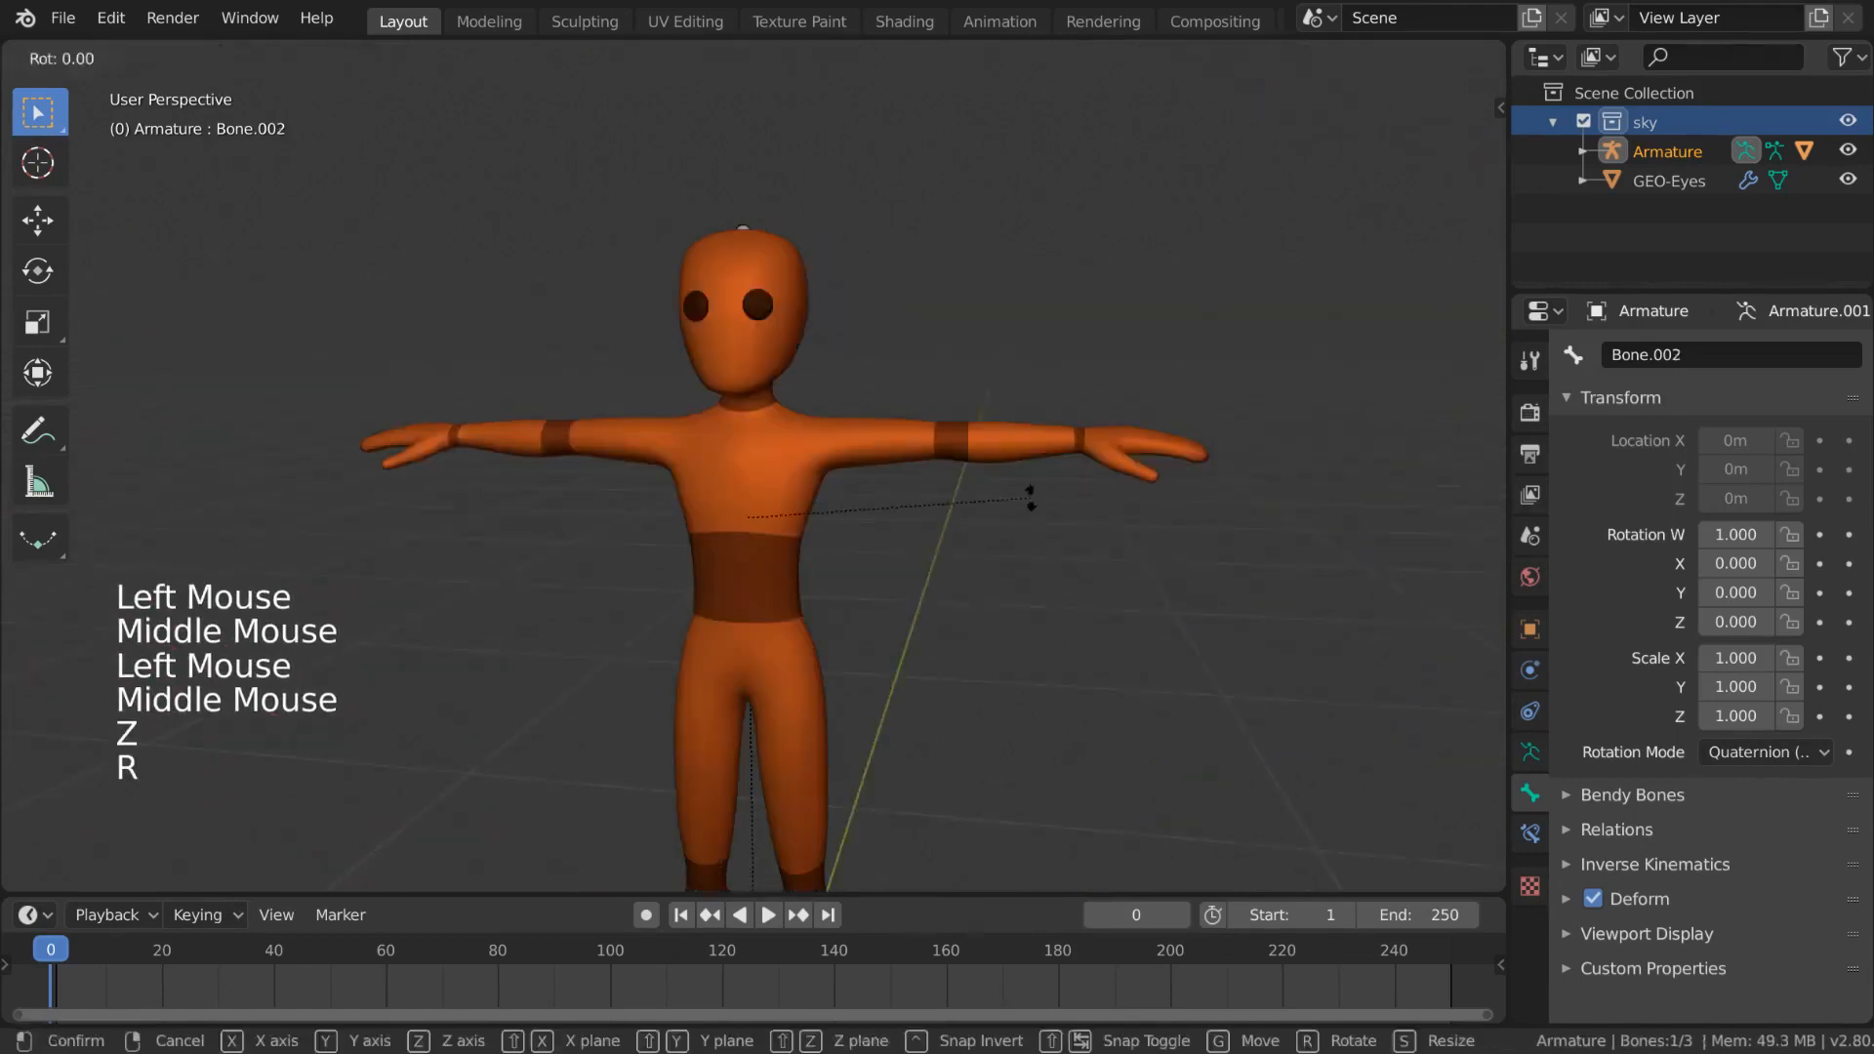
{"action": "key", "text": "r"}
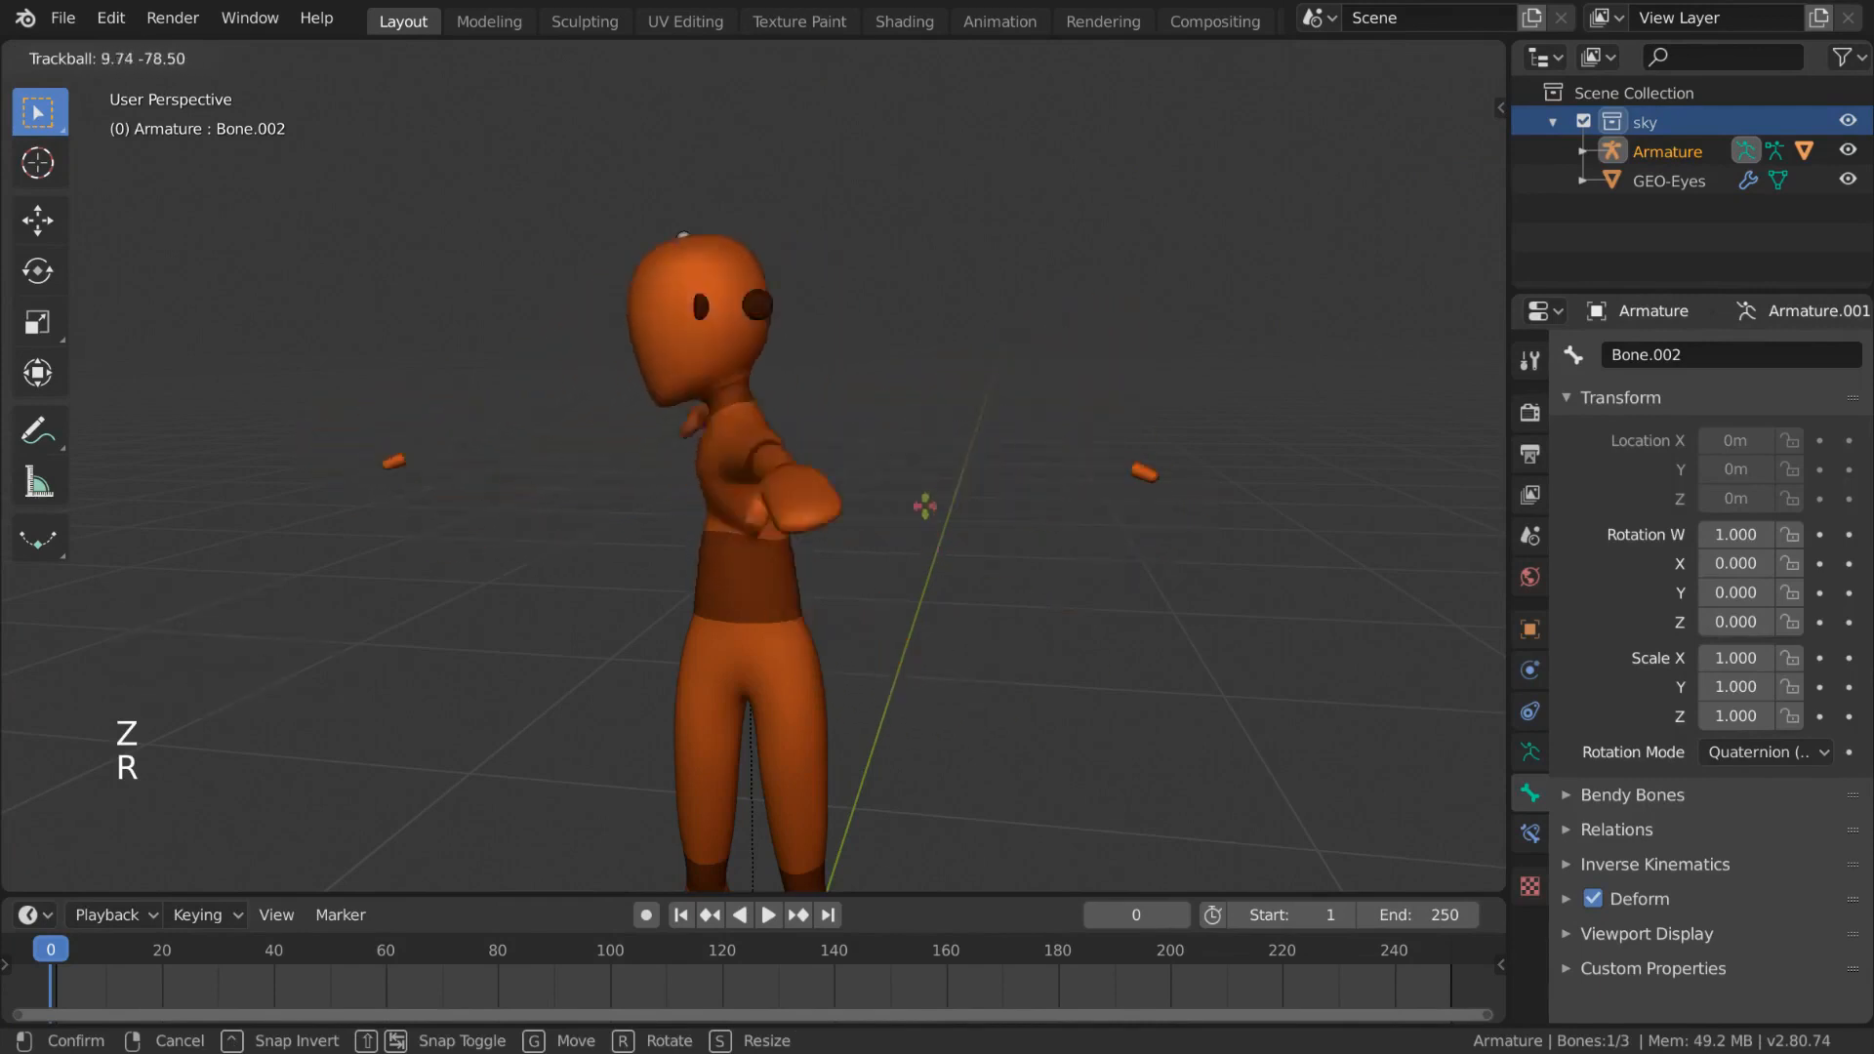
{"action": "right_click", "coordinate": [1000, 478]}
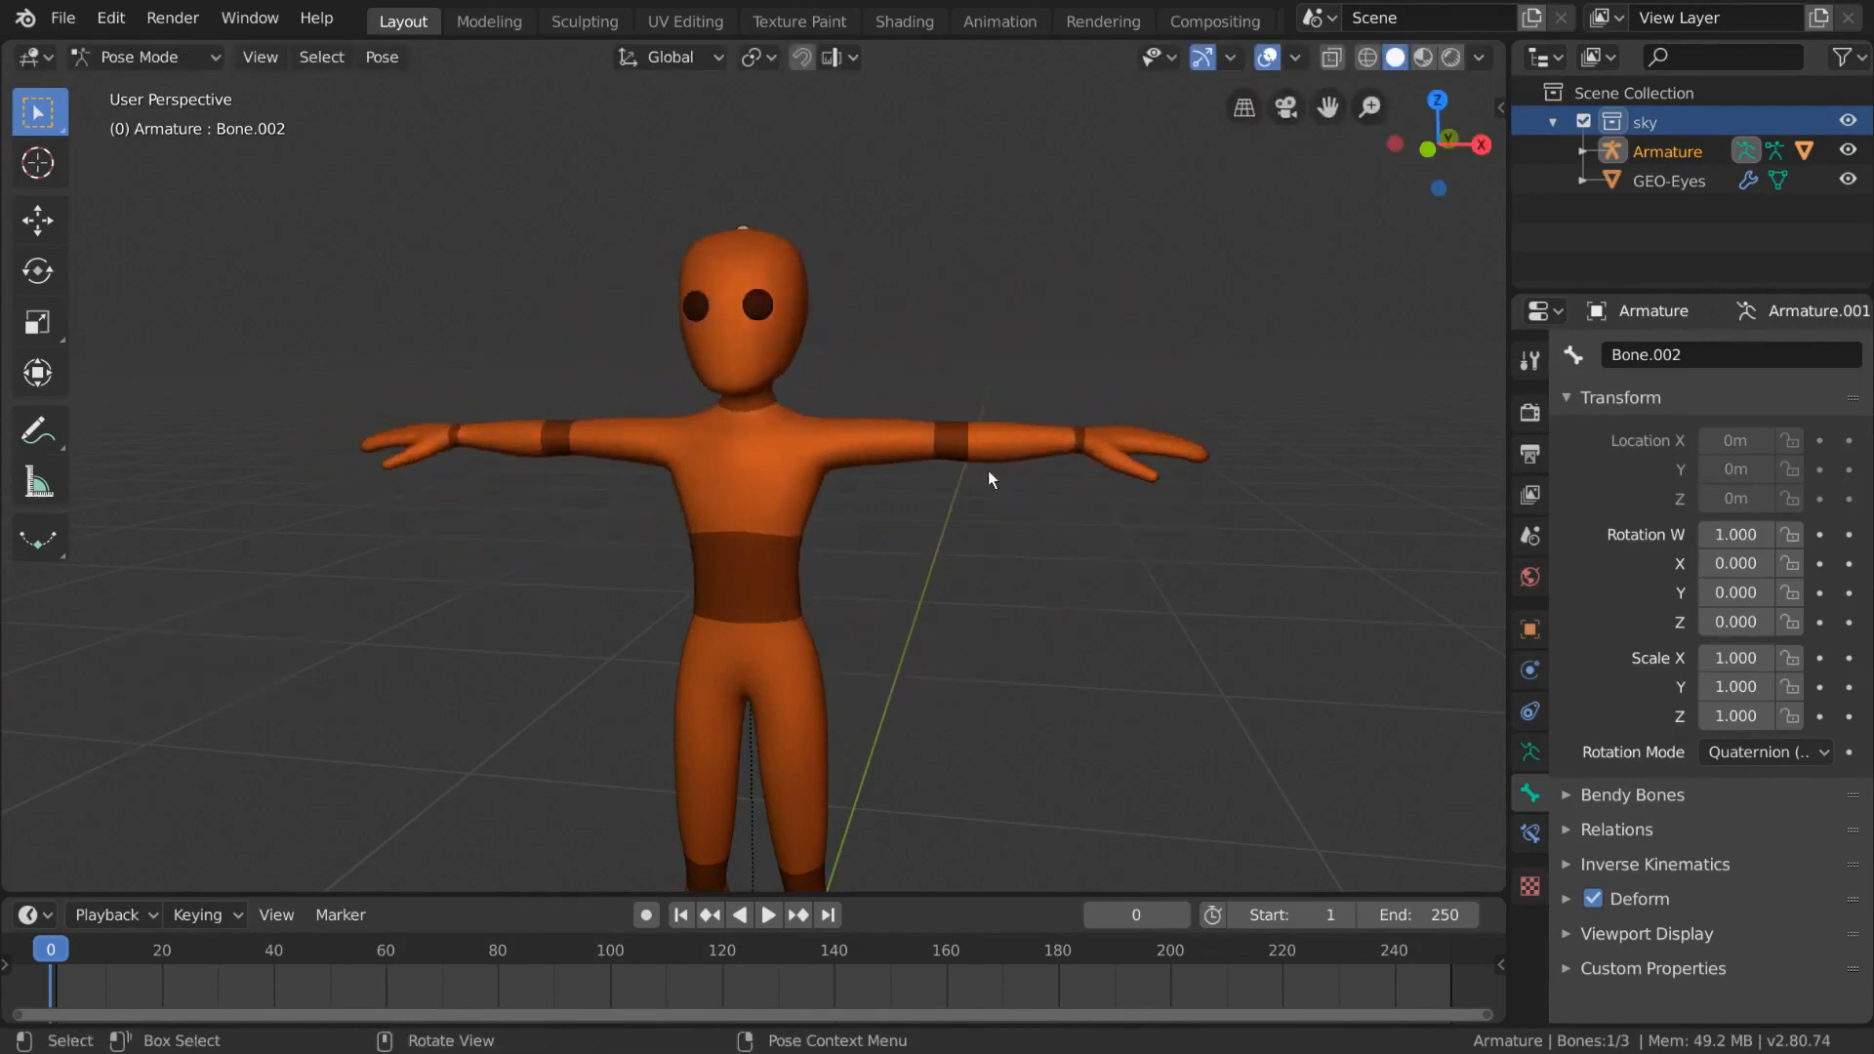
- Return to Object Mode, select the body mesh, and open its modifier properties
{"action": "mouse_move", "coordinate": [989, 471]}
{"action": "middle_mouse_down"}
{"action": "mouse_move", "coordinate": [1027, 466]}
{"action": "mouse_move", "coordinate": [984, 477]}
{"action": "middle_mouse_up"}
{"action": "scroll", "coordinate": [995, 480], "scroll_direction": "down", "scroll_amount": 1}
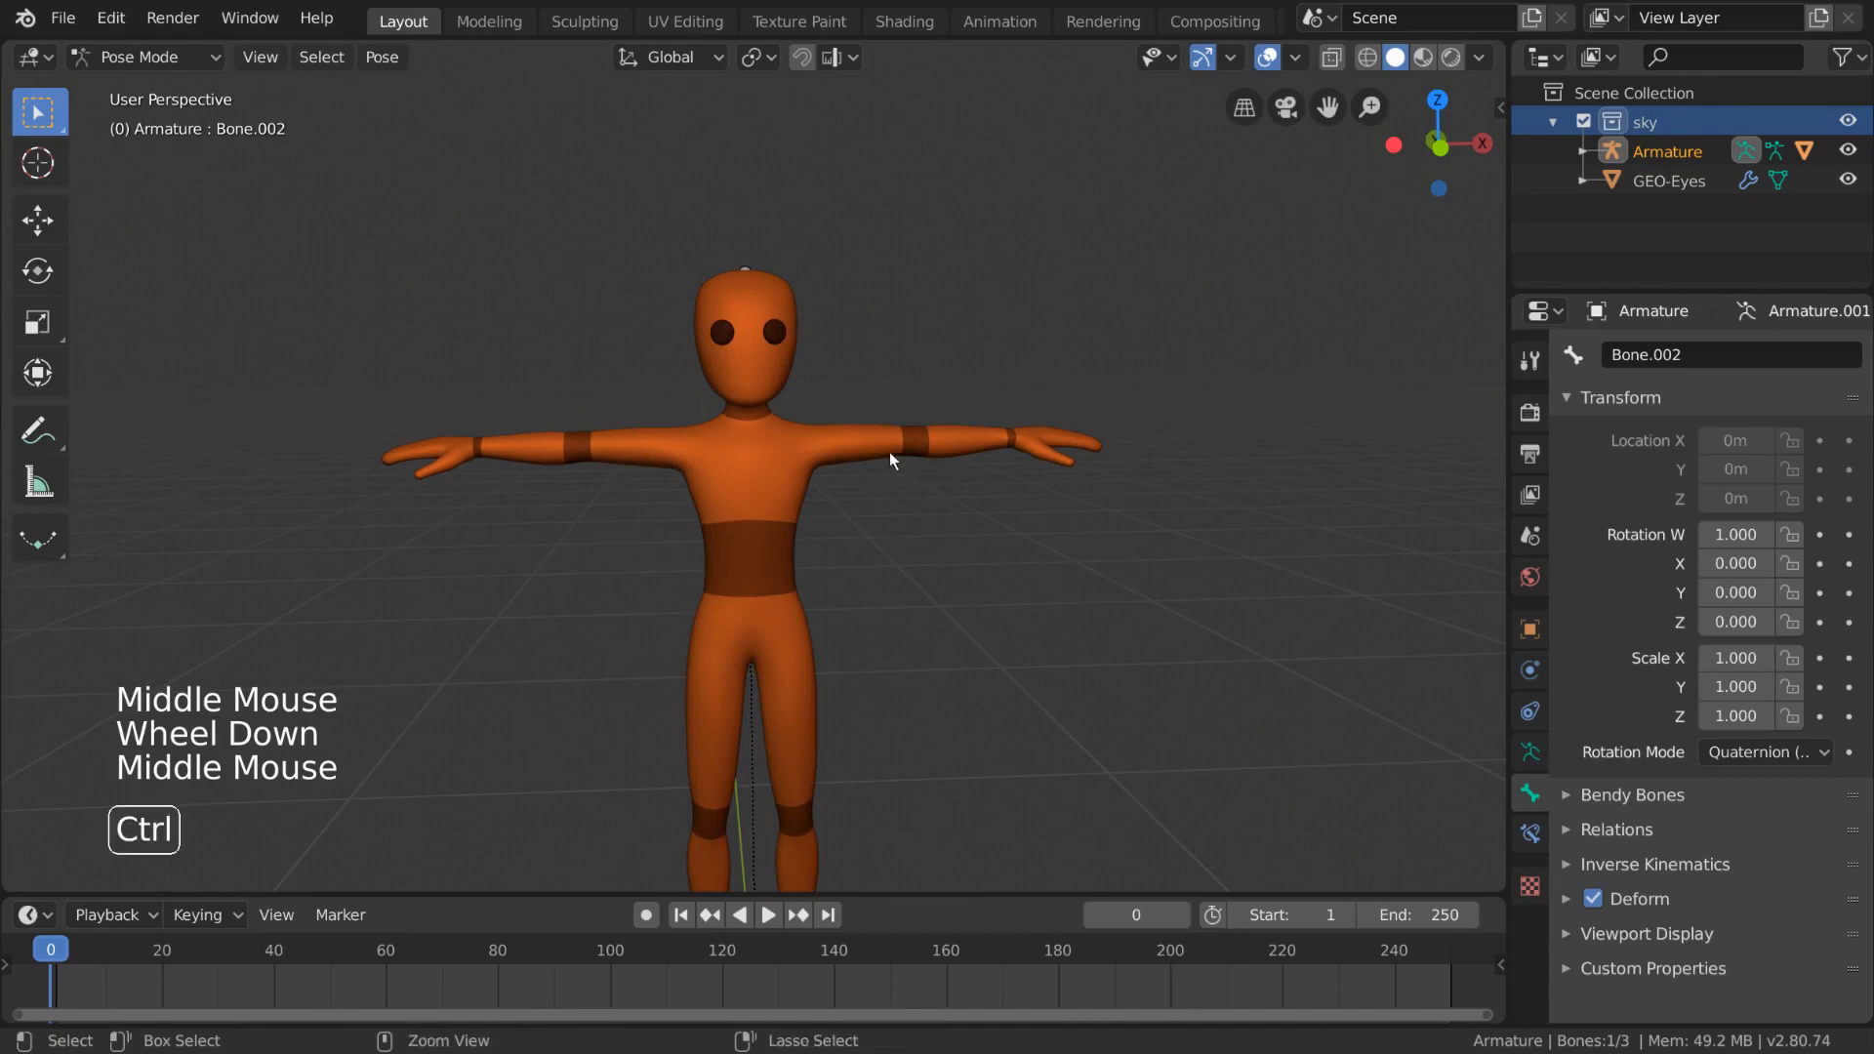
{"action": "key", "text": "ctrl+Tab"}
{"action": "left_click", "coordinate": [839, 447]}
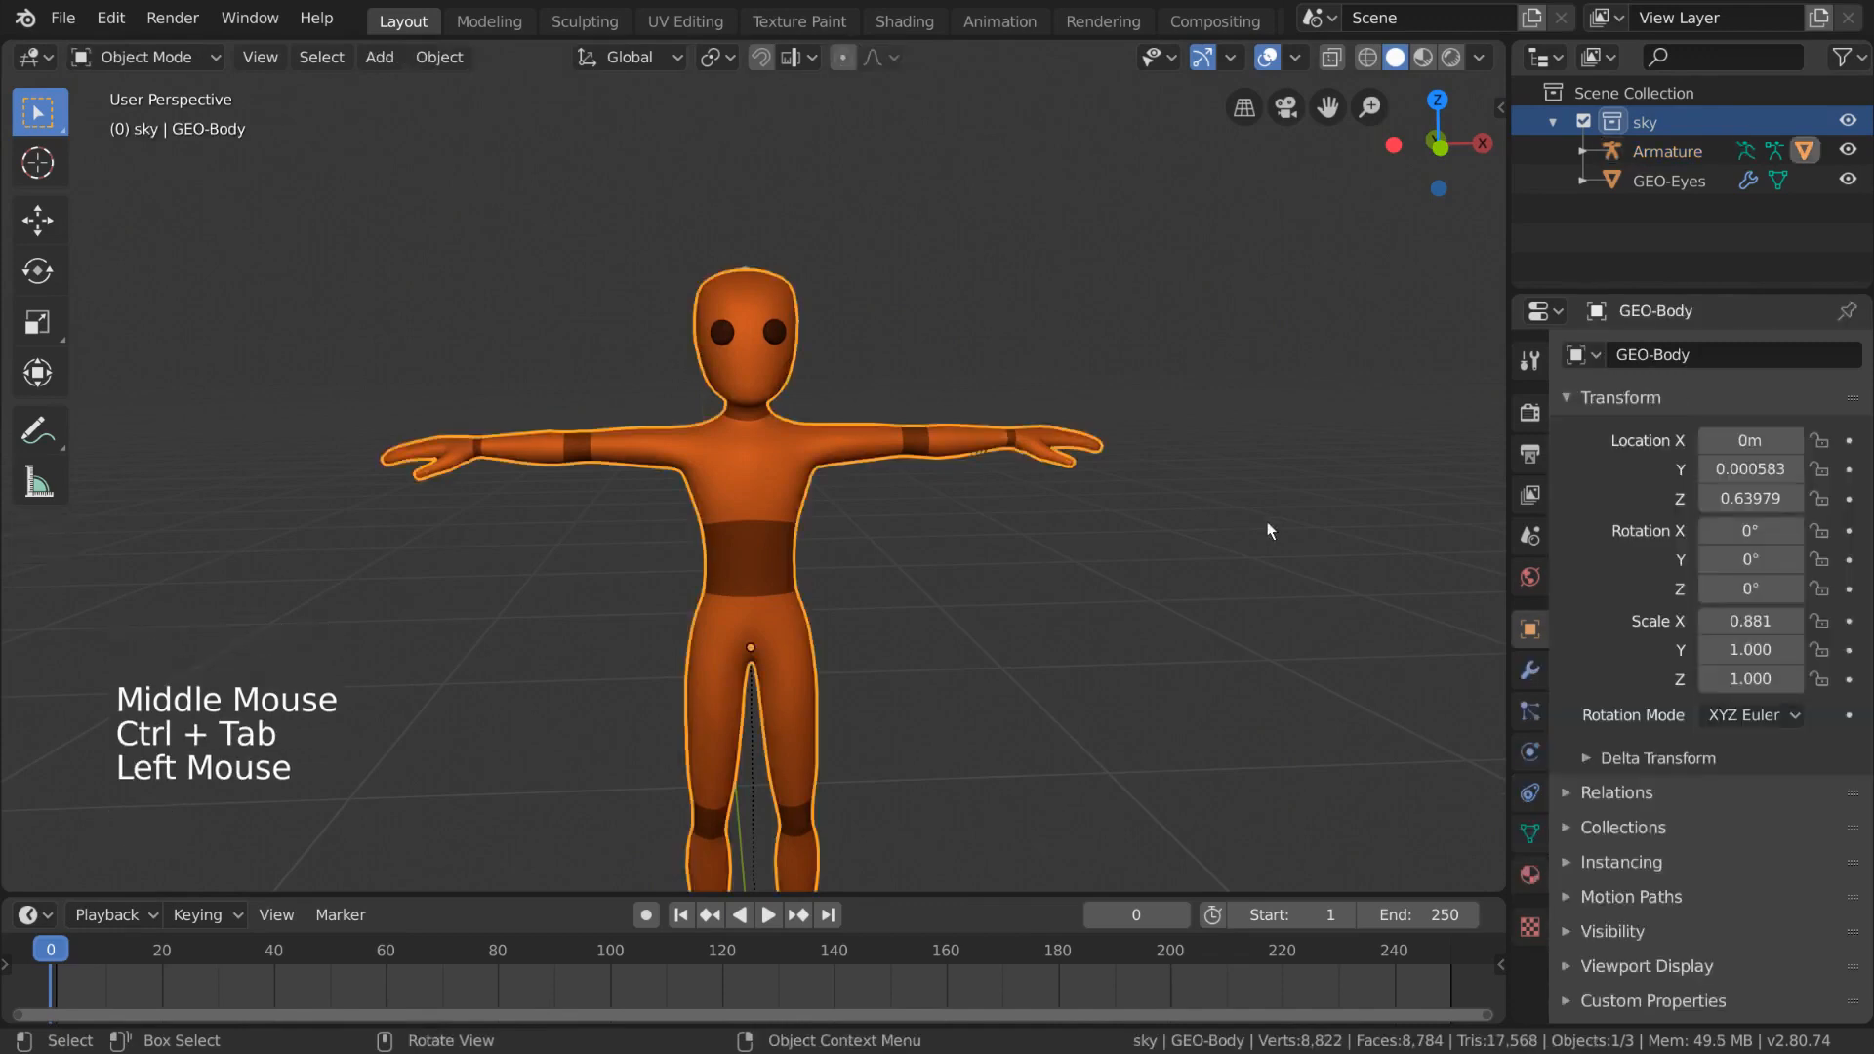
{"action": "left_click", "coordinate": [1528, 672]}
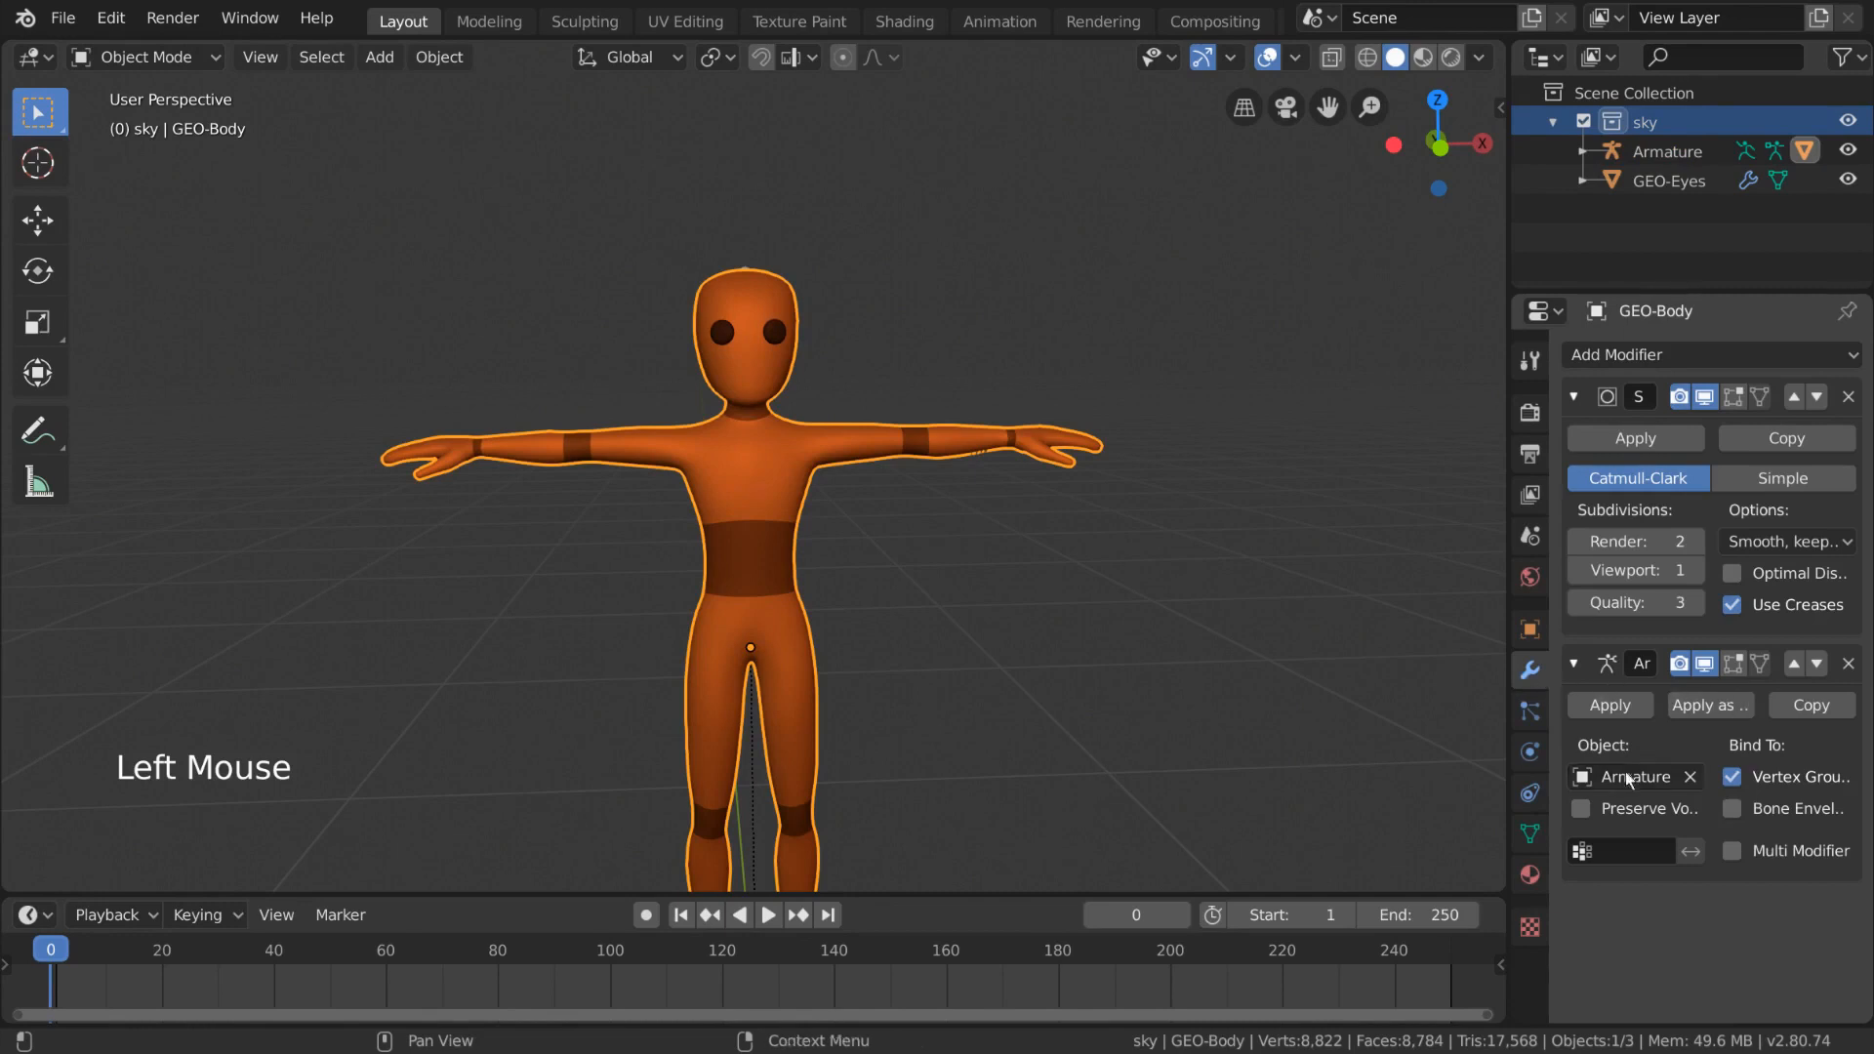
- Widen the properties editor and reselect the body mesh to examine its Subdivision and Armature modifiers
{"action": "left_click", "coordinate": [1506, 564]}
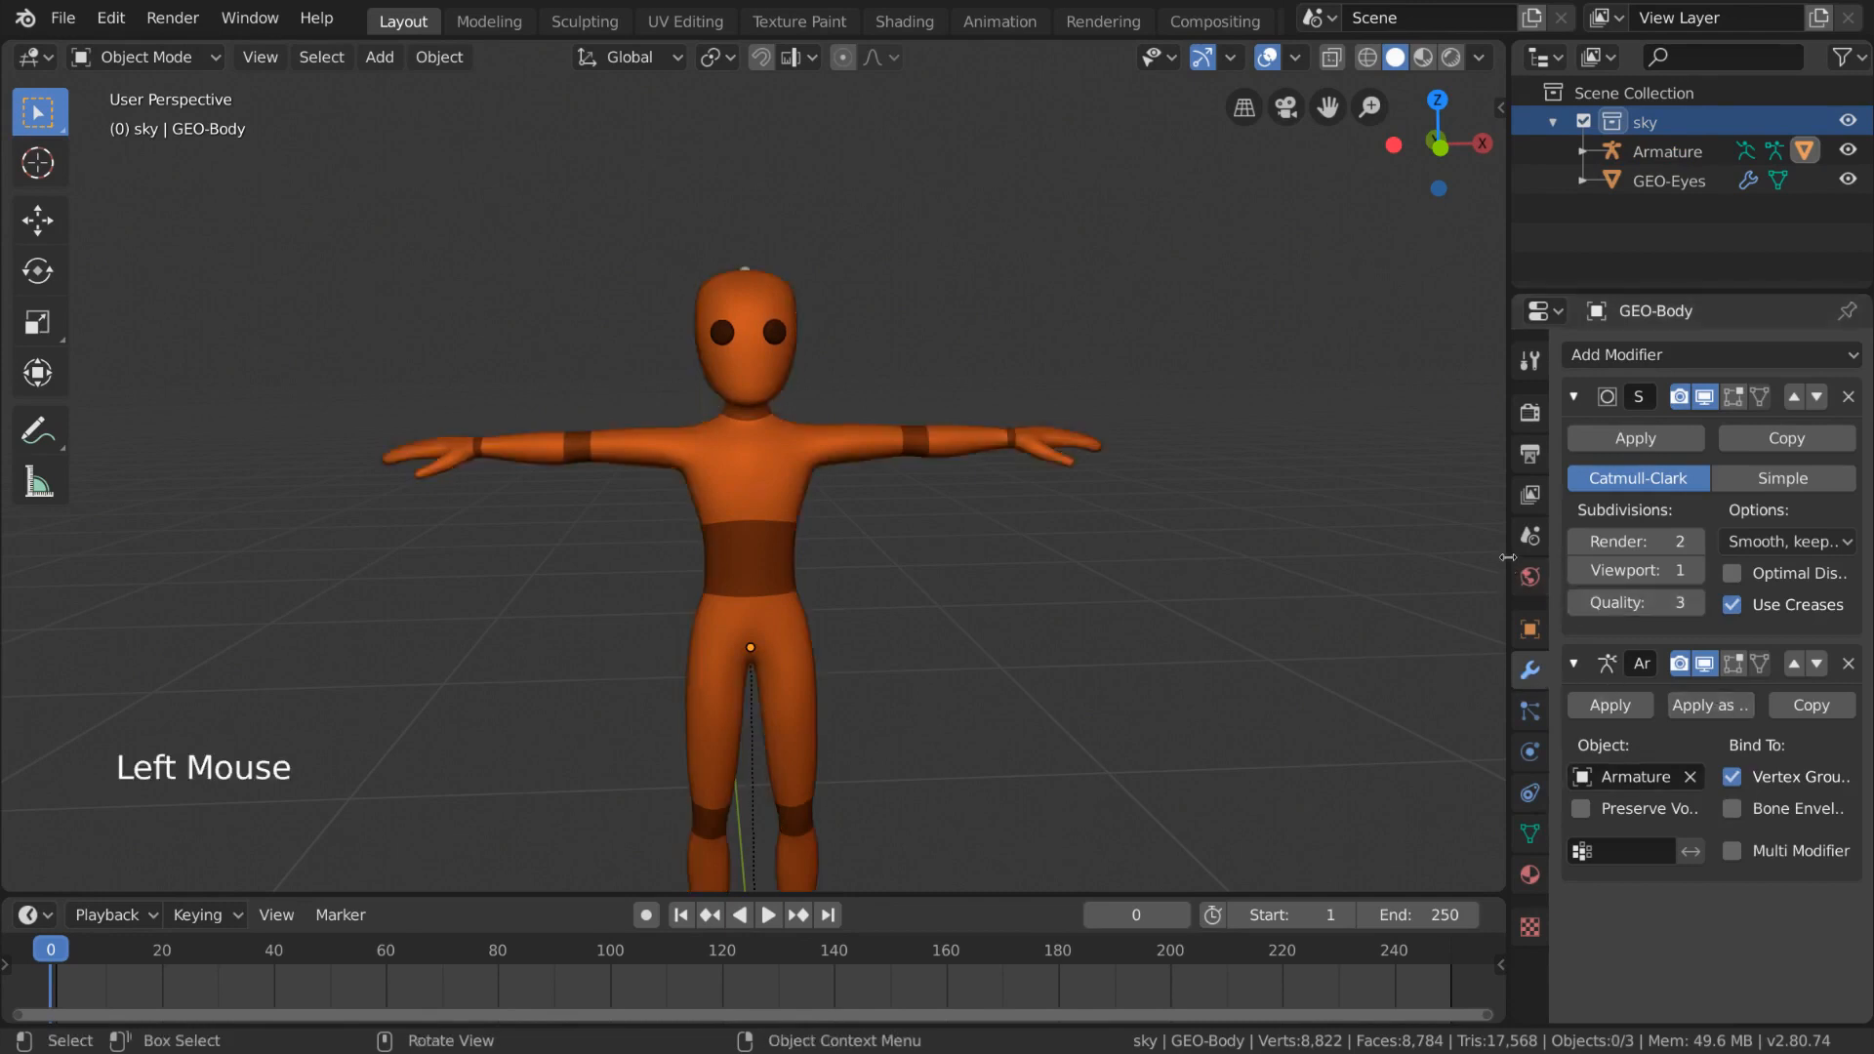
{"action": "left_click_drag", "start_coordinate": [1507, 564], "coordinate": [1290, 558]}
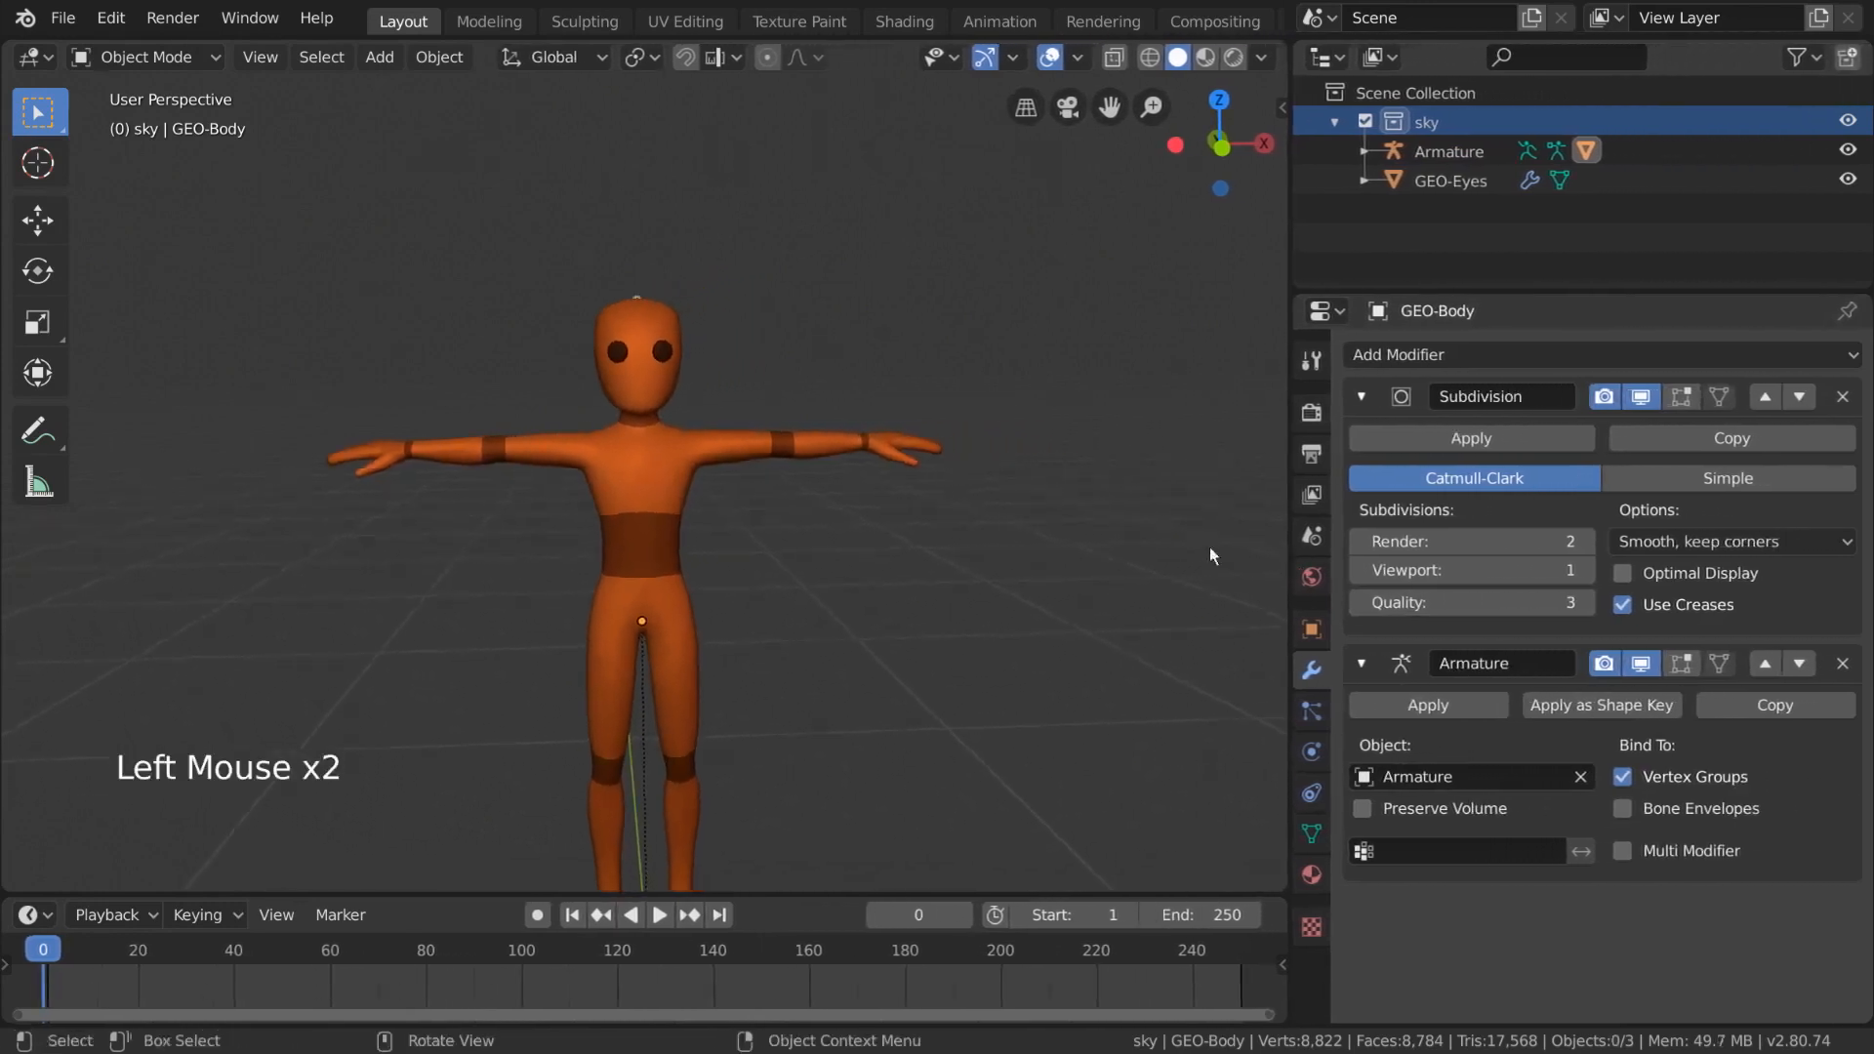
{"action": "left_click", "coordinate": [842, 444]}
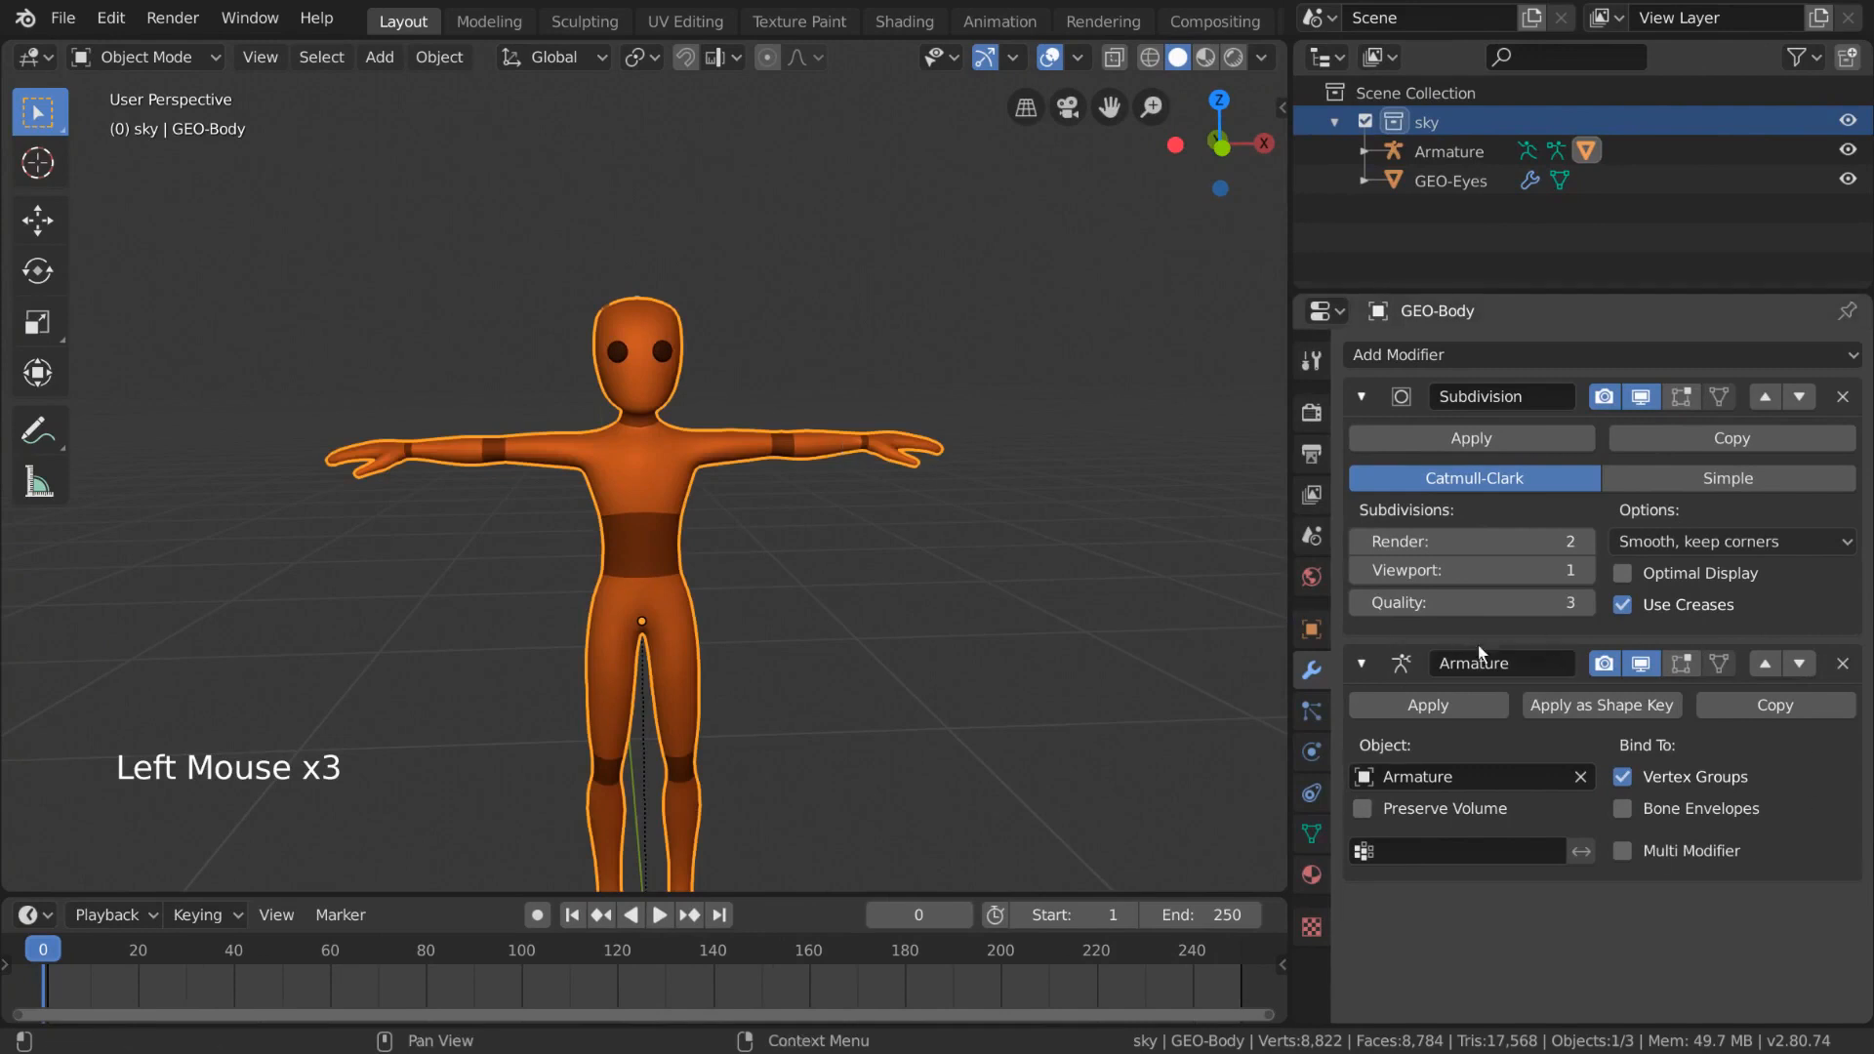